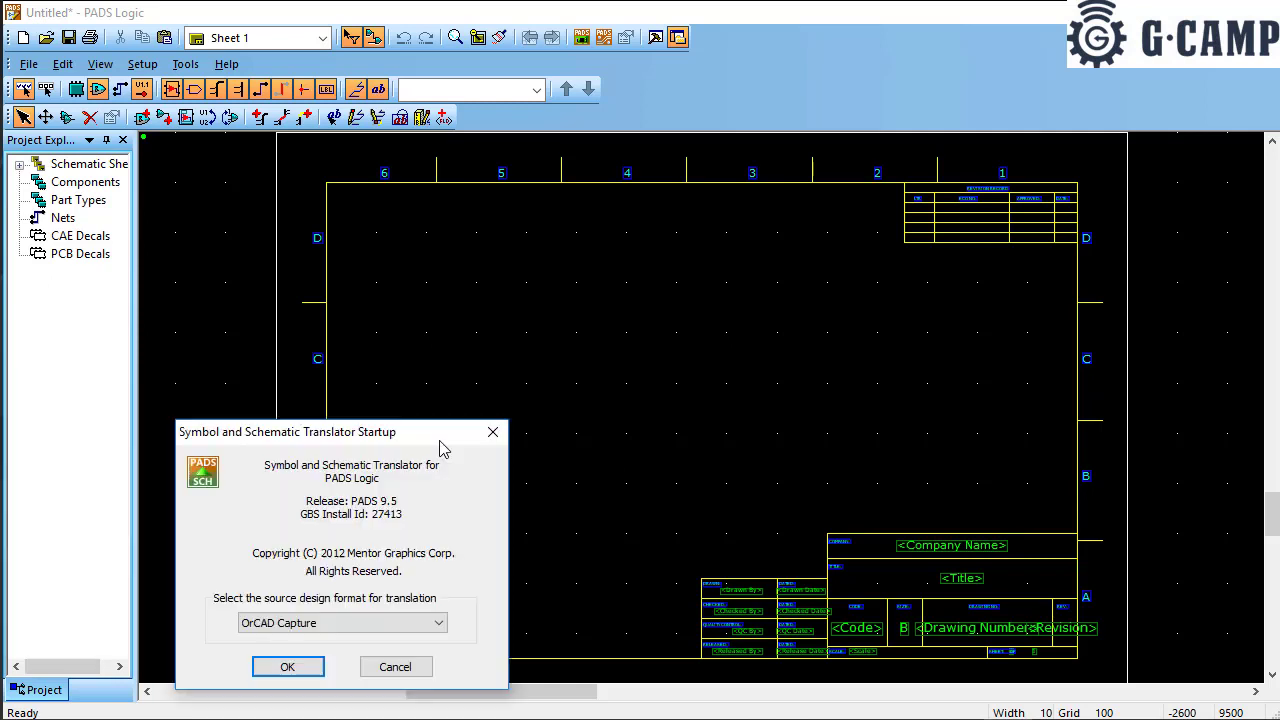
Step: Keep OrCAD Capture as the source design format and start the symbol and schematic translator
{"action": "left_click_drag", "start_coordinate": [268, 437], "coordinate": [358, 245]}
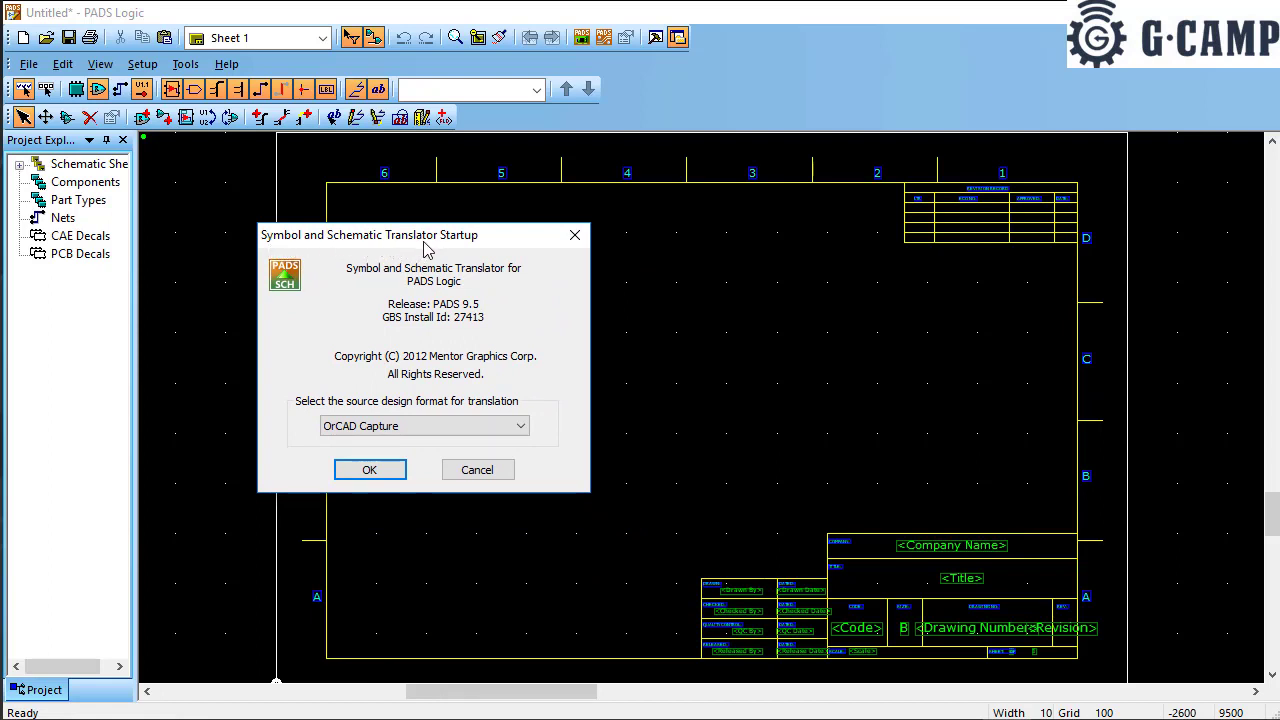
{"action": "left_click", "coordinate": [387, 428]}
{"action": "left_click", "coordinate": [387, 428]}
{"action": "left_click", "coordinate": [385, 428]}
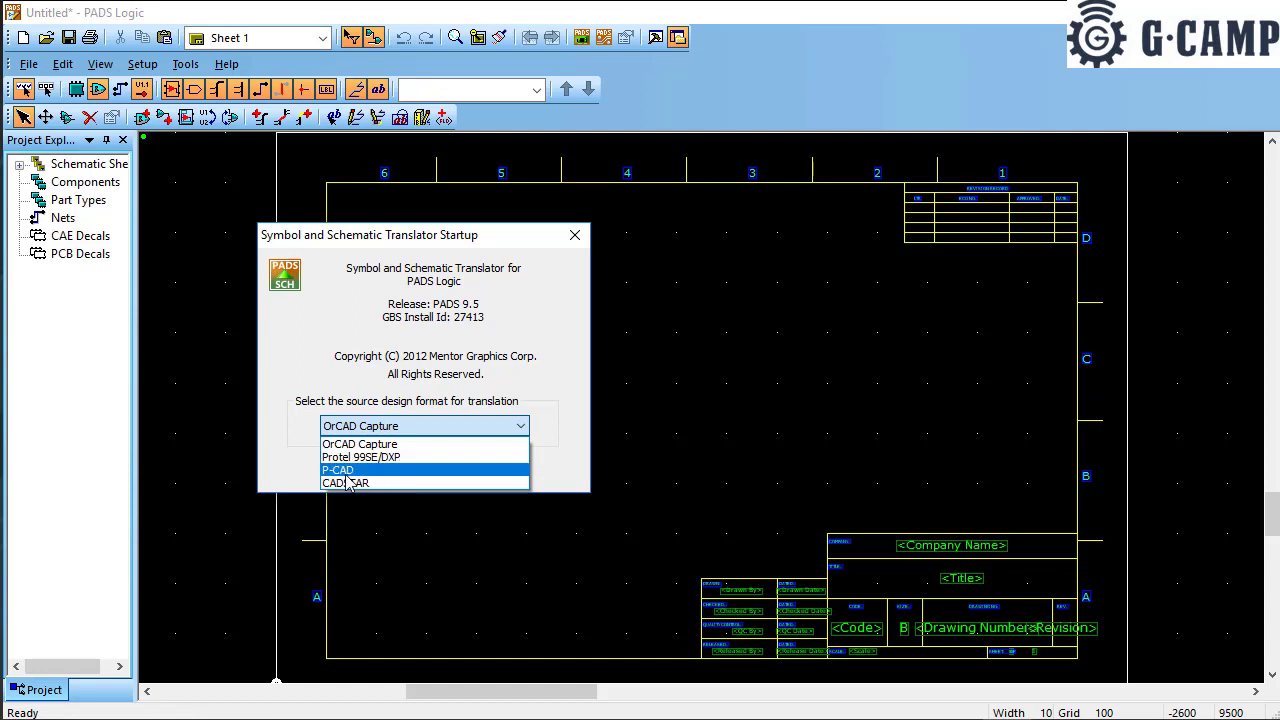
{"action": "left_click", "coordinate": [452, 424]}
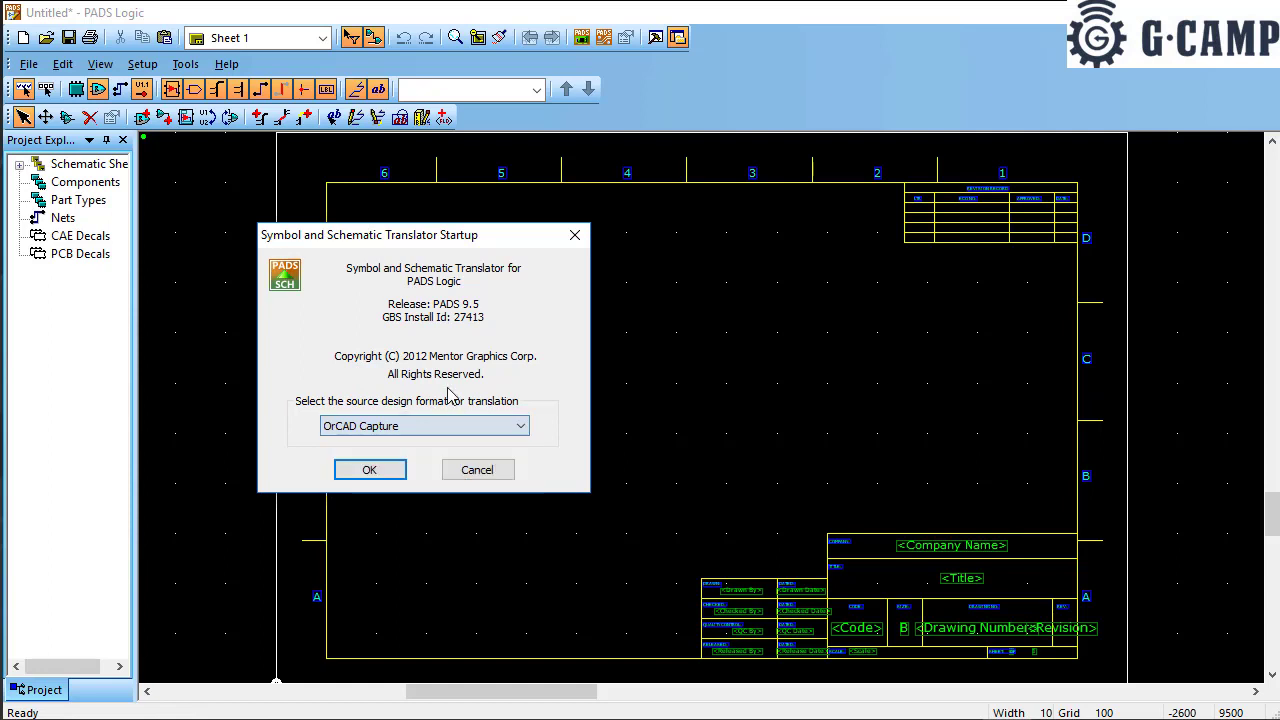
{"action": "left_click", "coordinate": [370, 470]}
Step: Add the OrCAD design file MAIN from D:\TEST to the schematics to translate
{"action": "left_click", "coordinate": [346, 416]}
{"action": "left_click", "coordinate": [270, 417]}
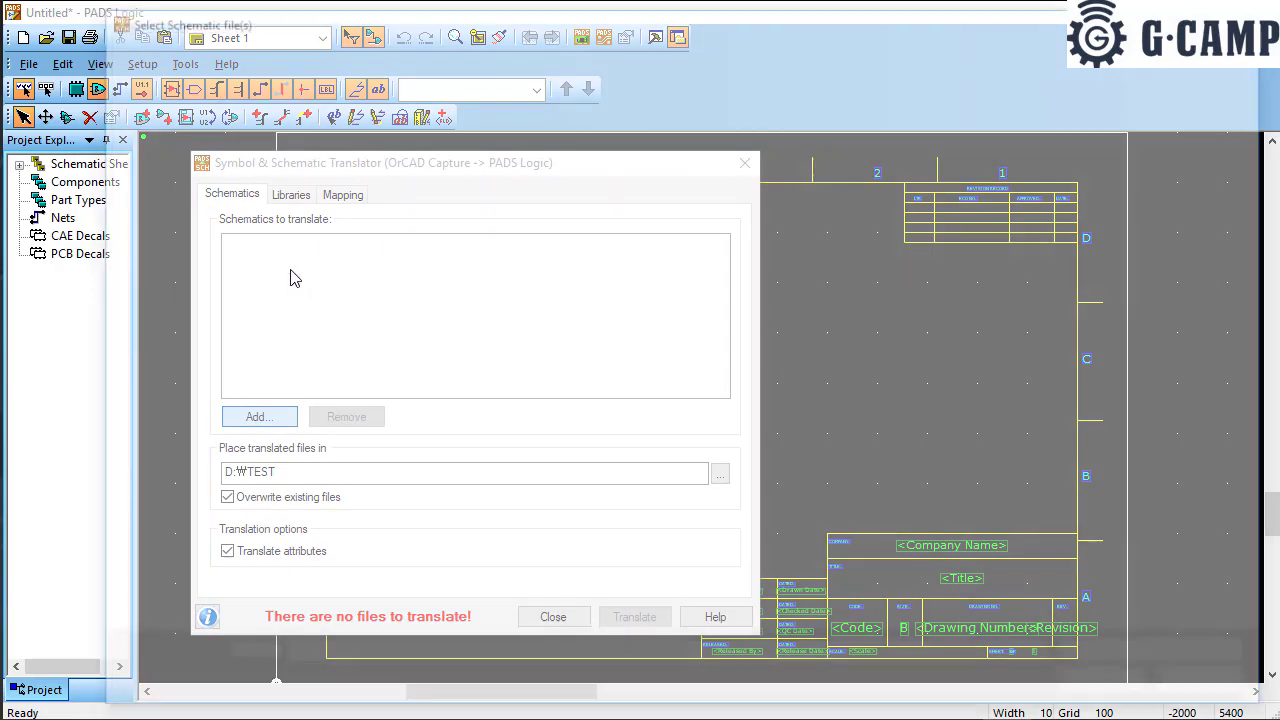
{"action": "left_click", "coordinate": [306, 203]}
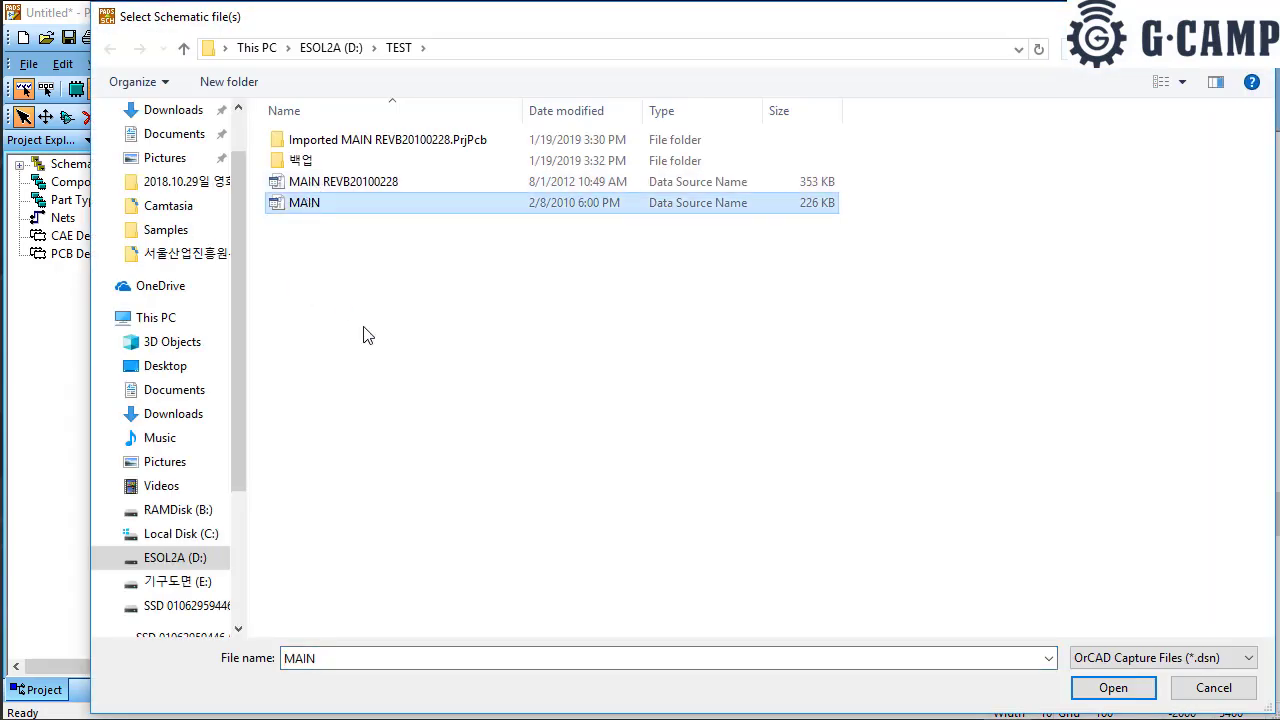
{"action": "left_click", "coordinate": [1113, 688]}
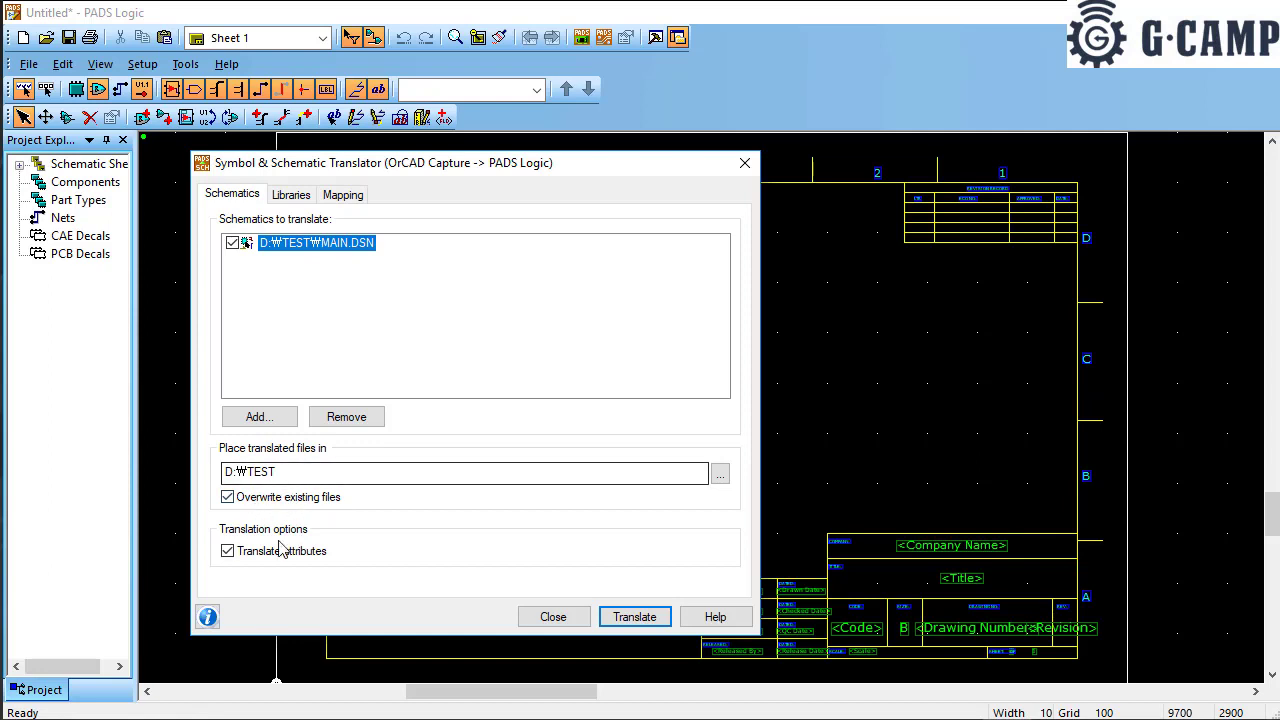
Step: Check the library and mapping settings and translate MAIN.DSN into D:\TEST
{"action": "left_click", "coordinate": [293, 196]}
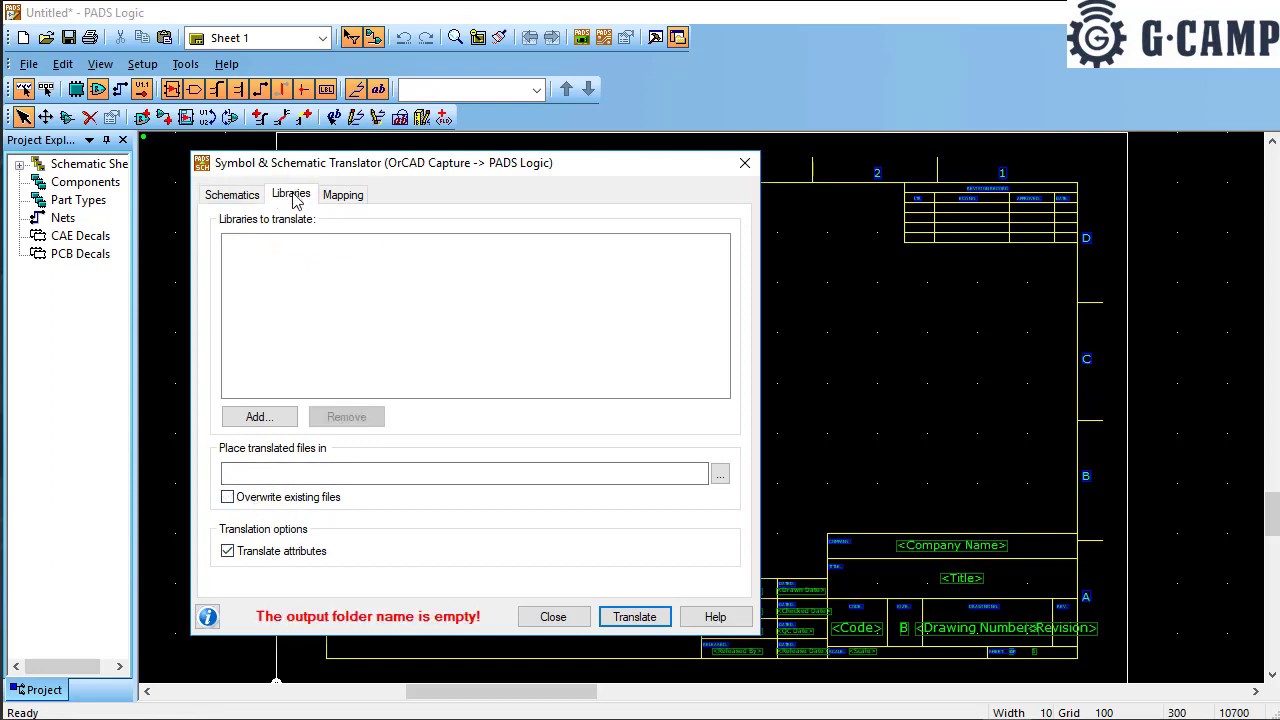
{"action": "left_click", "coordinate": [343, 196]}
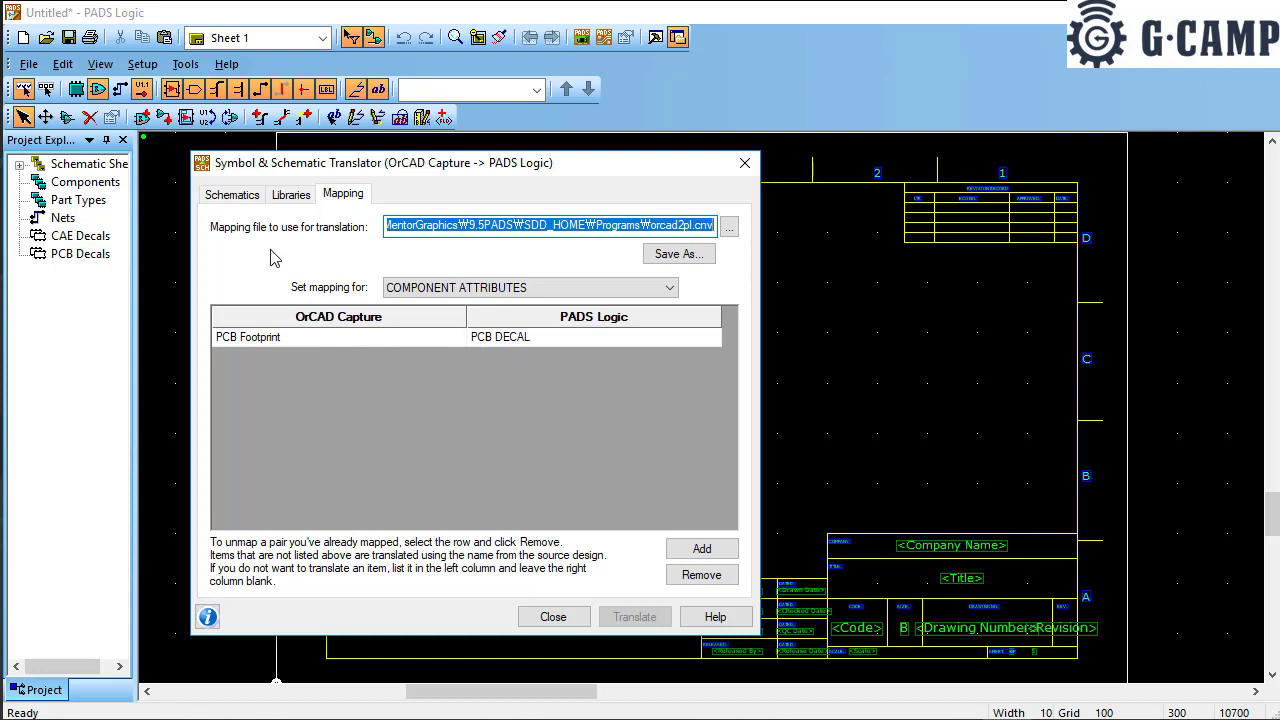
{"action": "left_click", "coordinate": [232, 196]}
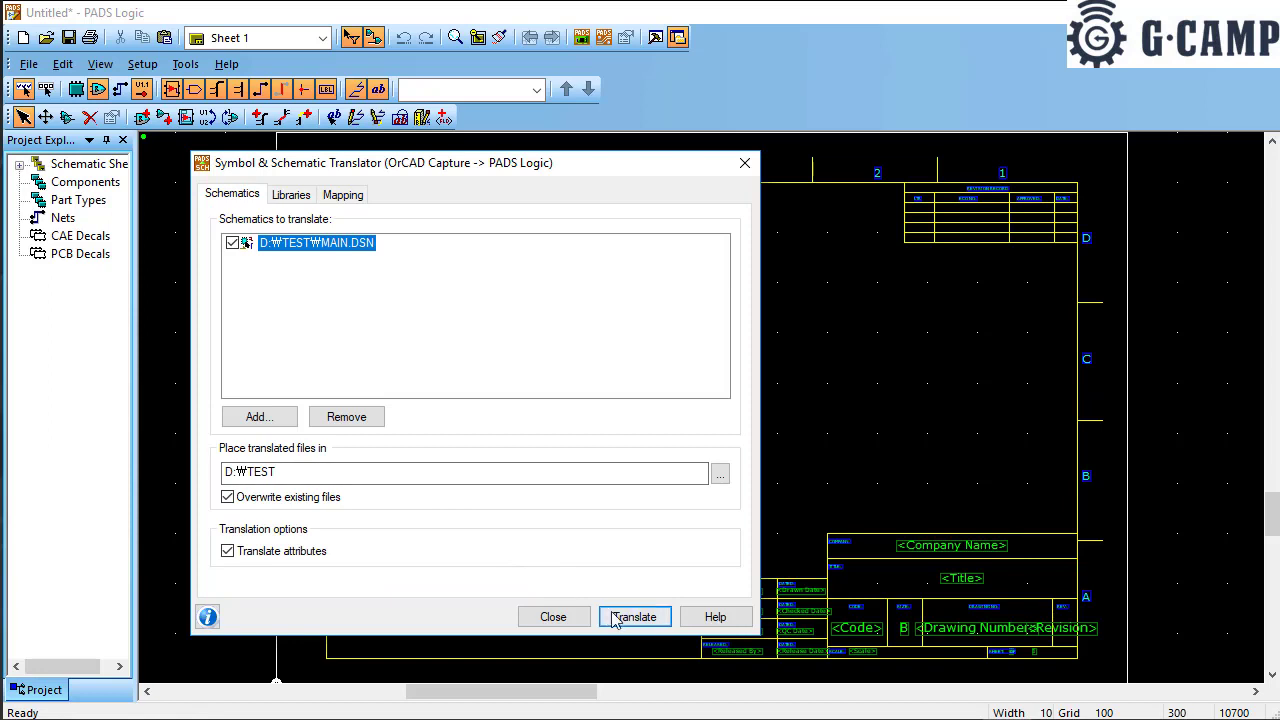
{"action": "left_click", "coordinate": [632, 618]}
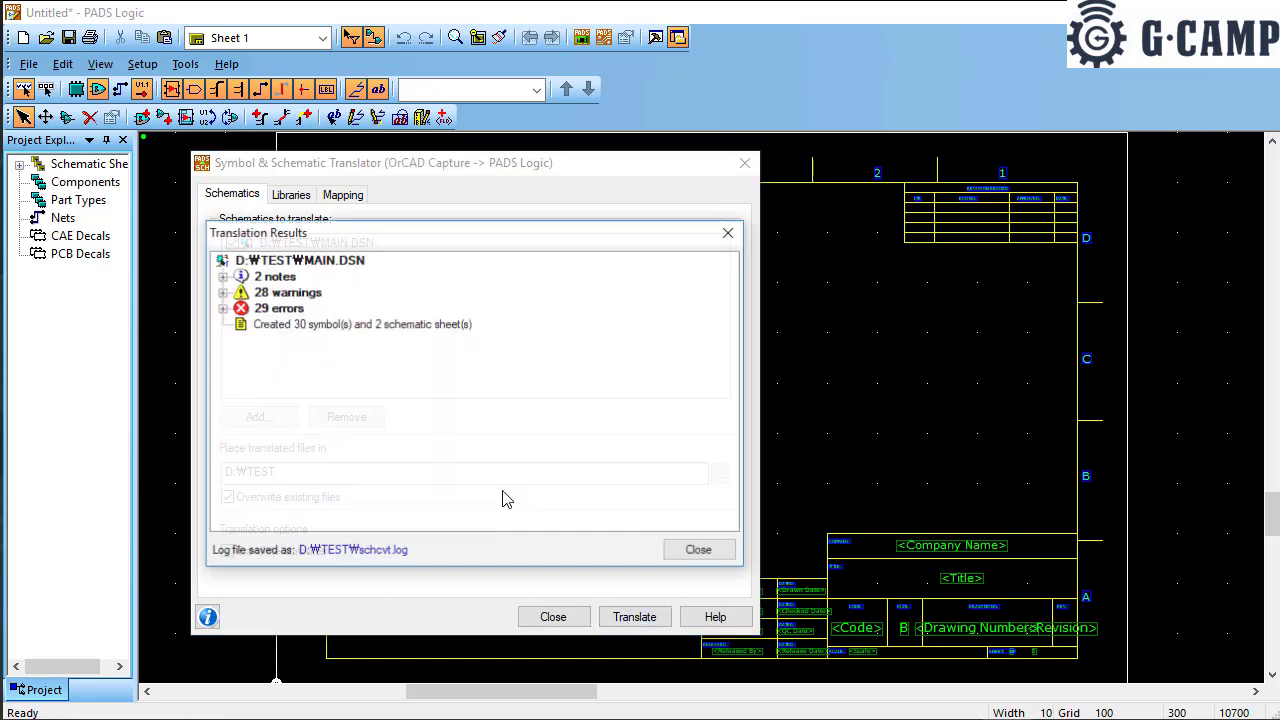
Step: Examine the missing pin number errors in the translation results and close the translator
{"action": "left_click", "coordinate": [222, 308]}
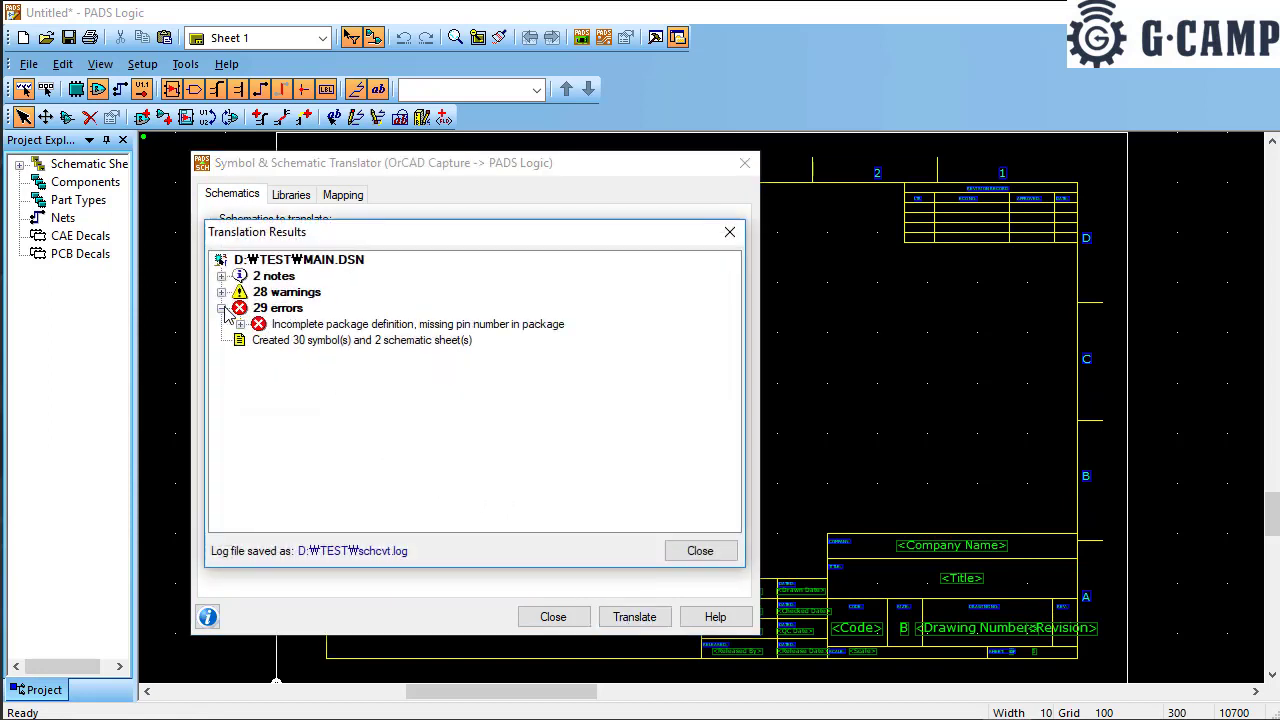
{"action": "double_click", "coordinate": [378, 326]}
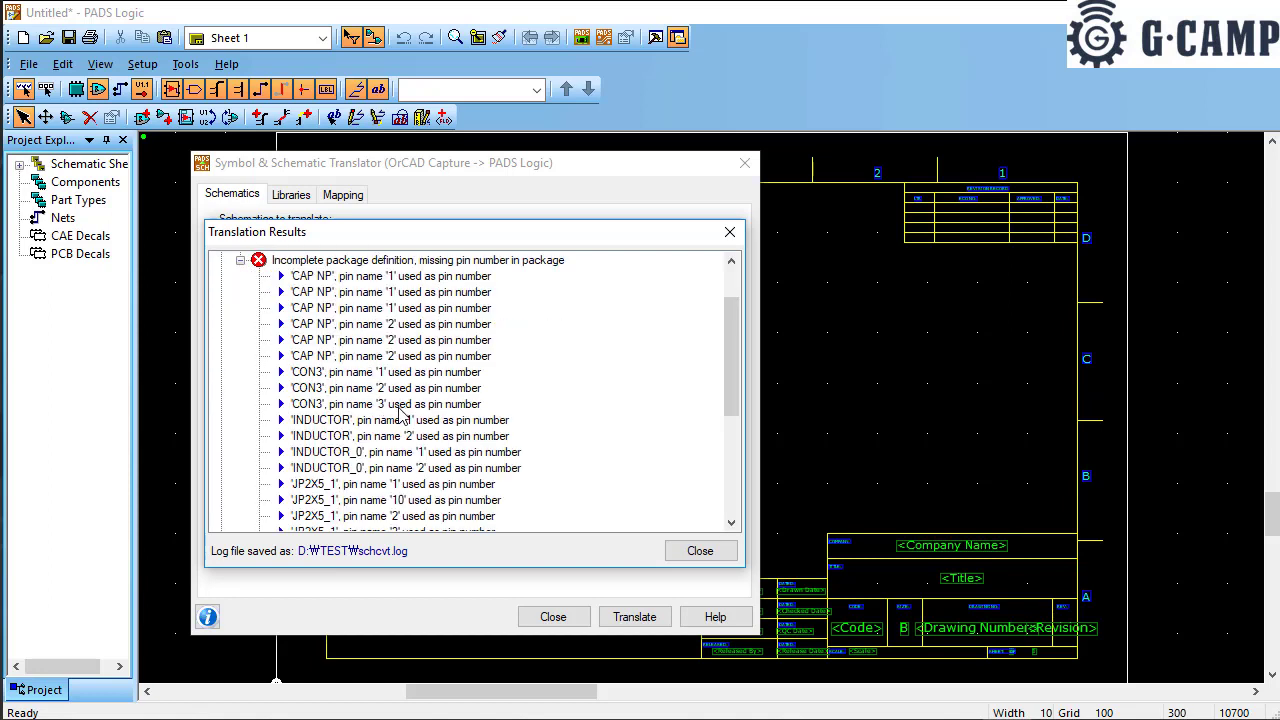
{"action": "scroll", "coordinate": [398, 420], "scroll_direction": "down", "scroll_amount": 1}
{"action": "scroll", "coordinate": [403, 420], "scroll_direction": "down", "scroll_amount": 3}
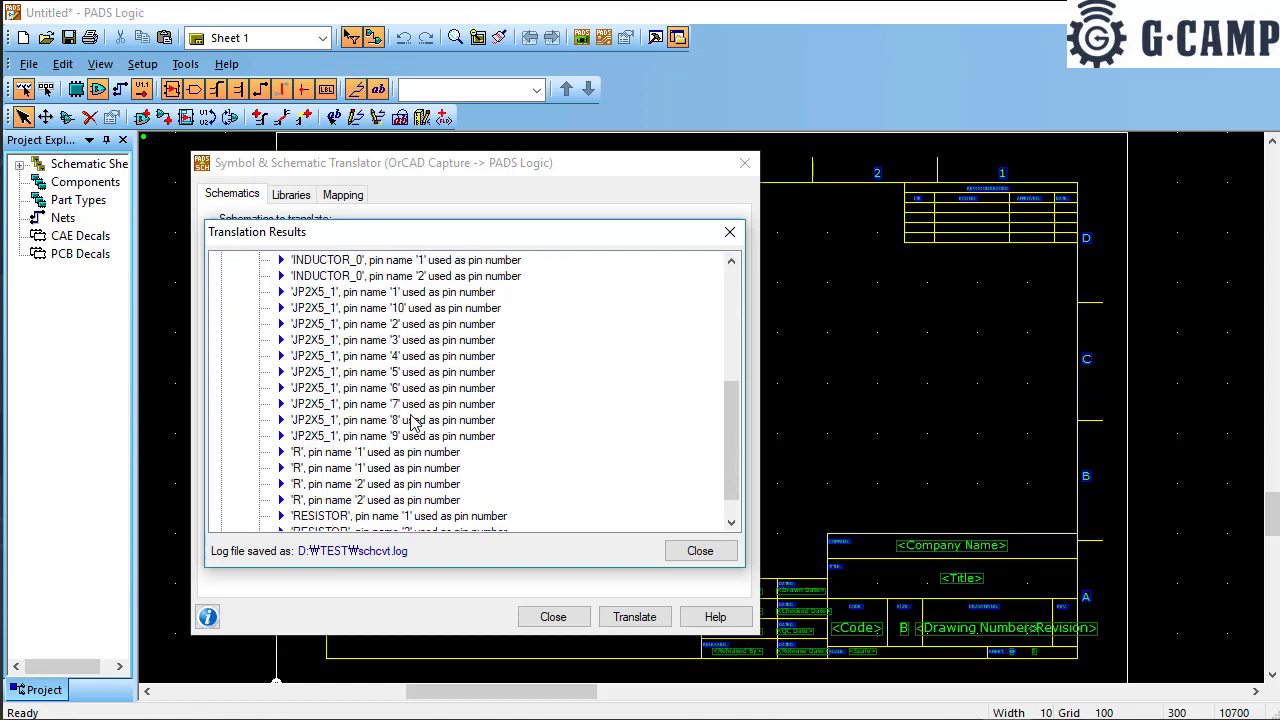
{"action": "scroll", "coordinate": [430, 418], "scroll_direction": "up", "scroll_amount": 2}
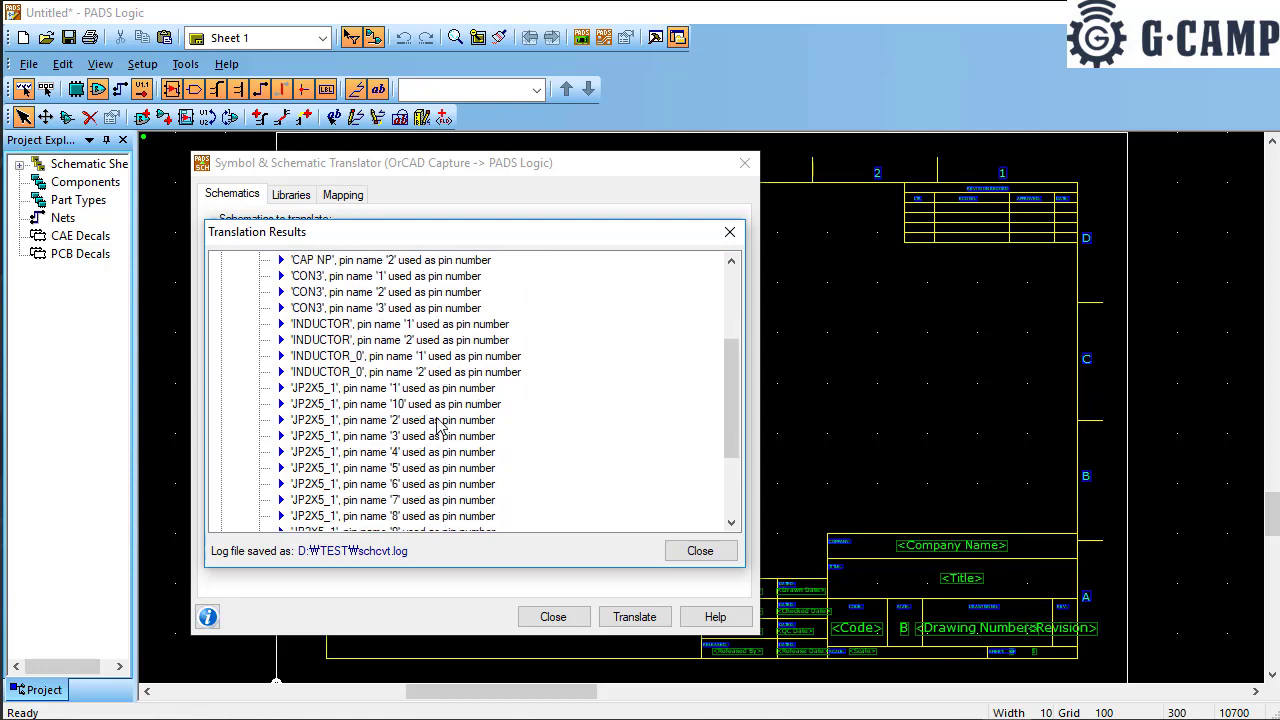
{"action": "key", "text": "Escape"}
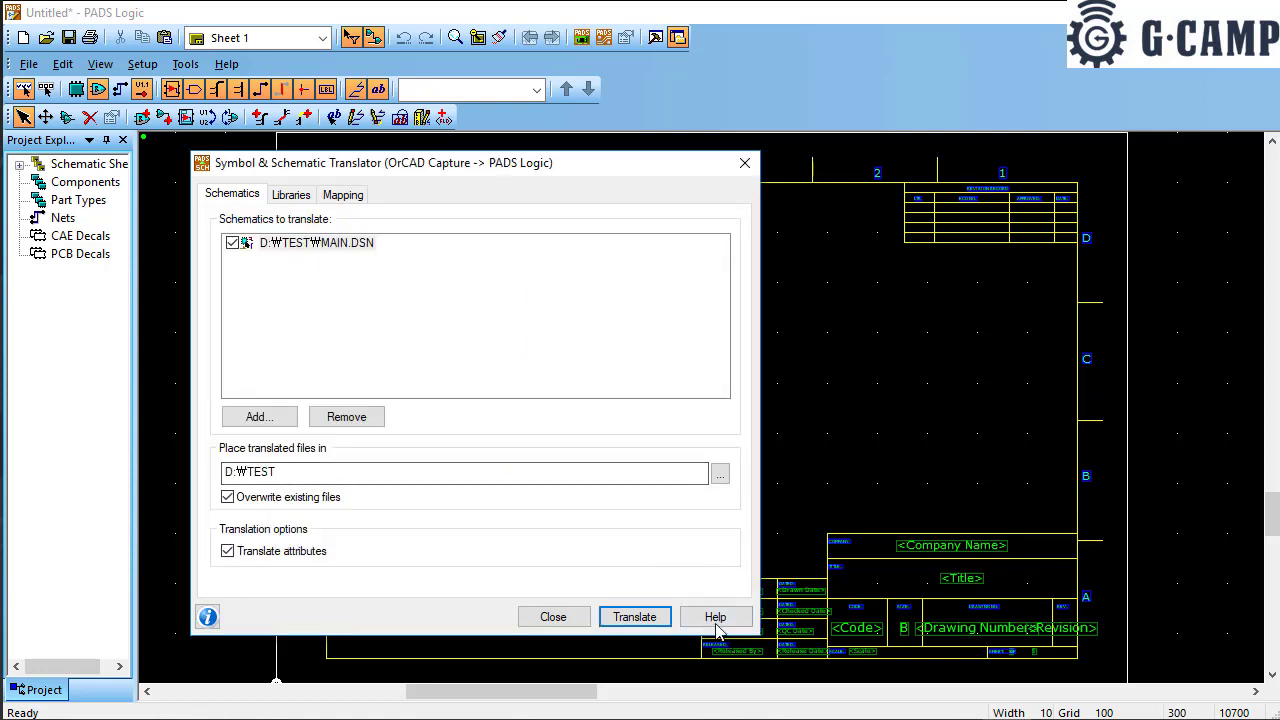
{"action": "left_click", "coordinate": [563, 618]}
Step: Open the translated MAIN schematic from D:\TEST without saving the untitled file, accepting the font replacement
{"action": "left_click", "coordinate": [29, 63]}
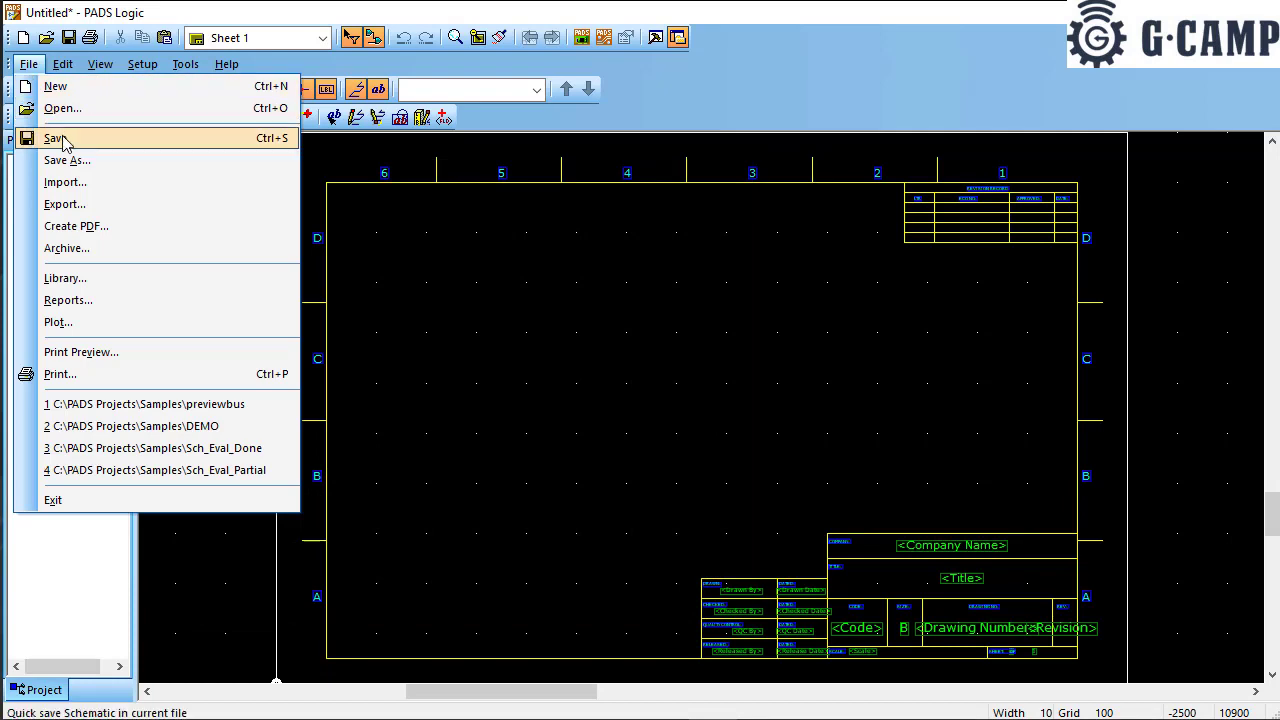
{"action": "left_click", "coordinate": [57, 109]}
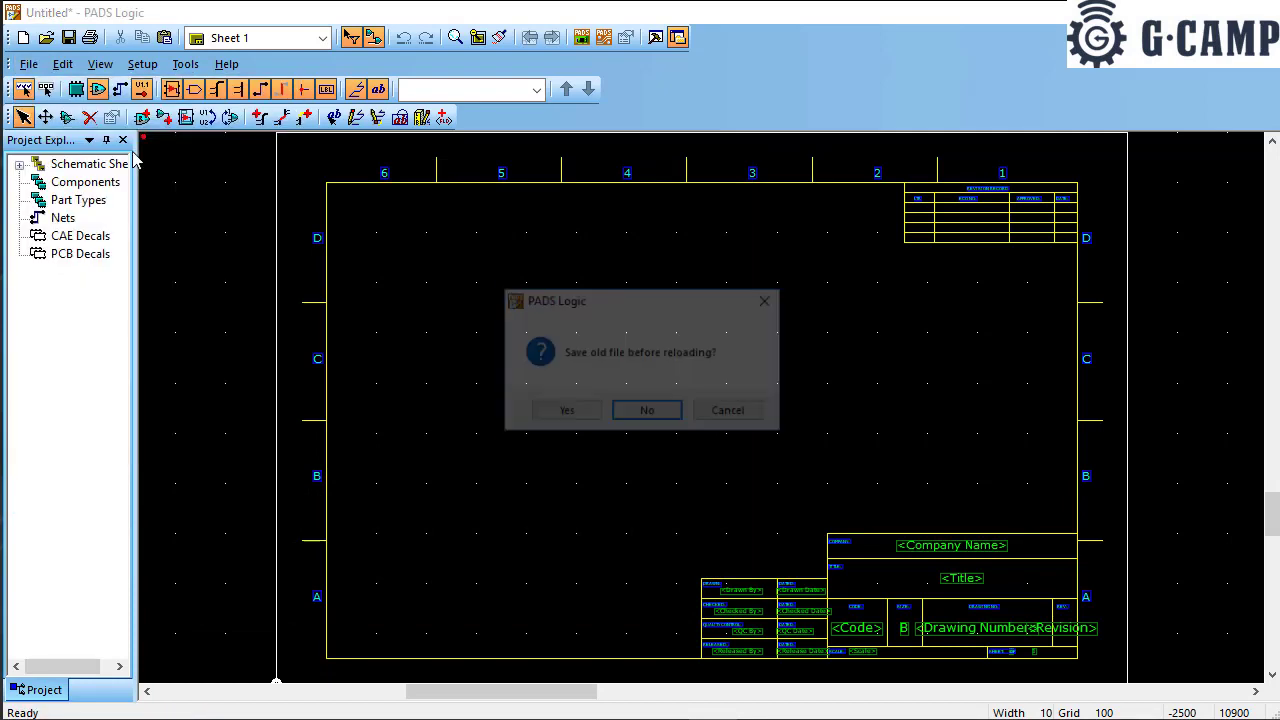
{"action": "left_click", "coordinate": [648, 410]}
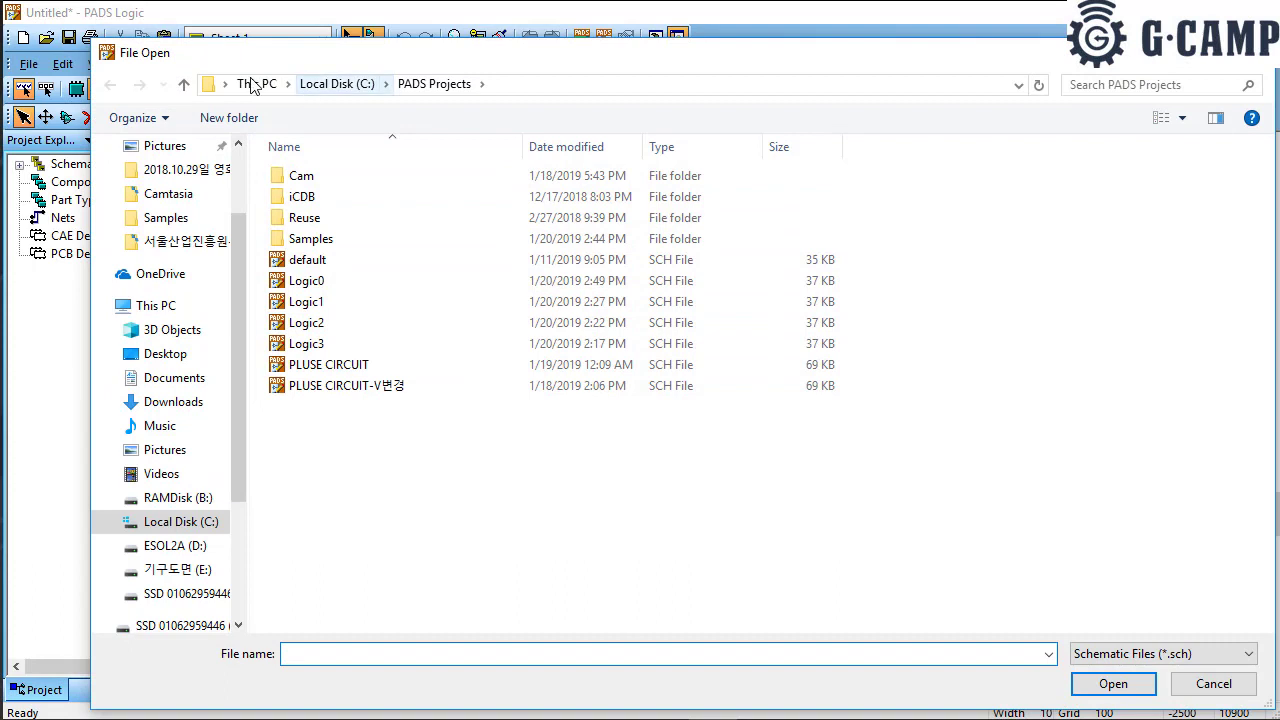
{"action": "left_click", "coordinate": [166, 547]}
{"action": "double_click", "coordinate": [303, 281]}
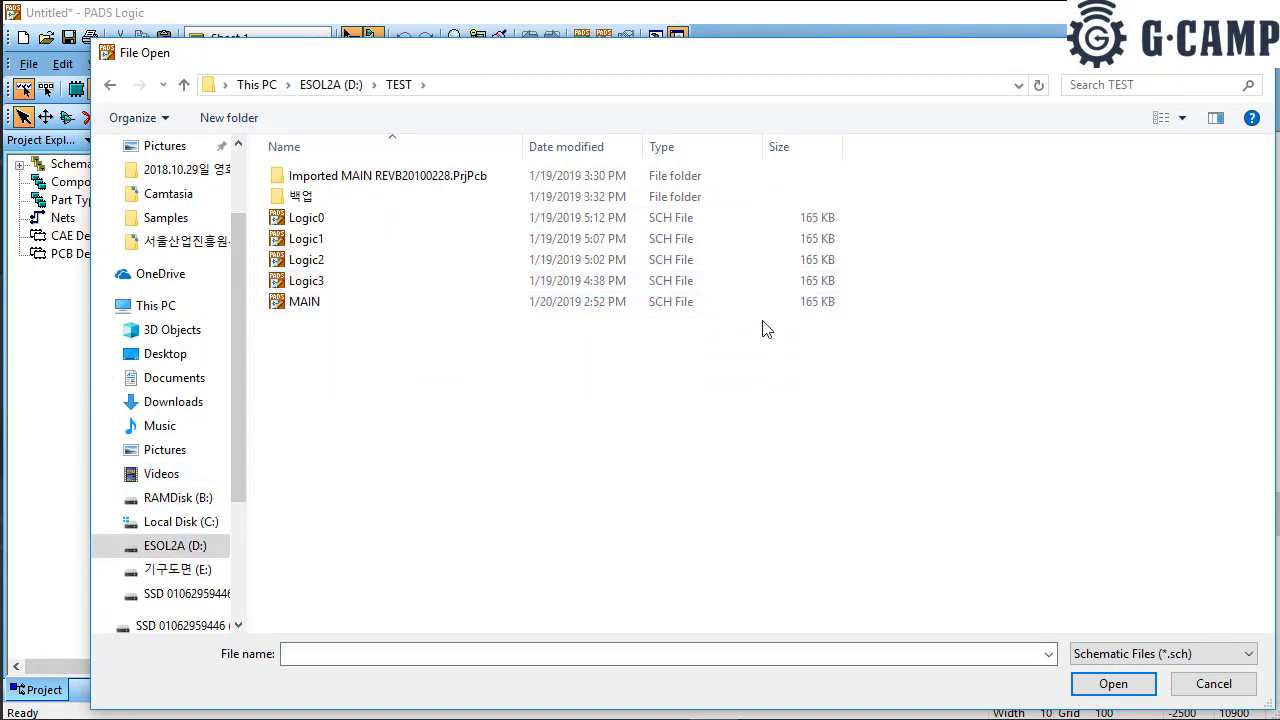
{"action": "left_click", "coordinate": [294, 306]}
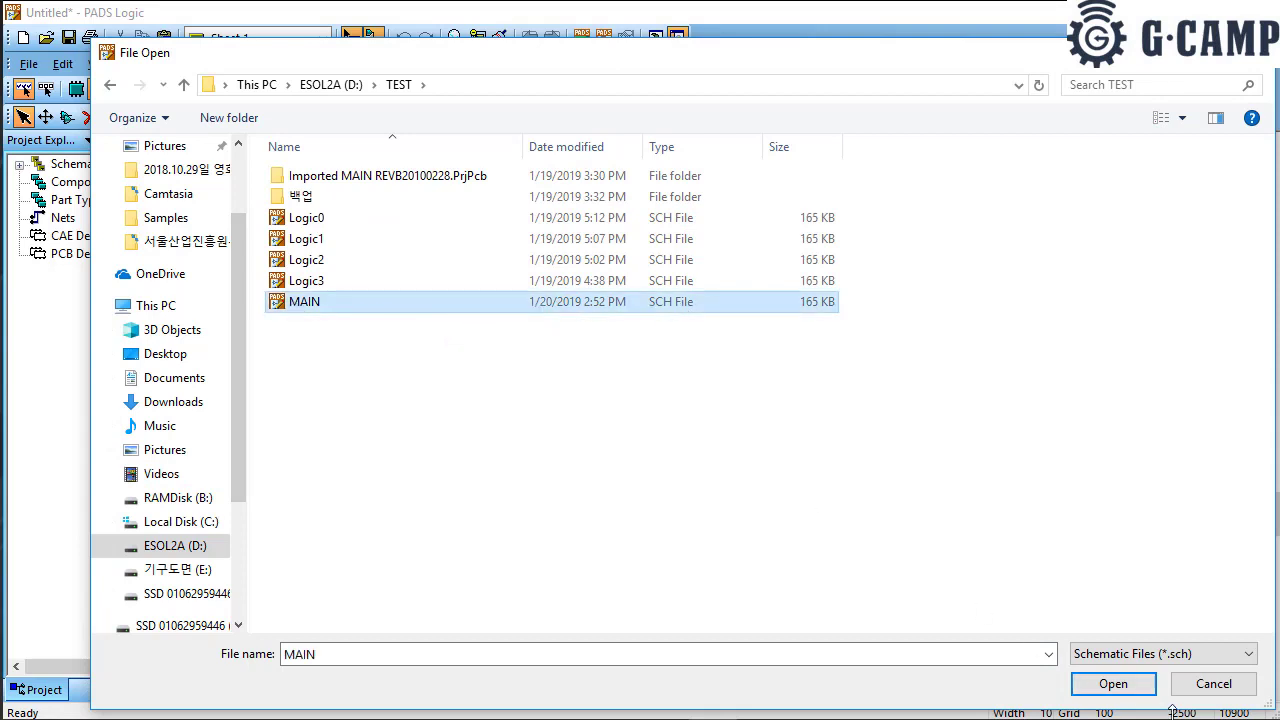
{"action": "left_click", "coordinate": [1110, 688]}
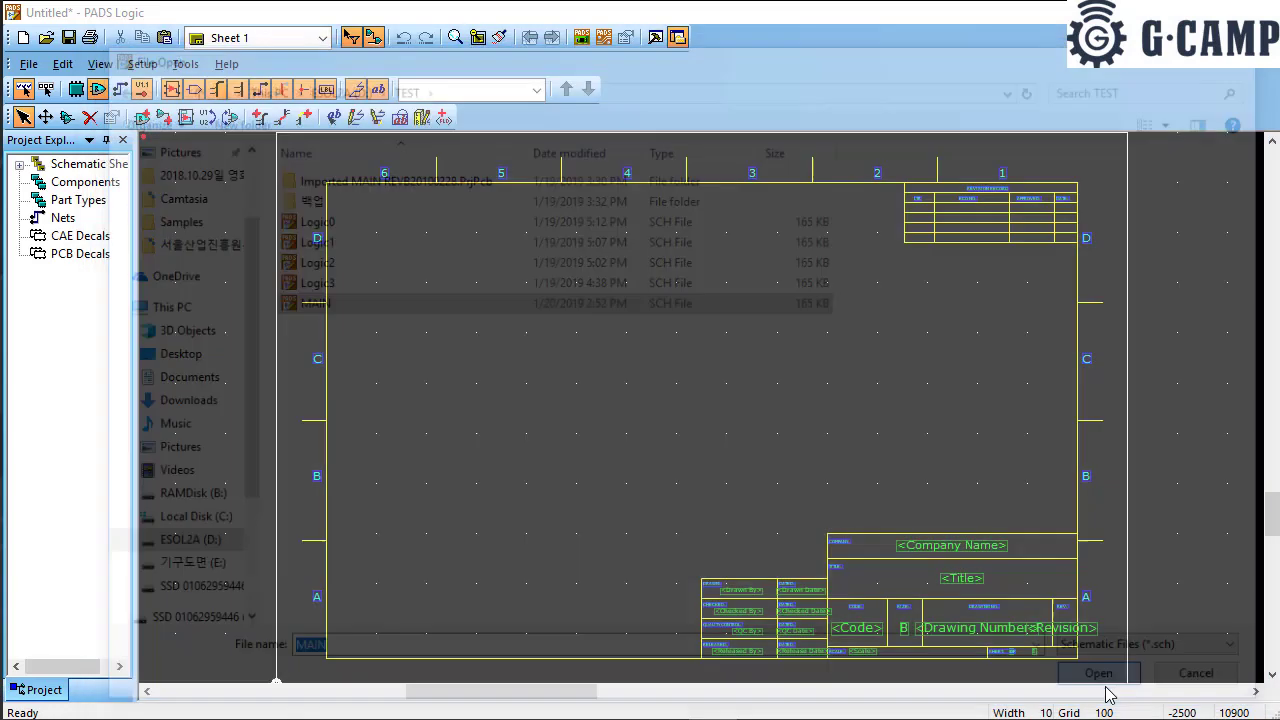
{"action": "left_click", "coordinate": [517, 442]}
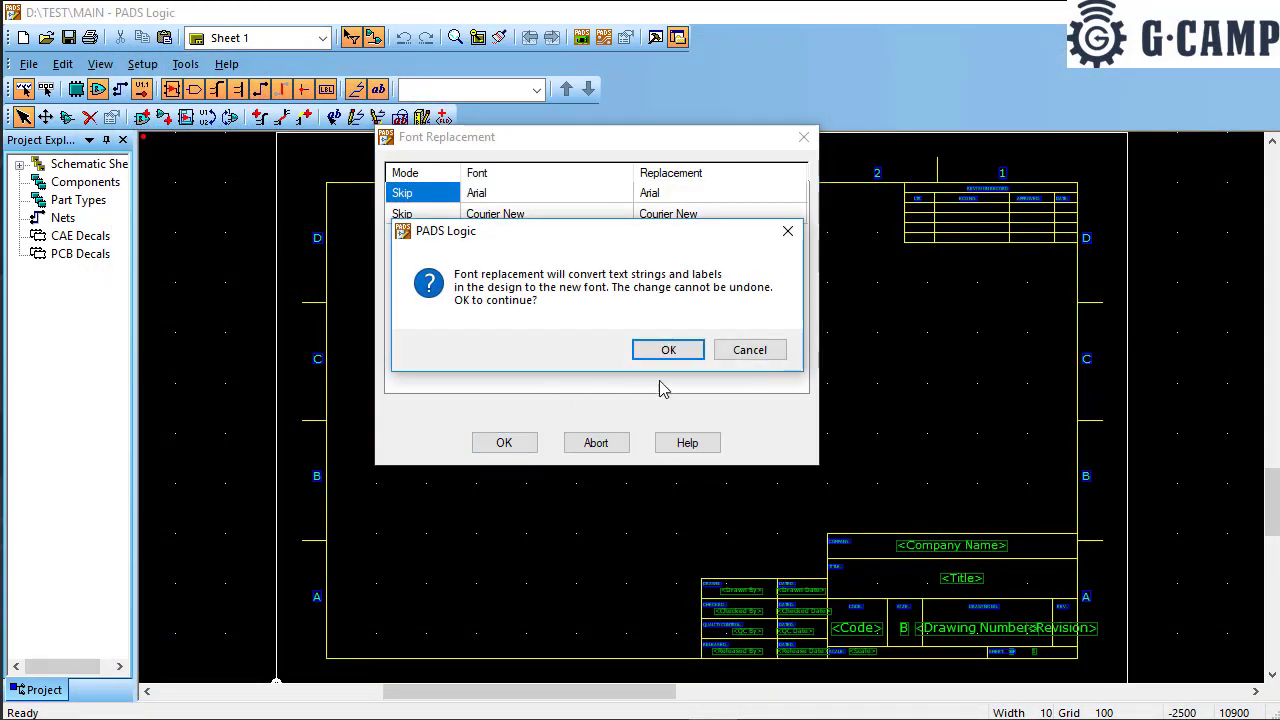
{"action": "left_click", "coordinate": [674, 350]}
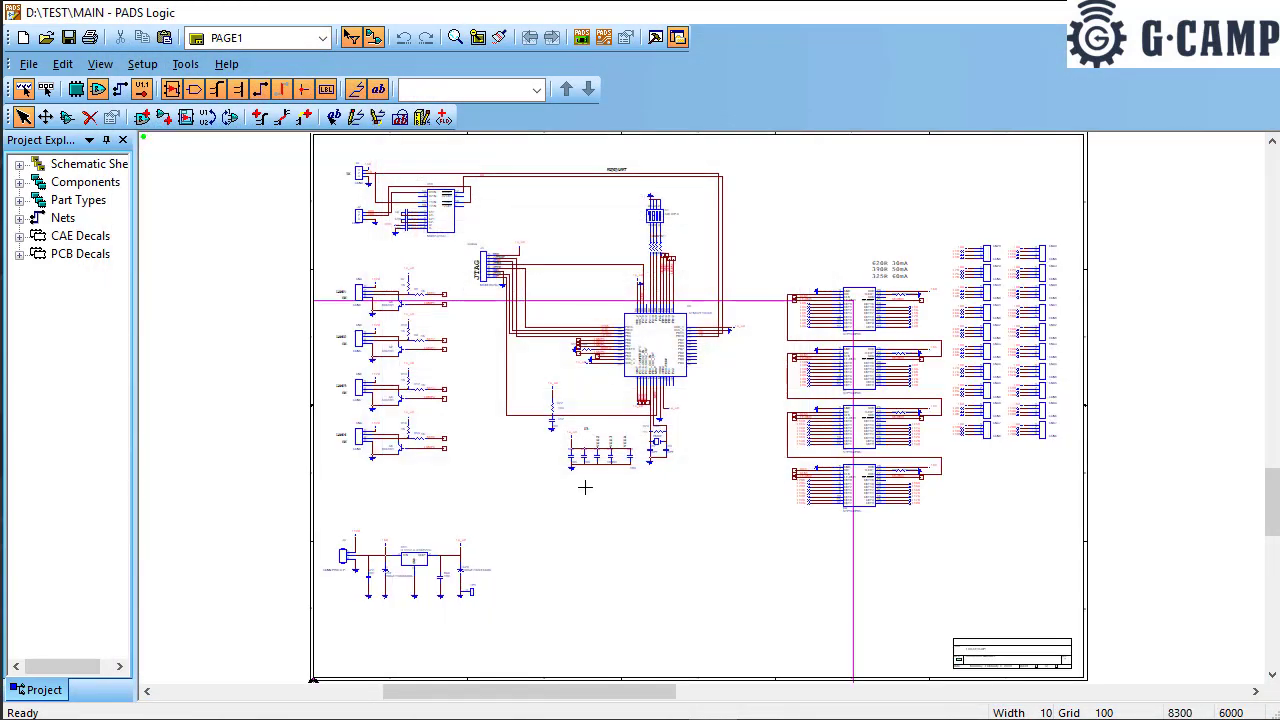
Step: Hide the Schematic Editing Toolbar and show it again
{"action": "scroll", "coordinate": [430, 380], "scroll_direction": "up", "scroll_amount": 2}
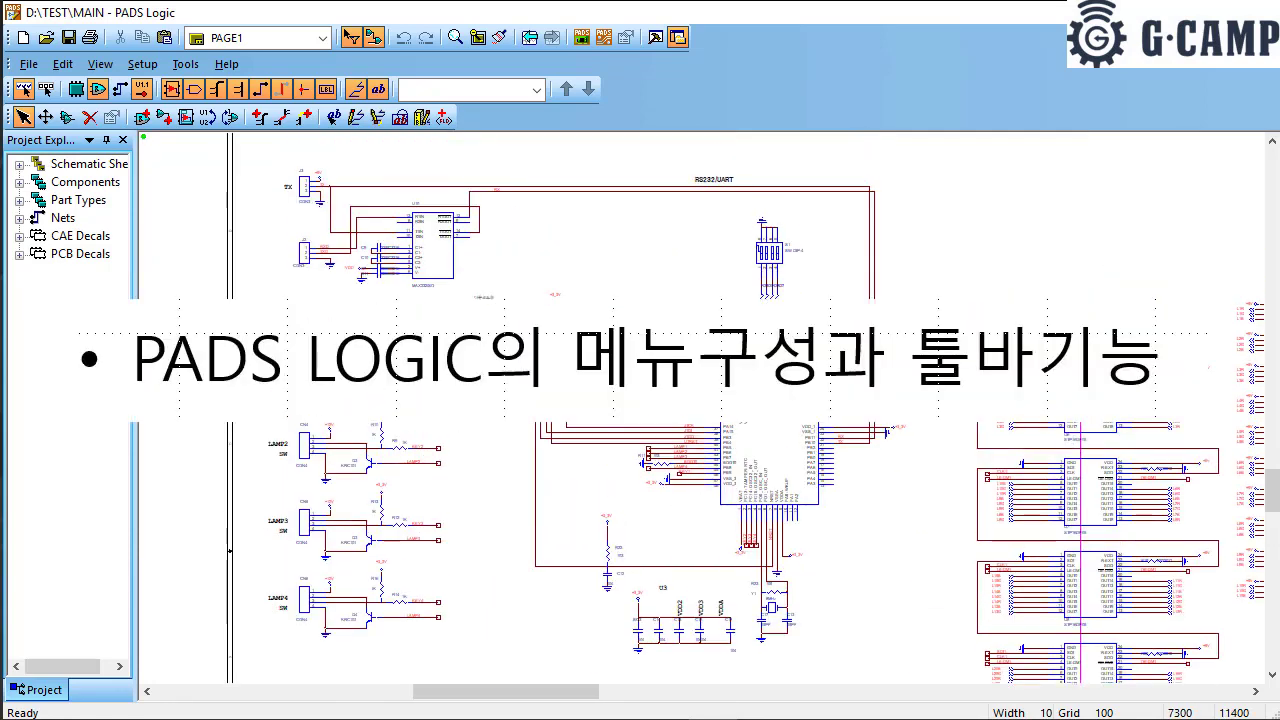
{"action": "scroll", "coordinate": [750, 430], "scroll_direction": "up", "scroll_amount": 2}
{"action": "scroll", "coordinate": [474, 398], "scroll_direction": "up", "scroll_amount": 1}
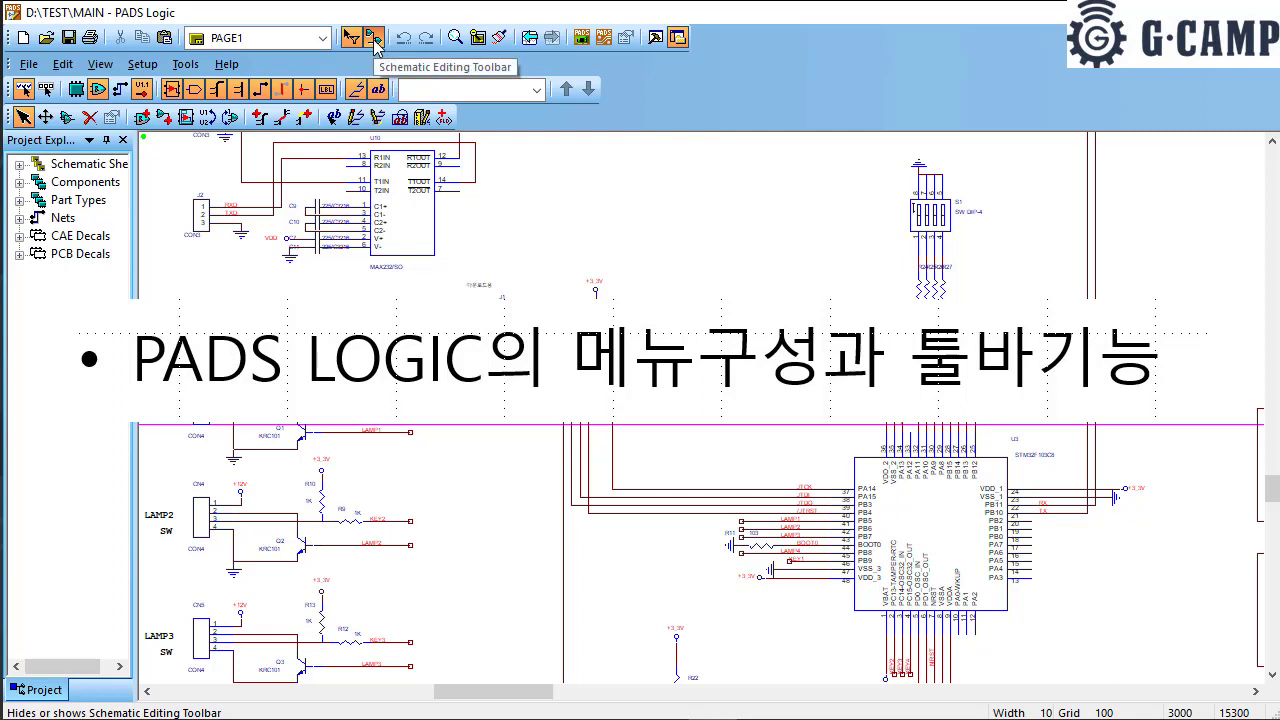
{"action": "left_click", "coordinate": [374, 38]}
{"action": "left_click", "coordinate": [374, 38]}
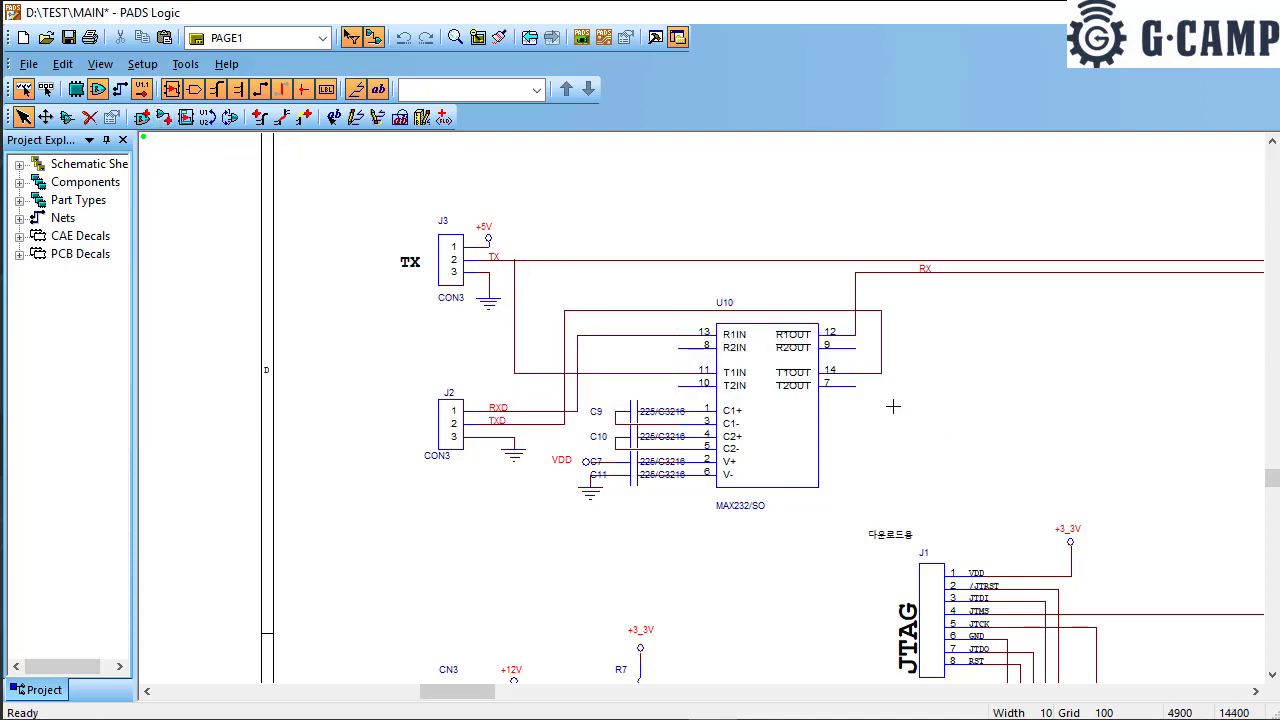
Step: Wire U10 pin 7 to pin 9 and connect the TXD net at pin 14 to that new wire
{"action": "key", "text": "F2"}
{"action": "left_click", "coordinate": [857, 385]}
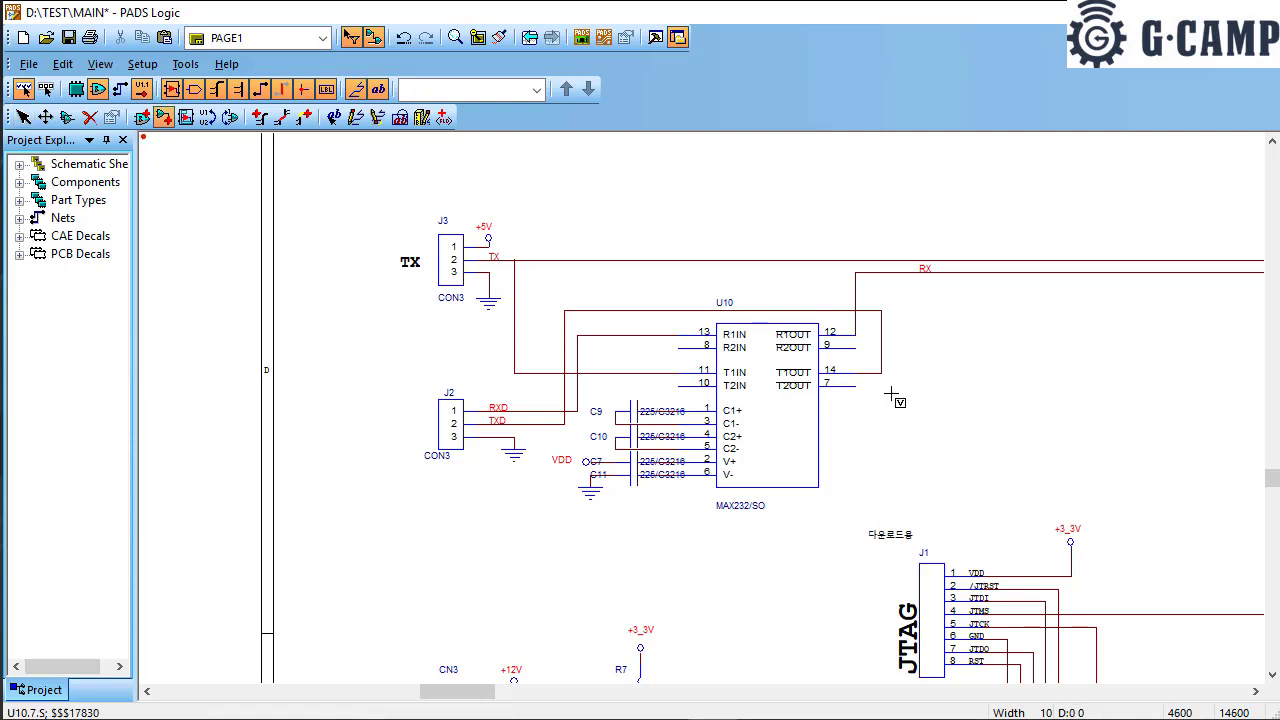
{"action": "left_click", "coordinate": [1020, 348]}
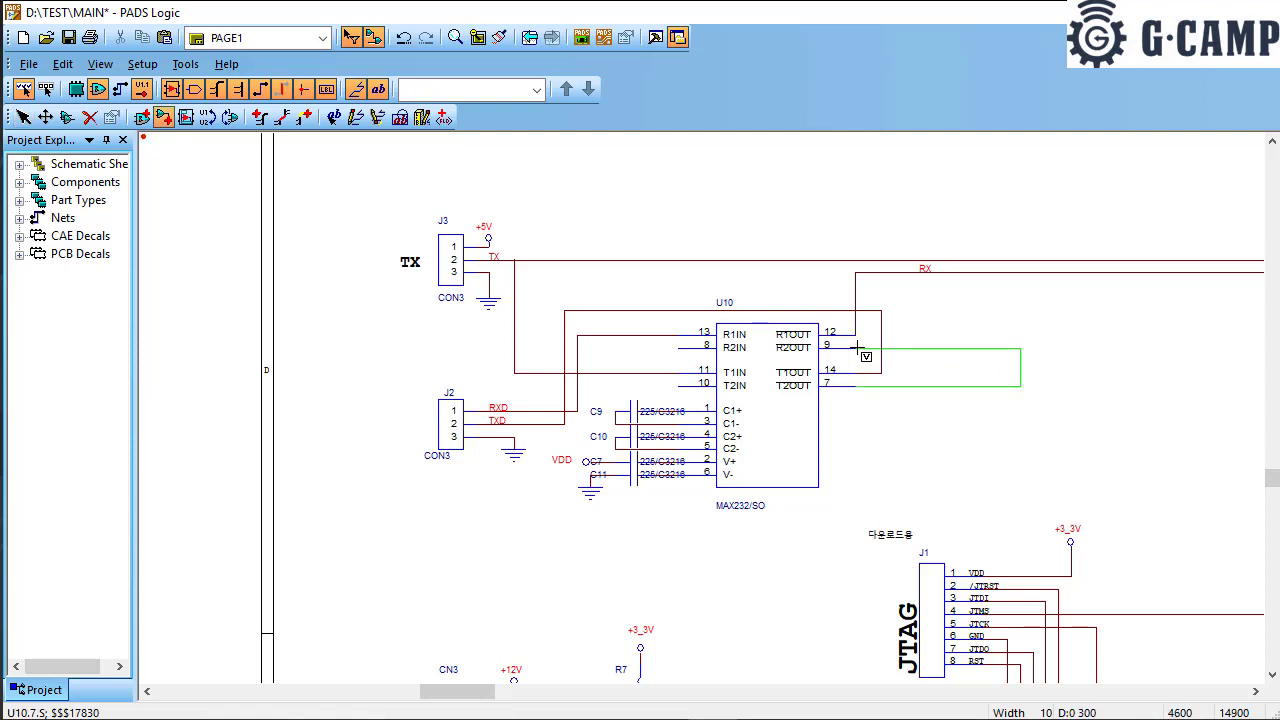
{"action": "left_click", "coordinate": [855, 347]}
{"action": "left_click", "coordinate": [882, 373]}
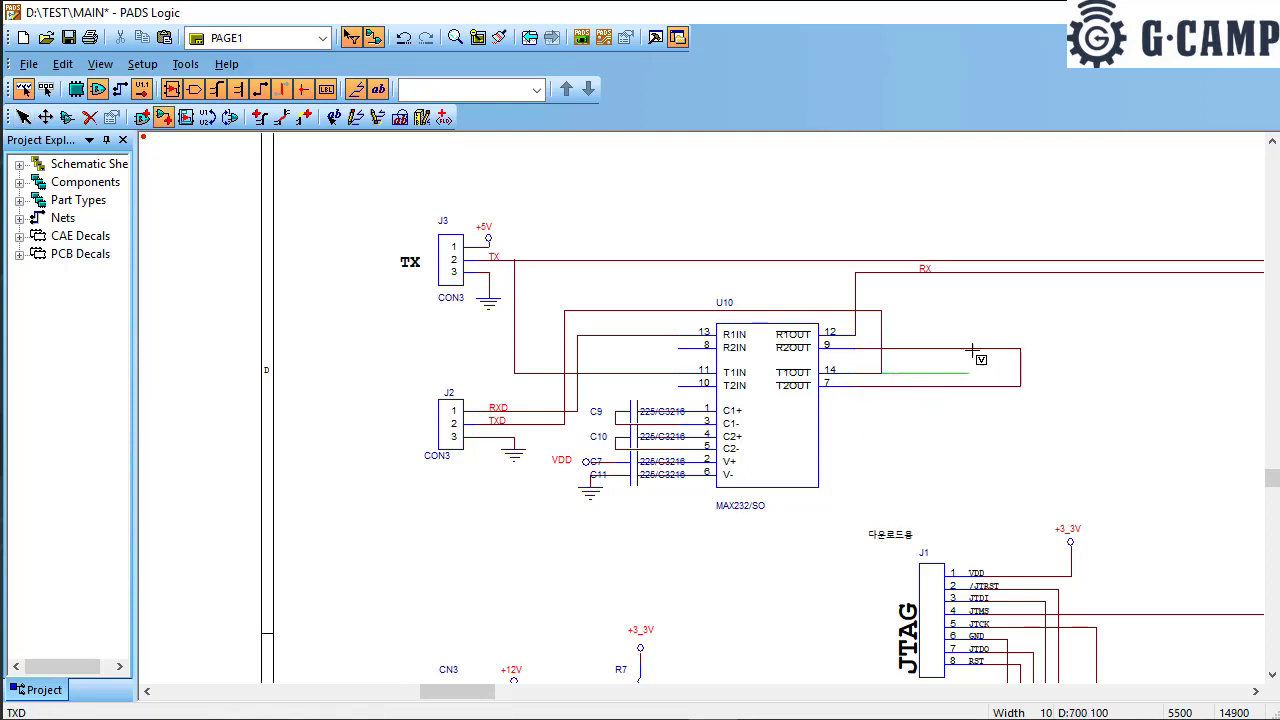
{"action": "left_click", "coordinate": [970, 348]}
{"action": "key", "text": "Escape"}
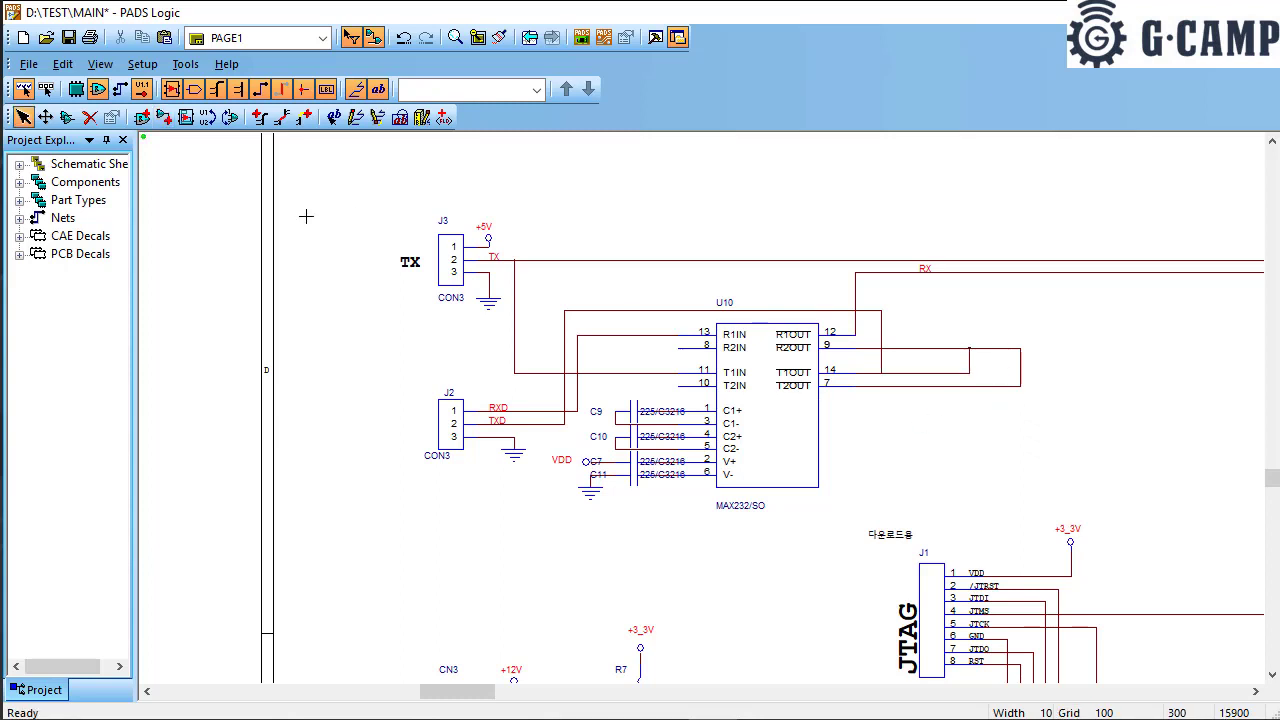
Step: Delete the newly added wires joining pins 7, 9 and 14 of U10
{"action": "left_click", "coordinate": [942, 352]}
{"action": "right_click", "coordinate": [942, 354]}
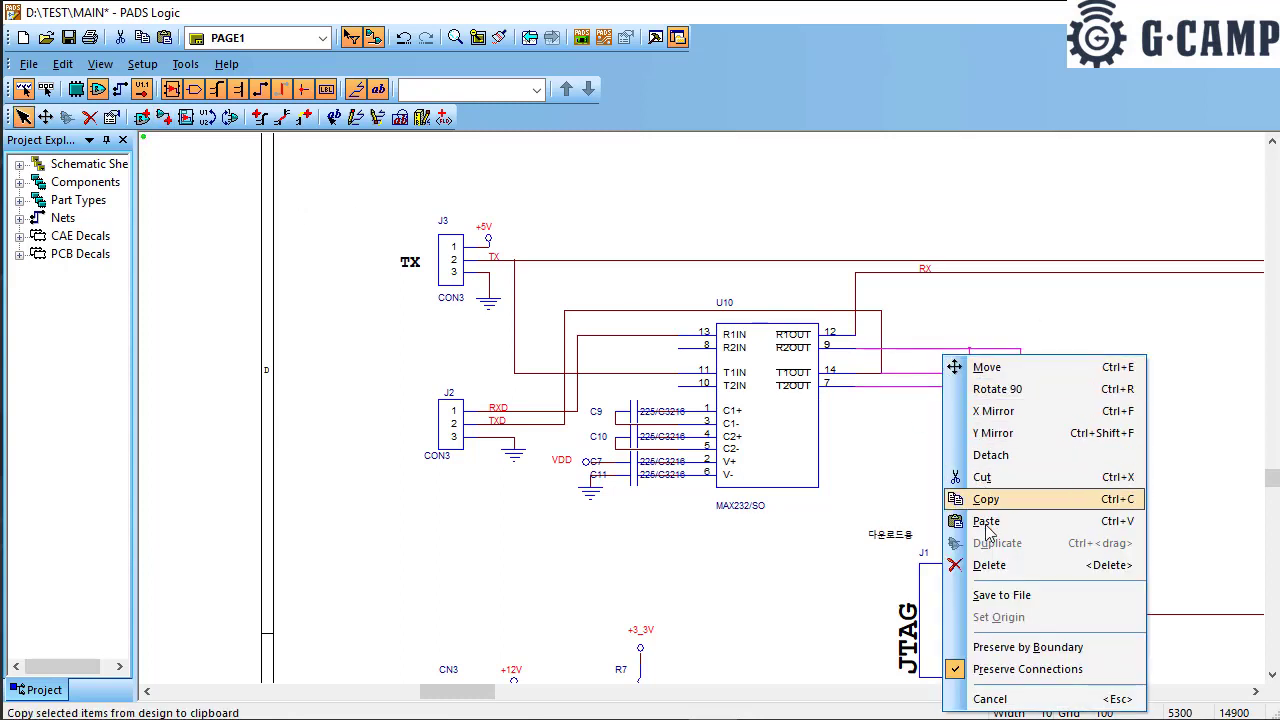
{"action": "left_click", "coordinate": [988, 562]}
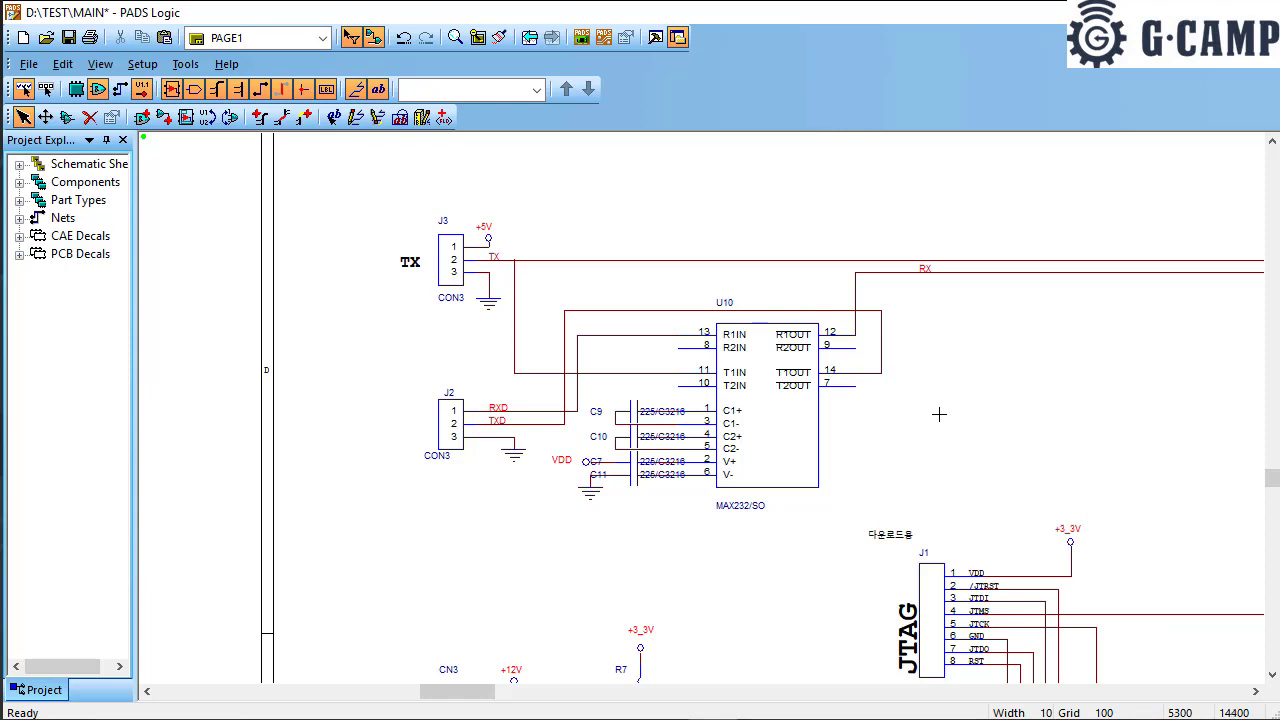
Step: Delete the TXD connection between J2 pin 2 and U10 pin 14
{"action": "left_click", "coordinate": [882, 318]}
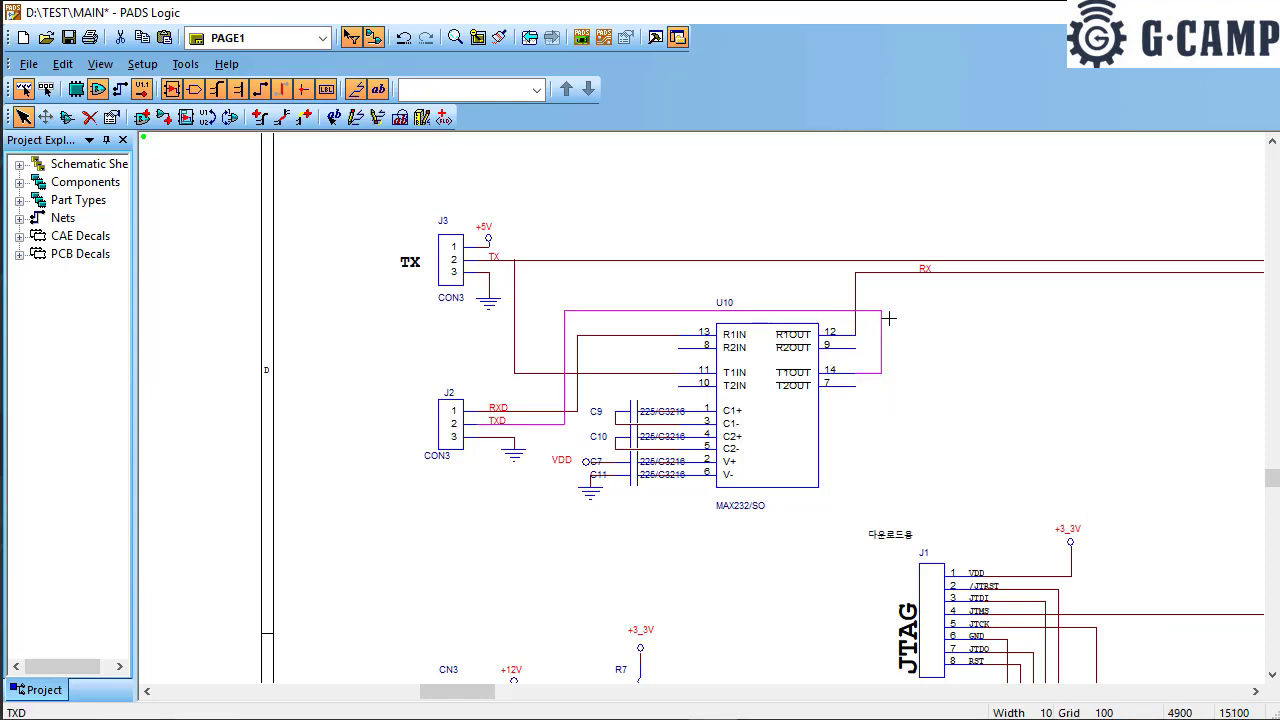
{"action": "key", "text": "Delete"}
Step: Select one segment and the entire connection of the RXD wire at U10 pin 13, and examine the commands available for each
{"action": "left_click", "coordinate": [620, 336]}
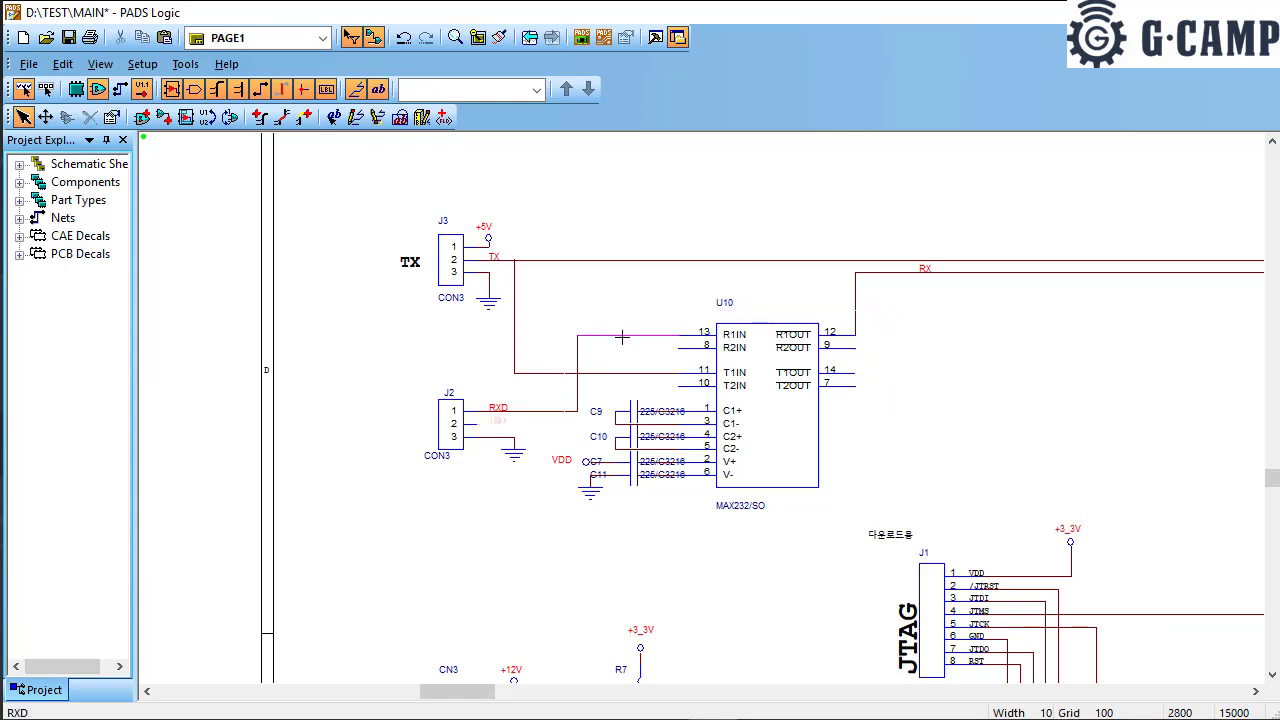
{"action": "double_click", "coordinate": [625, 335]}
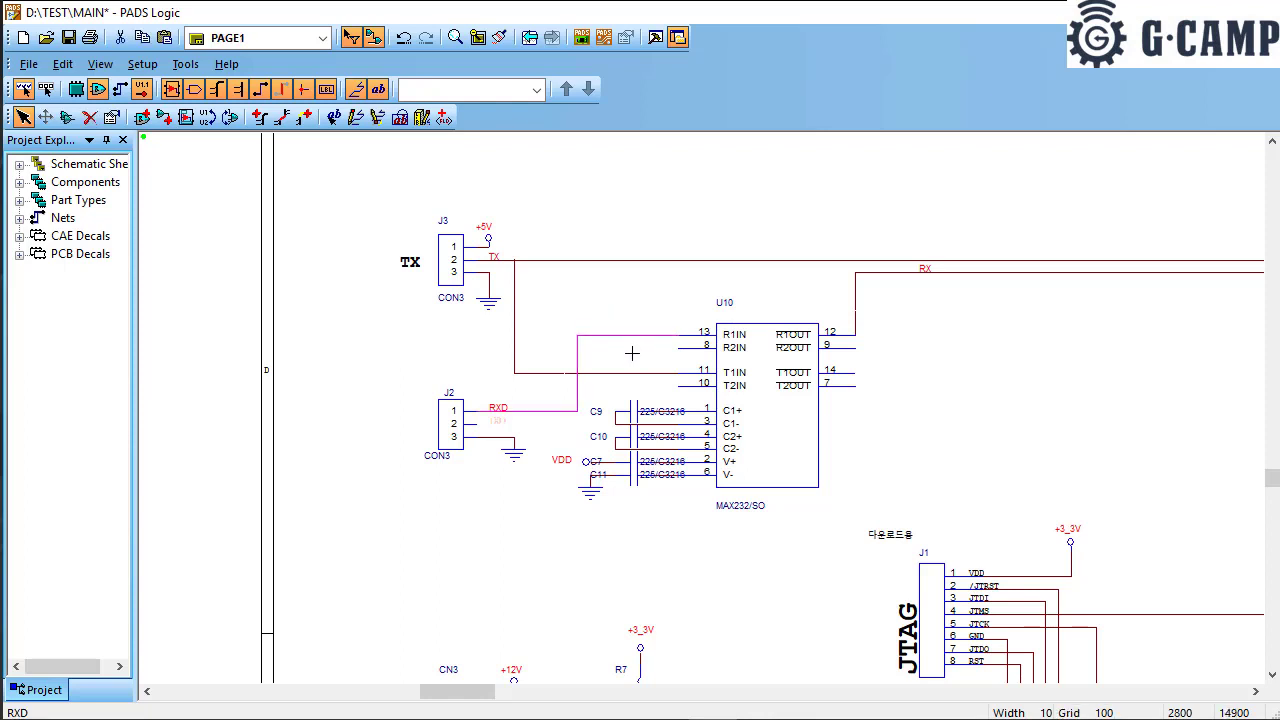
{"action": "left_click", "coordinate": [622, 328]}
{"action": "right_click", "coordinate": [625, 337]}
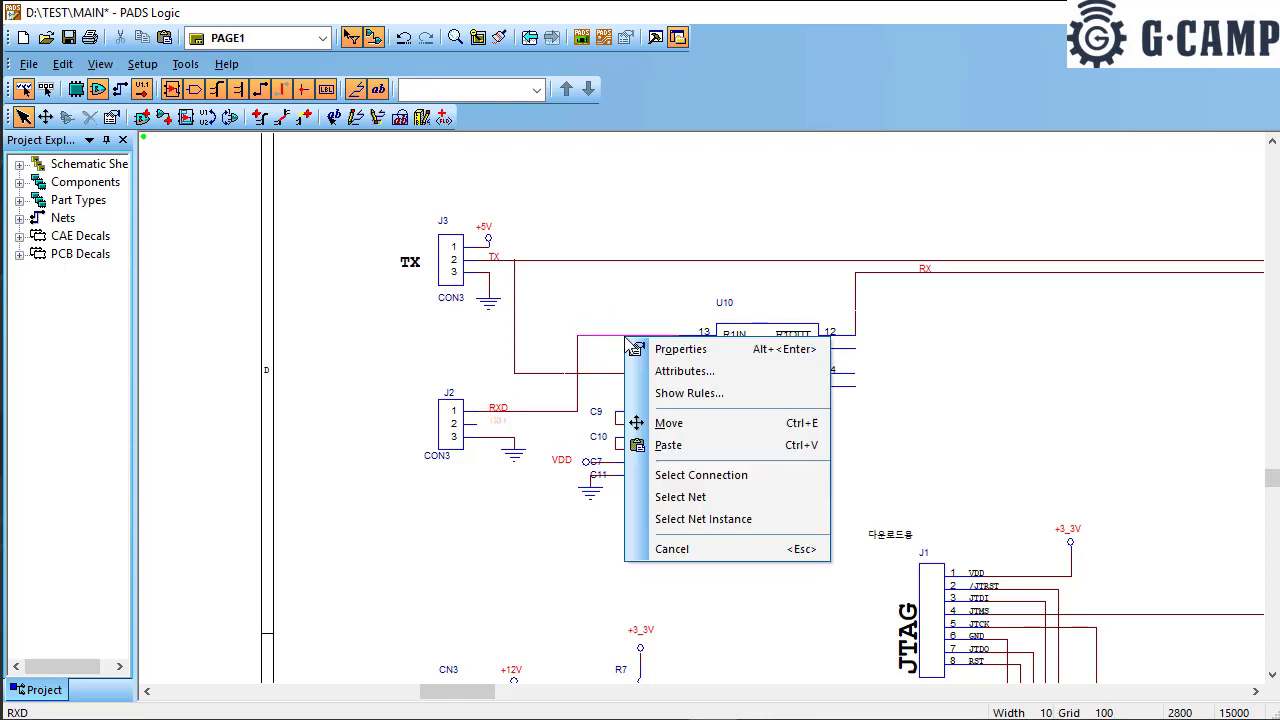
{"action": "left_click", "coordinate": [608, 354]}
{"action": "left_click_drag", "start_coordinate": [626, 351], "coordinate": [546, 299]}
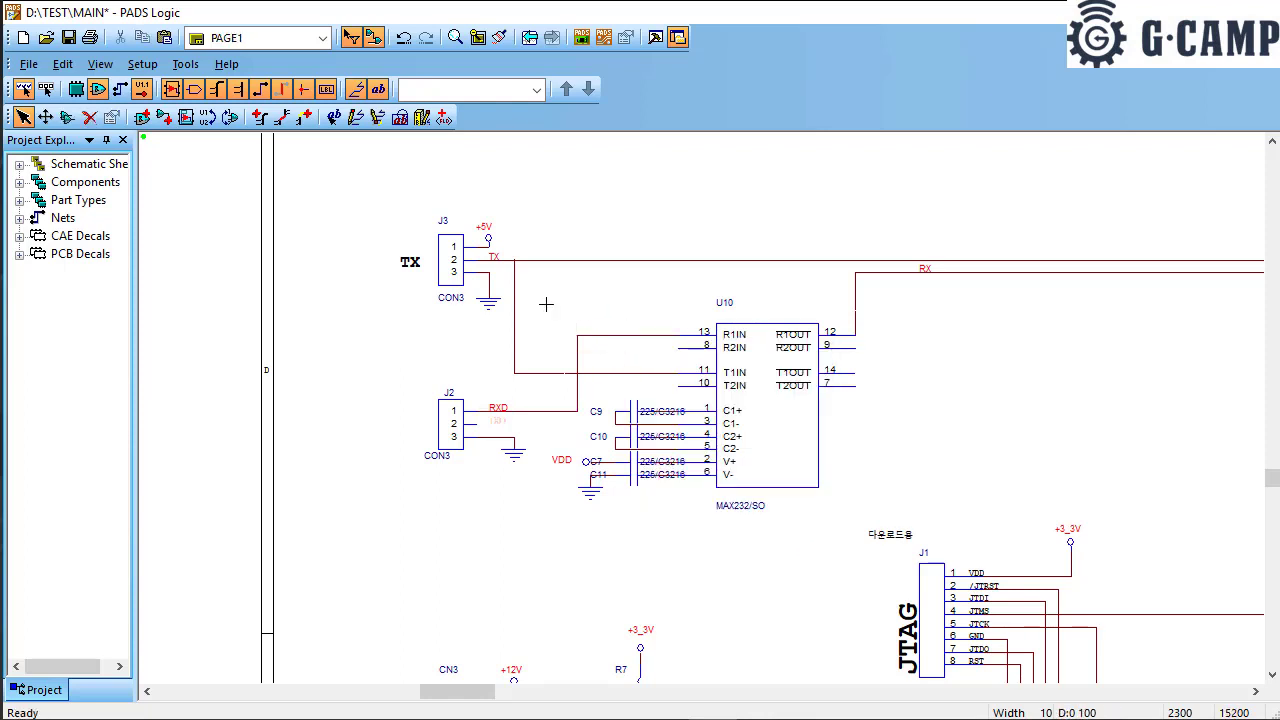
{"action": "right_click", "coordinate": [601, 314]}
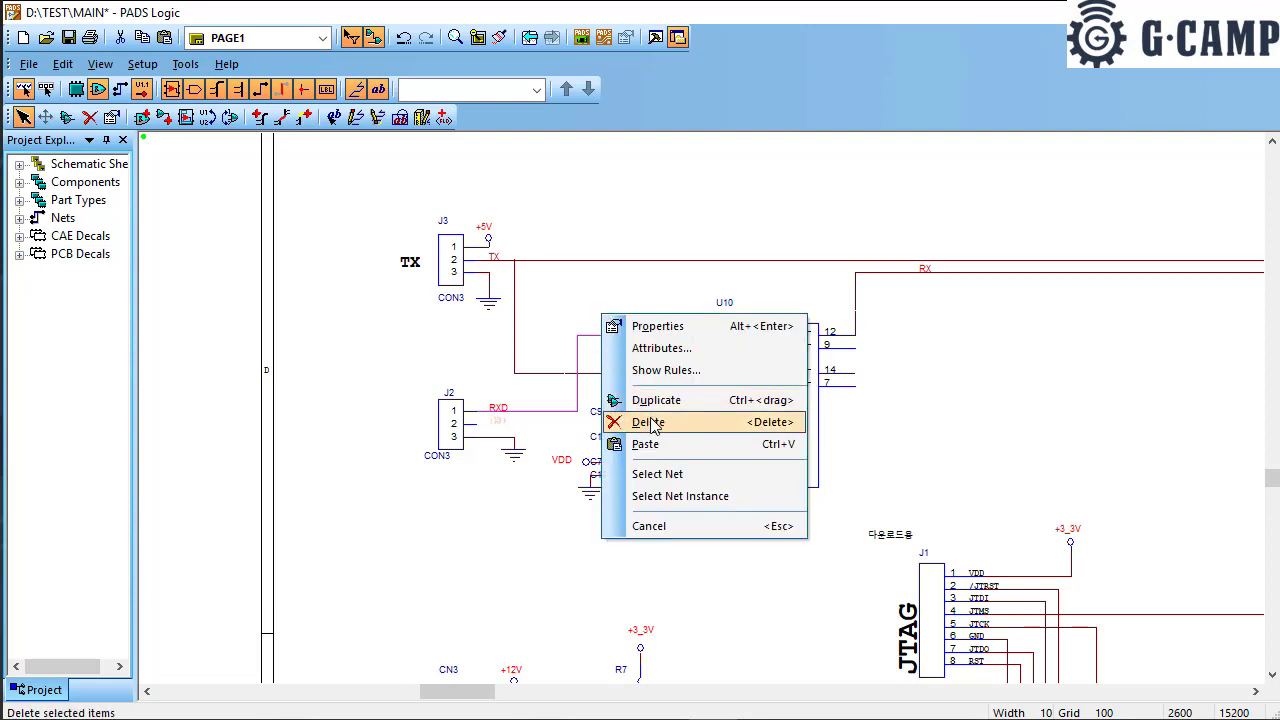
{"action": "left_click", "coordinate": [573, 289]}
{"action": "left_click", "coordinate": [571, 286]}
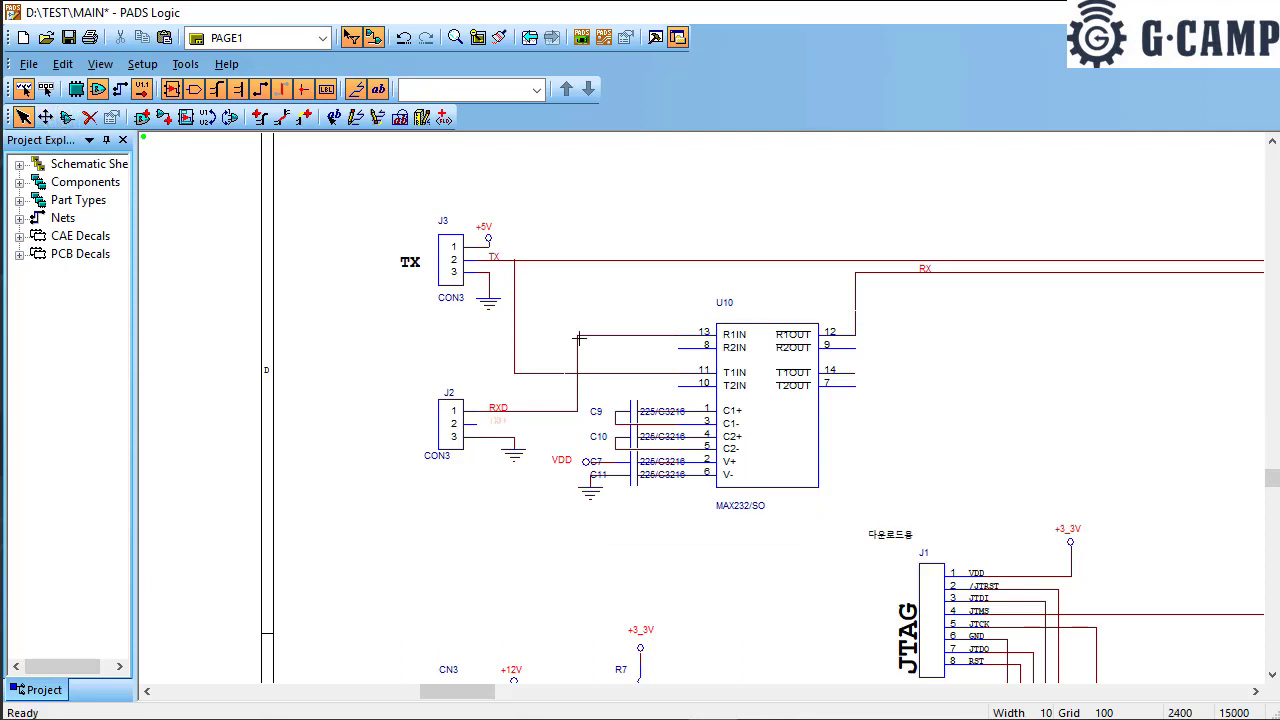
Step: Pick up connector J3 with the Move command and cancel the move without placing it
{"action": "mouse_move", "coordinate": [443, 270]}
{"action": "left_mouse_down"}
{"action": "mouse_move", "coordinate": [418, 269]}
{"action": "mouse_move", "coordinate": [452, 281]}
{"action": "mouse_move", "coordinate": [420, 288]}
{"action": "mouse_move", "coordinate": [452, 284]}
{"action": "left_mouse_up"}
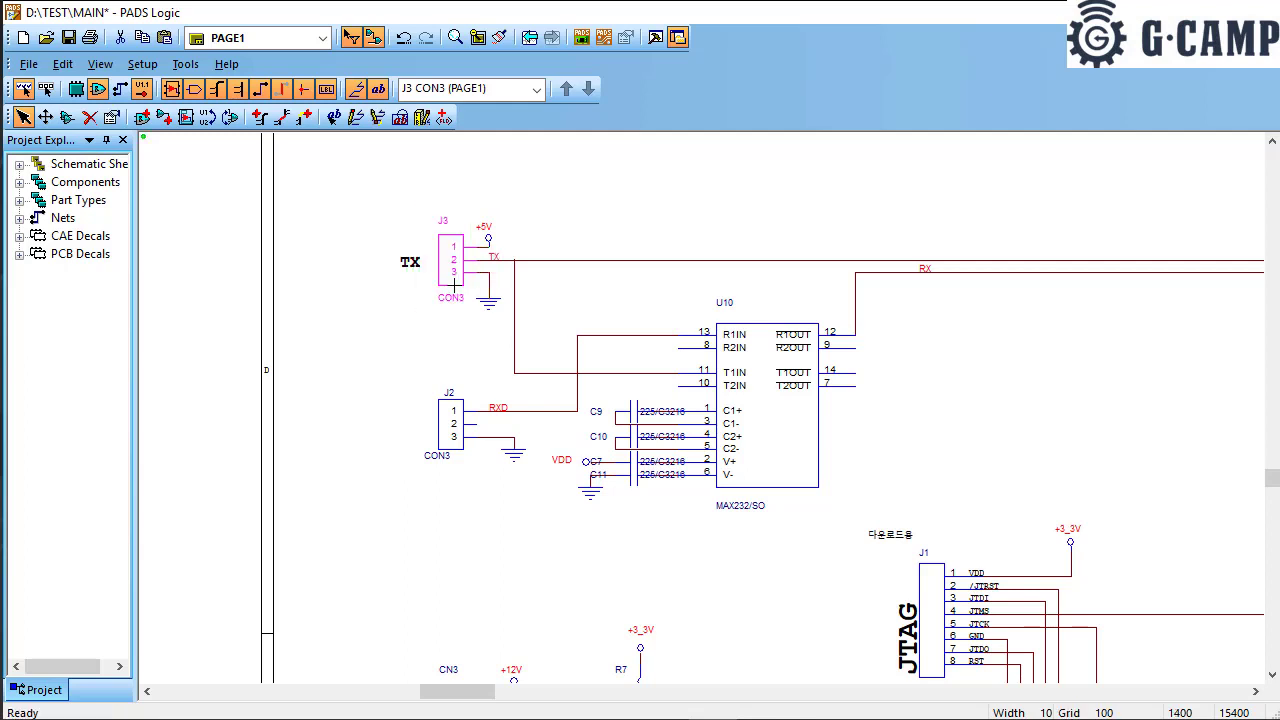
{"action": "left_click", "coordinate": [341, 231]}
{"action": "left_click", "coordinate": [45, 118]}
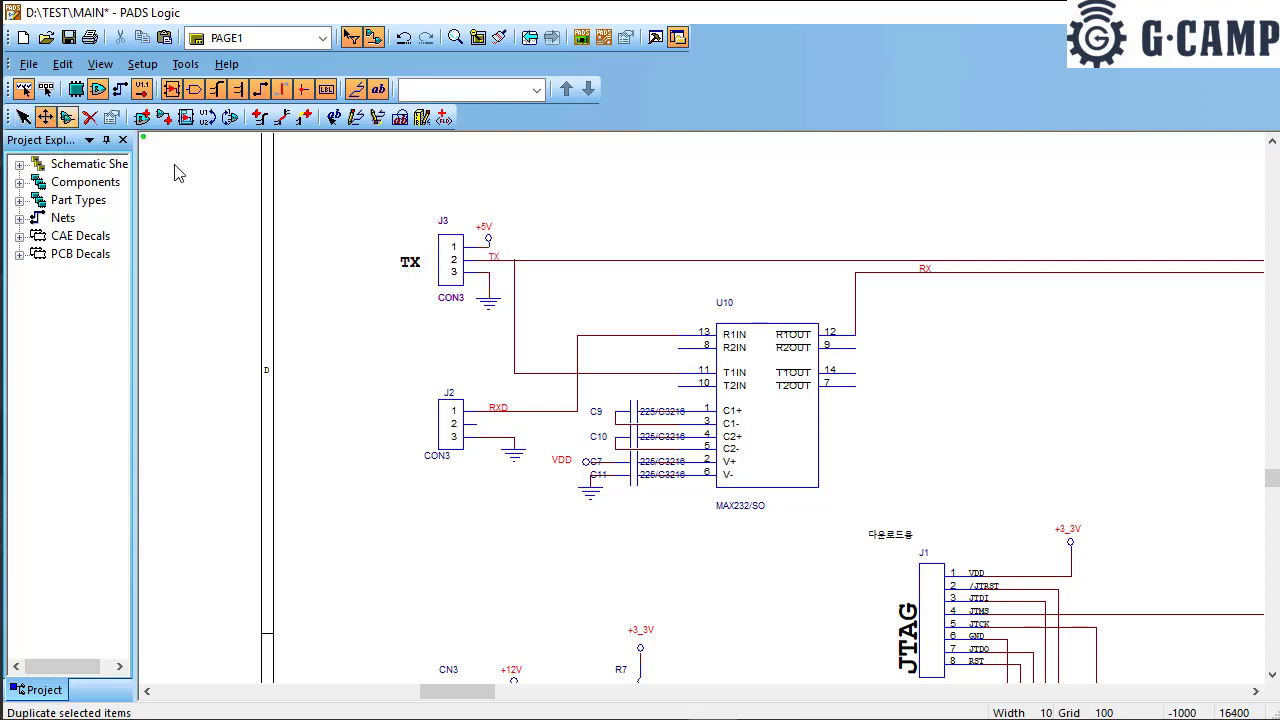
{"action": "left_click", "coordinate": [439, 273]}
{"action": "key", "text": "Escape"}
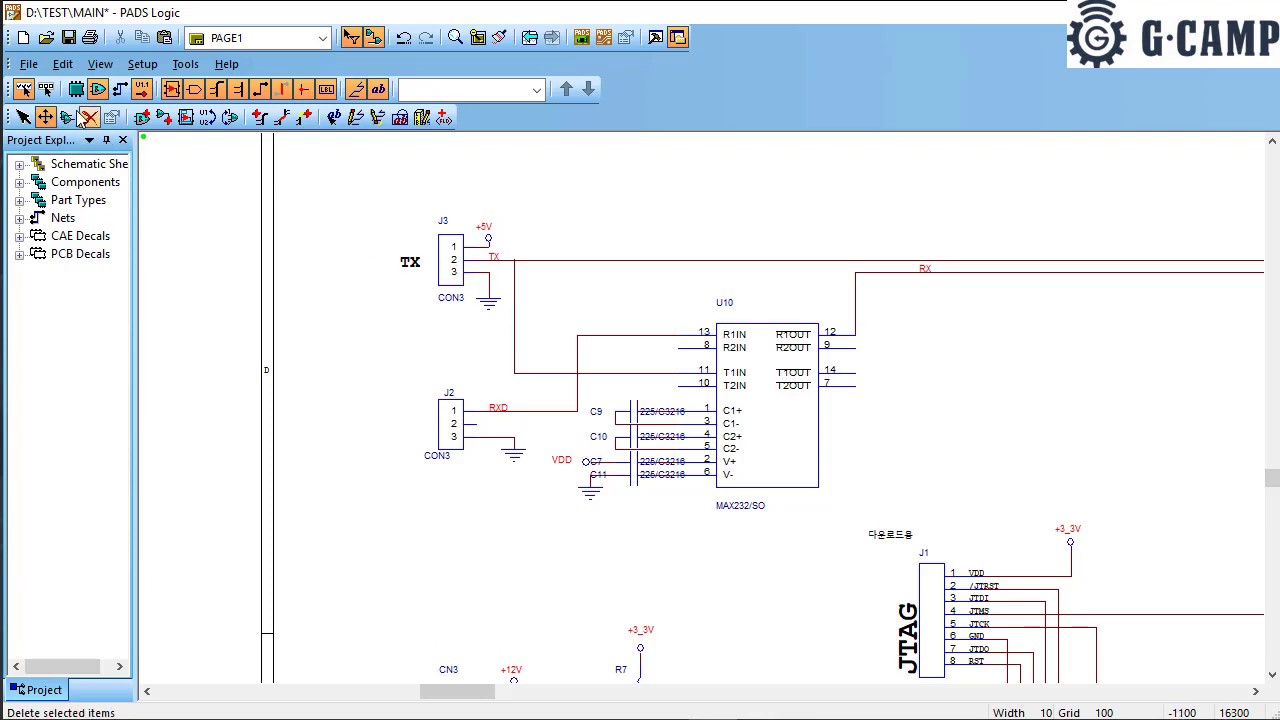
Step: Duplicate connector J3 to the empty area below and left of it, and delete the copy
{"action": "left_click", "coordinate": [67, 117]}
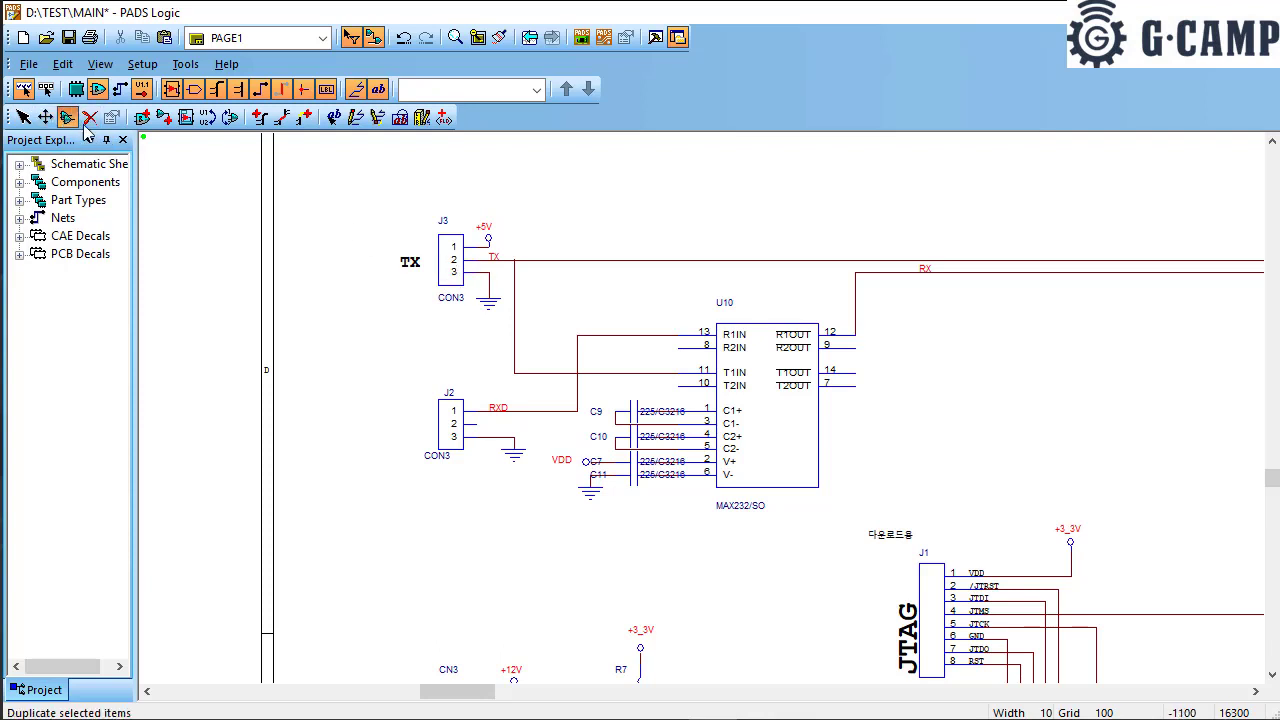
{"action": "left_click", "coordinate": [447, 278]}
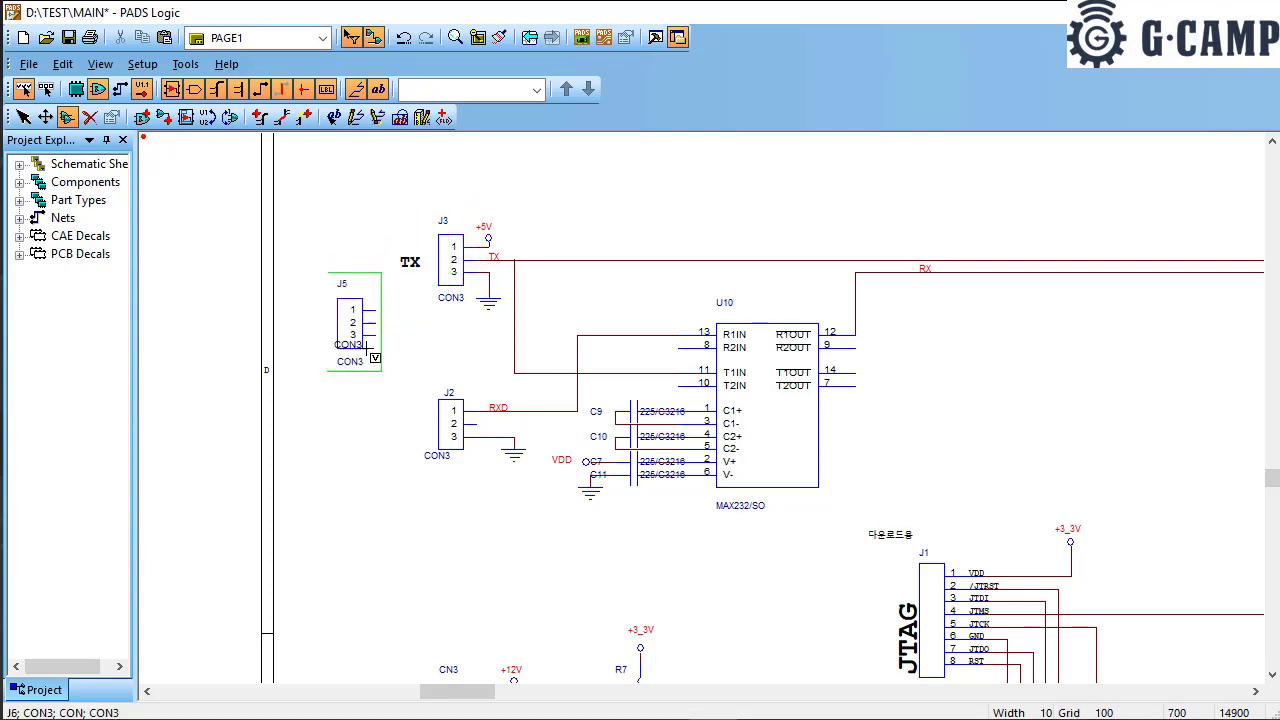
{"action": "left_click", "coordinate": [403, 355]}
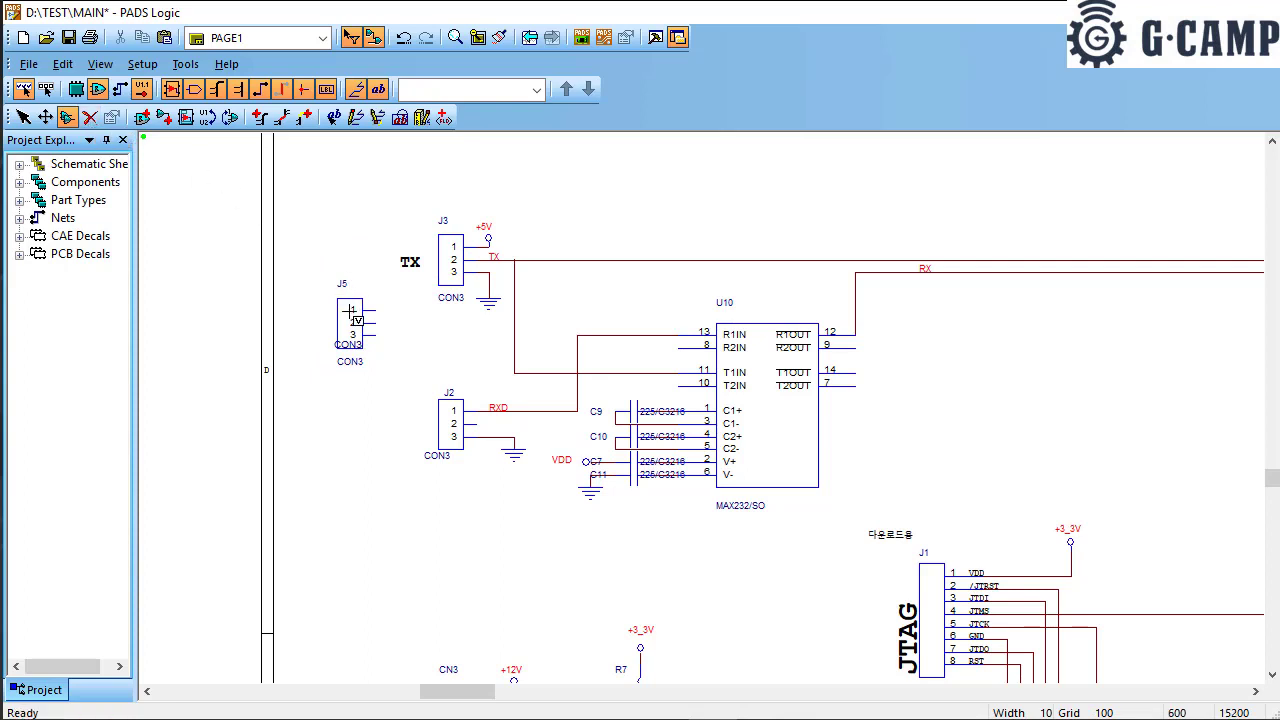
{"action": "left_click", "coordinate": [90, 118]}
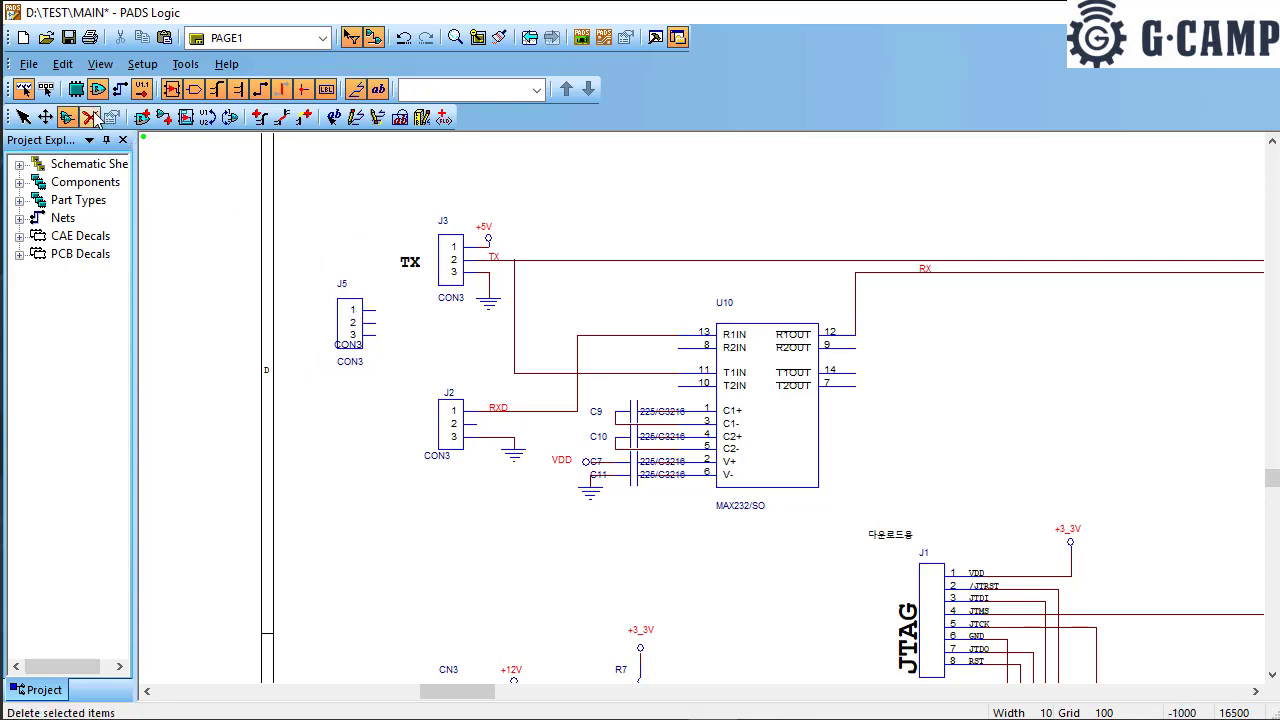
{"action": "left_click", "coordinate": [352, 330]}
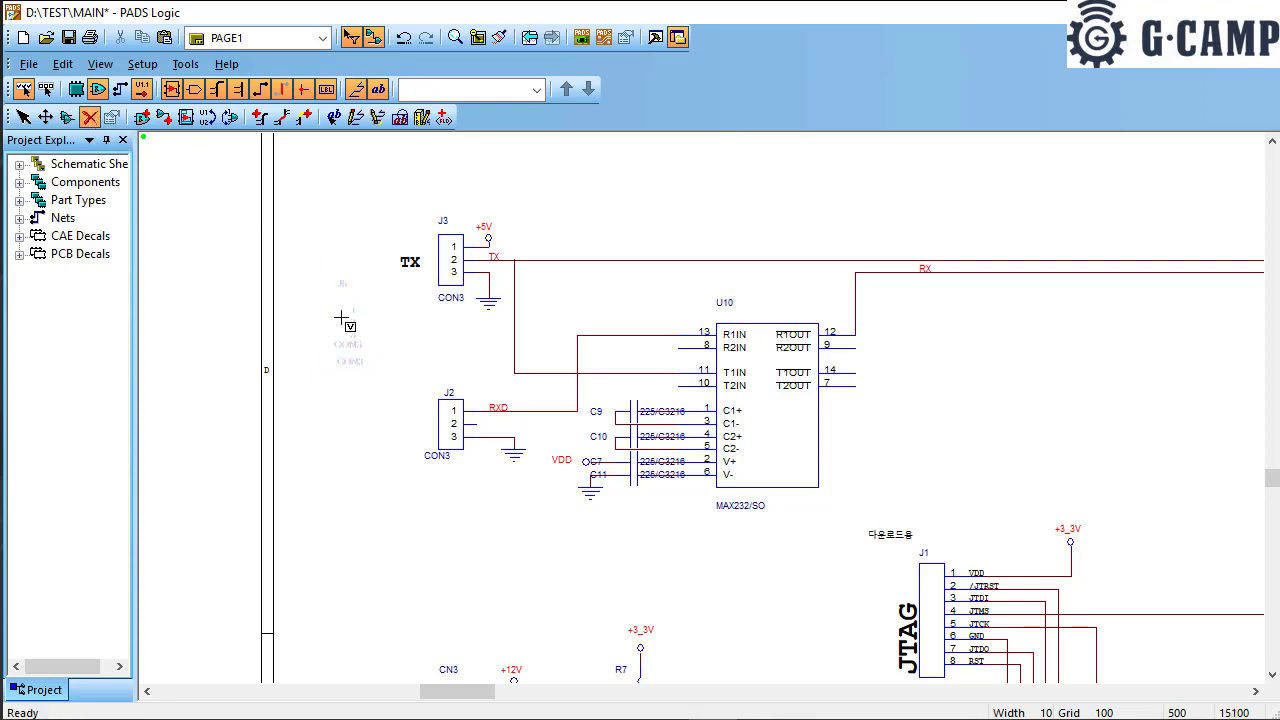
Step: Search all part libraries for items matching MAX232* to add a part from the library
{"action": "left_click", "coordinate": [146, 119]}
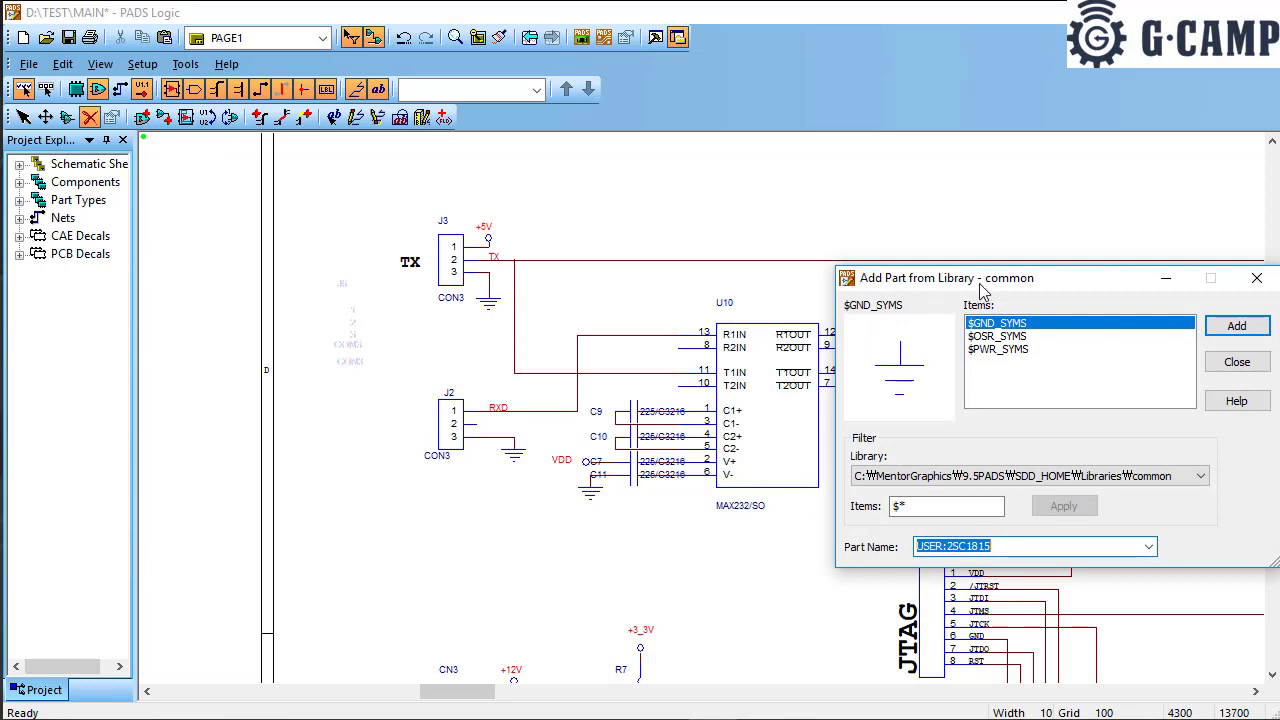
{"action": "left_click_drag", "start_coordinate": [980, 280], "coordinate": [667, 200]}
{"action": "double_click", "coordinate": [628, 424]}
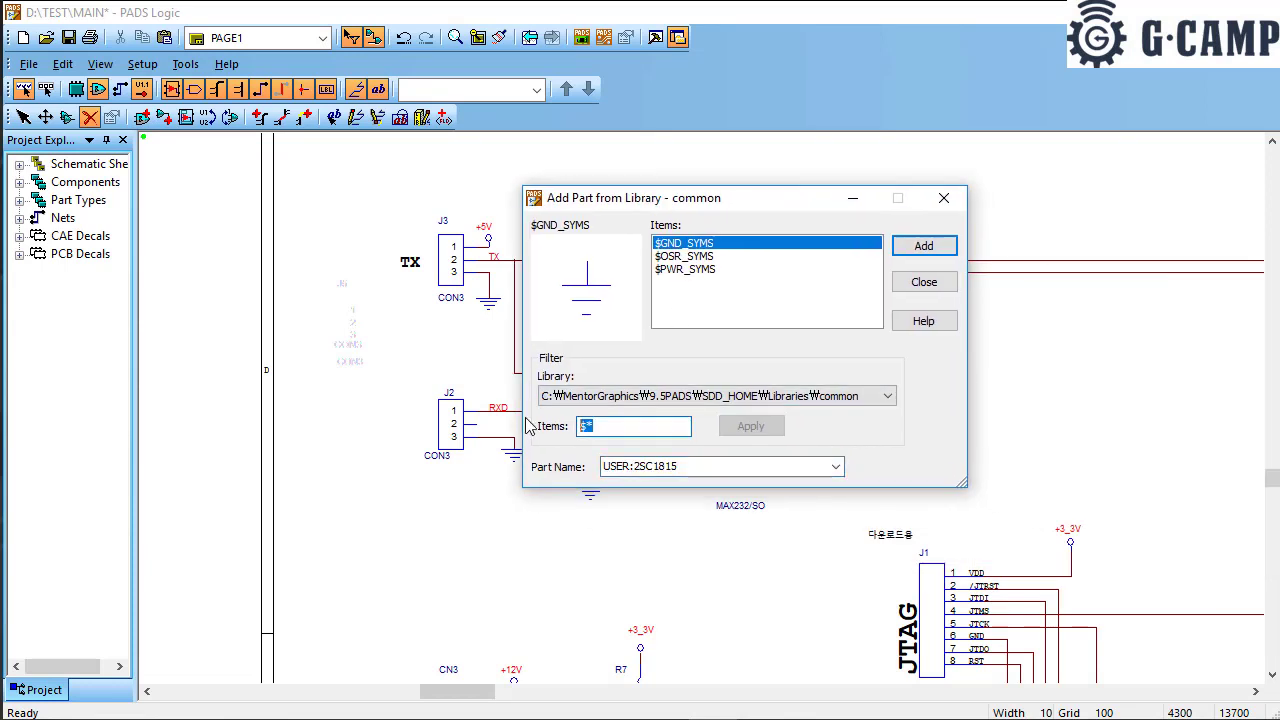
{"action": "type", "text": "MAX2"}
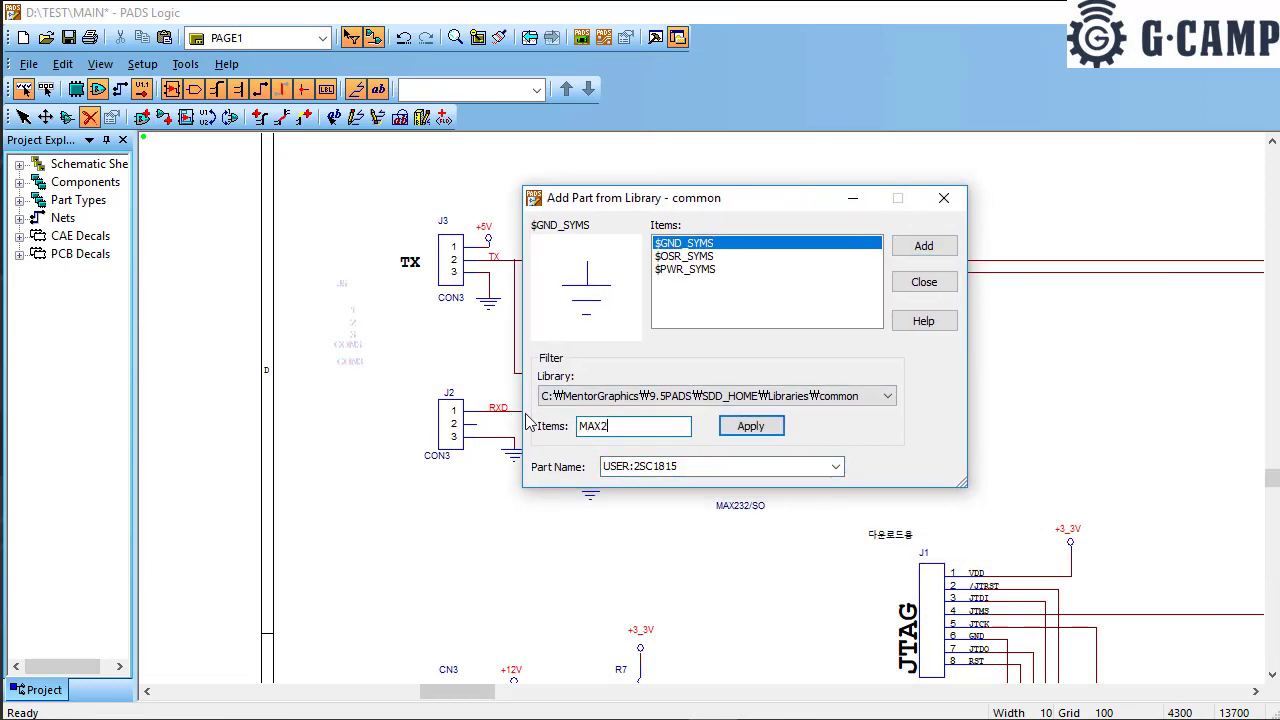
{"action": "type", "text": "32*"}
{"action": "key", "text": "Return"}
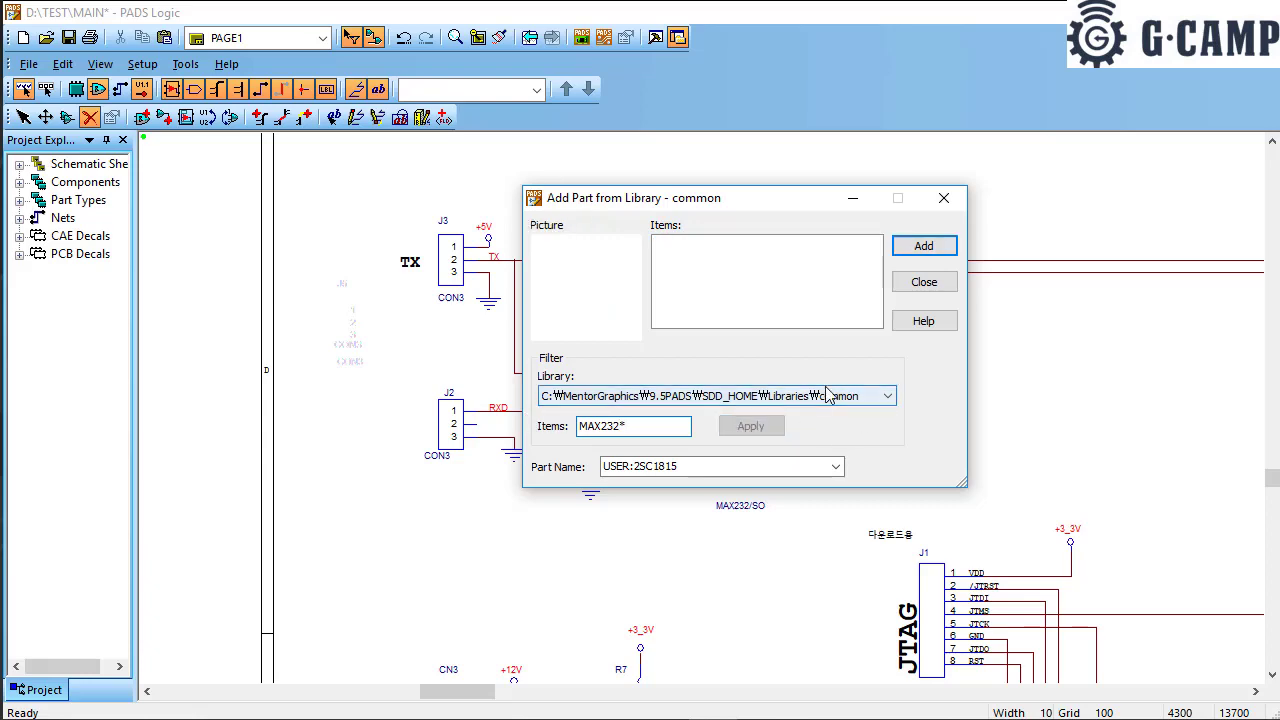
{"action": "left_click", "coordinate": [888, 396]}
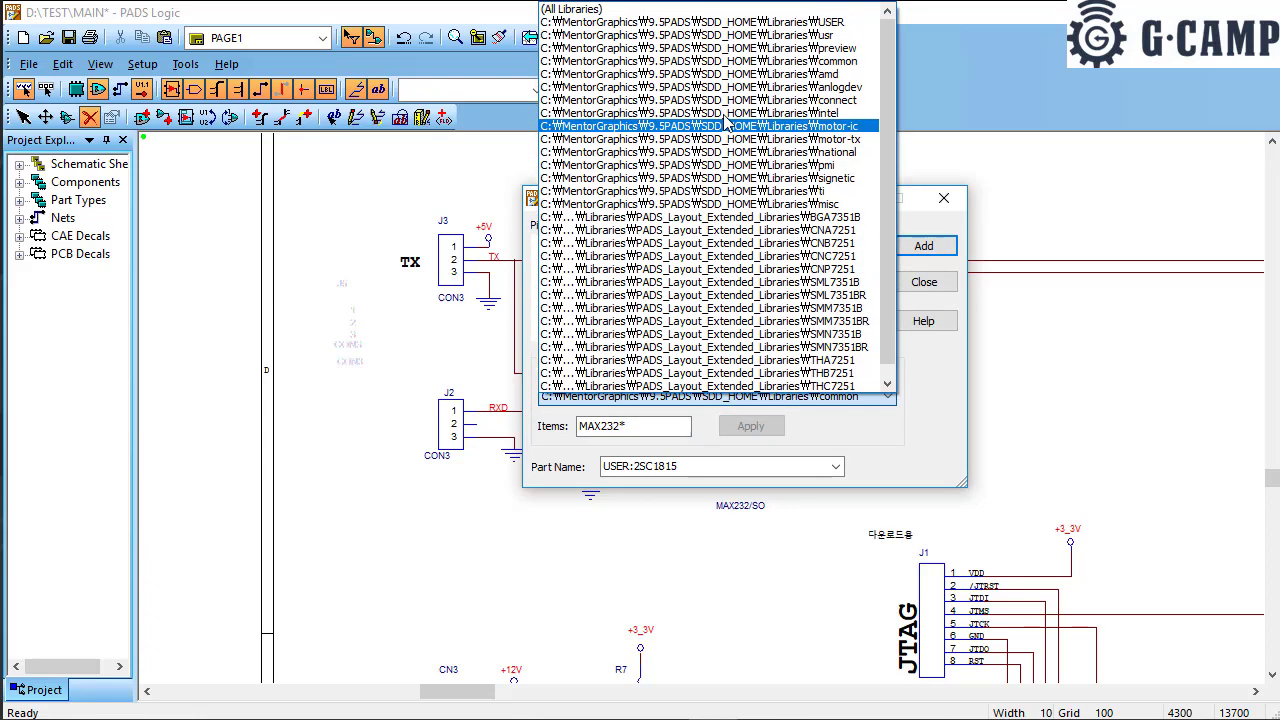
{"action": "left_click", "coordinate": [614, 14]}
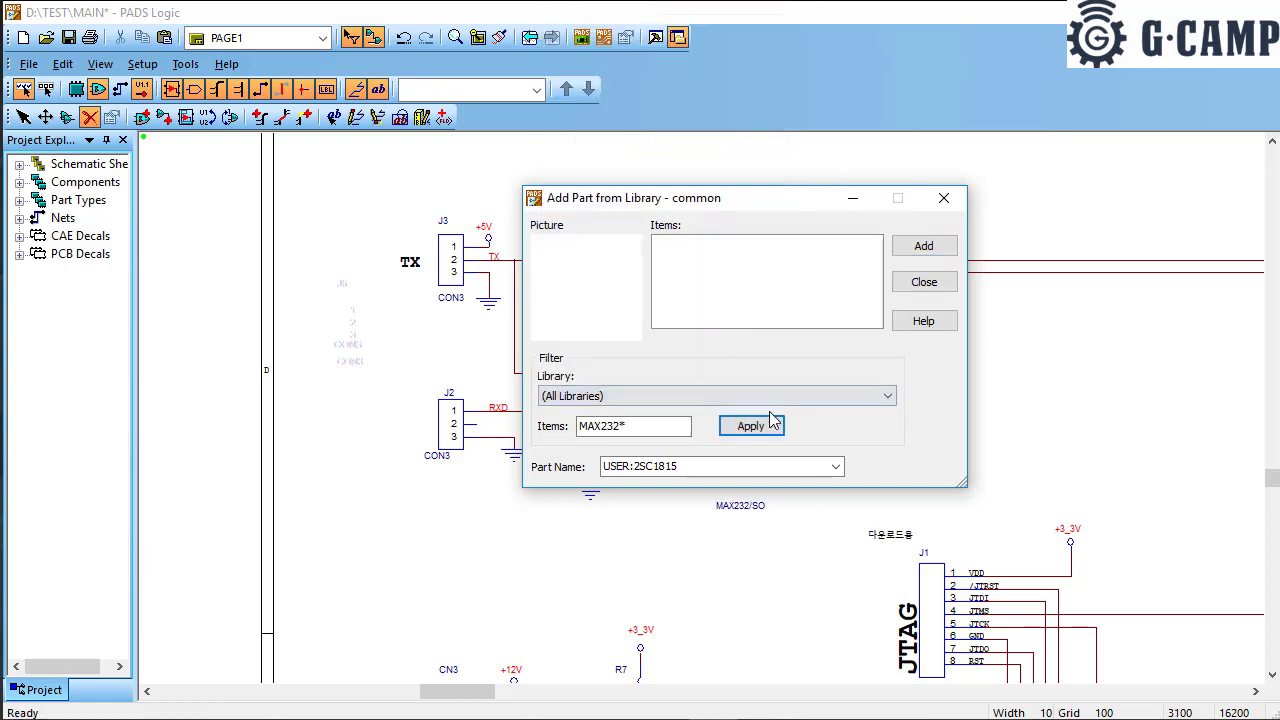
{"action": "left_click", "coordinate": [669, 426]}
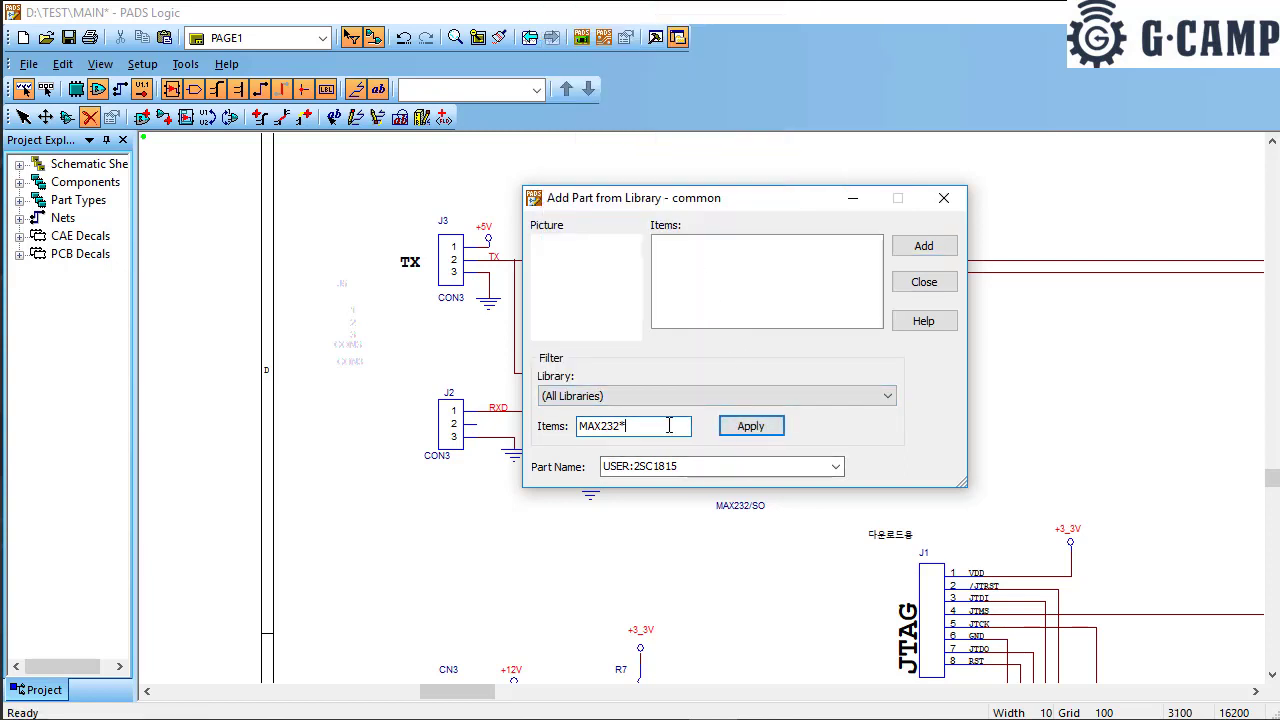
{"action": "left_click", "coordinate": [726, 428]}
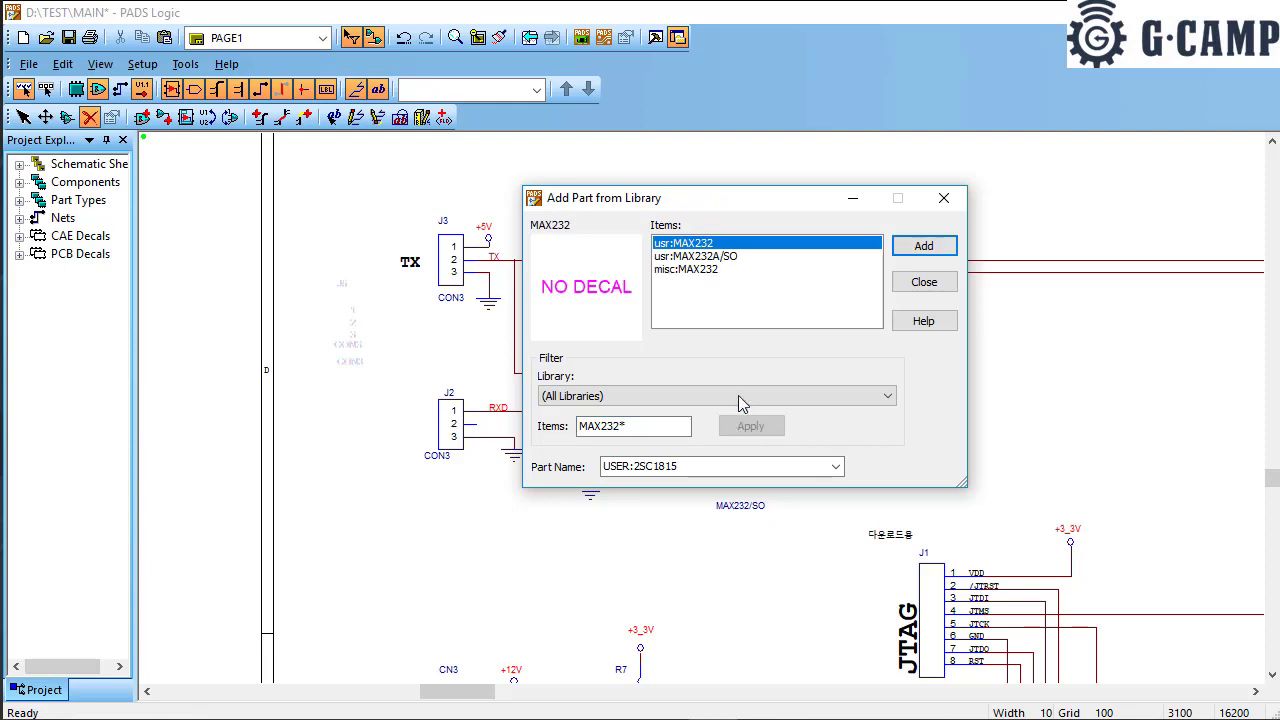
Step: Add the misc:MAX232 part to the schematic and position it to the right of U10, above J1
{"action": "left_click", "coordinate": [690, 270]}
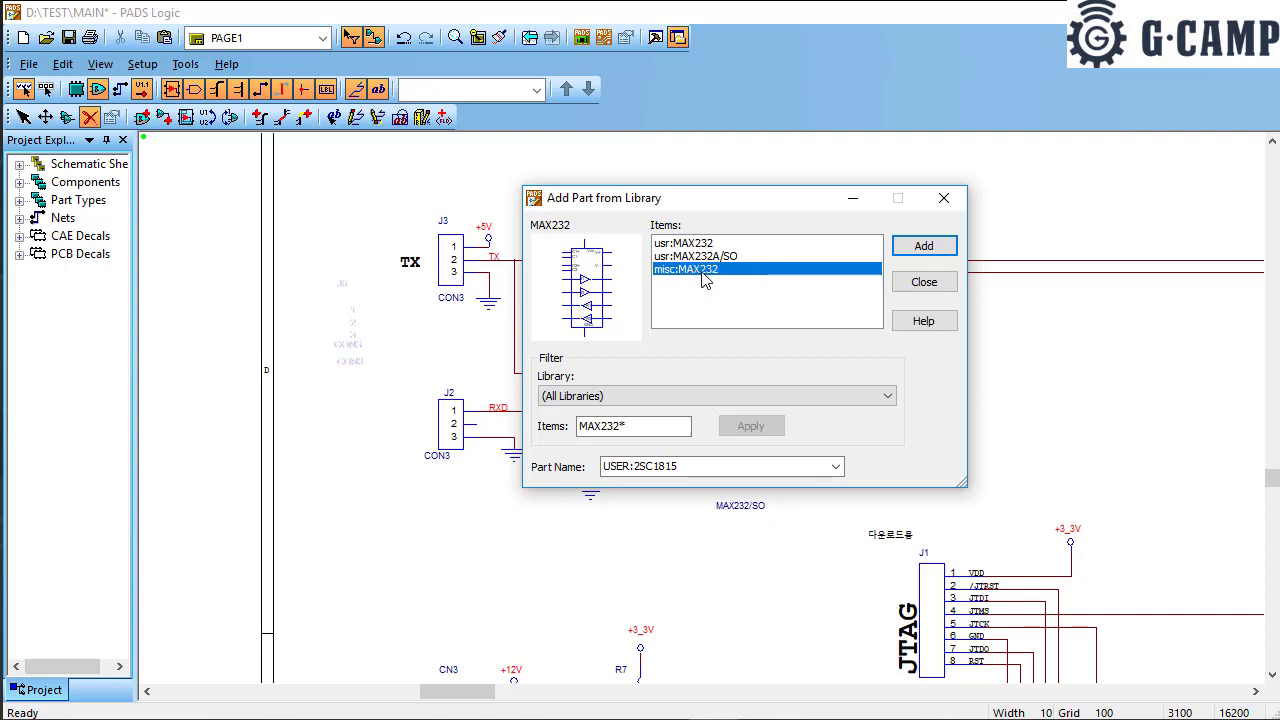
{"action": "left_click", "coordinate": [923, 246]}
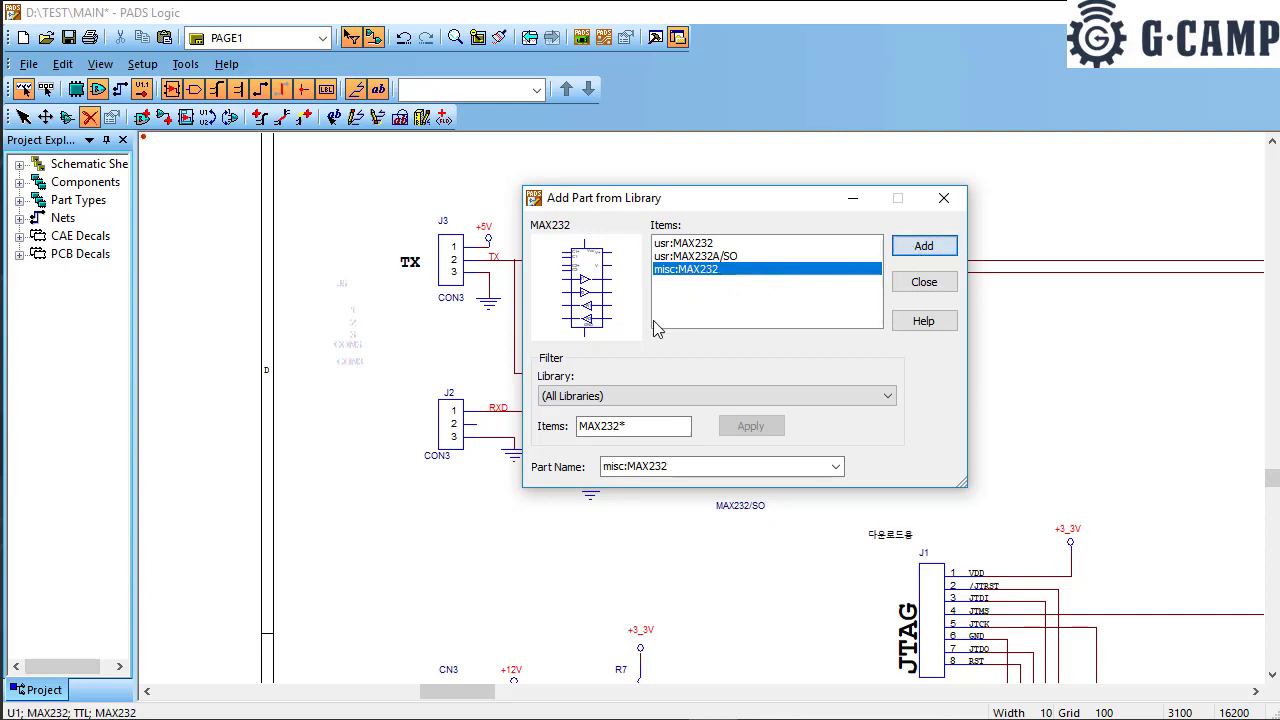
{"action": "left_click", "coordinate": [276, 560]}
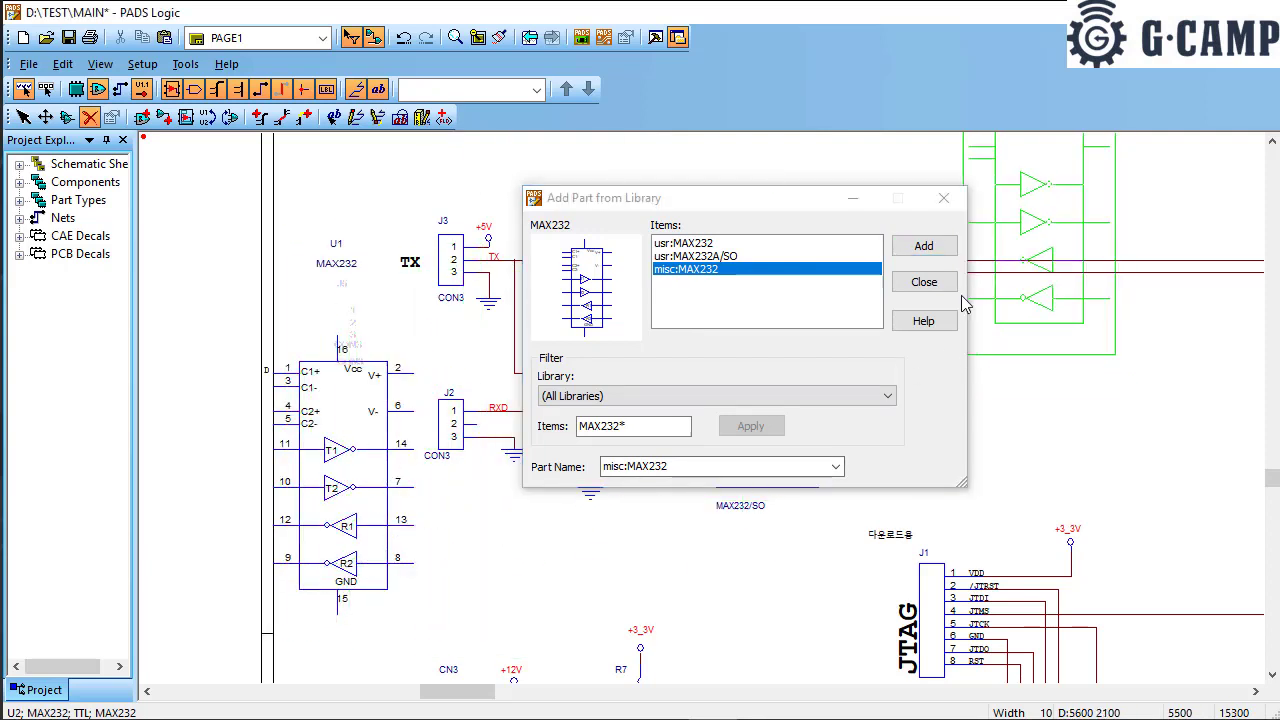
{"action": "left_click", "coordinate": [922, 282]}
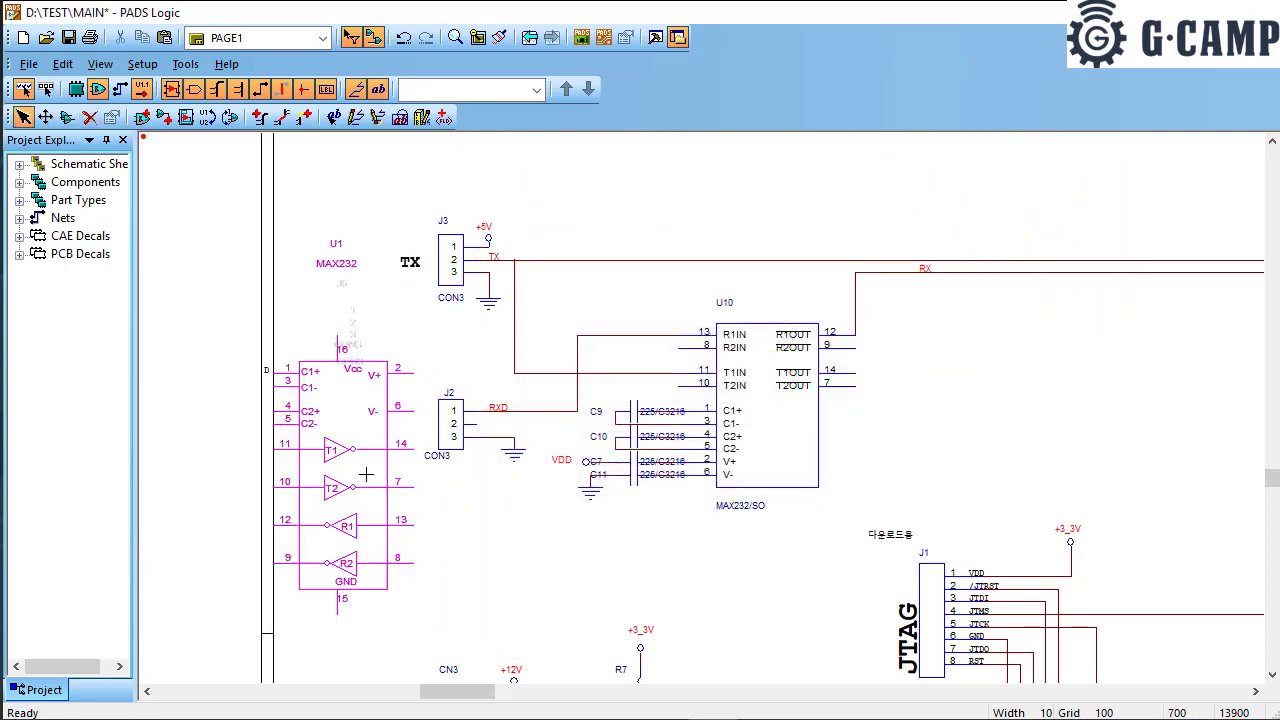
{"action": "left_click", "coordinate": [945, 448]}
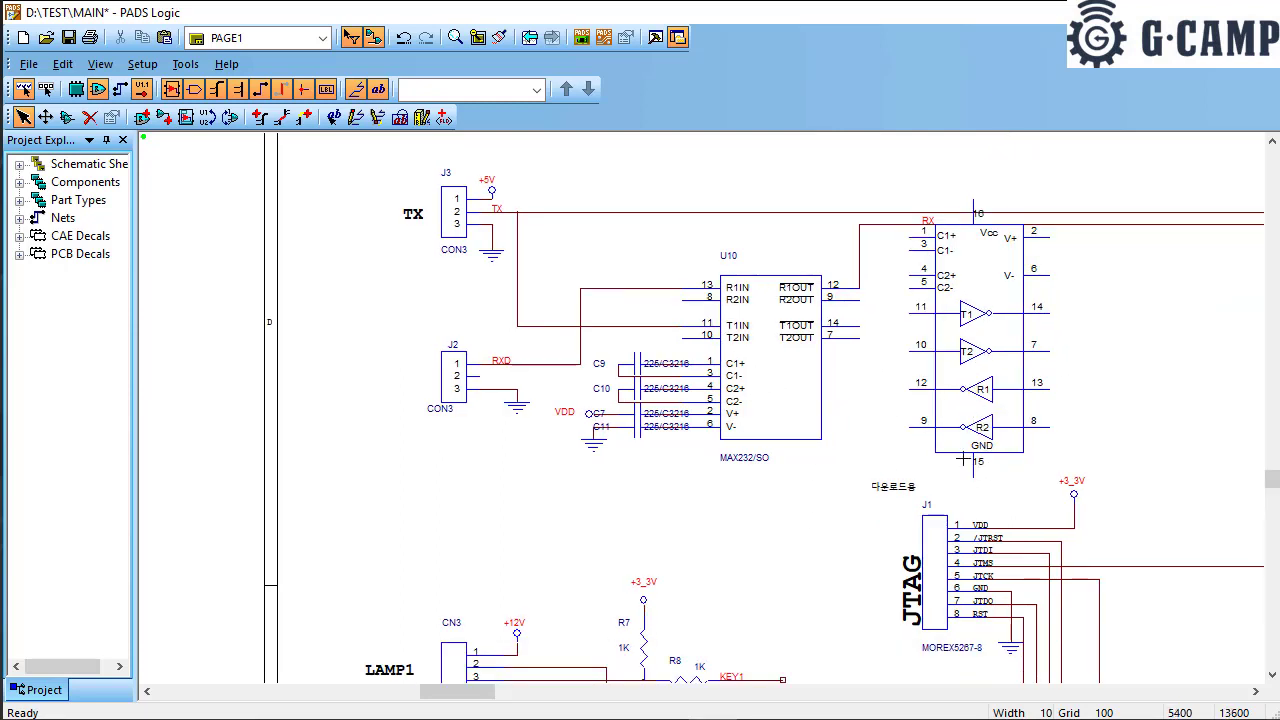
Step: Examine the GND and Vcc pins on the new MAX232 symbol and compare them with U10
{"action": "left_click", "coordinate": [972, 471]}
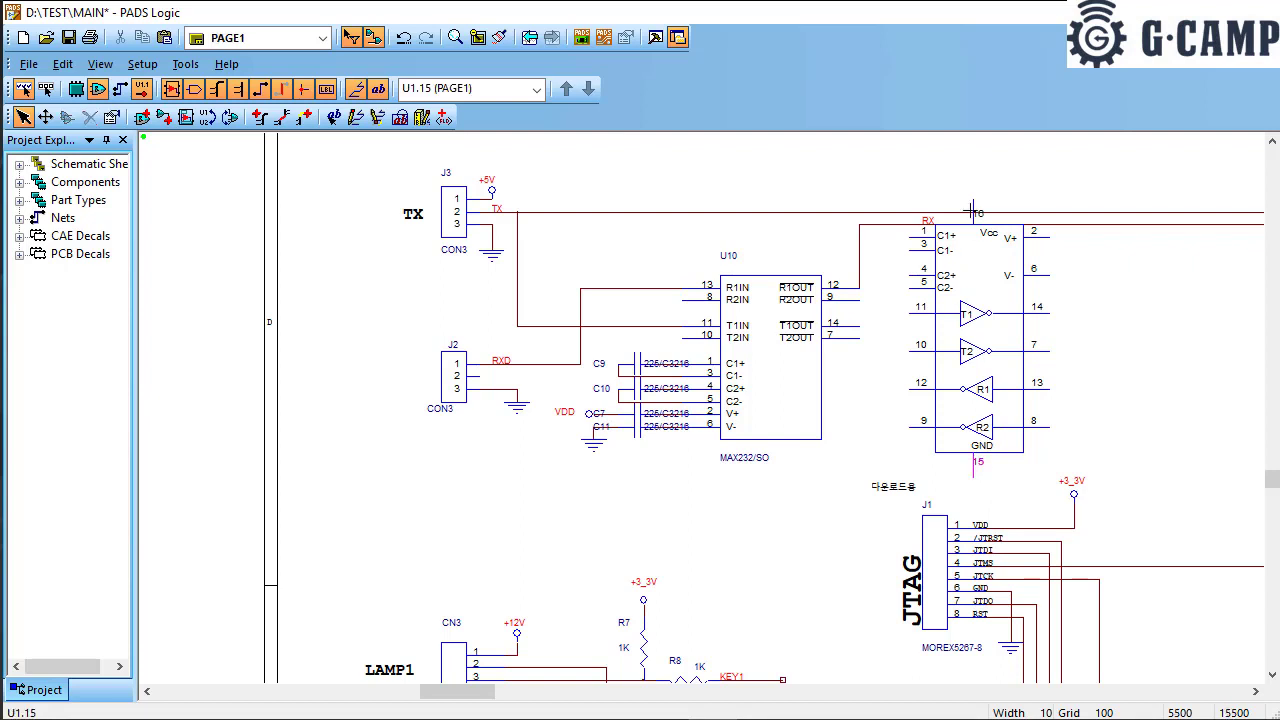
{"action": "left_click", "coordinate": [771, 406]}
{"action": "left_click", "coordinate": [906, 420]}
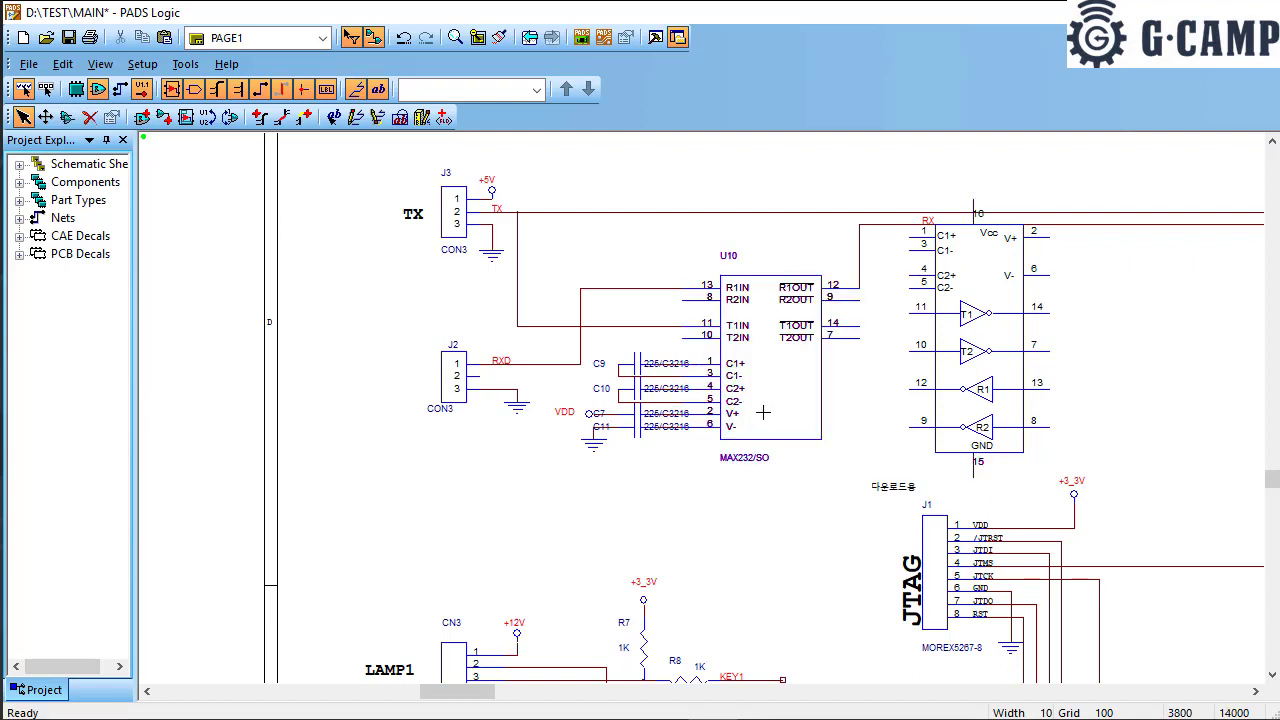
Step: Open the signal pin list from U10's part properties and review its VCC and GND pin assignments
{"action": "left_click", "coordinate": [766, 407]}
{"action": "right_click", "coordinate": [766, 407]}
{"action": "right_click", "coordinate": [766, 407]}
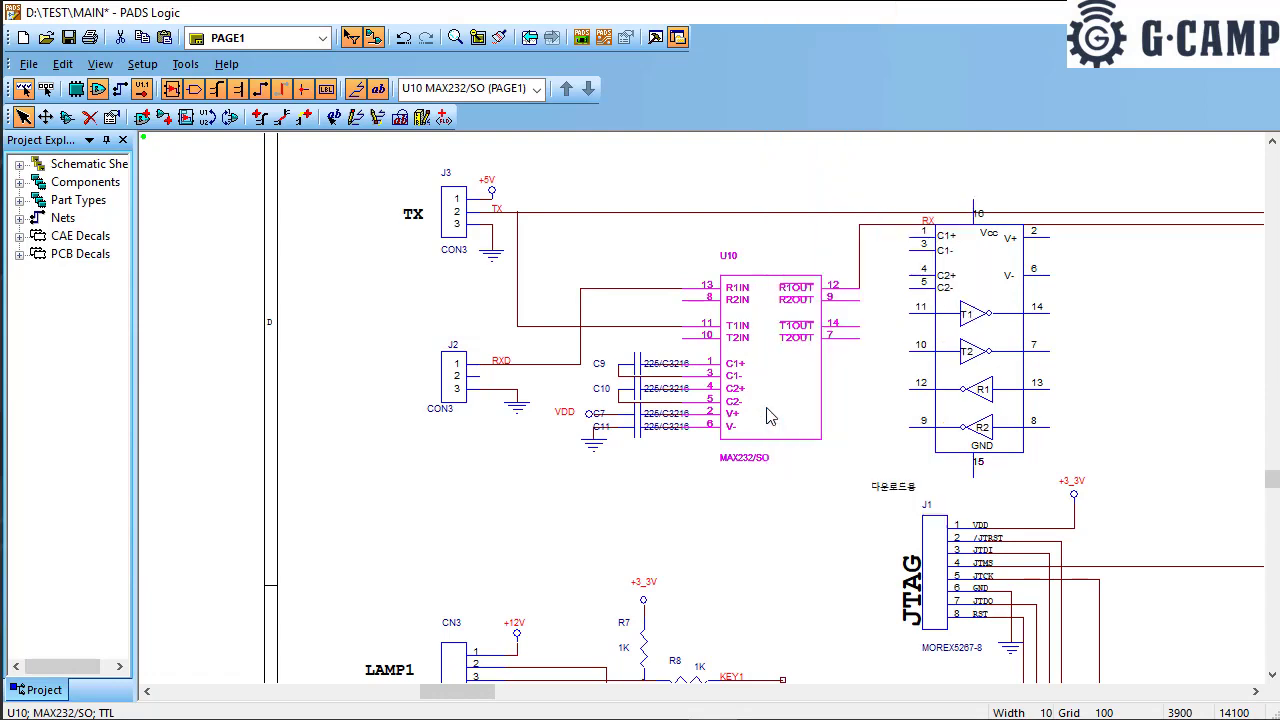
{"action": "right_click", "coordinate": [766, 407]}
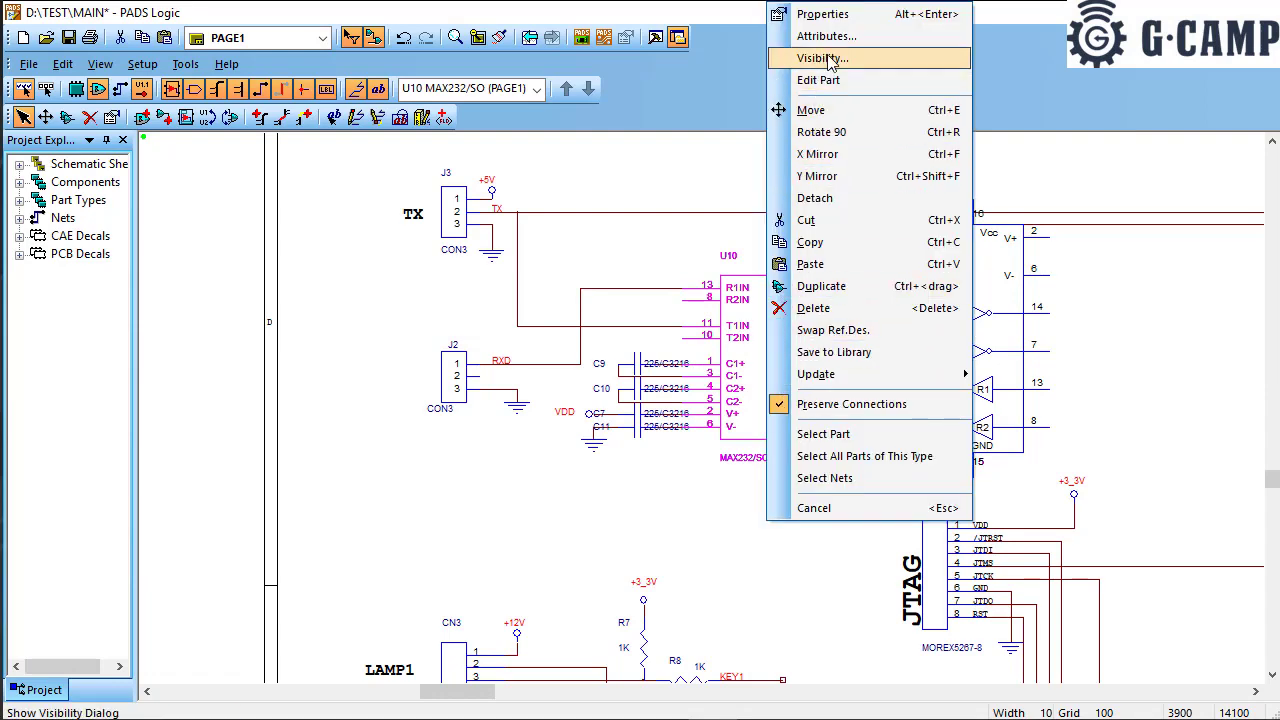
{"action": "left_click", "coordinate": [837, 14]}
{"action": "left_click_drag", "start_coordinate": [381, 440], "coordinate": [359, 177]}
{"action": "left_click", "coordinate": [422, 480]}
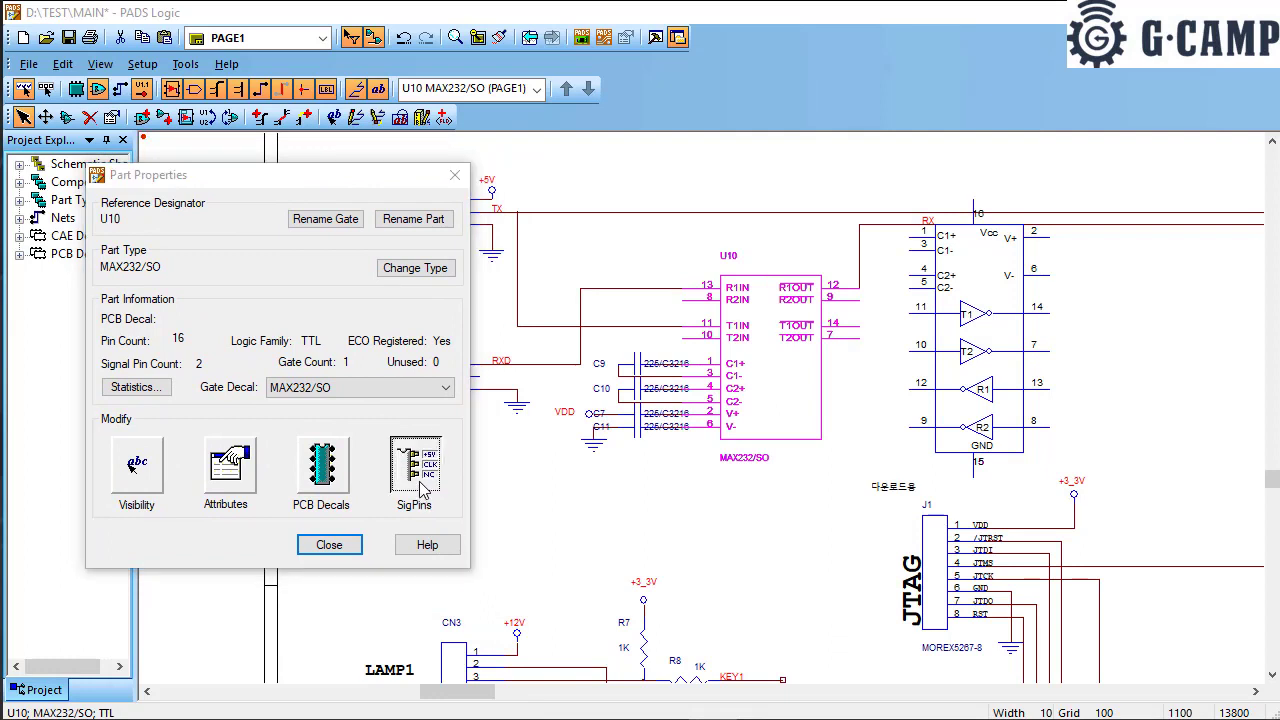
{"action": "left_click_drag", "start_coordinate": [685, 305], "coordinate": [274, 310]}
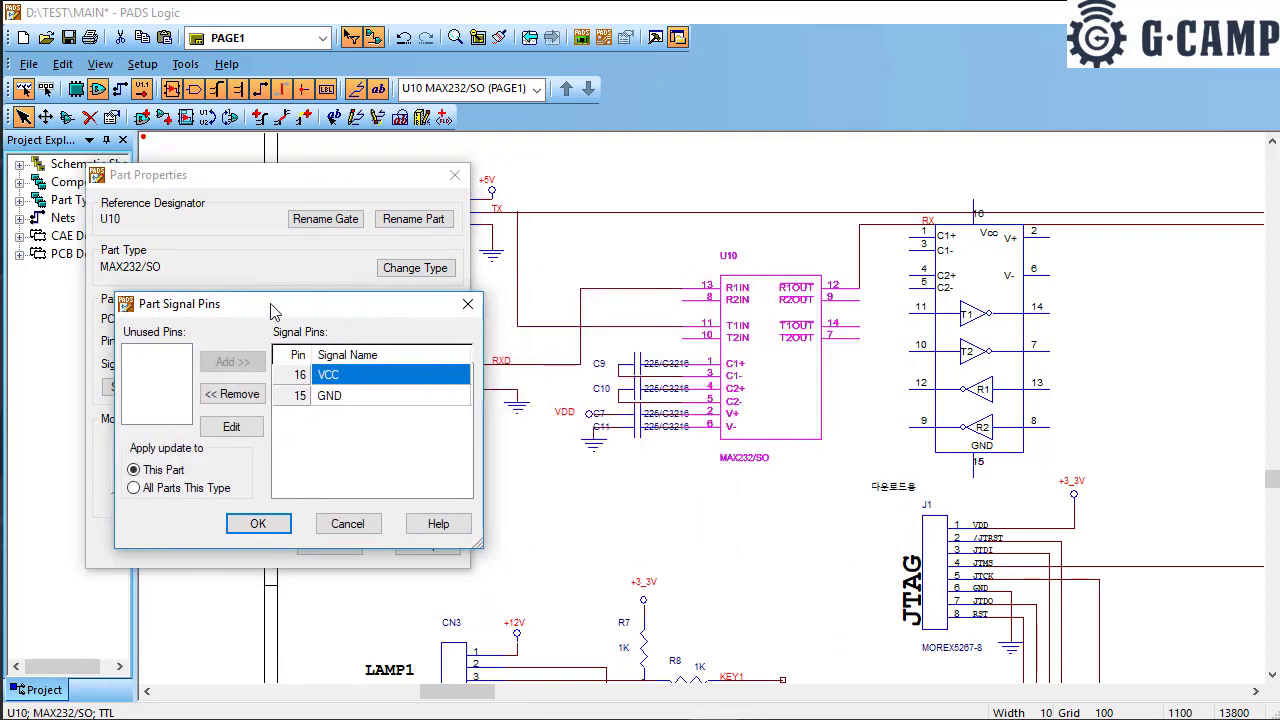
{"action": "left_click", "coordinate": [342, 398]}
{"action": "left_click", "coordinate": [350, 376]}
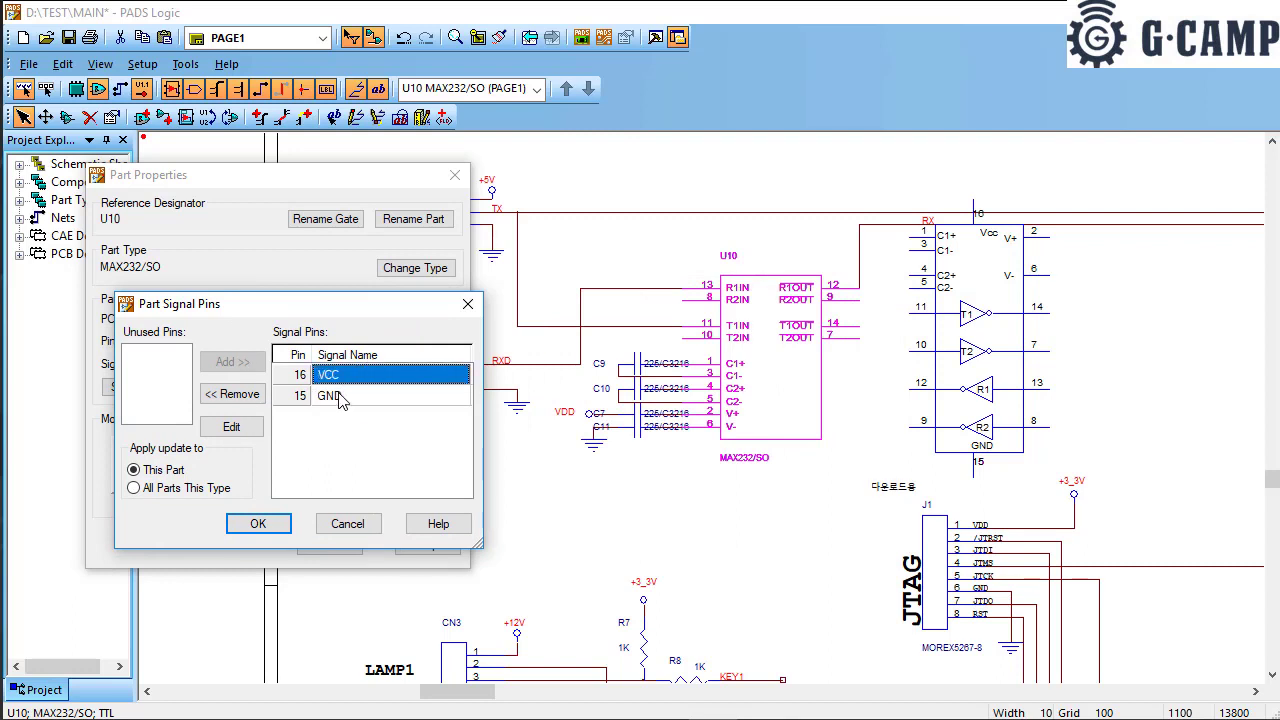
Step: Assign the signal name +5V to U10's signal pin 16 and apply the part property changes
{"action": "left_click", "coordinate": [340, 398]}
{"action": "left_click", "coordinate": [355, 379]}
{"action": "left_click", "coordinate": [346, 405]}
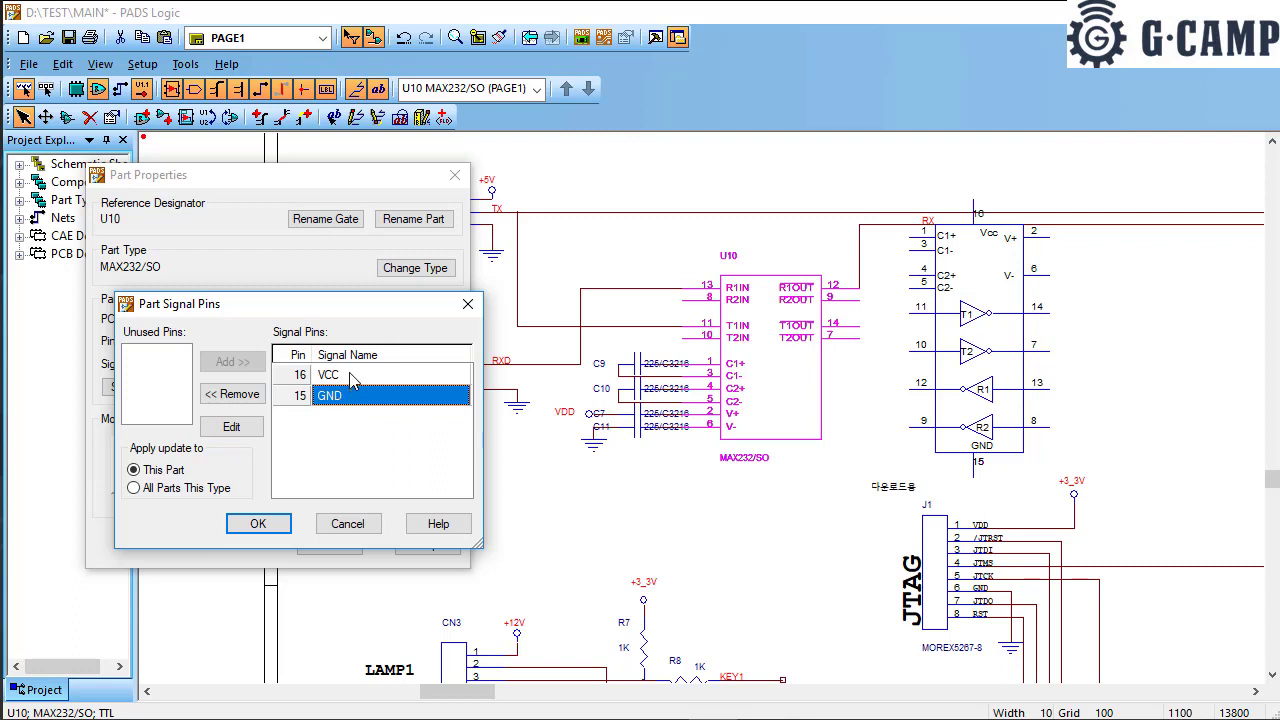
{"action": "left_click", "coordinate": [350, 376]}
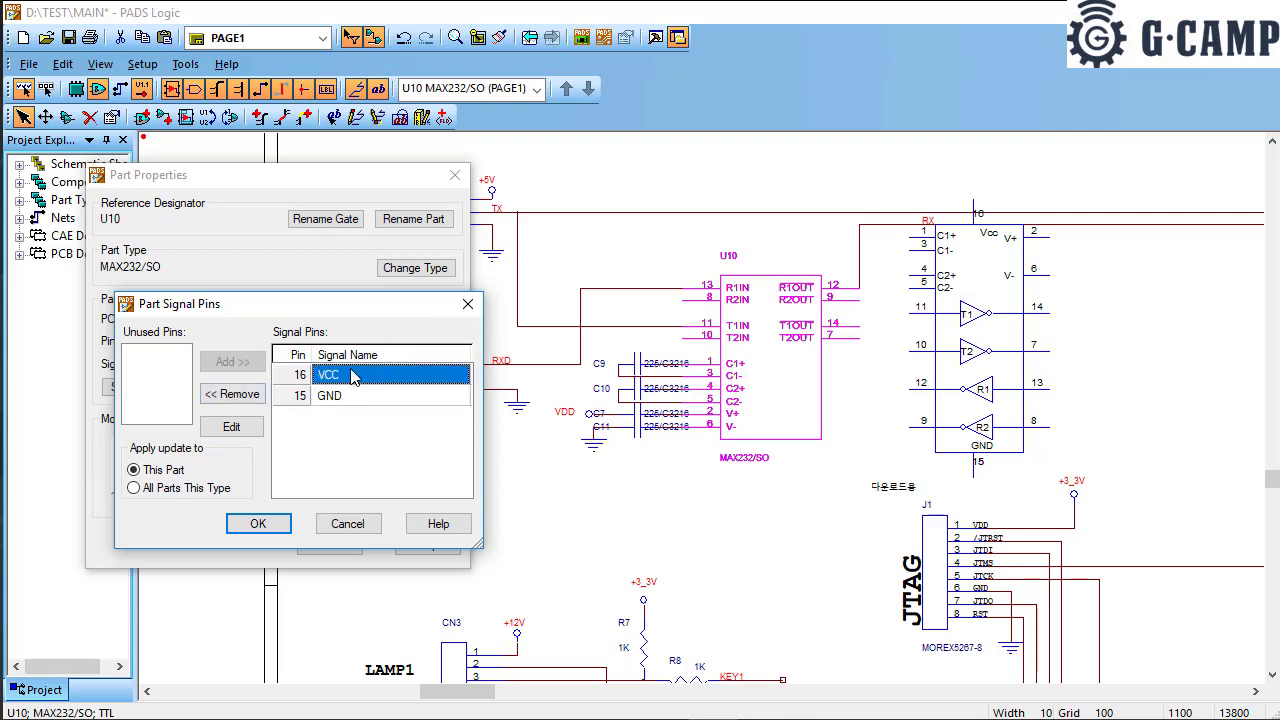
{"action": "left_click", "coordinate": [352, 375]}
{"action": "type", "text": "+5V"}
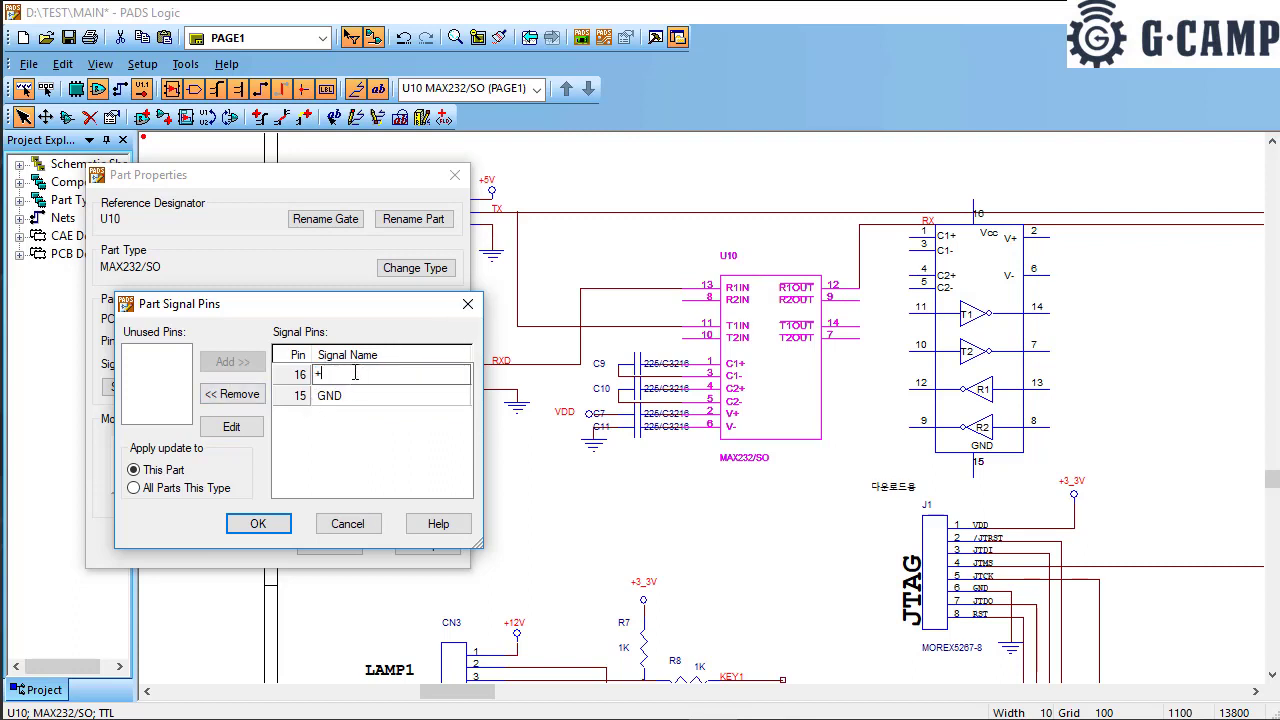
{"action": "left_click", "coordinate": [262, 525]}
{"action": "left_click", "coordinate": [330, 545]}
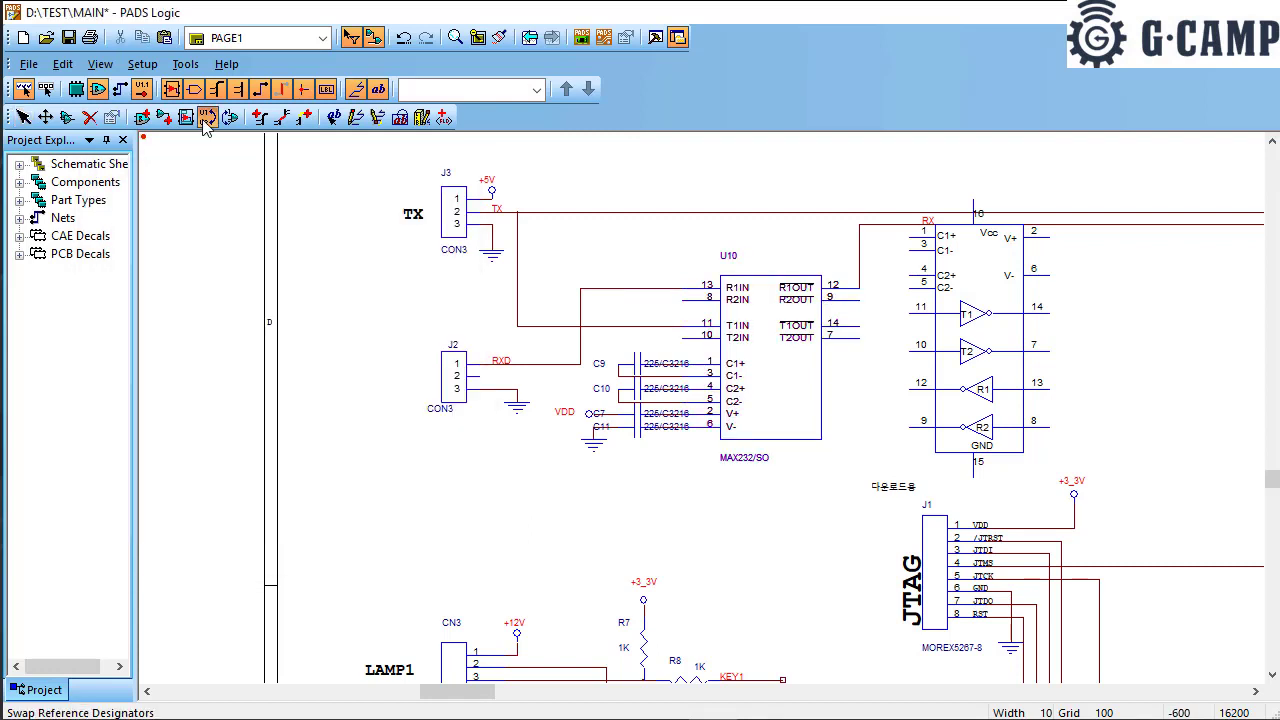
Step: Swap the reference designators of the two CON3 connectors J3 and J2
{"action": "left_click", "coordinate": [207, 117]}
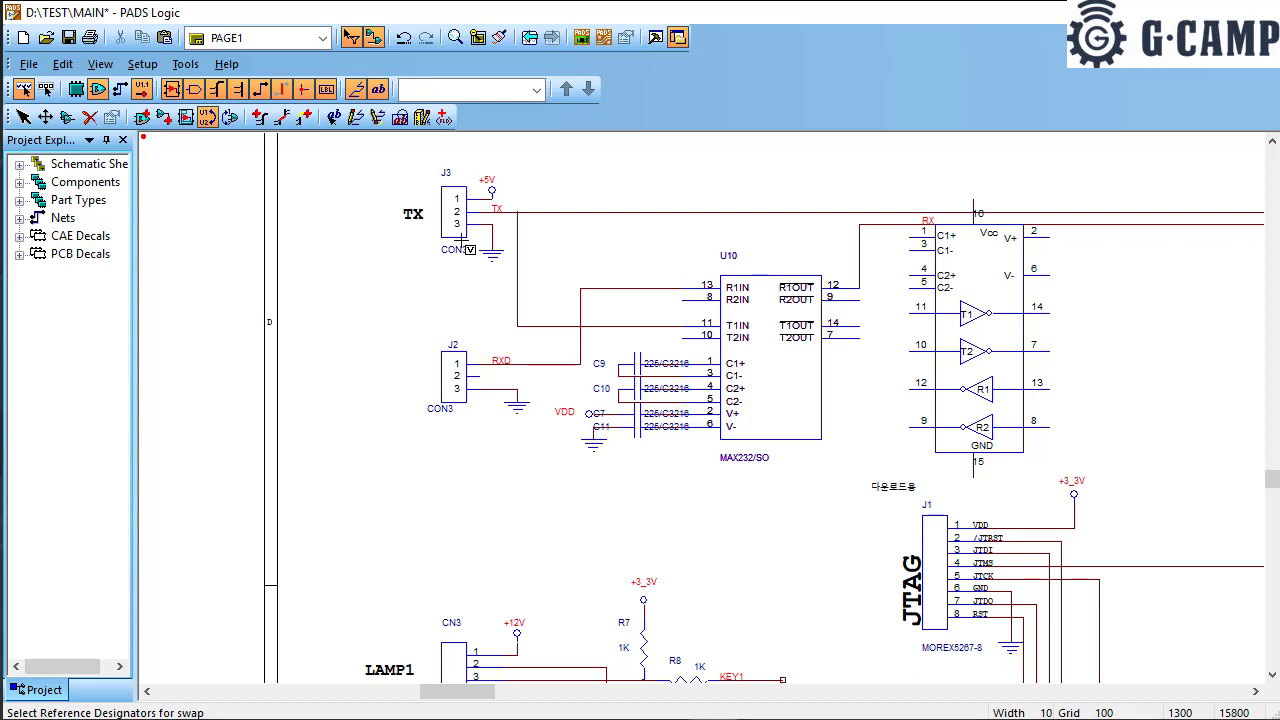
{"action": "left_click", "coordinate": [455, 214]}
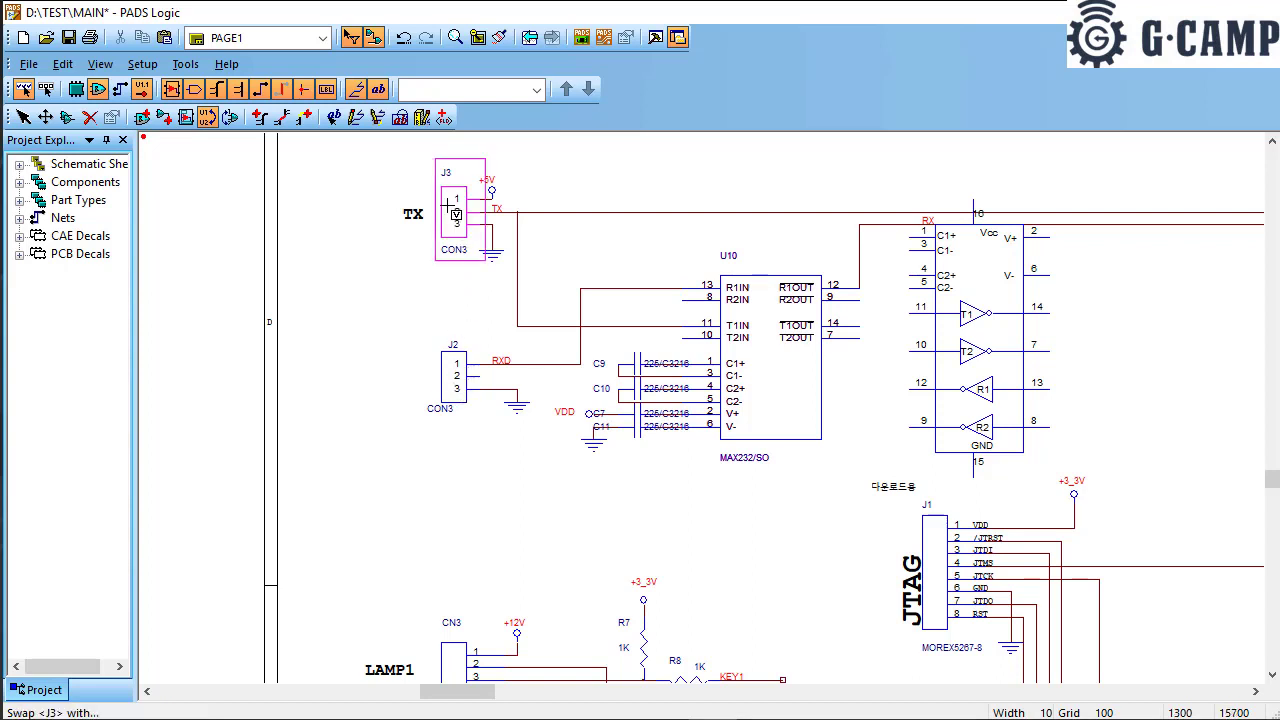
{"action": "left_click", "coordinate": [452, 378]}
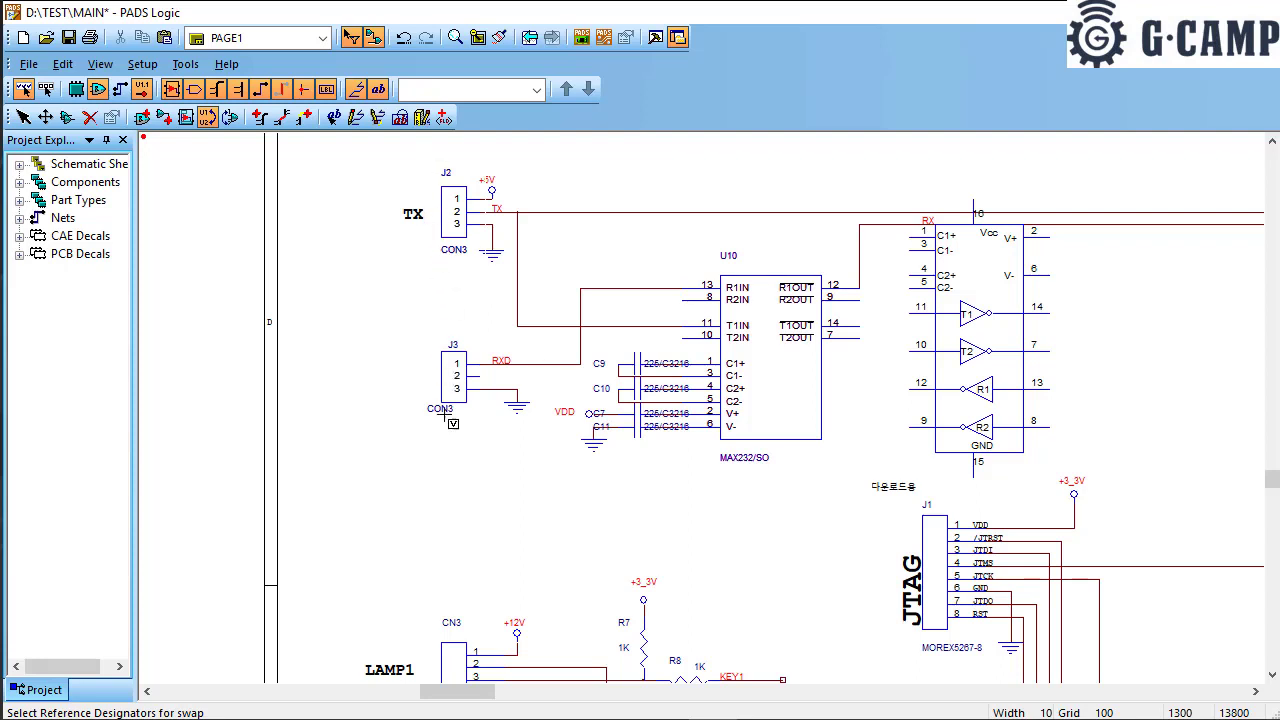
{"action": "key", "text": "Escape"}
Step: Swap pins 2 and 3 of connector J2, accepting the swap despite mismatched pin swap types
{"action": "left_click", "coordinate": [230, 118]}
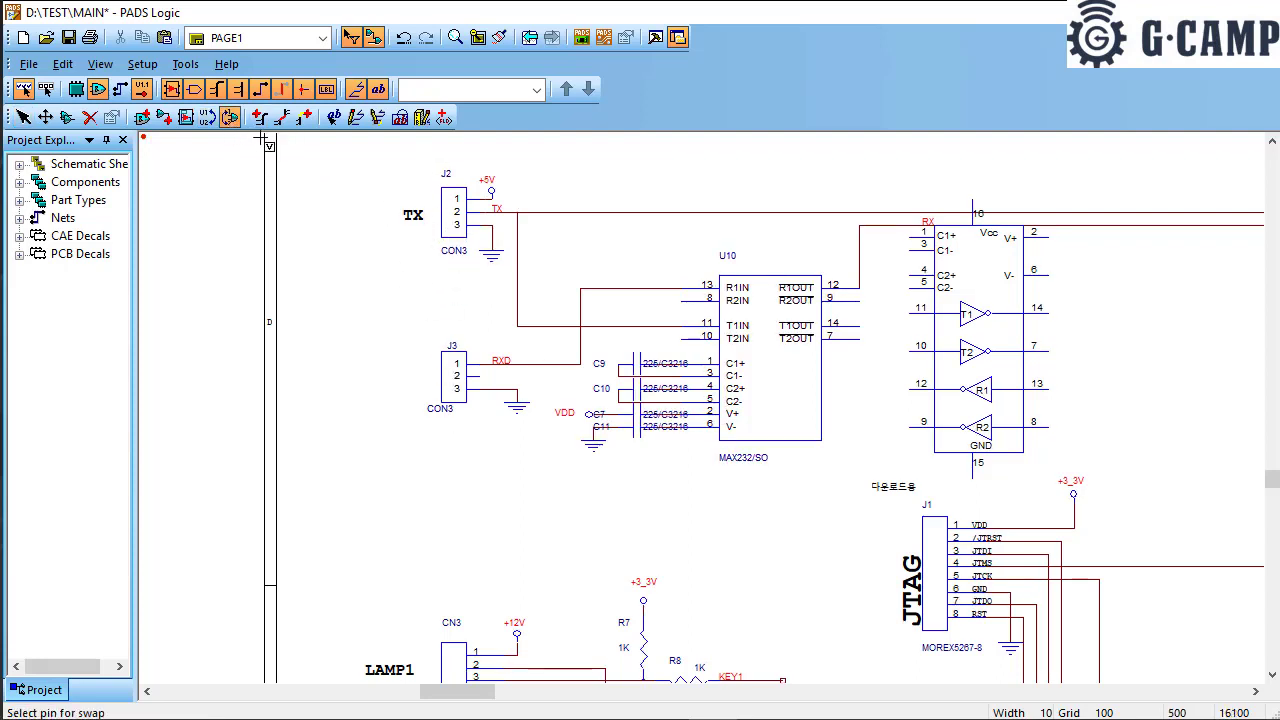
{"action": "scroll", "coordinate": [482, 222], "scroll_direction": "up", "scroll_amount": 1}
{"action": "left_click", "coordinate": [476, 209]}
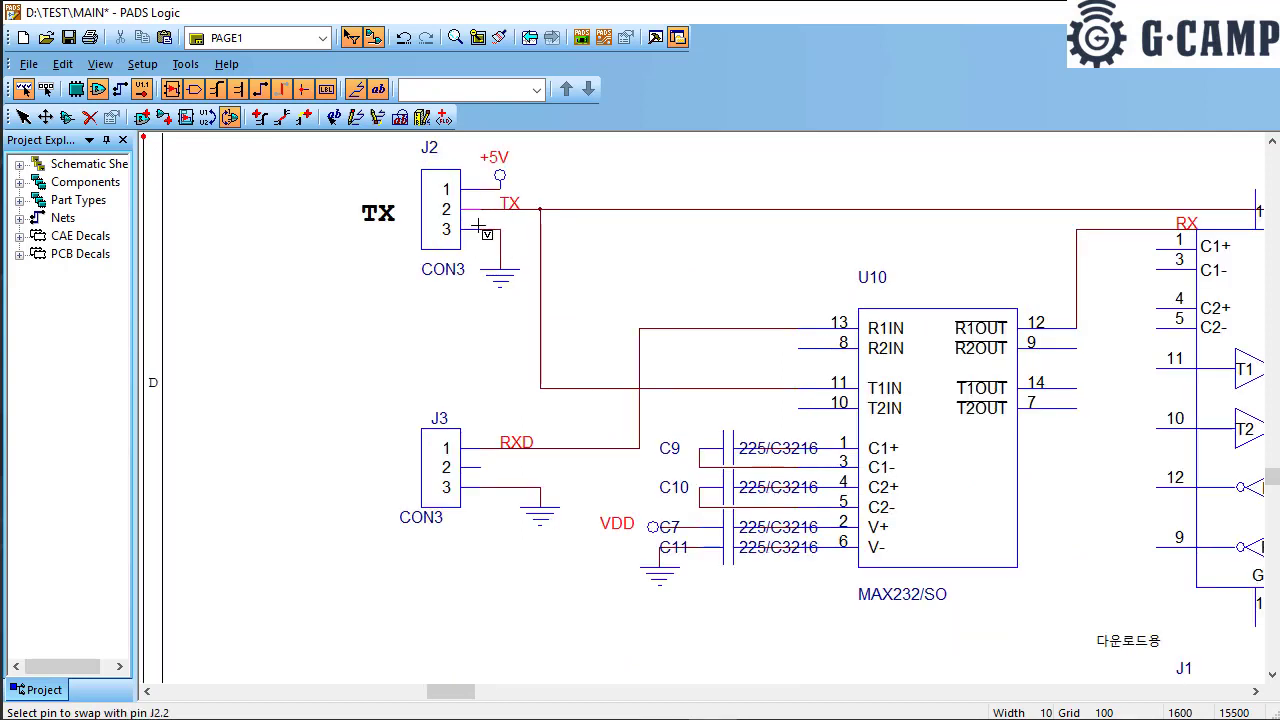
{"action": "left_click", "coordinate": [476, 230]}
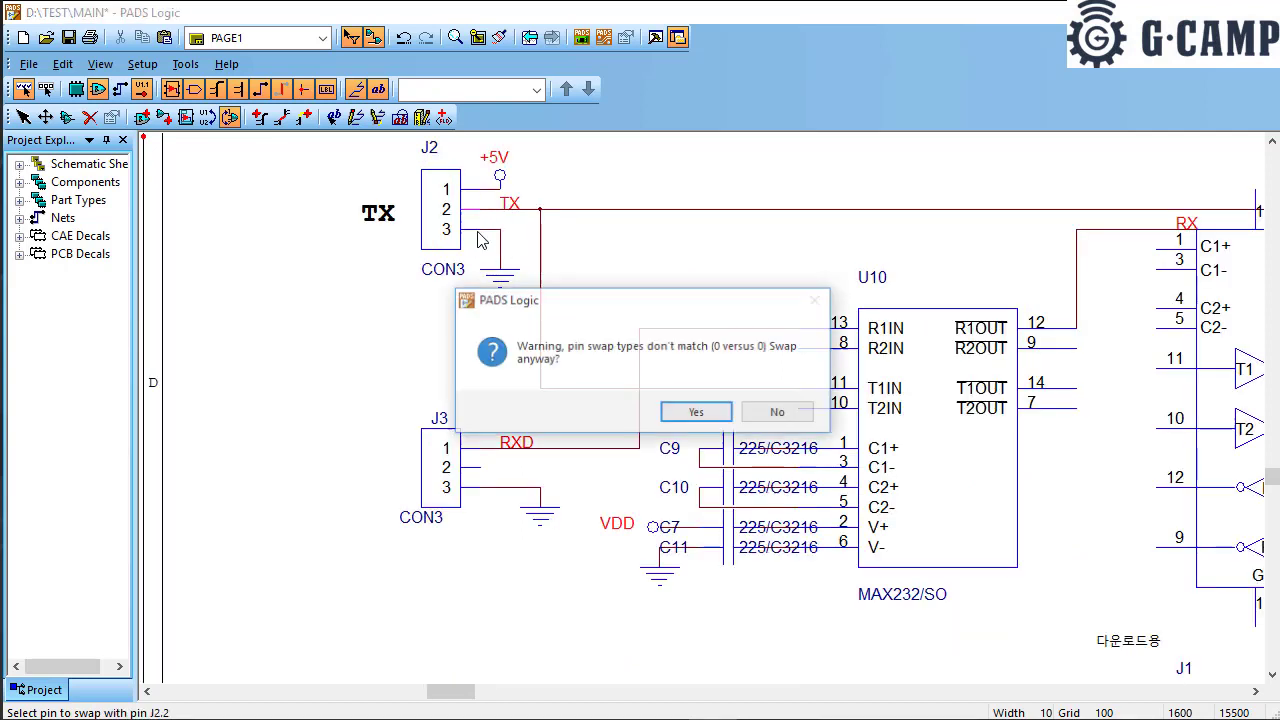
{"action": "left_click", "coordinate": [670, 409]}
{"action": "left_click", "coordinate": [667, 410]}
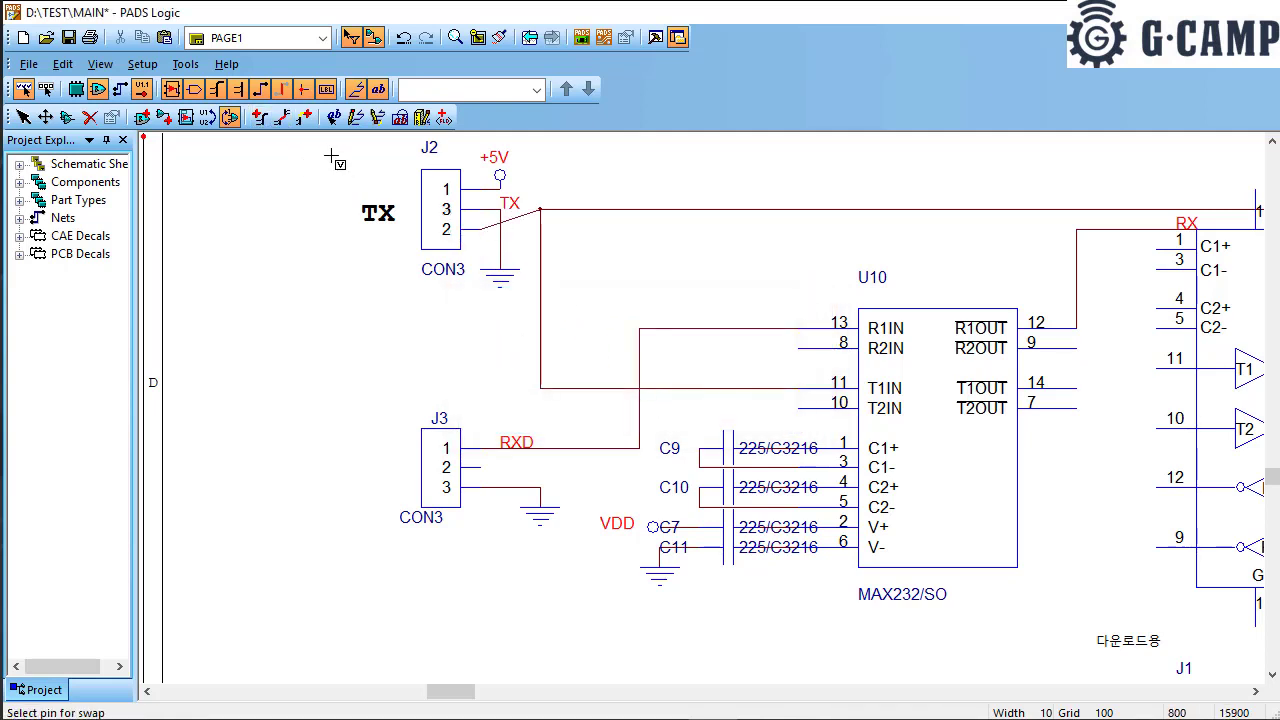
Step: Draw a bus from beside the LAMP4 net up past KEY1 and across to the KEY pins below U3, named KEY[1:4]
{"action": "left_click", "coordinate": [262, 117]}
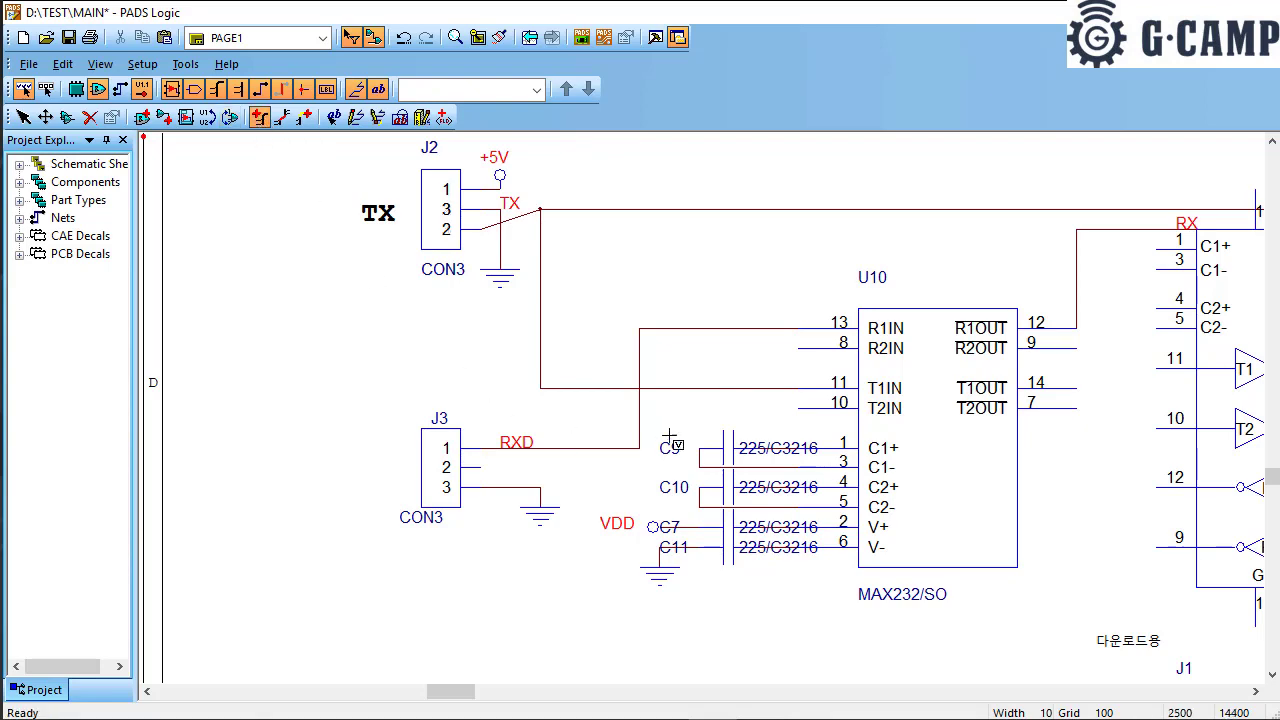
{"action": "scroll", "coordinate": [668, 428], "scroll_direction": "down", "scroll_amount": 2}
{"action": "scroll", "coordinate": [750, 452], "scroll_direction": "down", "scroll_amount": 3}
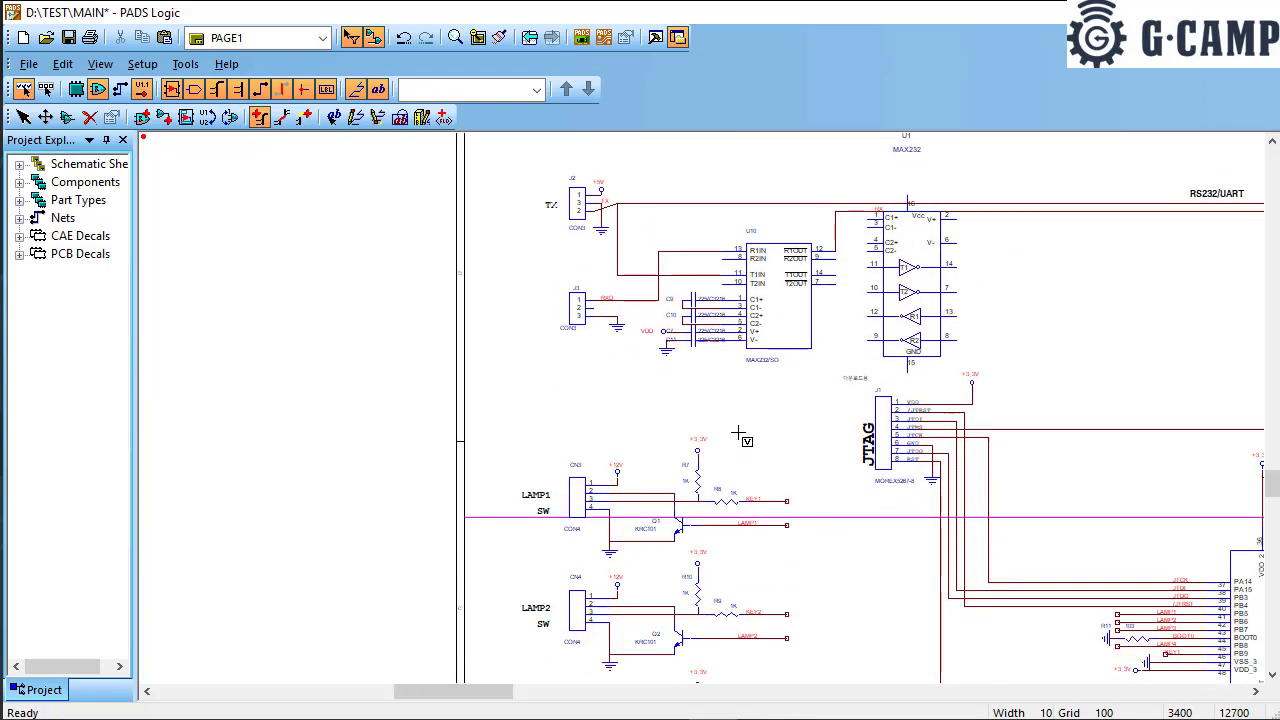
{"action": "scroll", "coordinate": [920, 456], "scroll_direction": "down", "scroll_amount": 3}
{"action": "middle_click", "coordinate": [971, 432]}
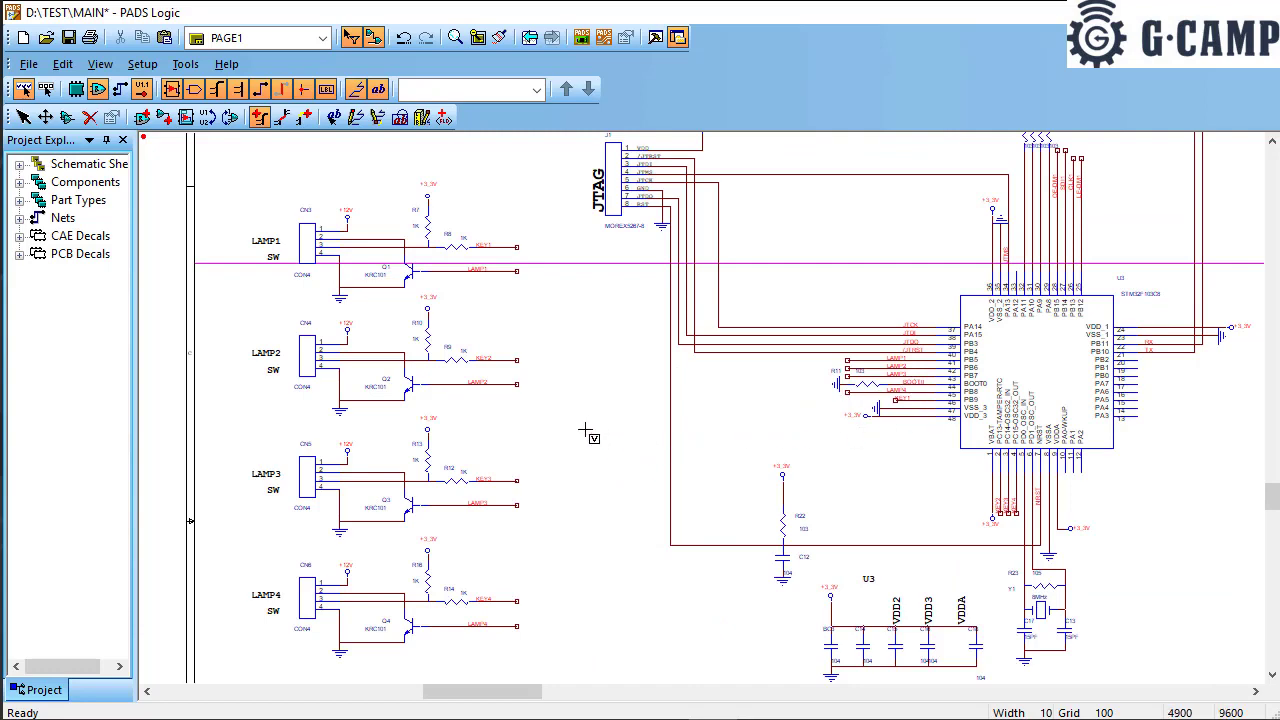
{"action": "scroll", "coordinate": [588, 432], "scroll_direction": "up", "scroll_amount": 2}
{"action": "scroll", "coordinate": [584, 432], "scroll_direction": "down", "scroll_amount": 2}
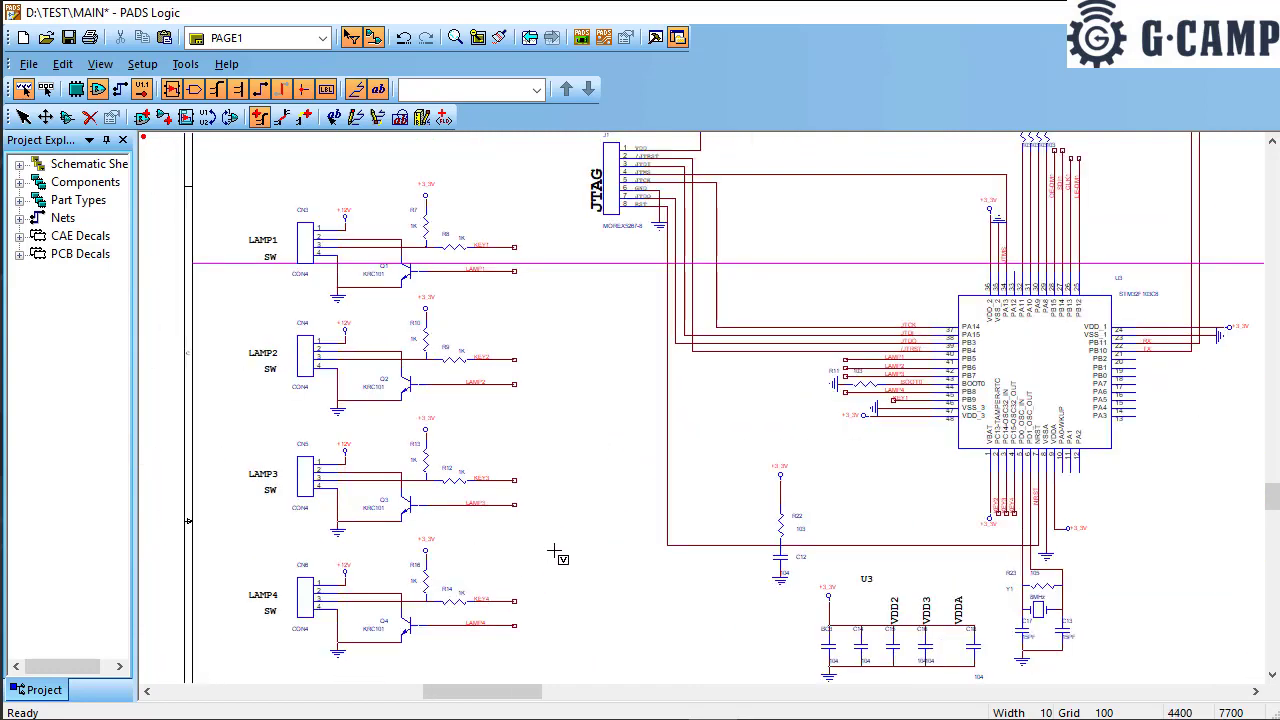
{"action": "scroll", "coordinate": [493, 465], "scroll_direction": "down", "scroll_amount": 2}
{"action": "scroll", "coordinate": [500, 465], "scroll_direction": "up", "scroll_amount": 4}
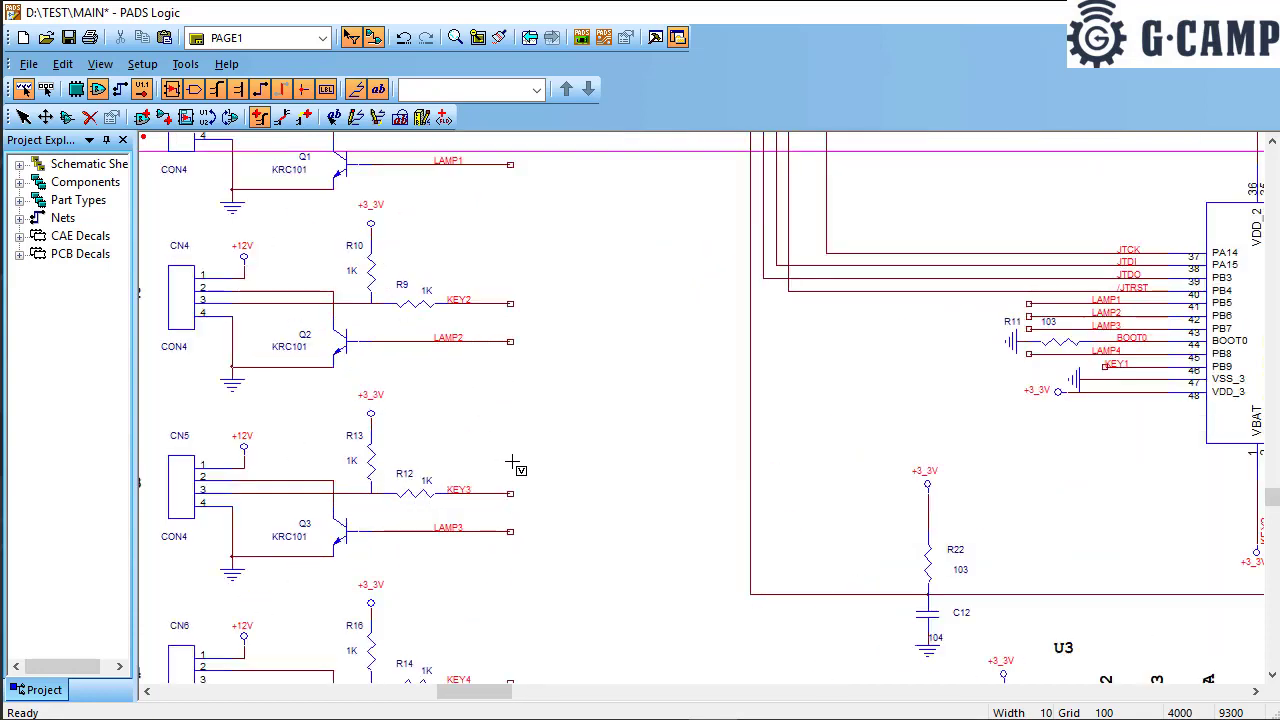
{"action": "scroll", "coordinate": [506, 480], "scroll_direction": "down", "scroll_amount": 2}
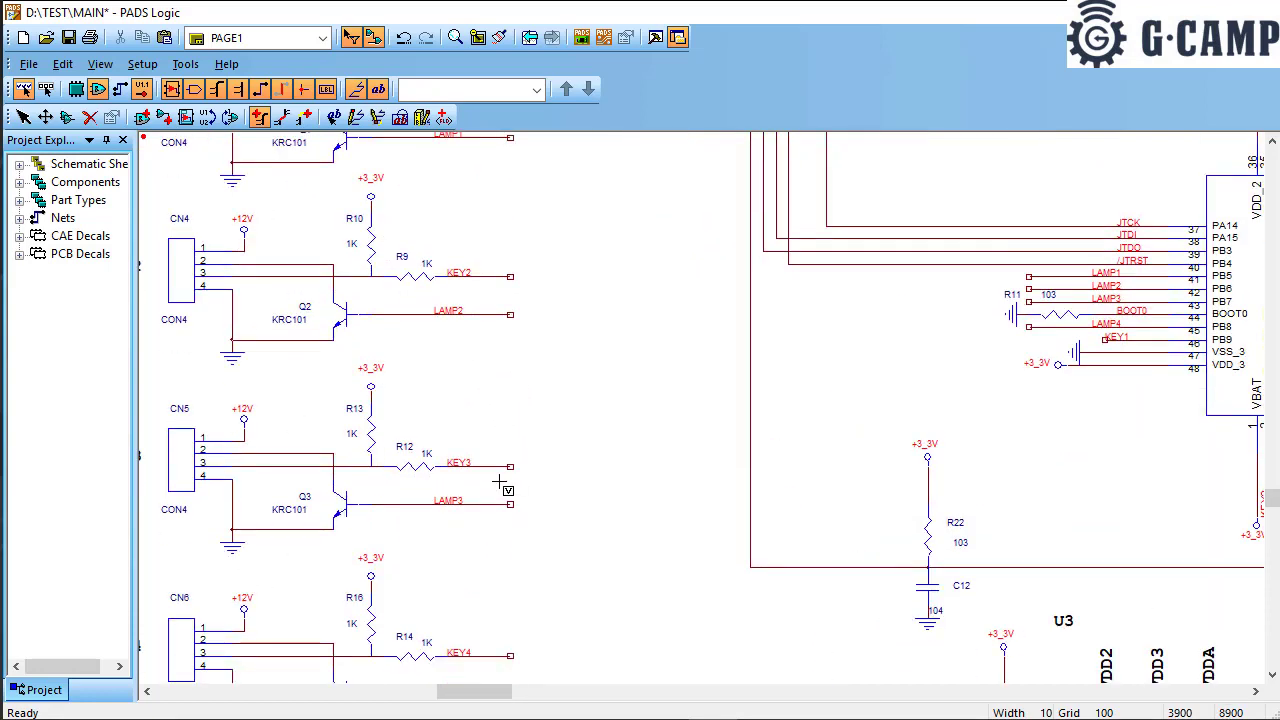
{"action": "scroll", "coordinate": [609, 343], "scroll_direction": "up", "scroll_amount": 1}
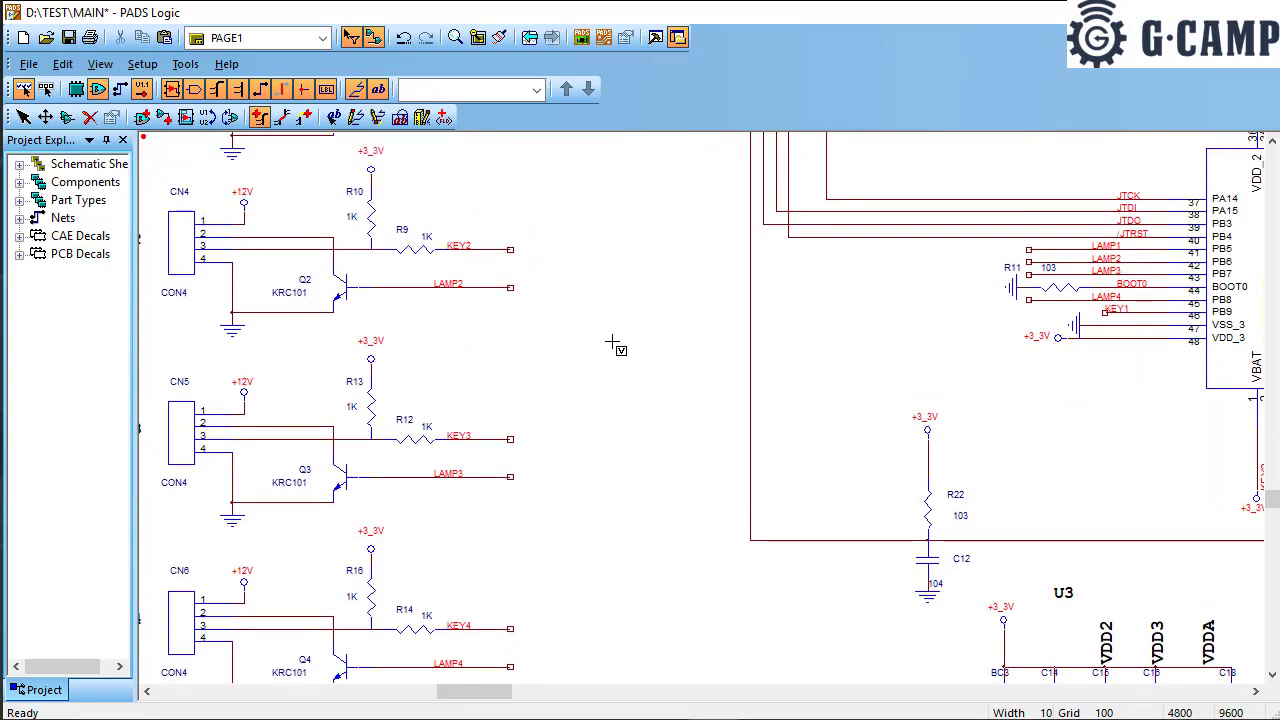
{"action": "scroll", "coordinate": [614, 346], "scroll_direction": "down", "scroll_amount": 2}
{"action": "left_click", "coordinate": [261, 118]}
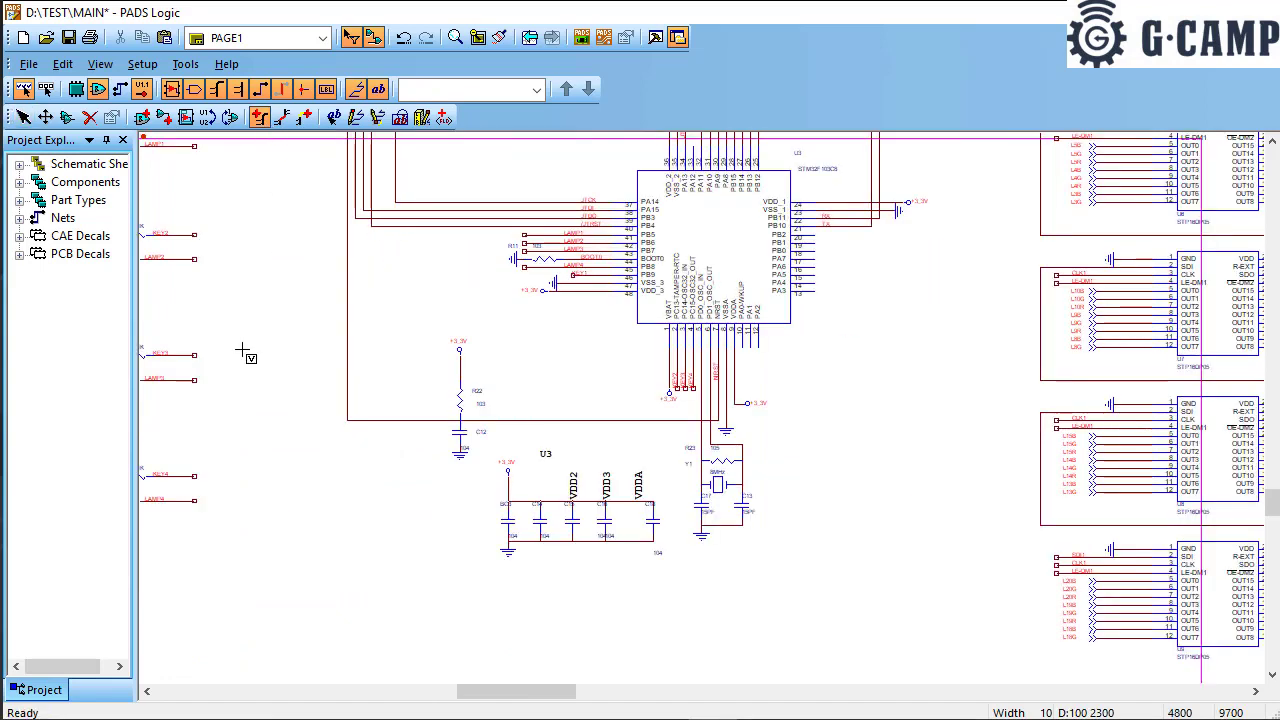
{"action": "scroll", "coordinate": [208, 462], "scroll_direction": "up", "scroll_amount": 3}
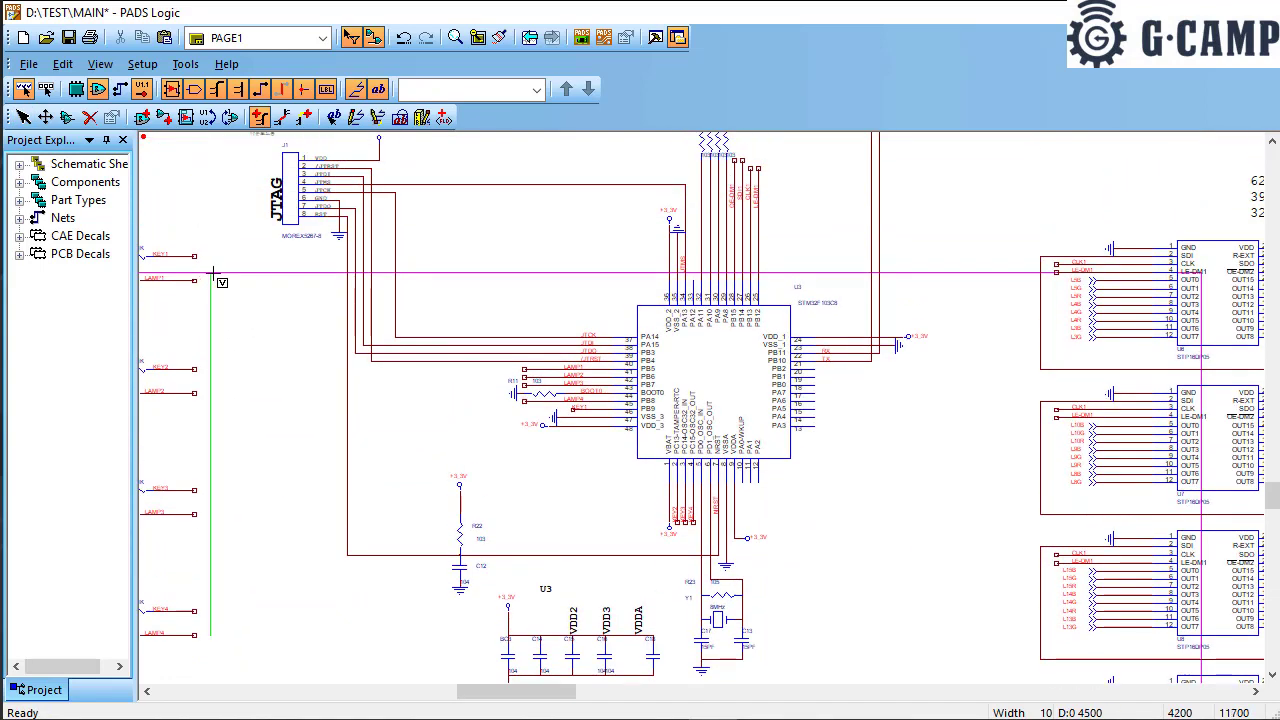
{"action": "left_click", "coordinate": [475, 250]}
{"action": "left_click", "coordinate": [477, 538]}
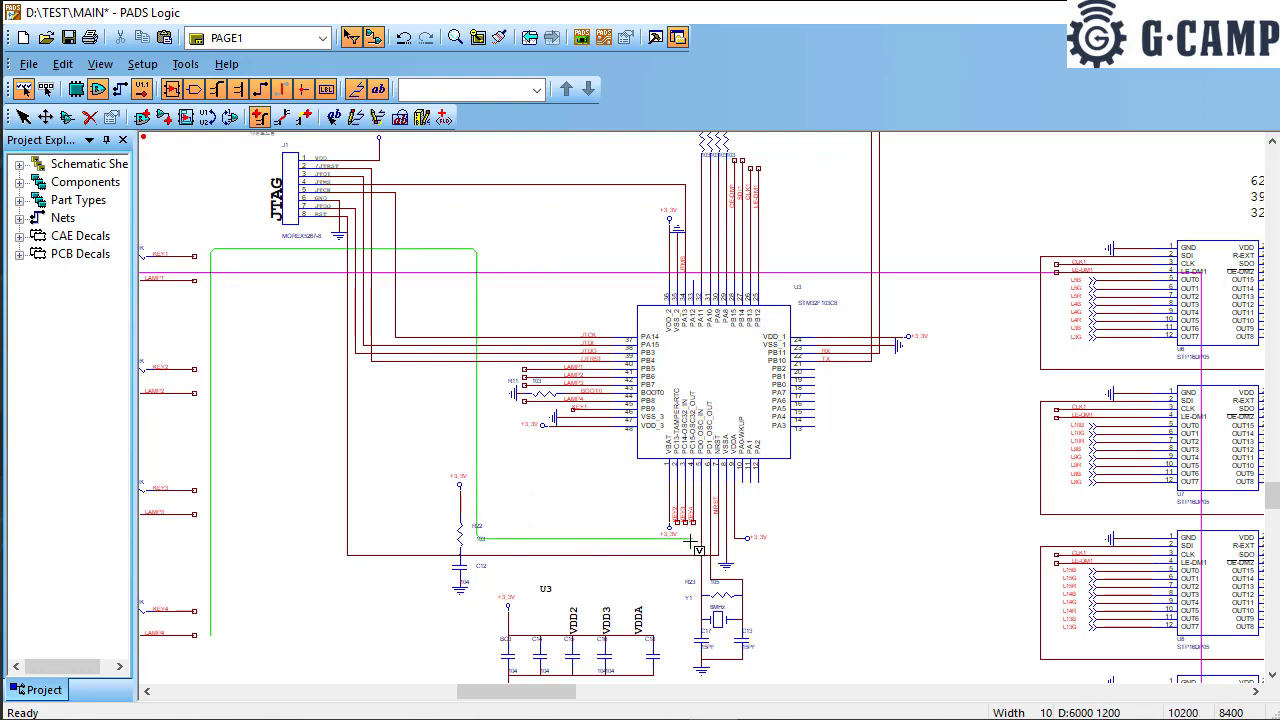
{"action": "double_click", "coordinate": [690, 538]}
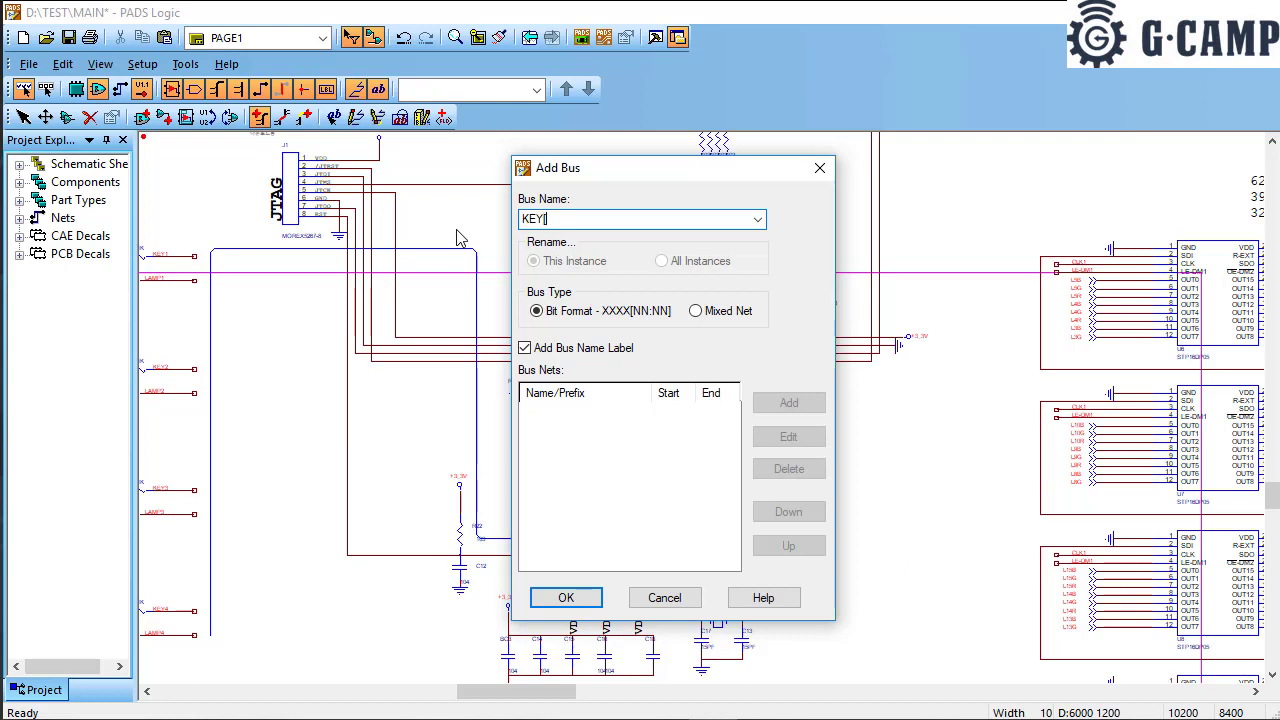
{"action": "type", "text": "1:4"}
{"action": "left_click", "coordinate": [566, 597]}
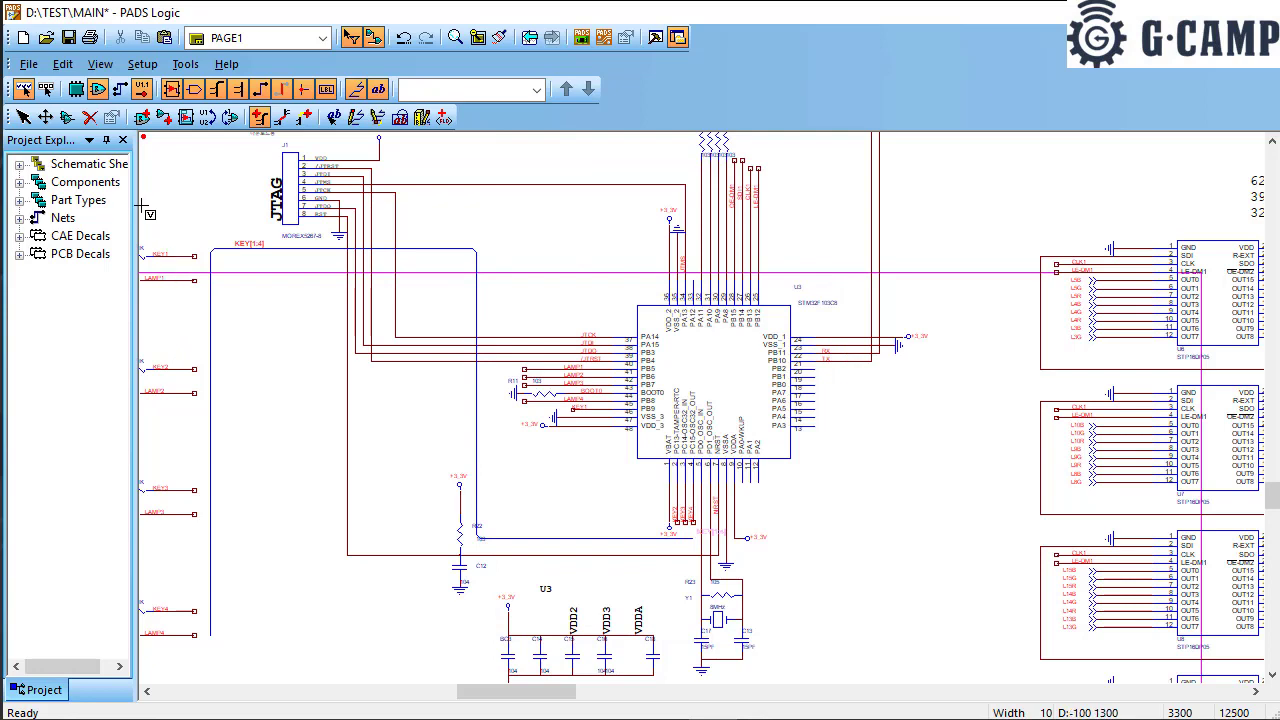
{"action": "scroll", "coordinate": [167, 264], "scroll_direction": "up", "scroll_amount": 1}
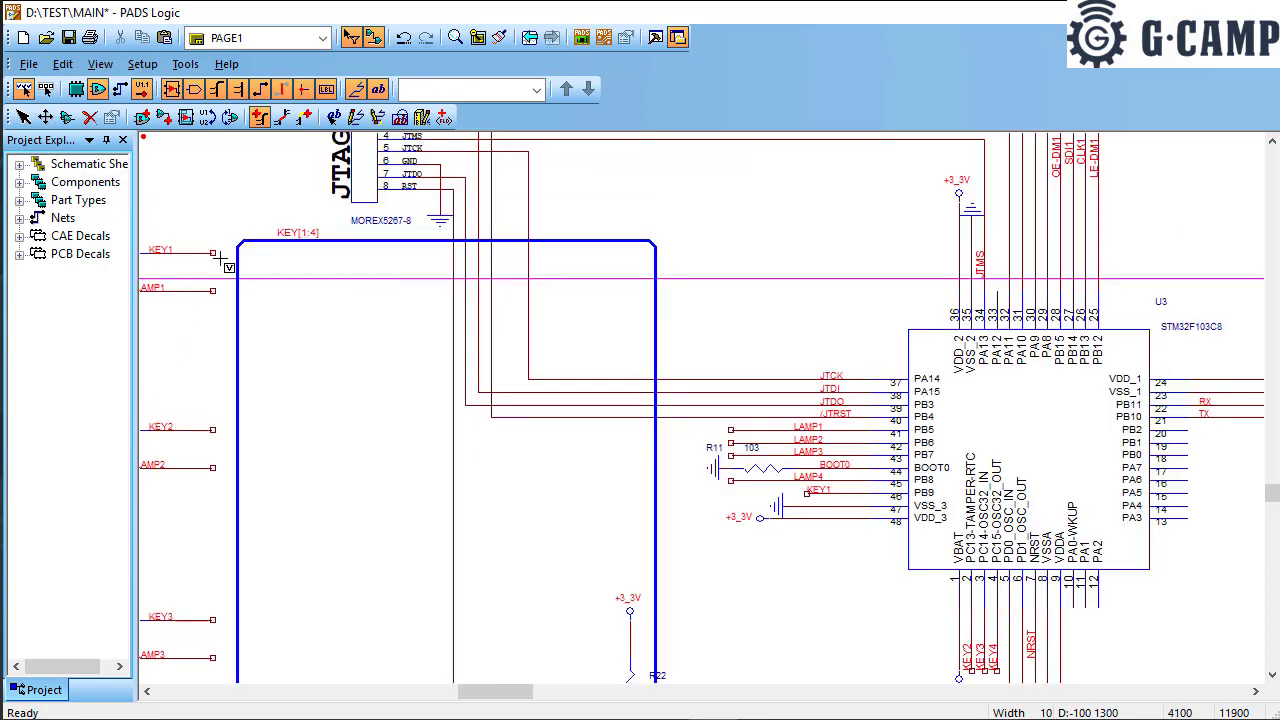
{"action": "key", "text": "Escape"}
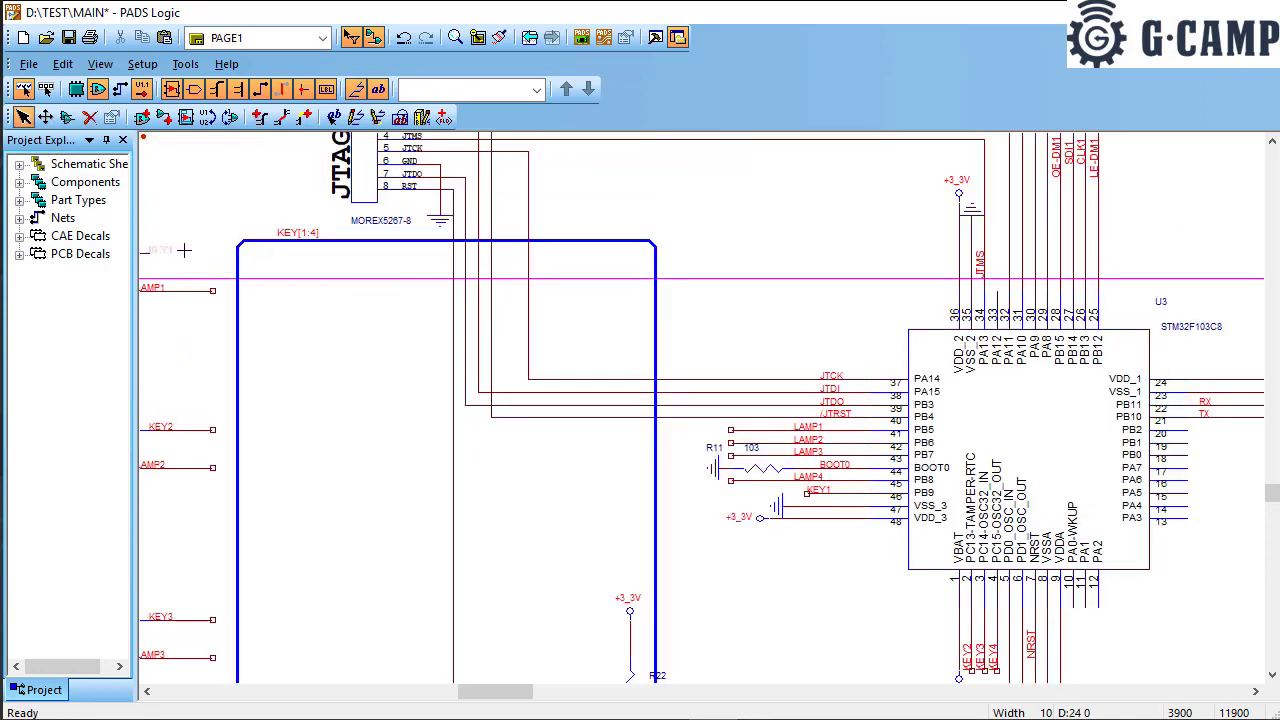
Step: Connect the KEY1 and KEY2 nets to the KEY[1:4] bus with bus net names KEY1 and KEY2
{"action": "left_click", "coordinate": [216, 255]}
{"action": "left_click", "coordinate": [237, 253]}
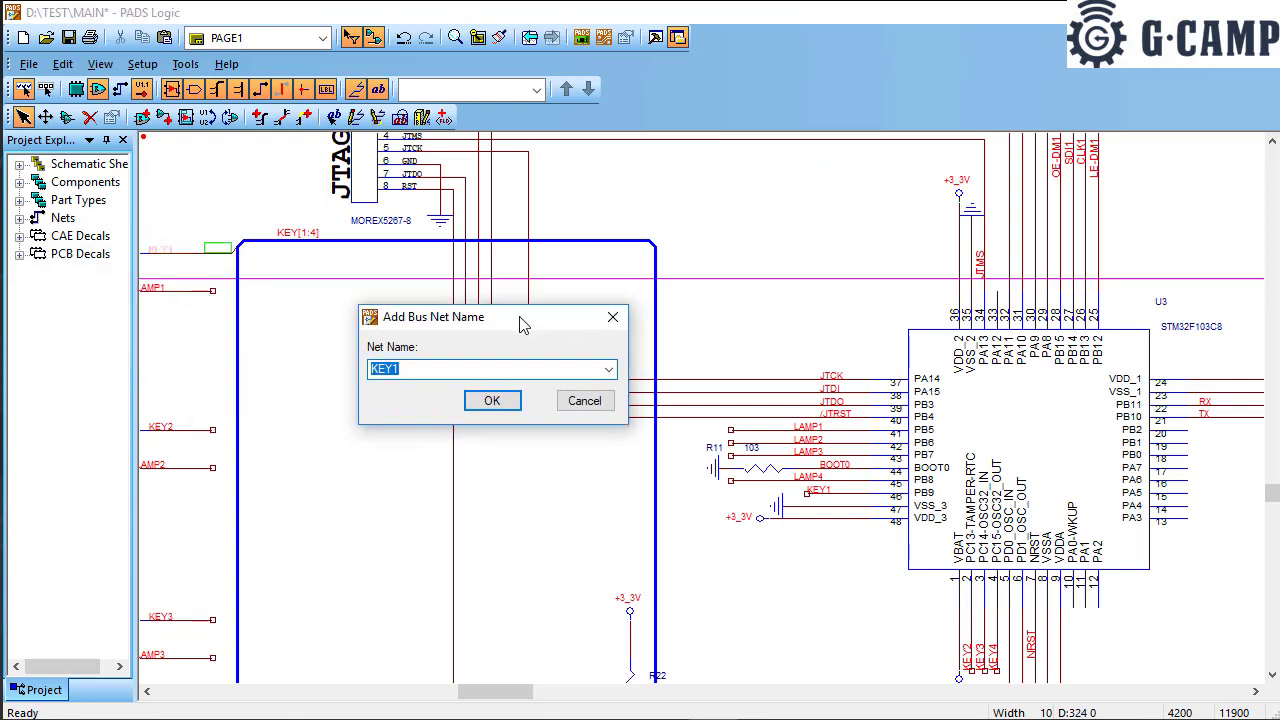
{"action": "left_click", "coordinate": [474, 403]}
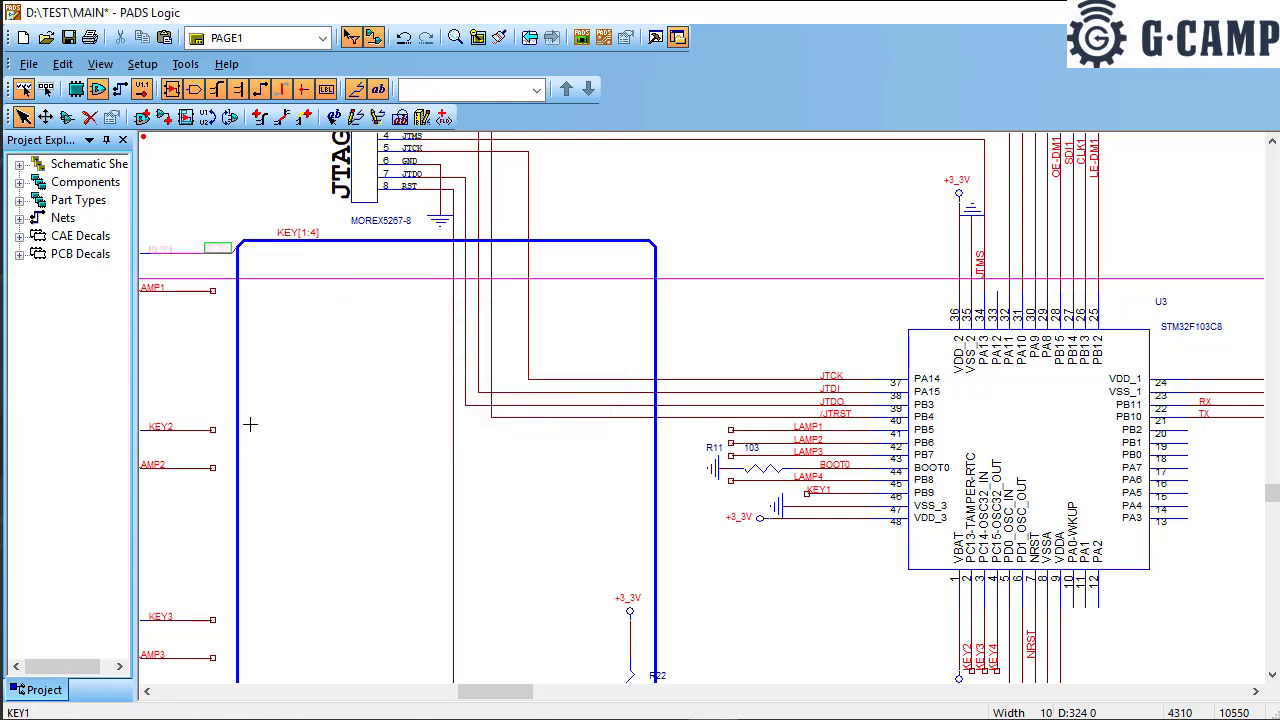
{"action": "left_click", "coordinate": [212, 428]}
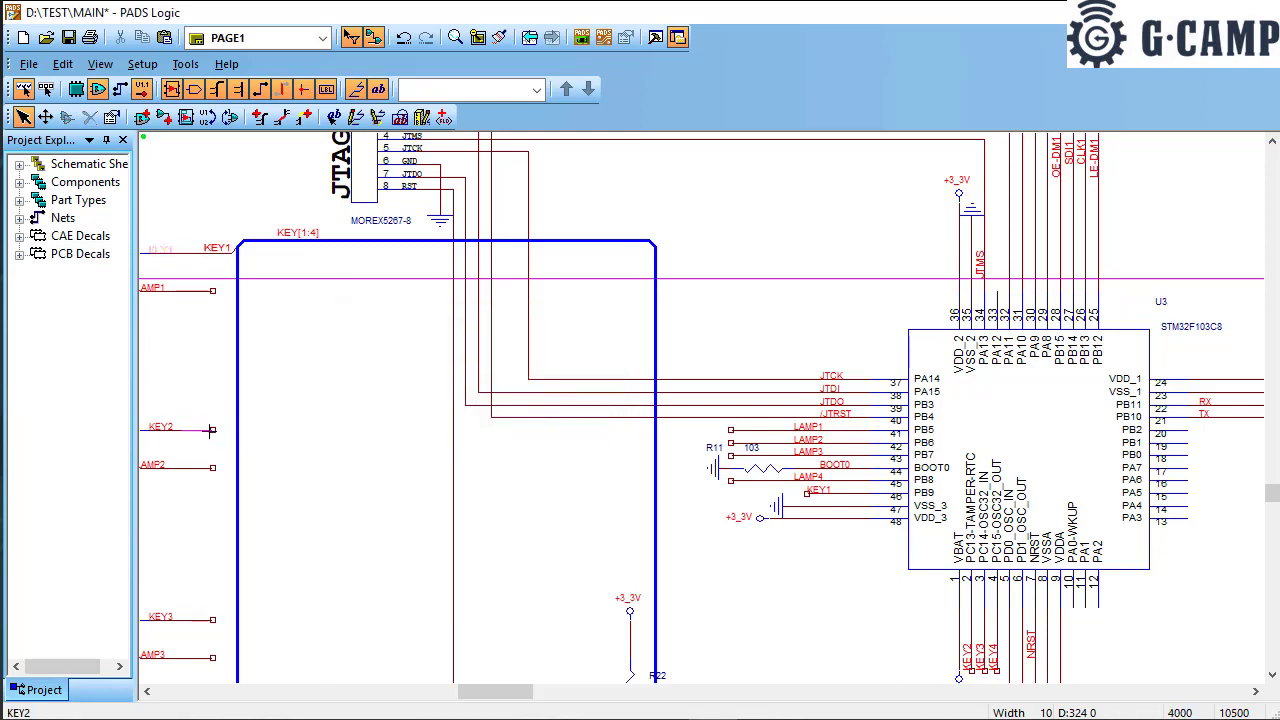
{"action": "left_click", "coordinate": [211, 430]}
{"action": "left_click", "coordinate": [238, 430]}
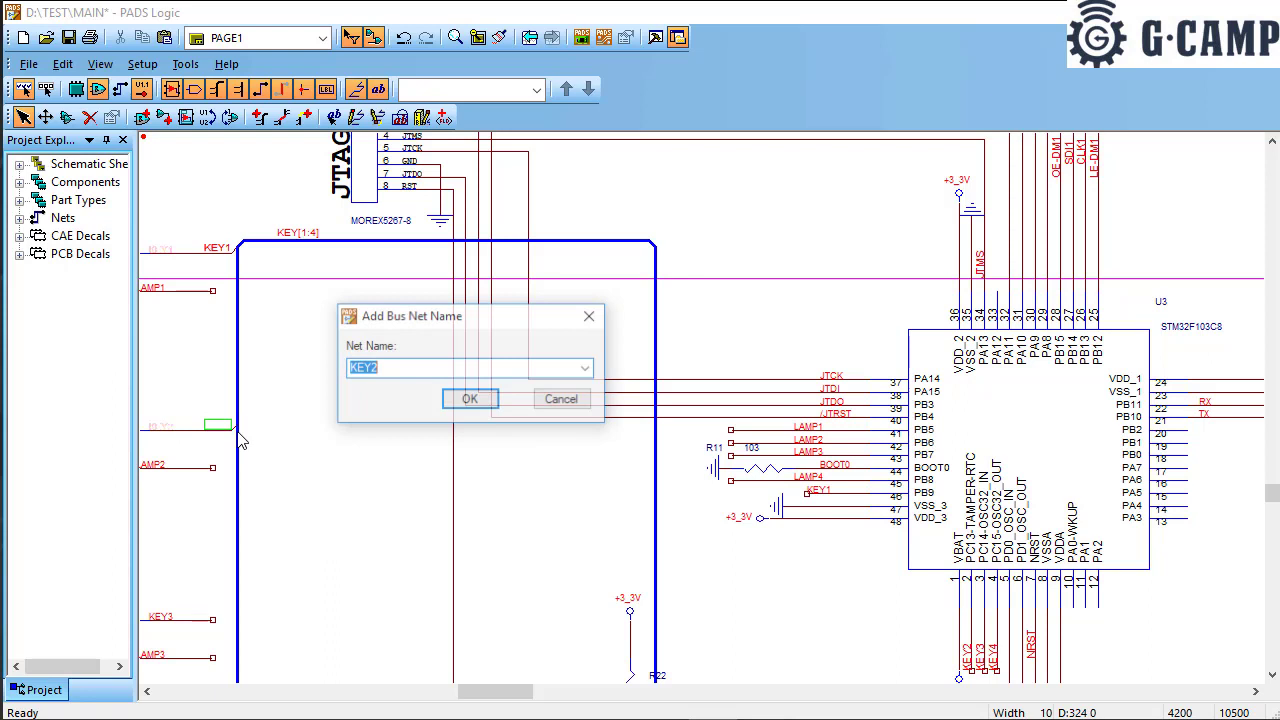
{"action": "left_click", "coordinate": [466, 400]}
Step: Connect the KEY3 and KEY4 nets of the lamp switch circuits to the KEY[1:4] bus
{"action": "scroll", "coordinate": [246, 505], "scroll_direction": "down", "scroll_amount": 2}
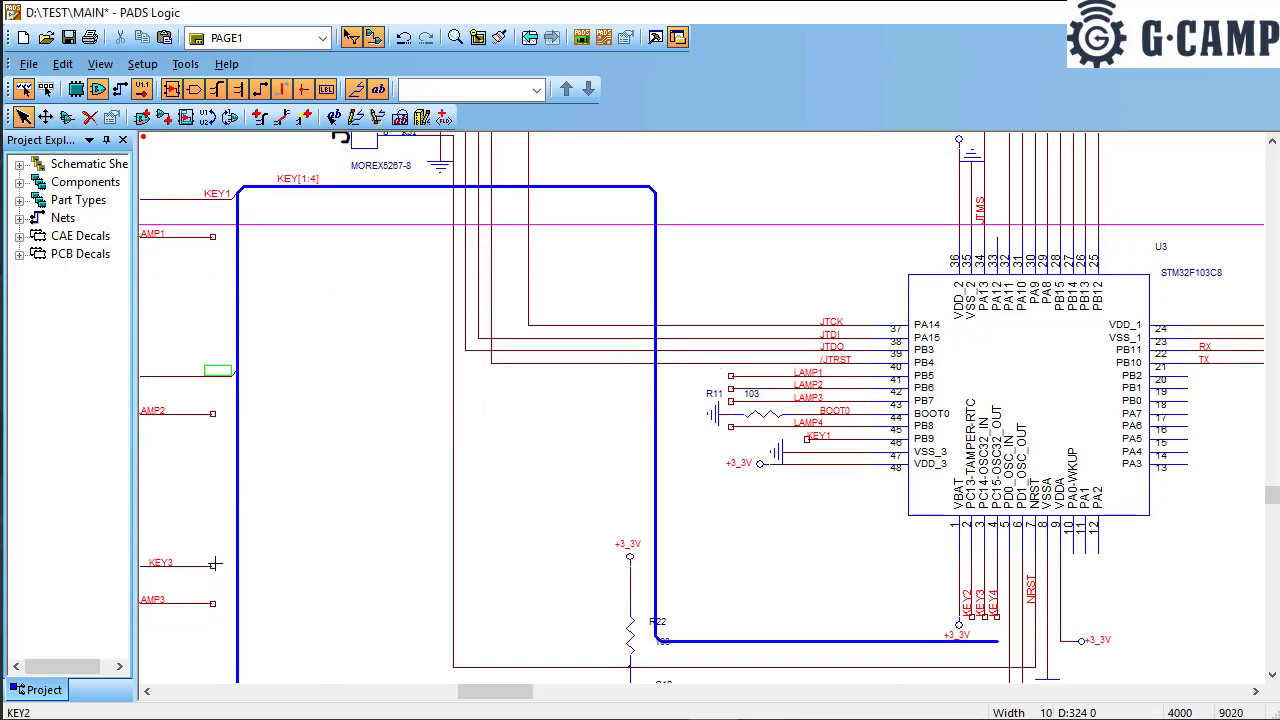
{"action": "left_click", "coordinate": [213, 565]}
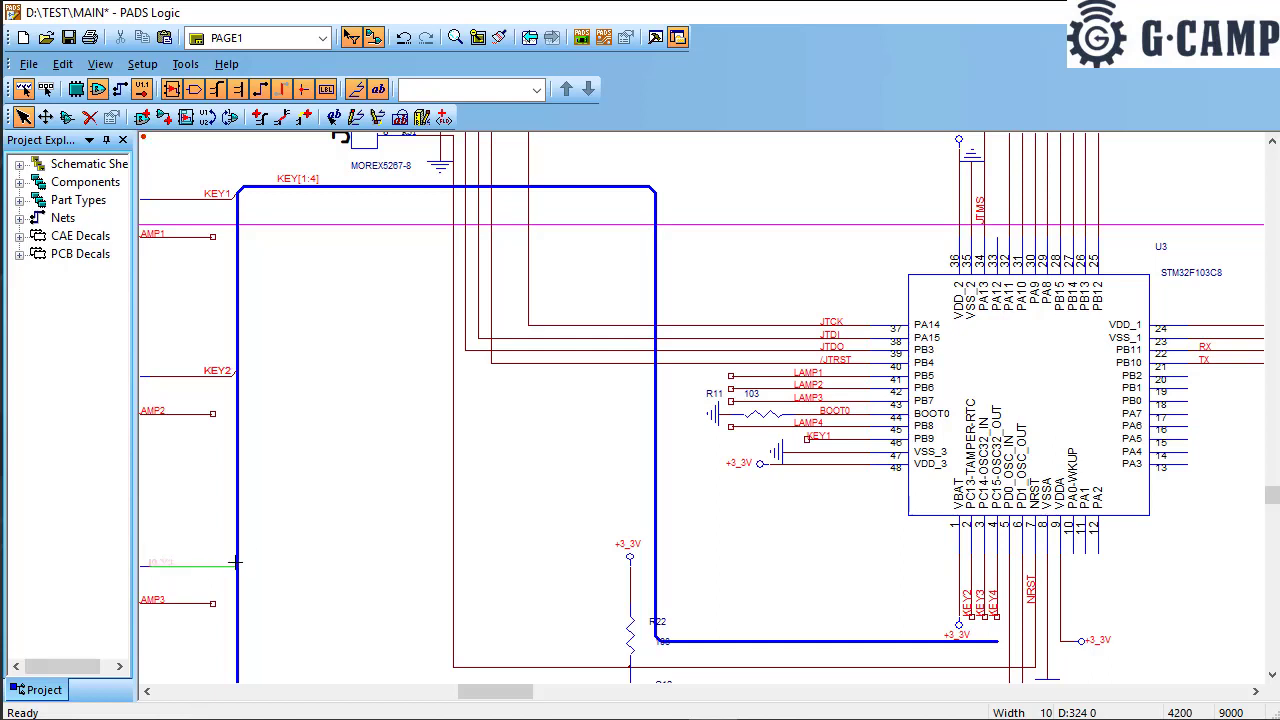
{"action": "left_click", "coordinate": [236, 563]}
{"action": "left_click", "coordinate": [466, 400]}
{"action": "scroll", "coordinate": [297, 479], "scroll_direction": "down", "scroll_amount": 2}
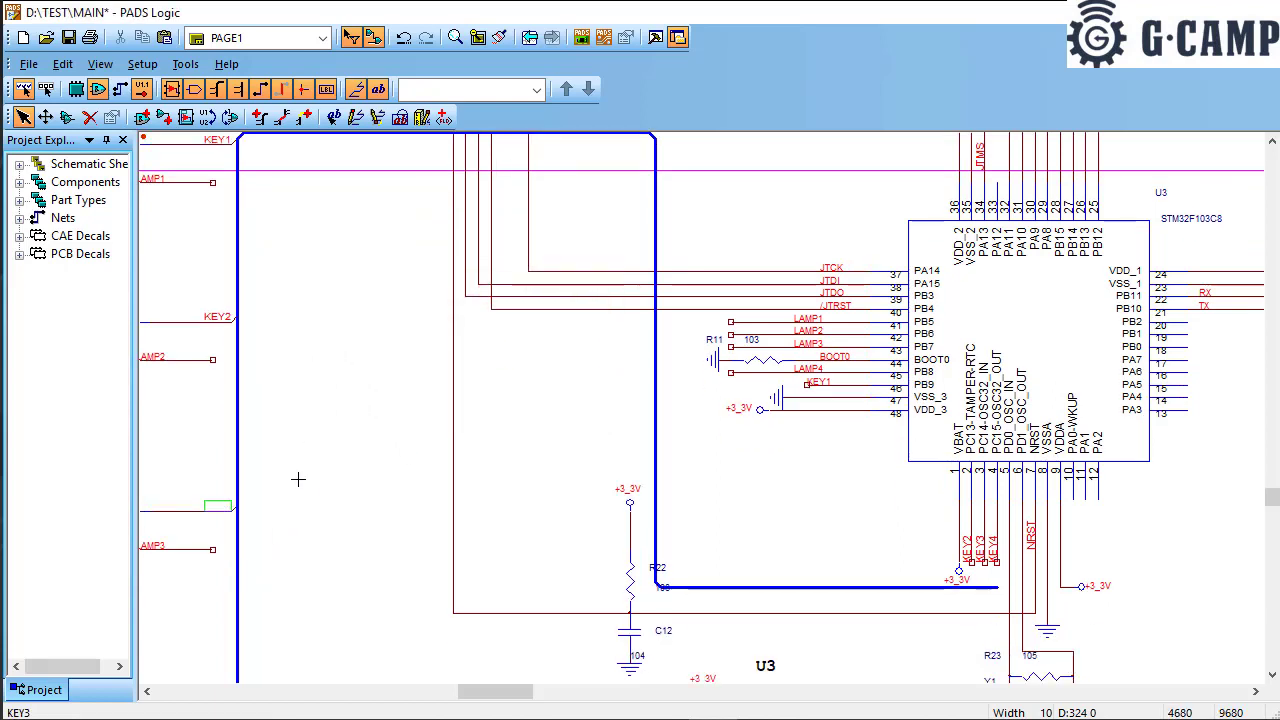
{"action": "scroll", "coordinate": [297, 479], "scroll_direction": "down", "scroll_amount": 3}
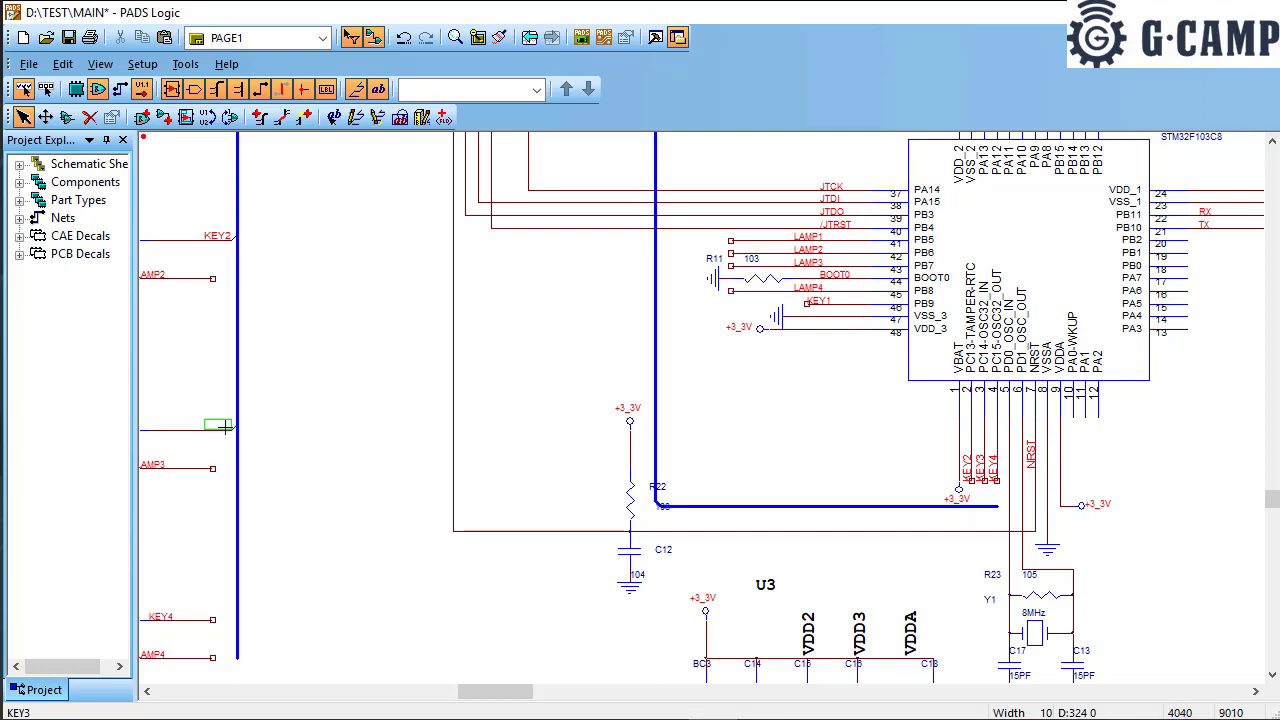
{"action": "scroll", "coordinate": [228, 472], "scroll_direction": "down", "scroll_amount": 2}
{"action": "left_click", "coordinate": [204, 493]}
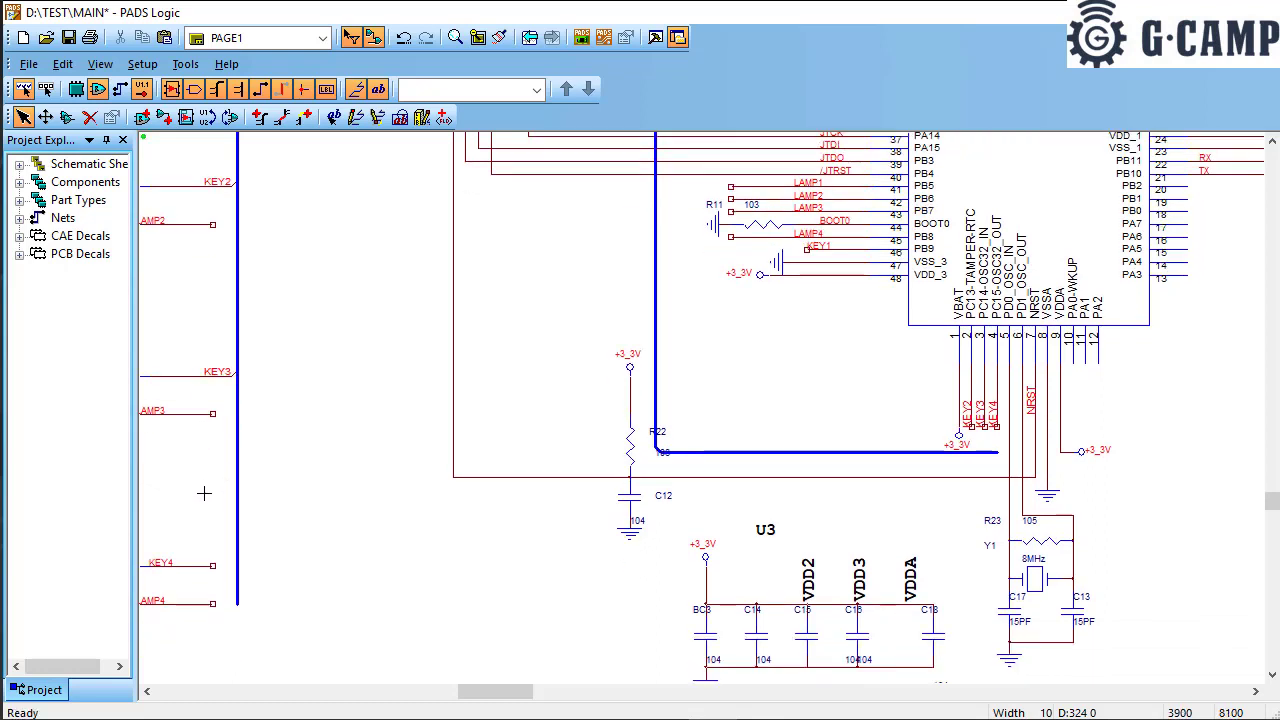
{"action": "left_click_drag", "start_coordinate": [214, 566], "coordinate": [249, 563]}
{"action": "scroll", "coordinate": [180, 330], "scroll_direction": "up", "scroll_amount": 4}
{"action": "middle_click", "coordinate": [169, 303]}
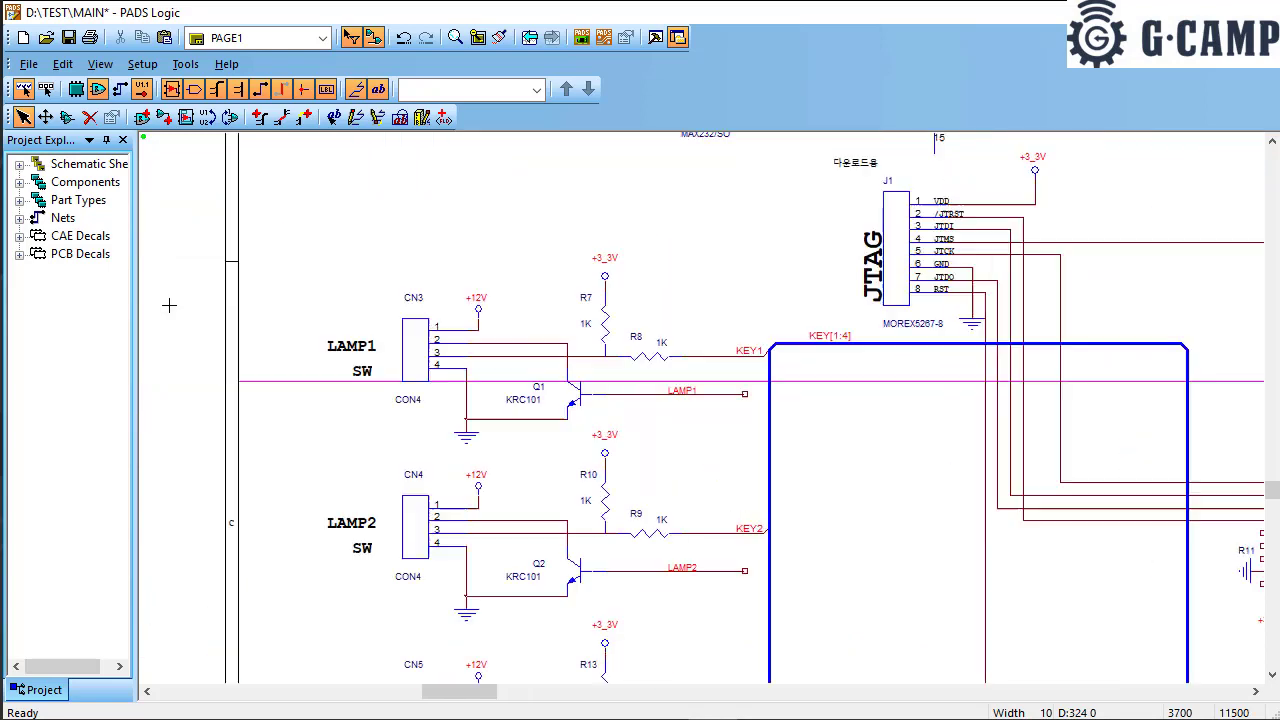
Step: Try to connect the LAMP1 net to the KEY[1:4] bus with the bus net name LAMP1
{"action": "left_click_drag", "start_coordinate": [745, 393], "coordinate": [772, 394]}
{"action": "left_click", "coordinate": [770, 394]}
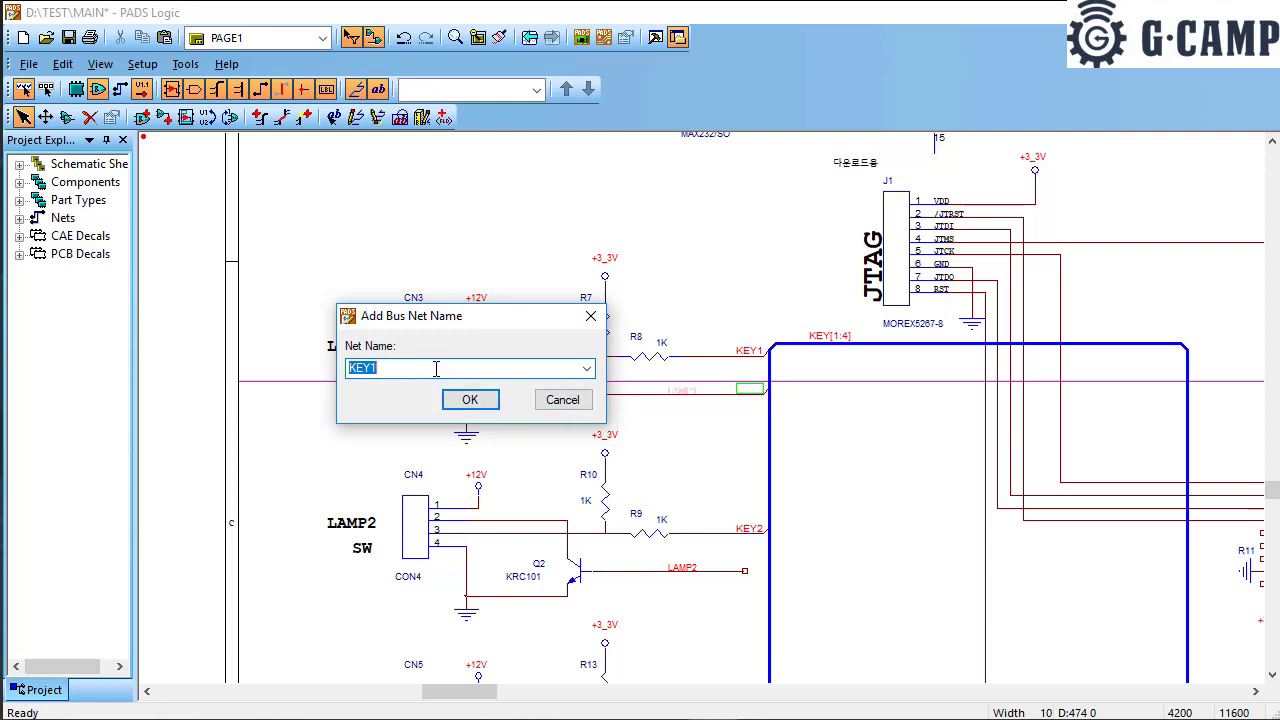
{"action": "type", "text": "LAMP1"}
{"action": "key", "text": "Return"}
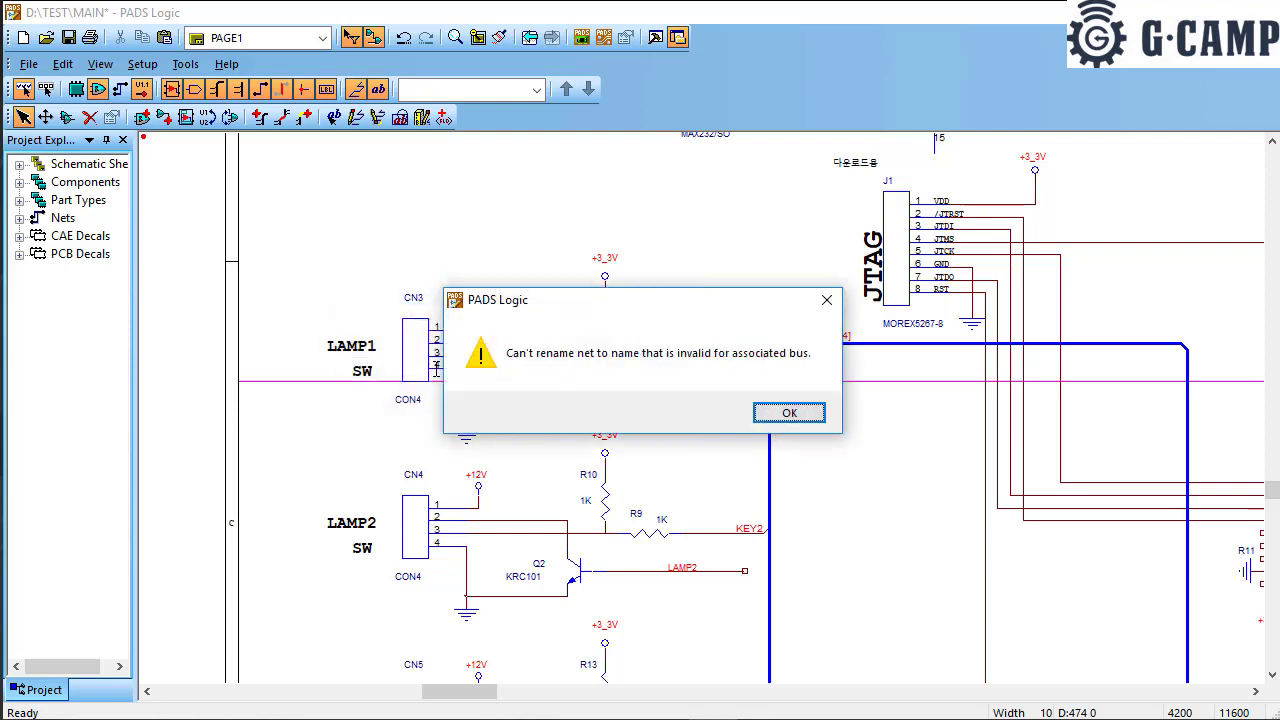
{"action": "left_click", "coordinate": [788, 414]}
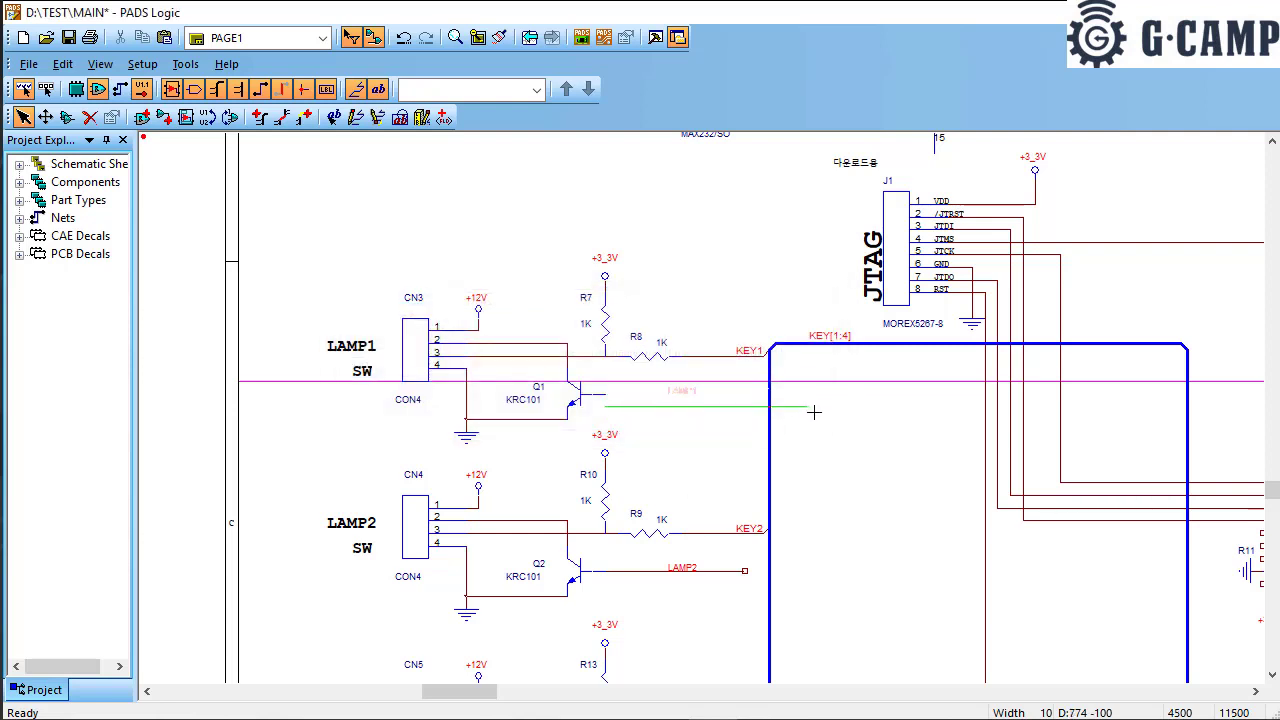
{"action": "key", "text": "Escape"}
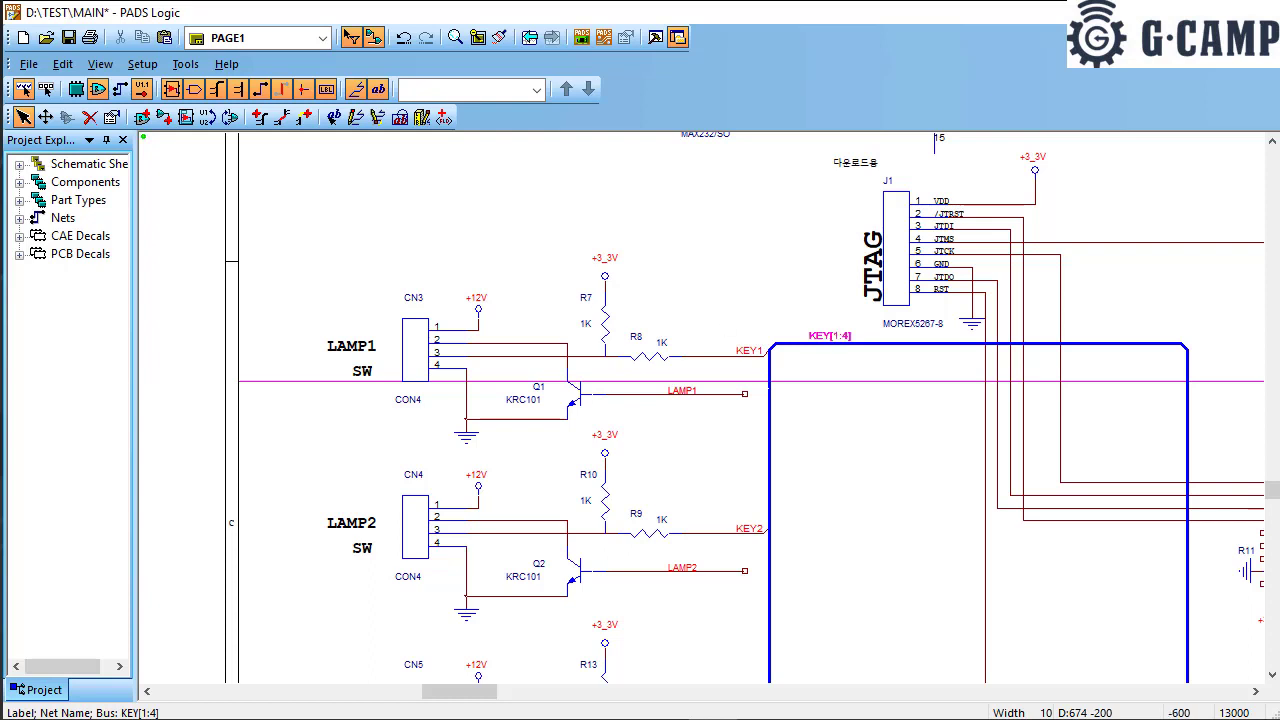
Step: Change the KEY[1:4] bus to the Mixed Net type and add bus nets with prefix KEY from 1 to 4
{"action": "left_click_drag", "start_coordinate": [2, 288], "coordinate": [212, 223]}
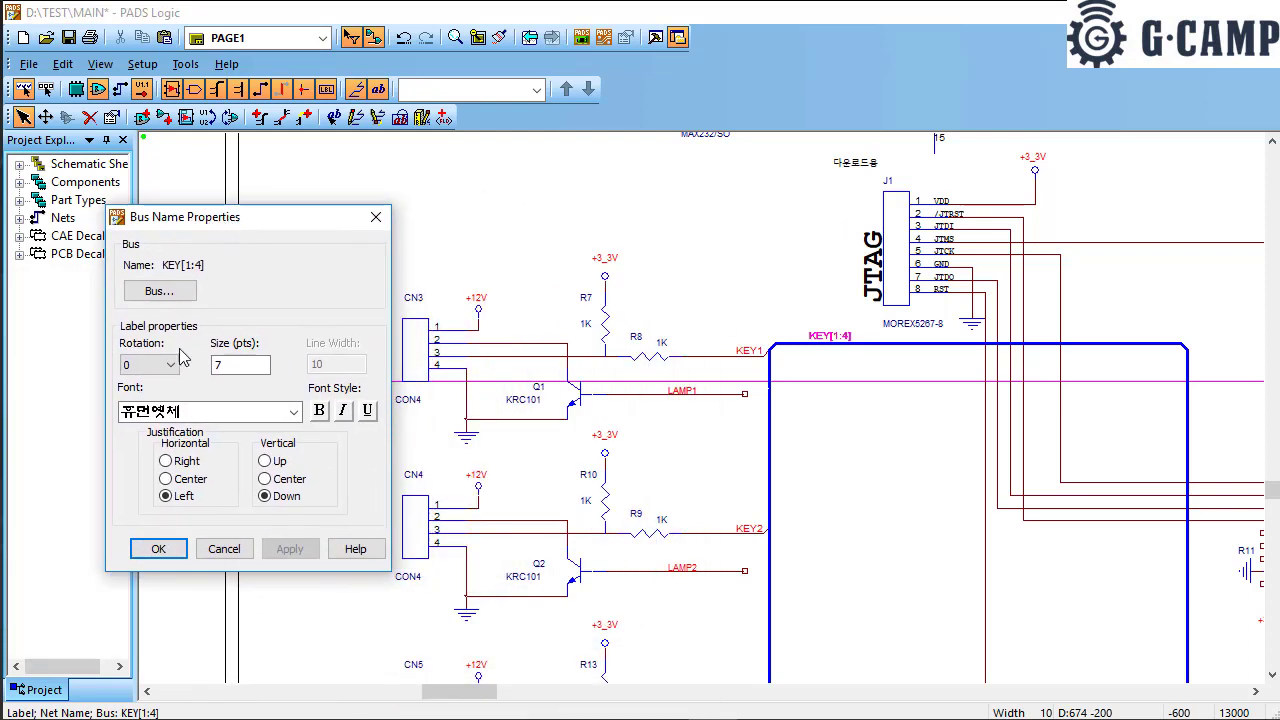
{"action": "left_click", "coordinate": [166, 293]}
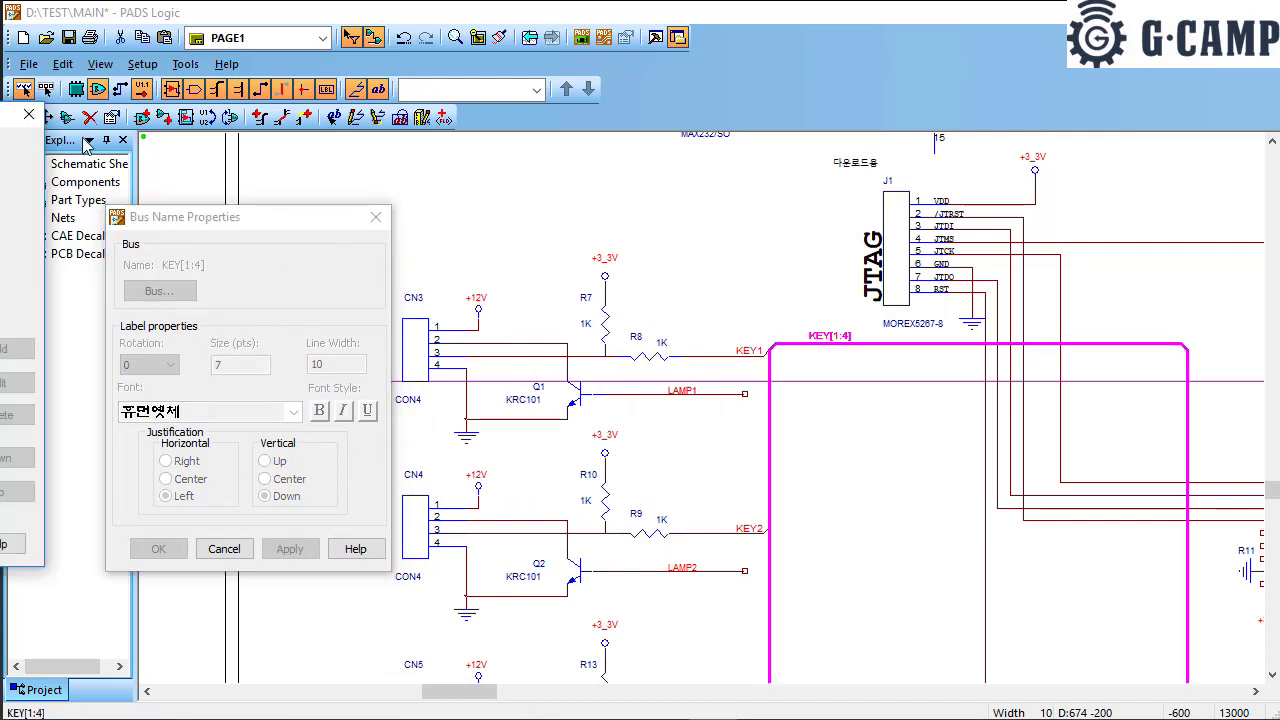
{"action": "type", "text": "IO BUS"}
{"action": "left_click", "coordinate": [530, 305]}
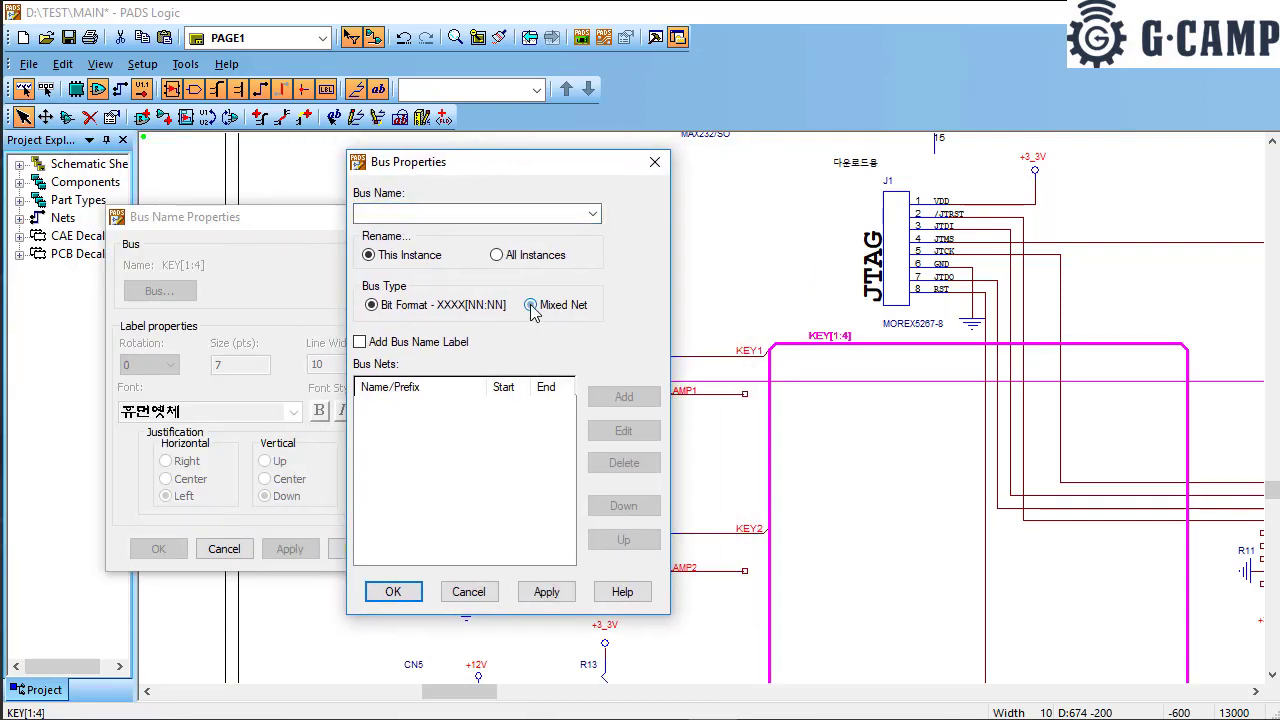
{"action": "left_click", "coordinate": [614, 398]}
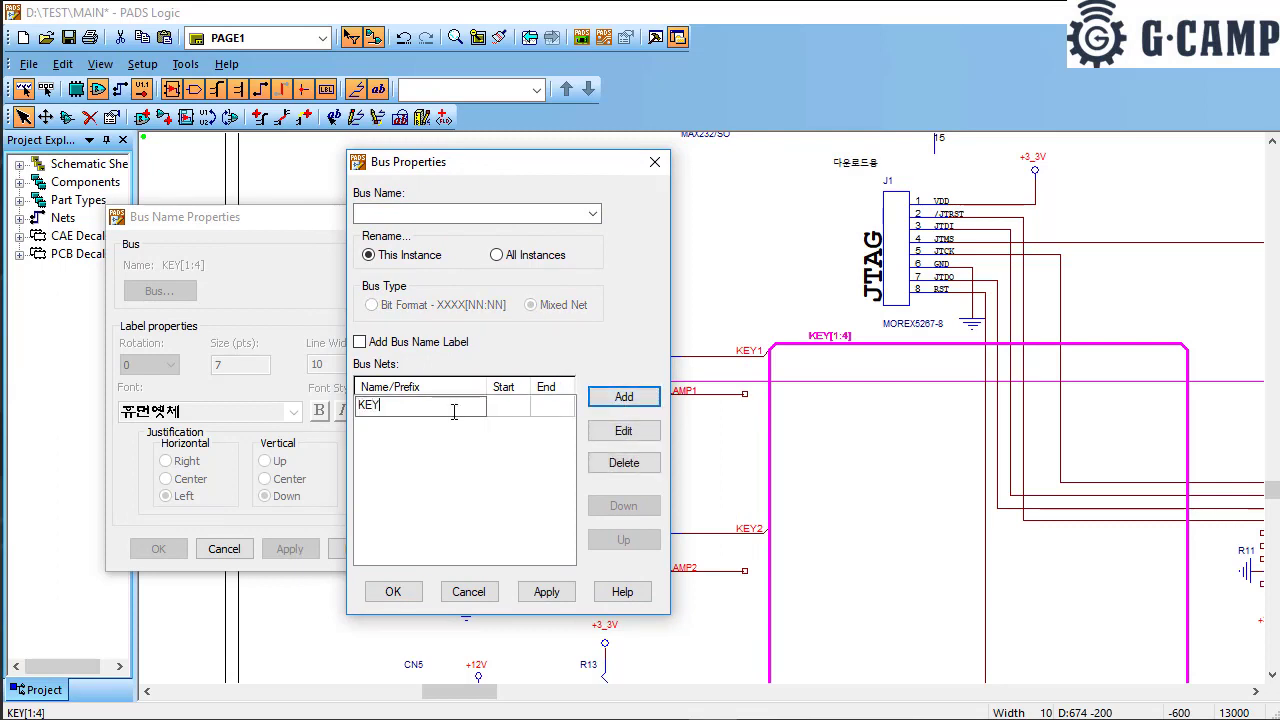
{"action": "left_click", "coordinate": [516, 408]}
{"action": "type", "text": "1"}
{"action": "left_click", "coordinate": [560, 410]}
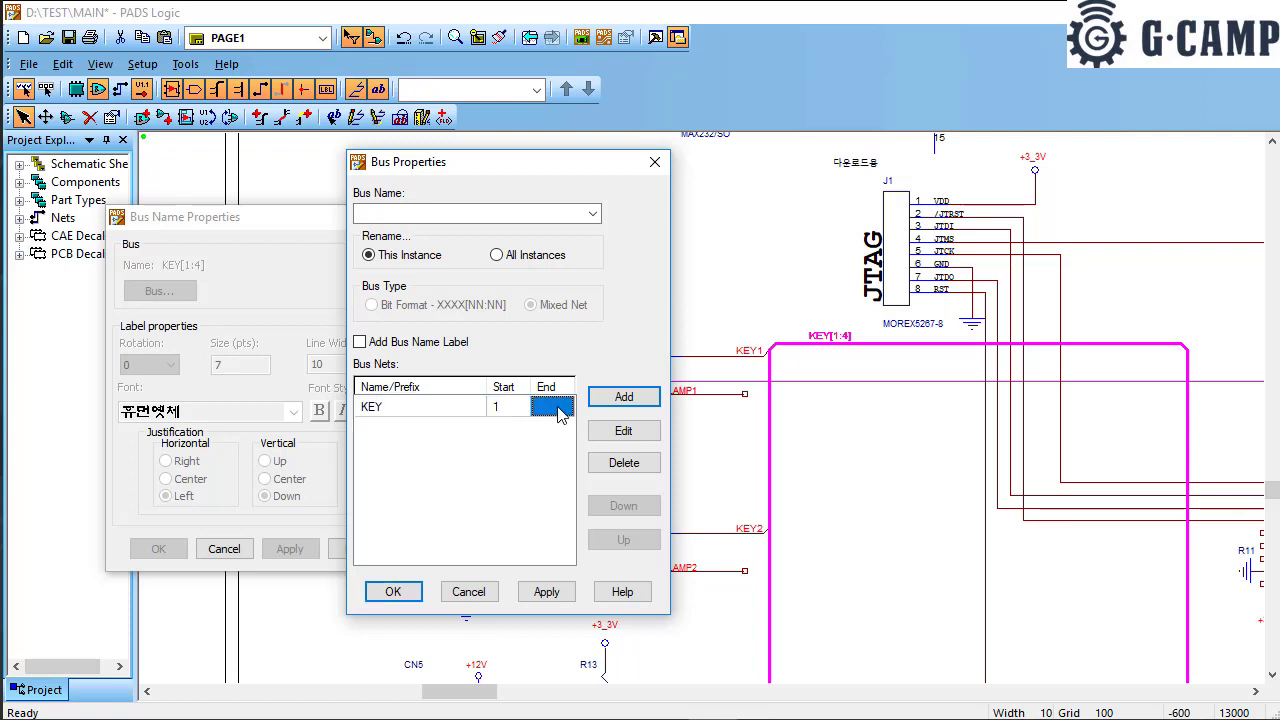
{"action": "left_click", "coordinate": [557, 407]}
{"action": "type", "text": "4"}
Step: Add bus nets with prefix LAMP from 1 to 4 and rename the bus IO_BUS
{"action": "left_click", "coordinate": [624, 397]}
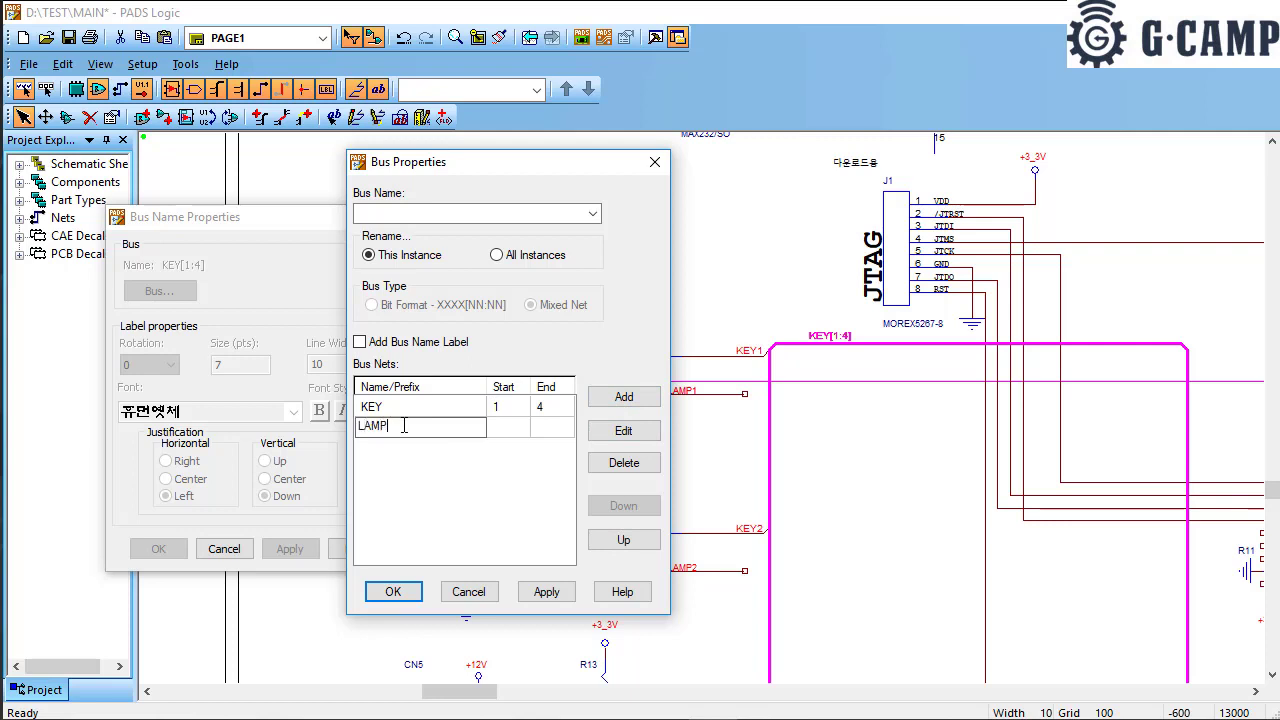
{"action": "left_click", "coordinate": [508, 428]}
{"action": "left_click", "coordinate": [508, 428]}
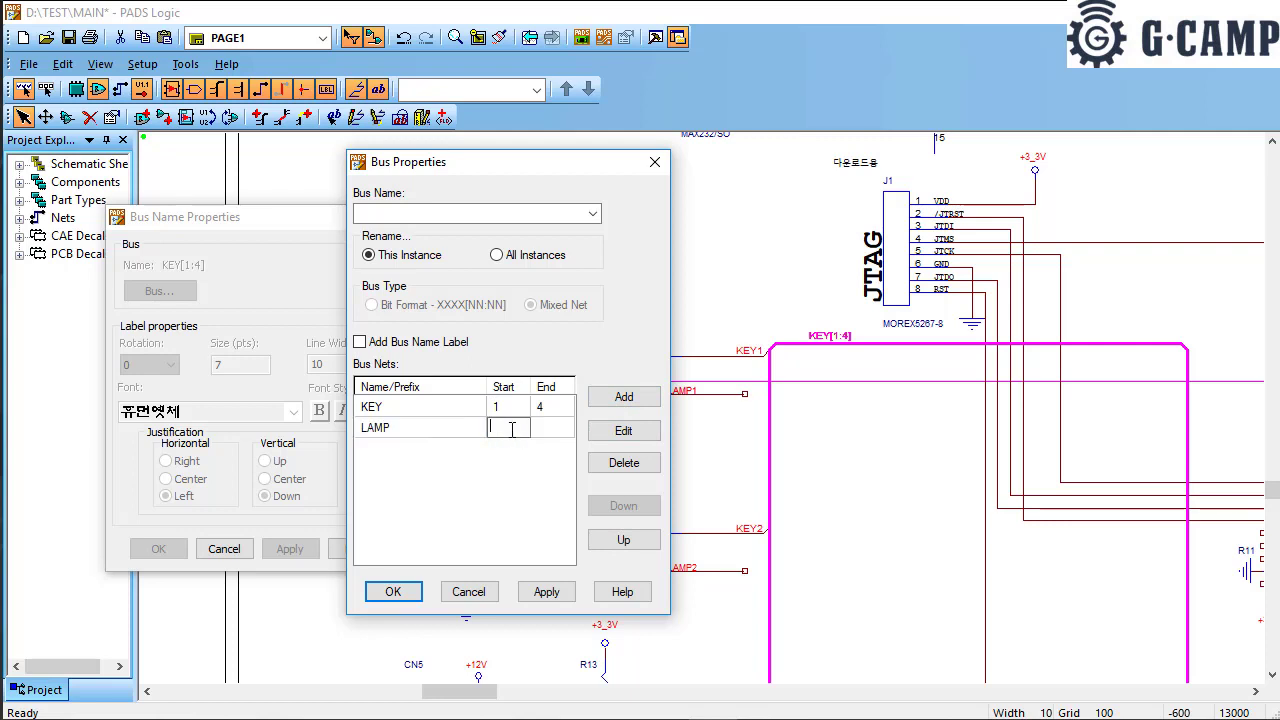
{"action": "type", "text": "1"}
{"action": "left_click", "coordinate": [549, 430]}
{"action": "type", "text": "4"}
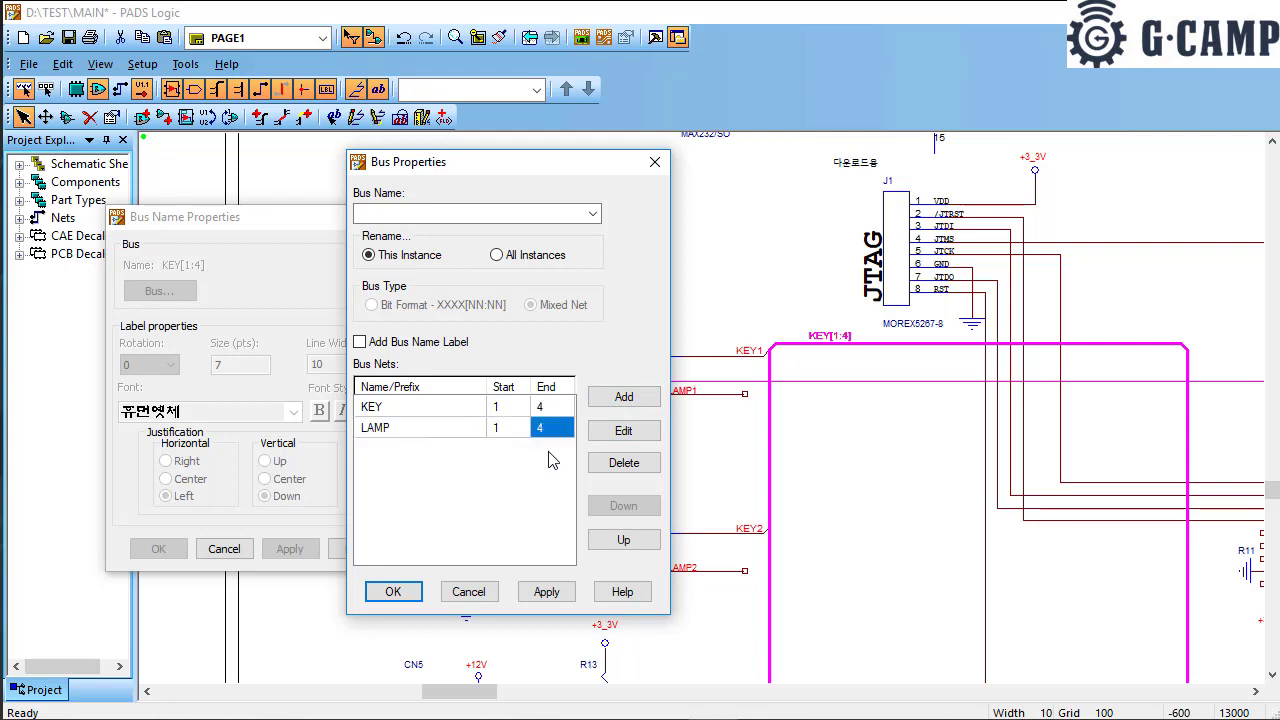
{"action": "left_click", "coordinate": [400, 215]}
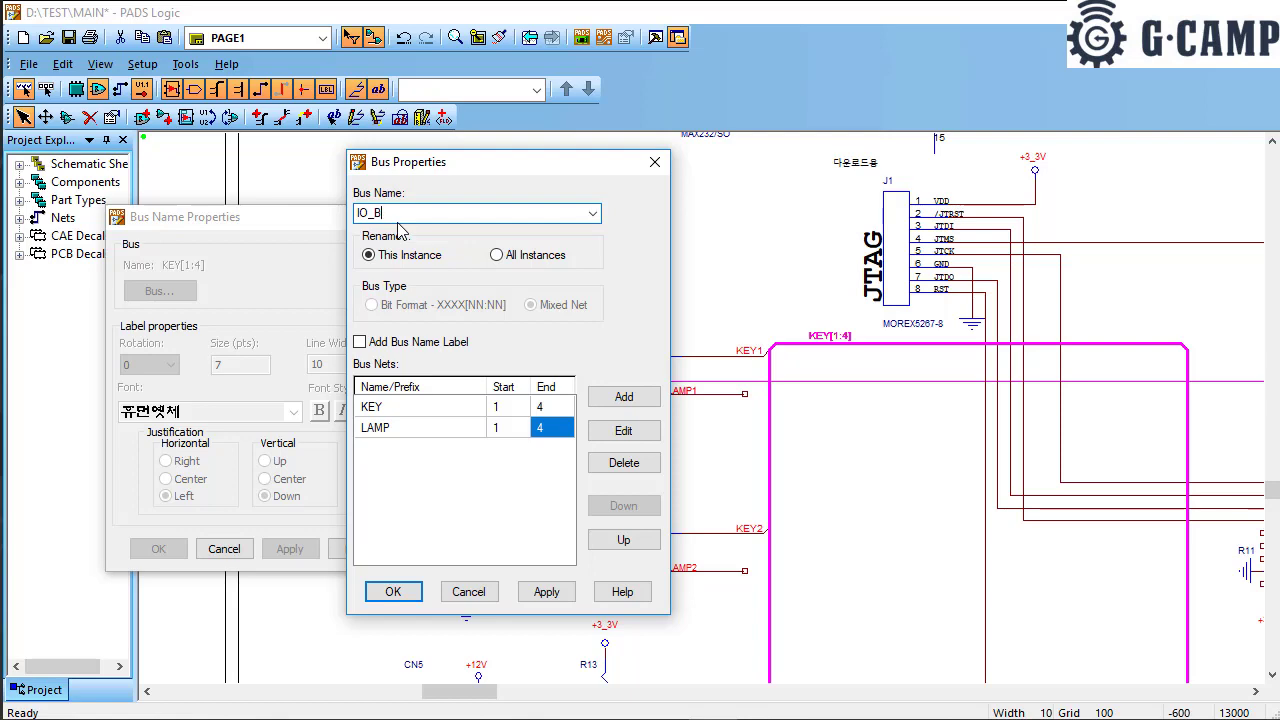
{"action": "left_click", "coordinate": [393, 591]}
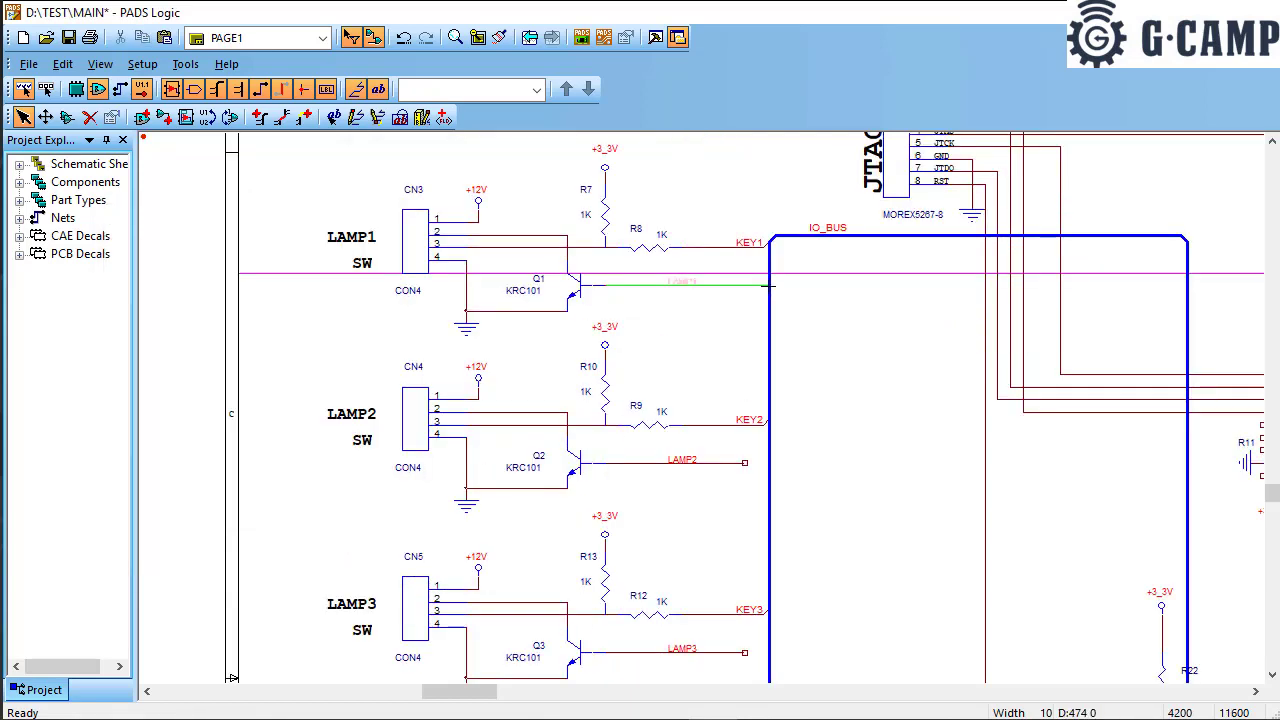
Step: Connect the LAMP1 and LAMP2 nets to IO_BUS with bus net names LAMP1 and LAMP2
{"action": "left_click", "coordinate": [769, 285]}
{"action": "left_click", "coordinate": [468, 400]}
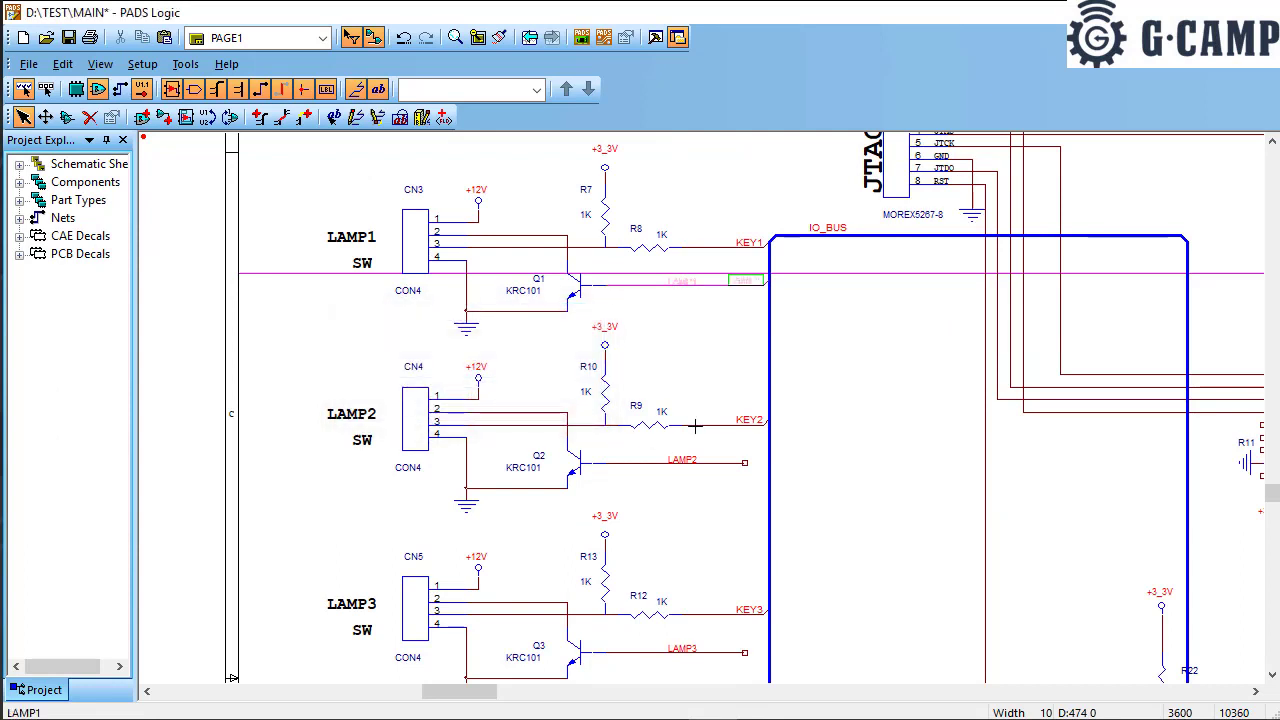
{"action": "left_click", "coordinate": [769, 462]}
{"action": "left_click", "coordinate": [734, 414]}
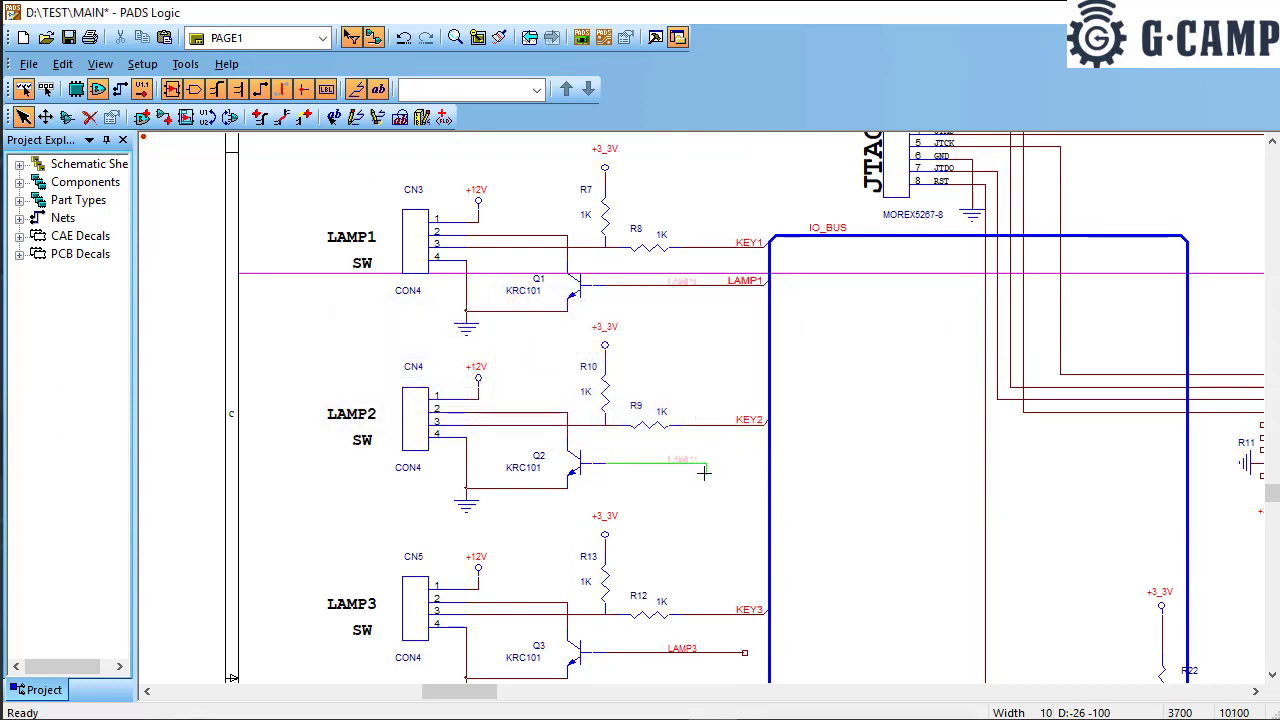
{"action": "left_click", "coordinate": [769, 460]}
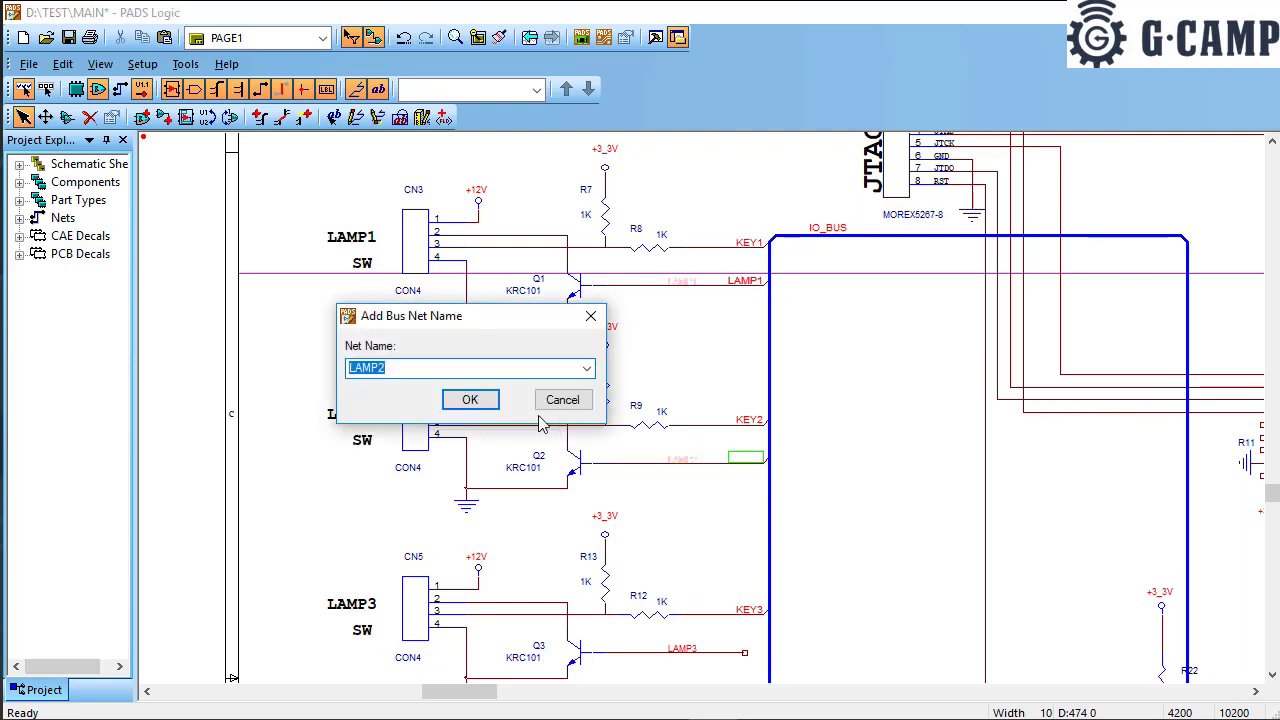
{"action": "left_click", "coordinate": [486, 399]}
Step: Connect the LAMP3 and LAMP4 nets of the lower lamp switch circuits to IO_BUS
{"action": "scroll", "coordinate": [755, 490], "scroll_direction": "down", "scroll_amount": 3}
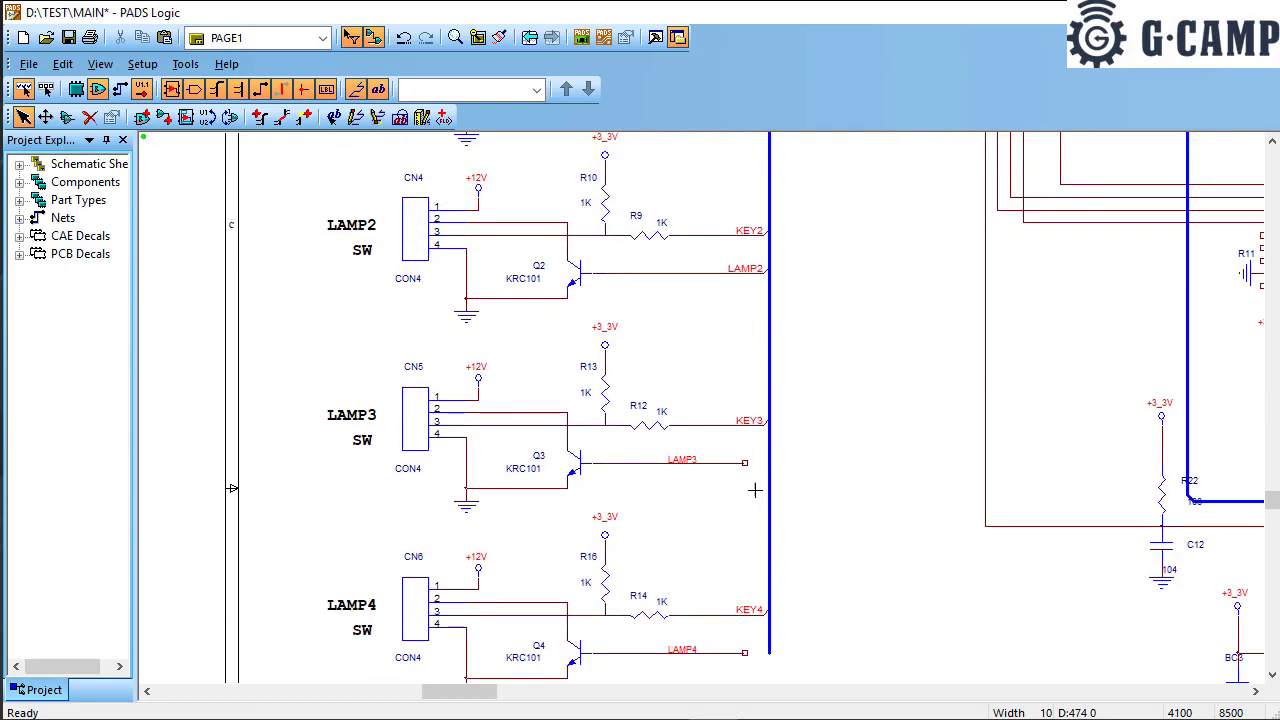
{"action": "left_click", "coordinate": [743, 462]}
{"action": "left_click", "coordinate": [767, 460]}
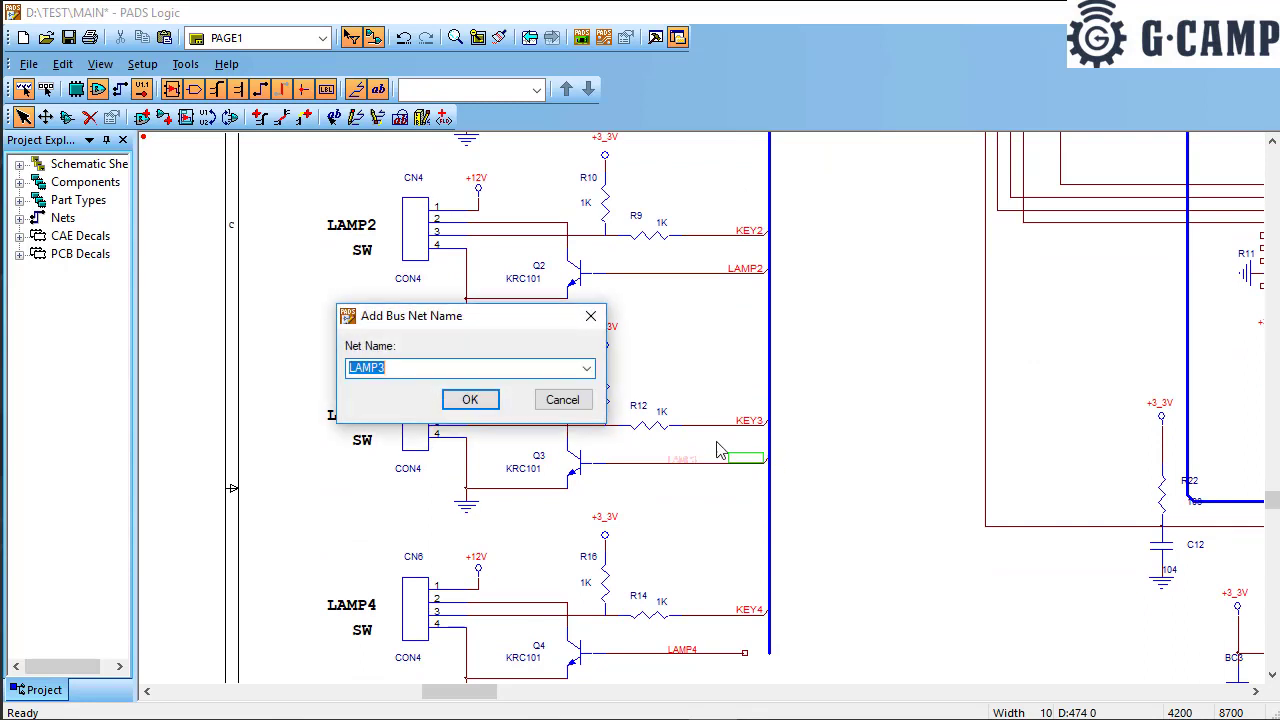
{"action": "left_click", "coordinate": [486, 399]}
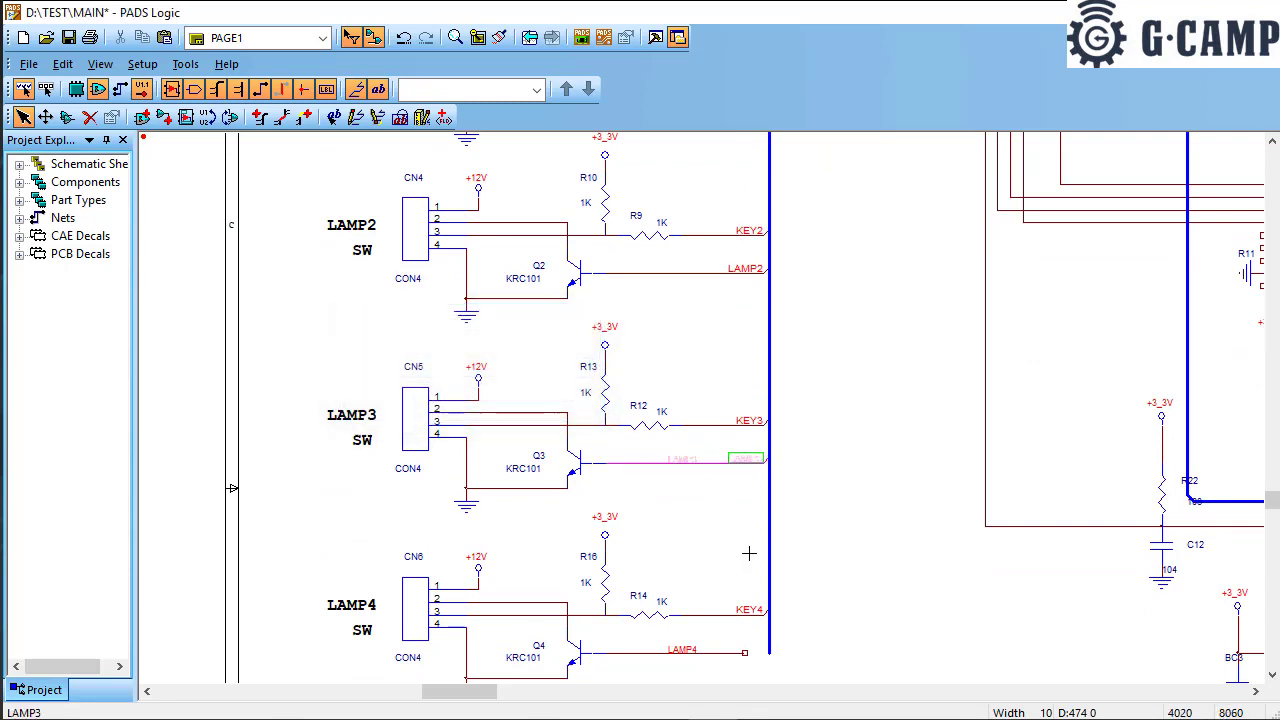
{"action": "left_click", "coordinate": [744, 653]}
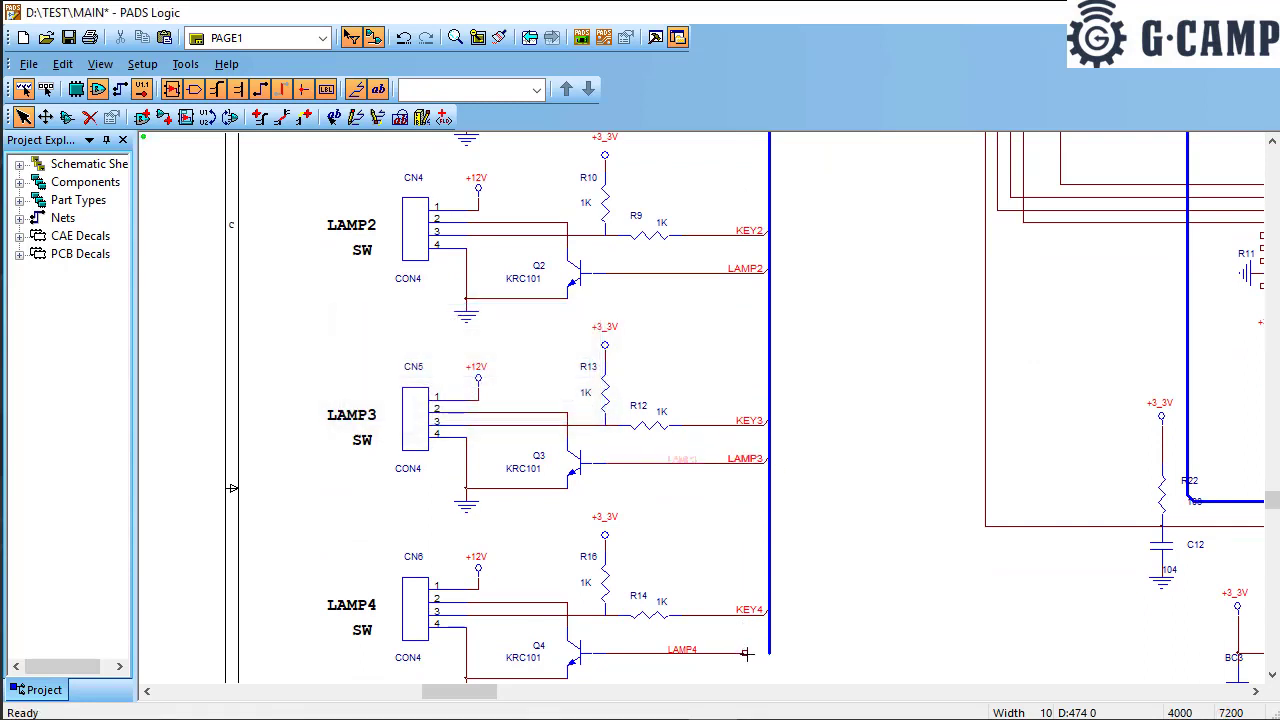
{"action": "left_click", "coordinate": [767, 652]}
Step: Try to split IO_BUS near its upper corner and along the vertical segment beside the lamp circuits
{"action": "scroll", "coordinate": [760, 645], "scroll_direction": "down", "scroll_amount": 1}
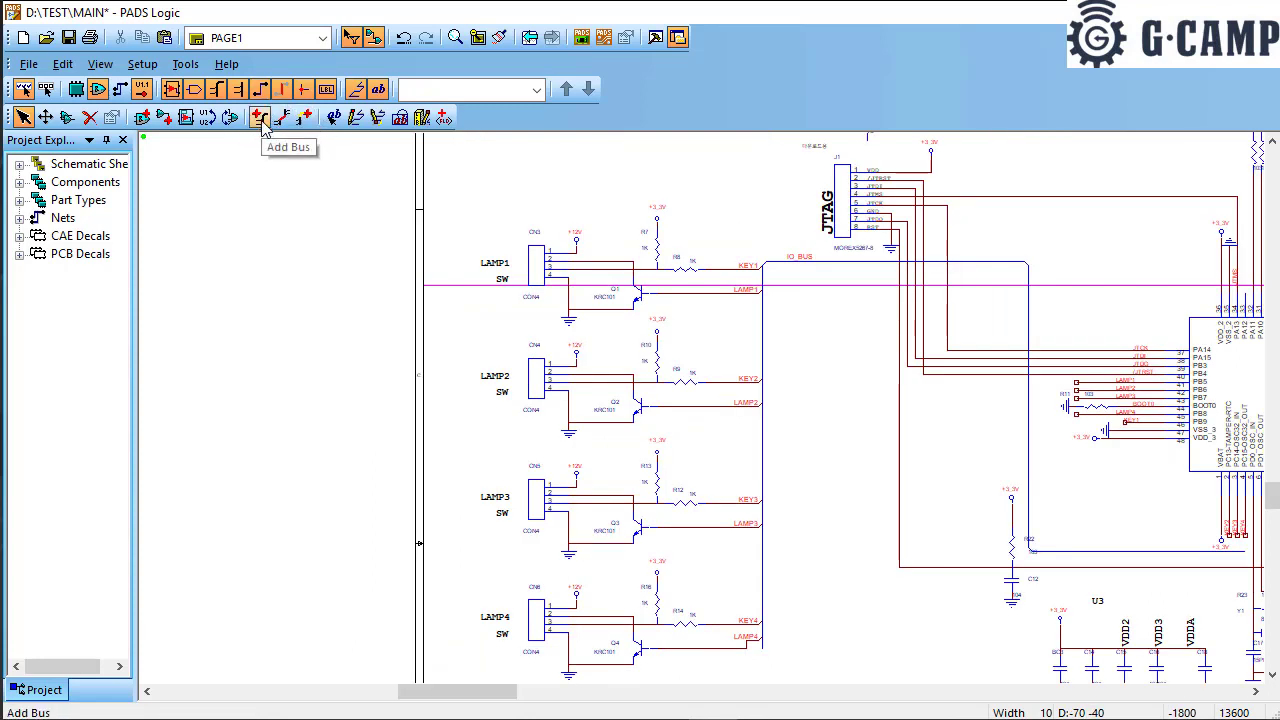
{"action": "left_click", "coordinate": [282, 117]}
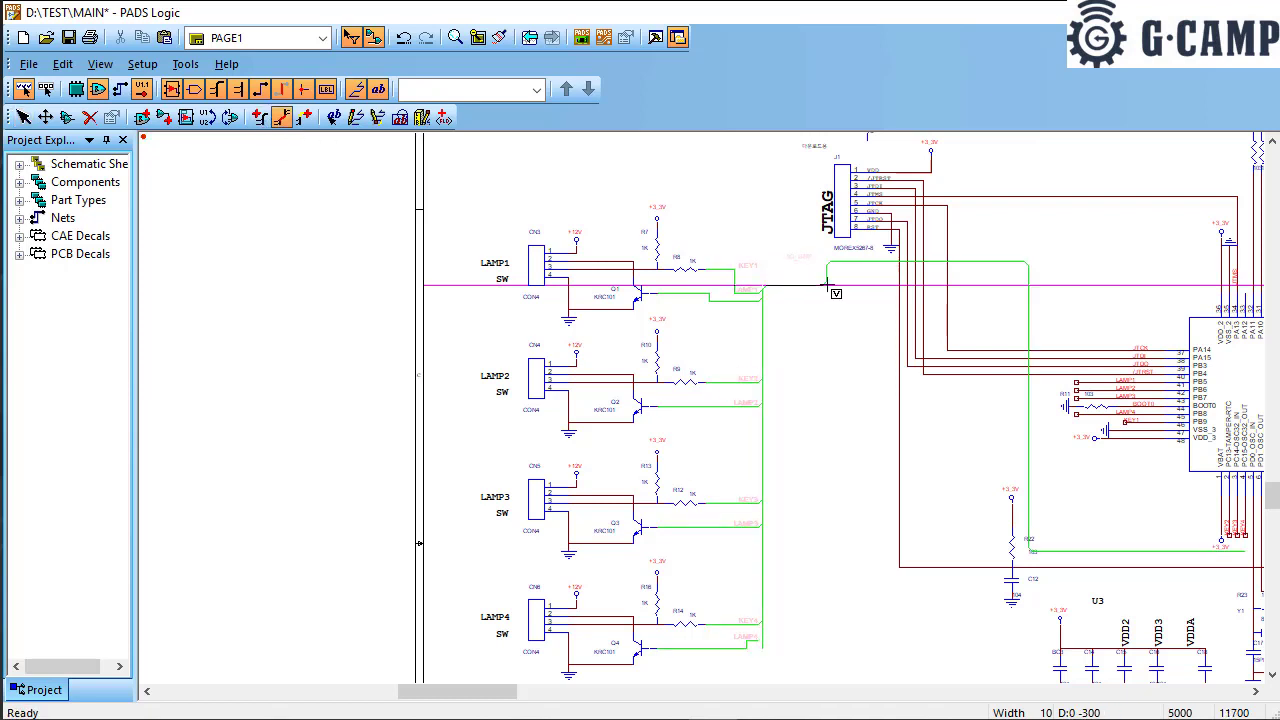
{"action": "key", "text": "Escape"}
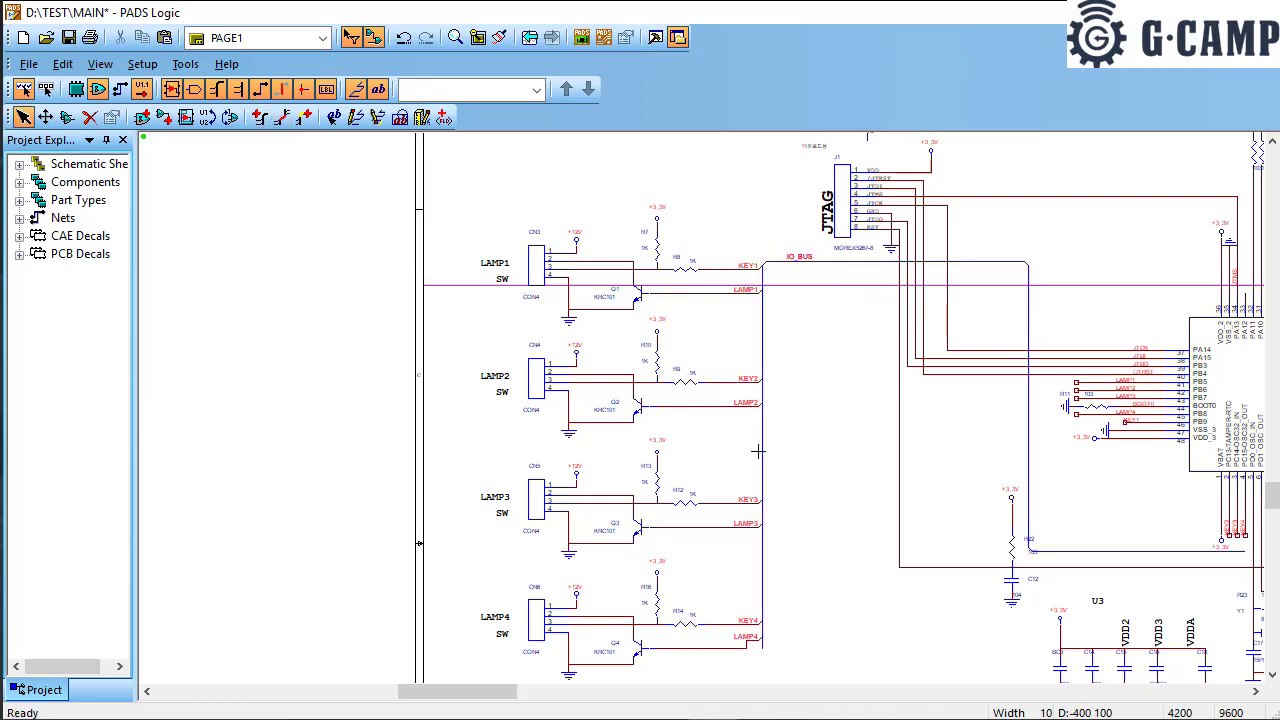
{"action": "left_click", "coordinate": [763, 450]}
{"action": "left_click", "coordinate": [737, 443]}
{"action": "left_click", "coordinate": [282, 117]}
{"action": "left_click", "coordinate": [764, 456]}
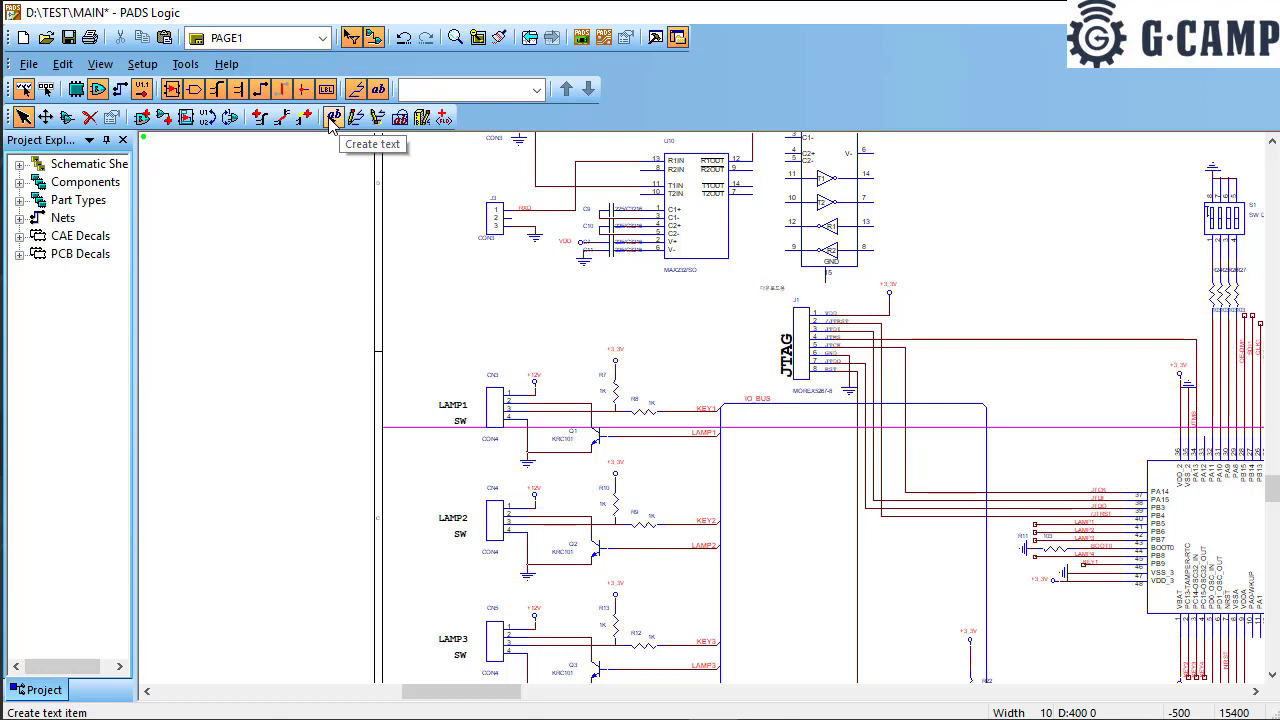
Step: Move the JTAG text slightly away from connector J1 and the LAMP1 text closer to connector CN3
{"action": "scroll", "coordinate": [800, 359], "scroll_direction": "up", "scroll_amount": 1}
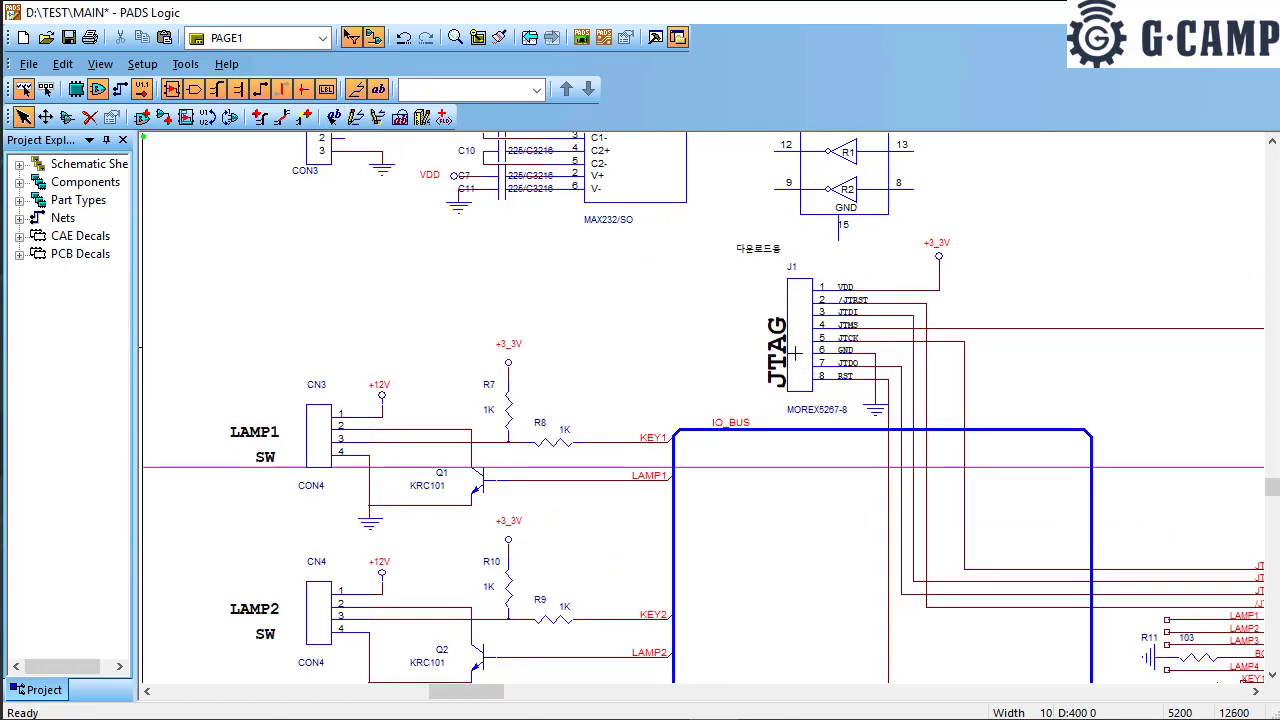
{"action": "left_click", "coordinate": [763, 347]}
{"action": "mouse_move", "coordinate": [763, 347]}
{"action": "left_mouse_down"}
{"action": "mouse_move", "coordinate": [694, 309]}
{"action": "mouse_move", "coordinate": [752, 333]}
{"action": "left_mouse_up"}
{"action": "left_click_drag", "start_coordinate": [240, 433], "coordinate": [256, 445]}
{"action": "left_click", "coordinate": [230, 410]}
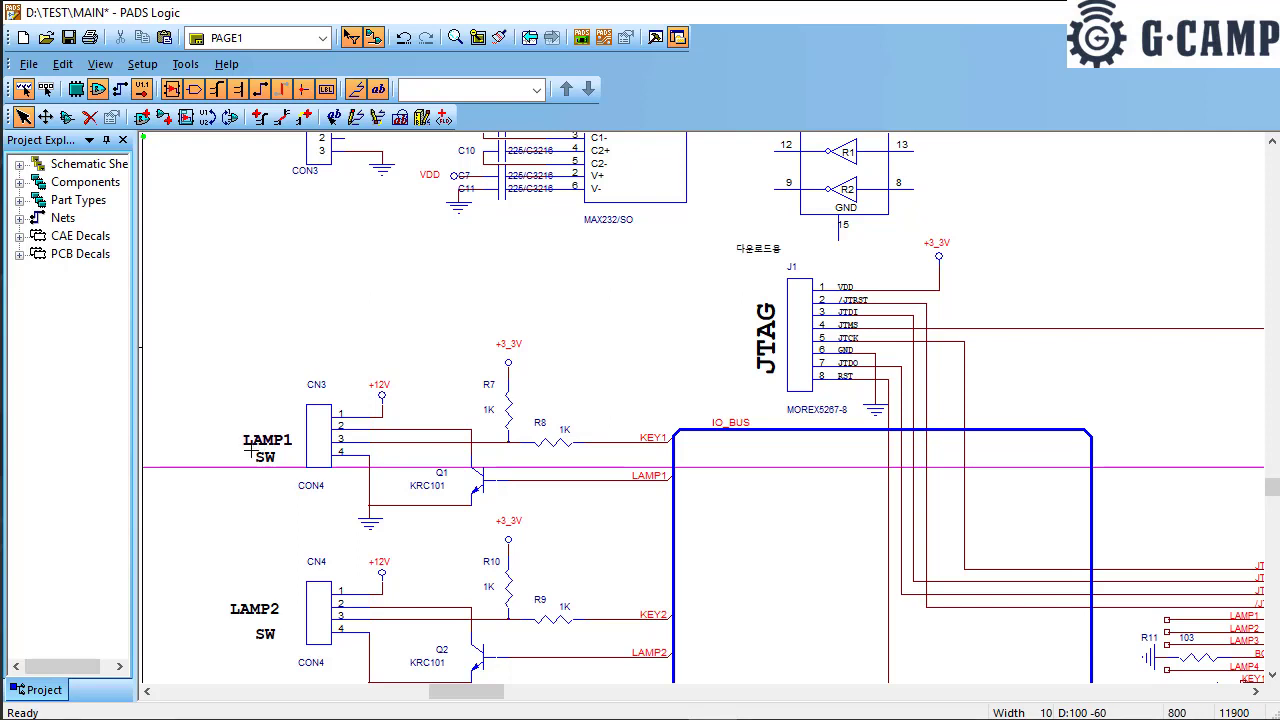
Step: Add the free text LAMP and place it just above the LAMP1 text beside CN3
{"action": "scroll", "coordinate": [250, 450], "scroll_direction": "down", "scroll_amount": 2}
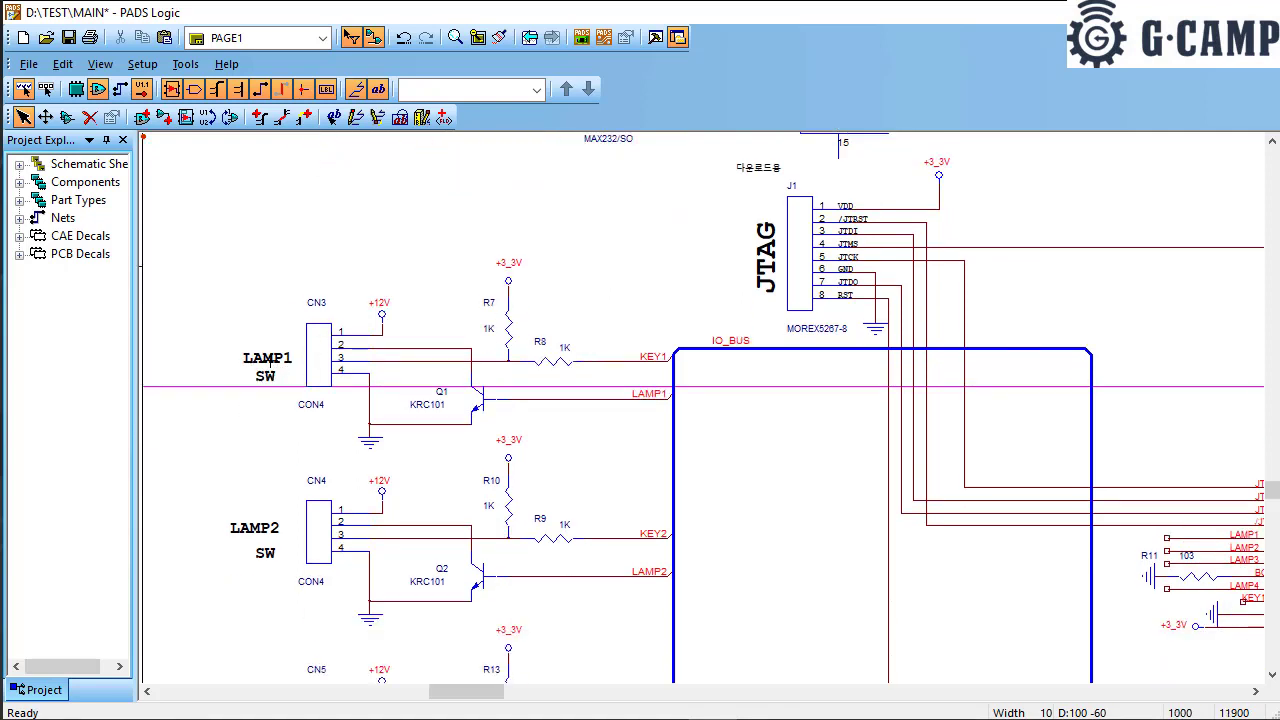
{"action": "left_click", "coordinate": [268, 360]}
{"action": "left_click", "coordinate": [333, 117]}
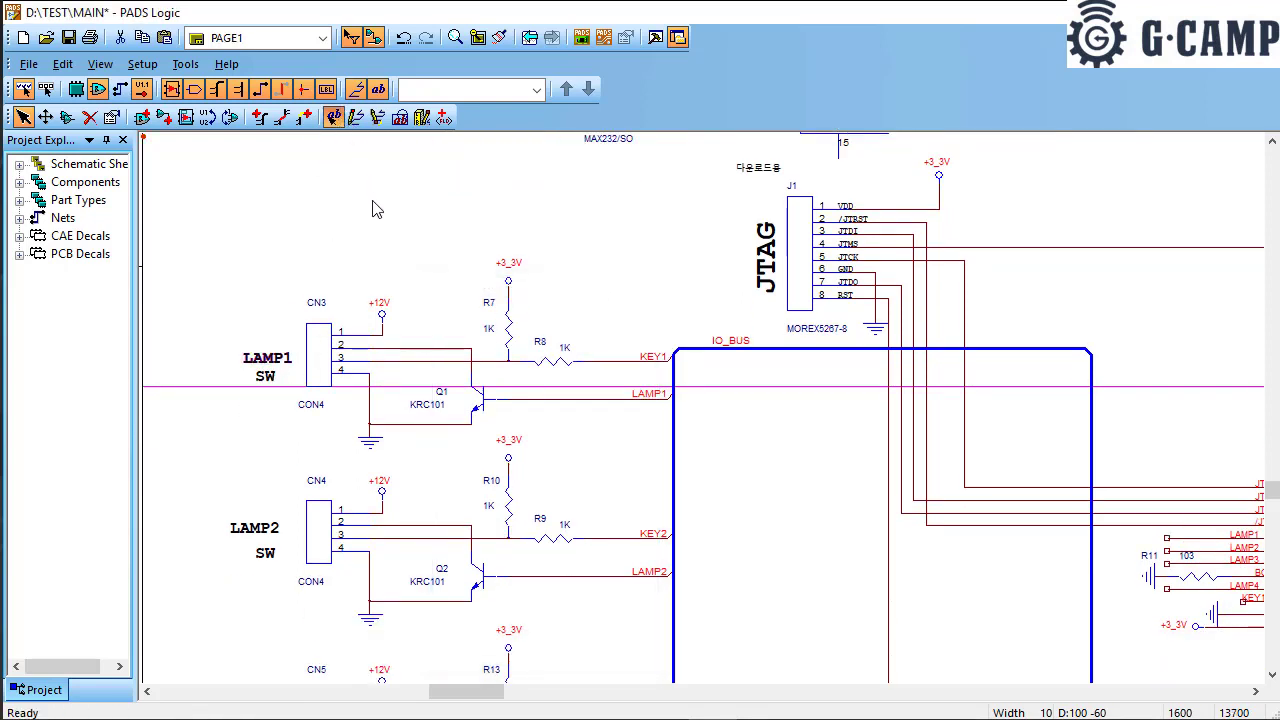
{"action": "left_click_drag", "start_coordinate": [0, 386], "coordinate": [500, 227]}
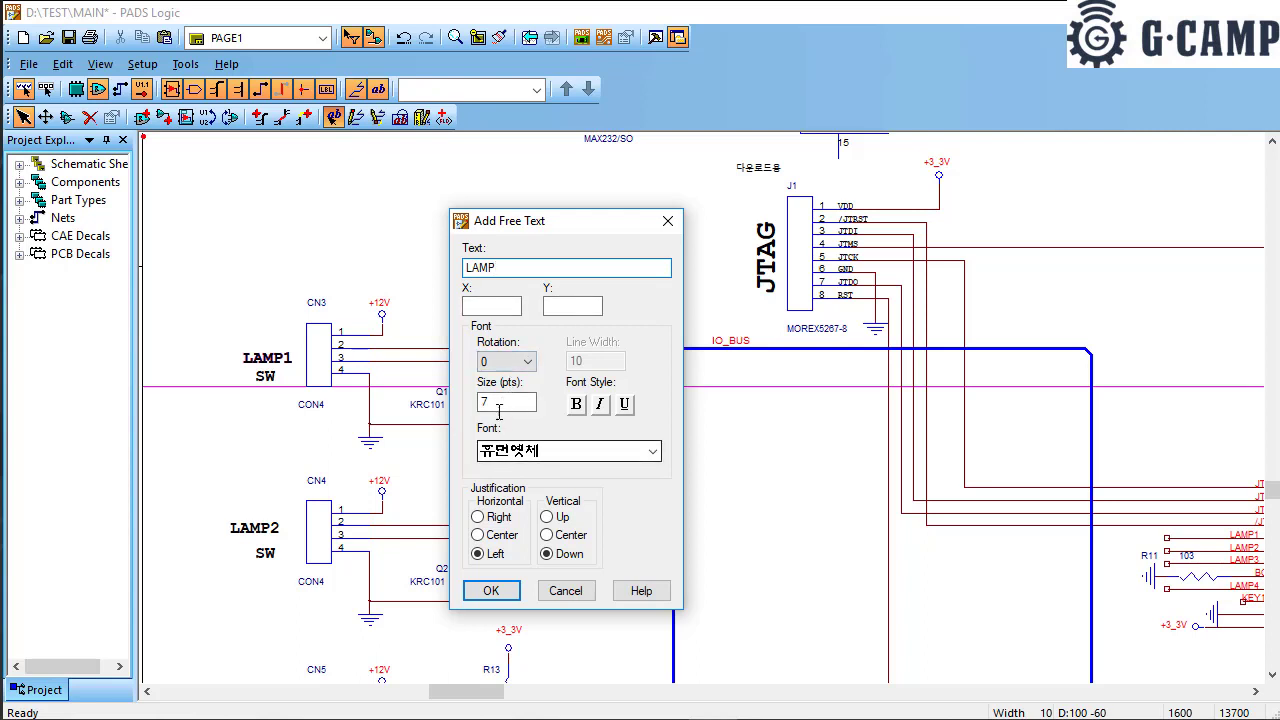
{"action": "left_click", "coordinate": [490, 590]}
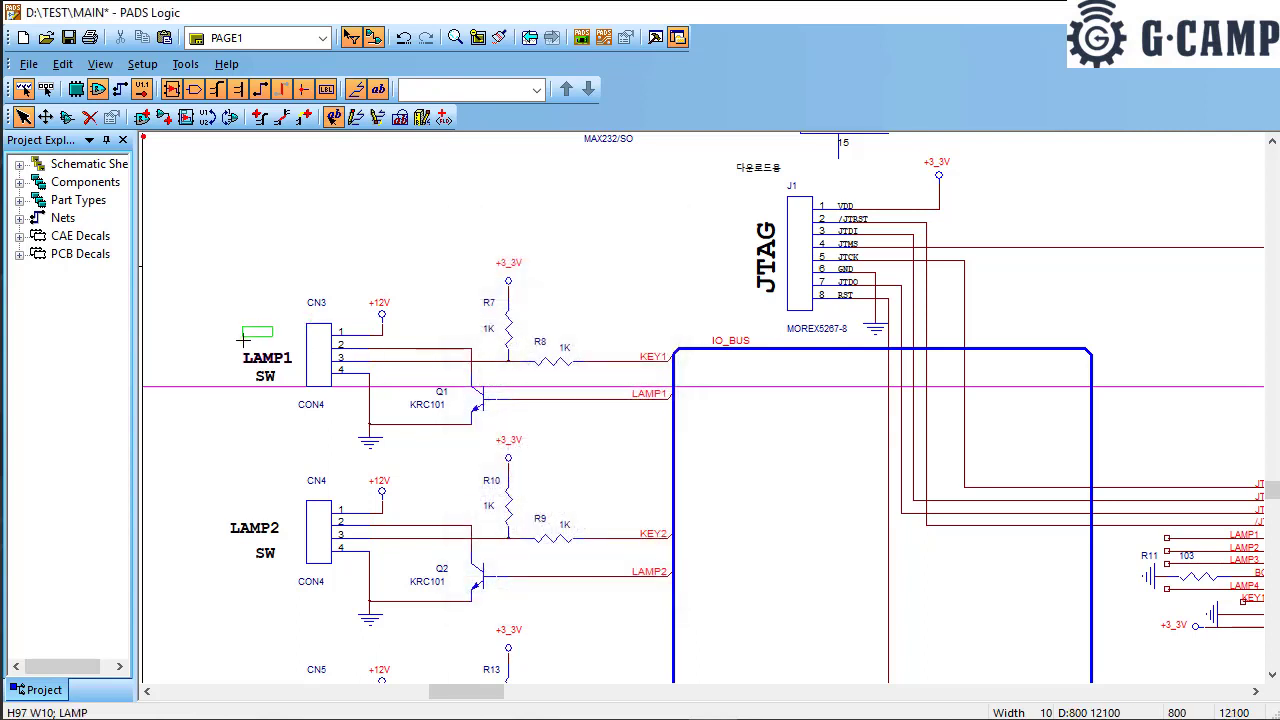
{"action": "left_click", "coordinate": [256, 332]}
{"action": "key", "text": "Escape"}
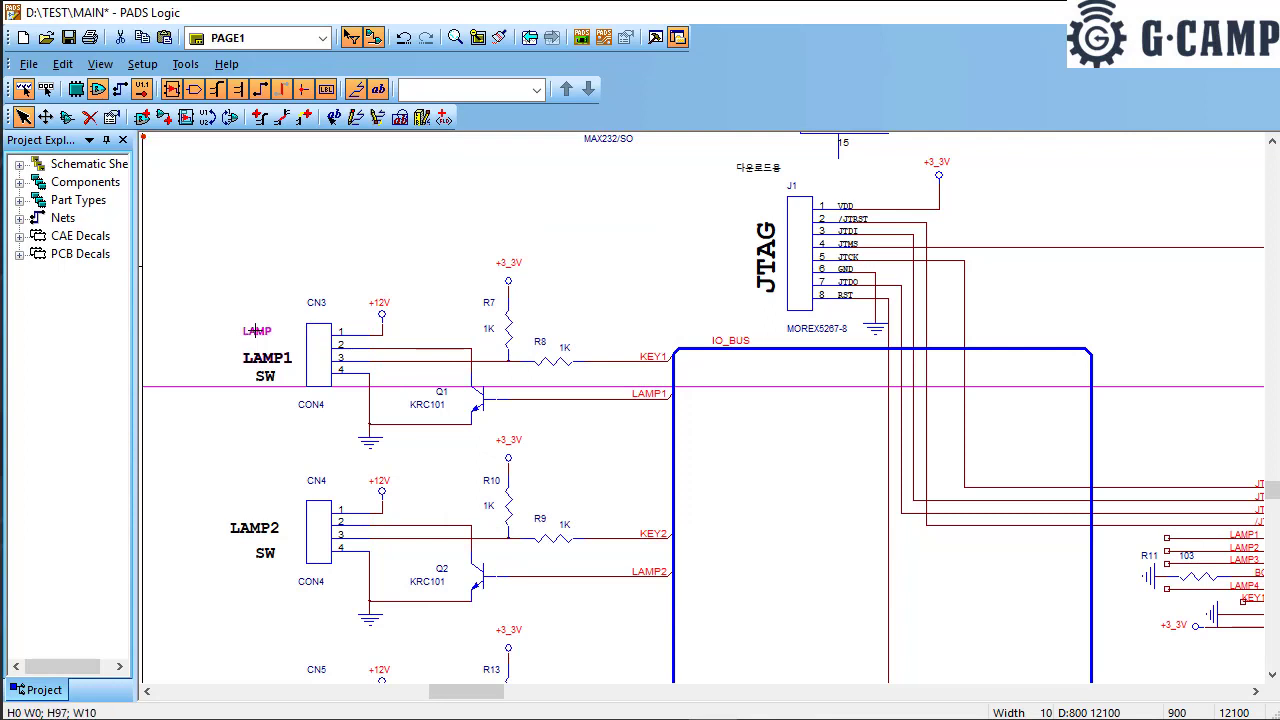
Step: Set the new LAMP text's size to 10 pts and move it slightly closer to the LAMP1 text
{"action": "double_click", "coordinate": [256, 331]}
{"action": "double_click", "coordinate": [487, 464]}
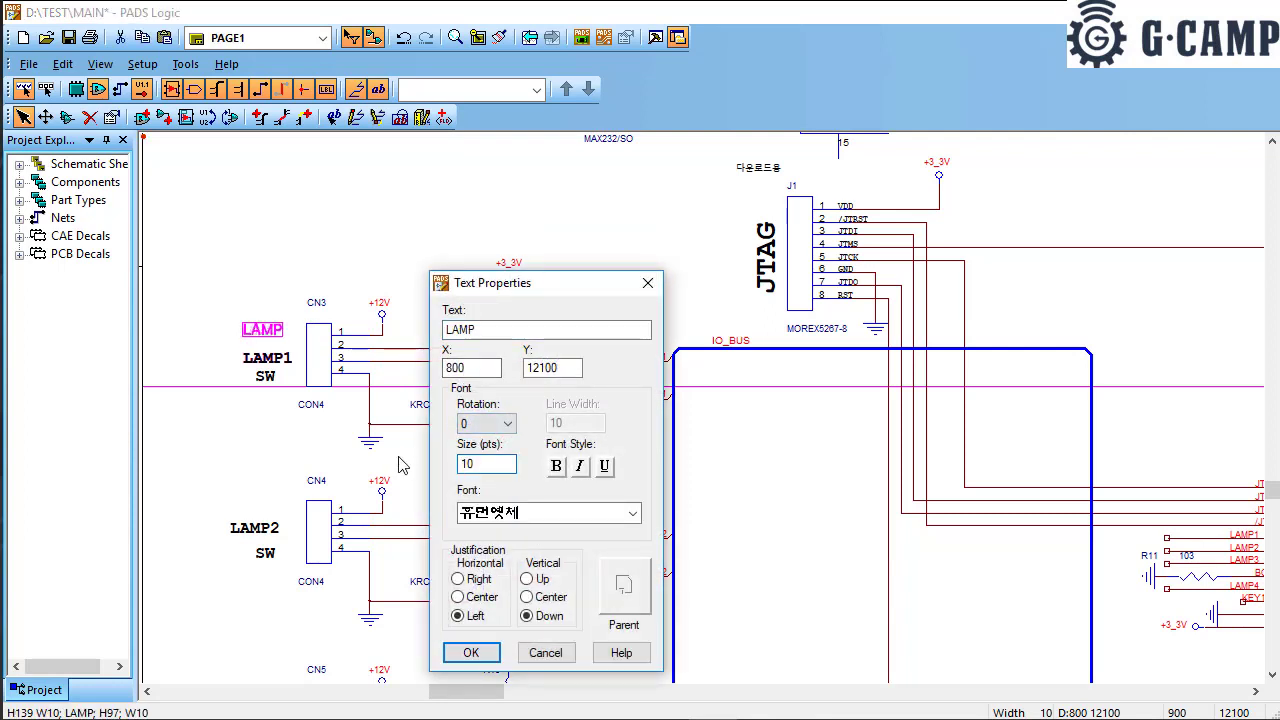
{"action": "key", "text": "Return"}
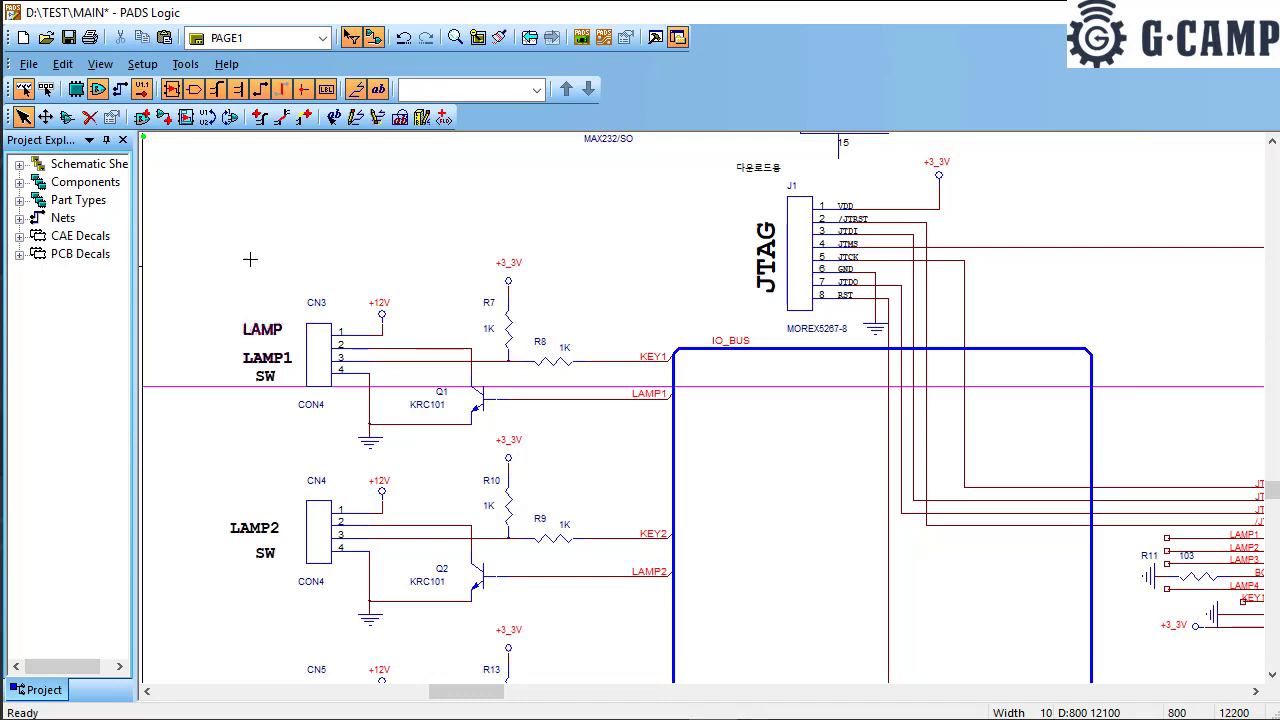
{"action": "mouse_move", "coordinate": [250, 330]}
{"action": "left_mouse_down"}
{"action": "mouse_move", "coordinate": [238, 320]}
{"action": "mouse_move", "coordinate": [250, 352]}
{"action": "mouse_move", "coordinate": [251, 340]}
{"action": "left_mouse_up"}
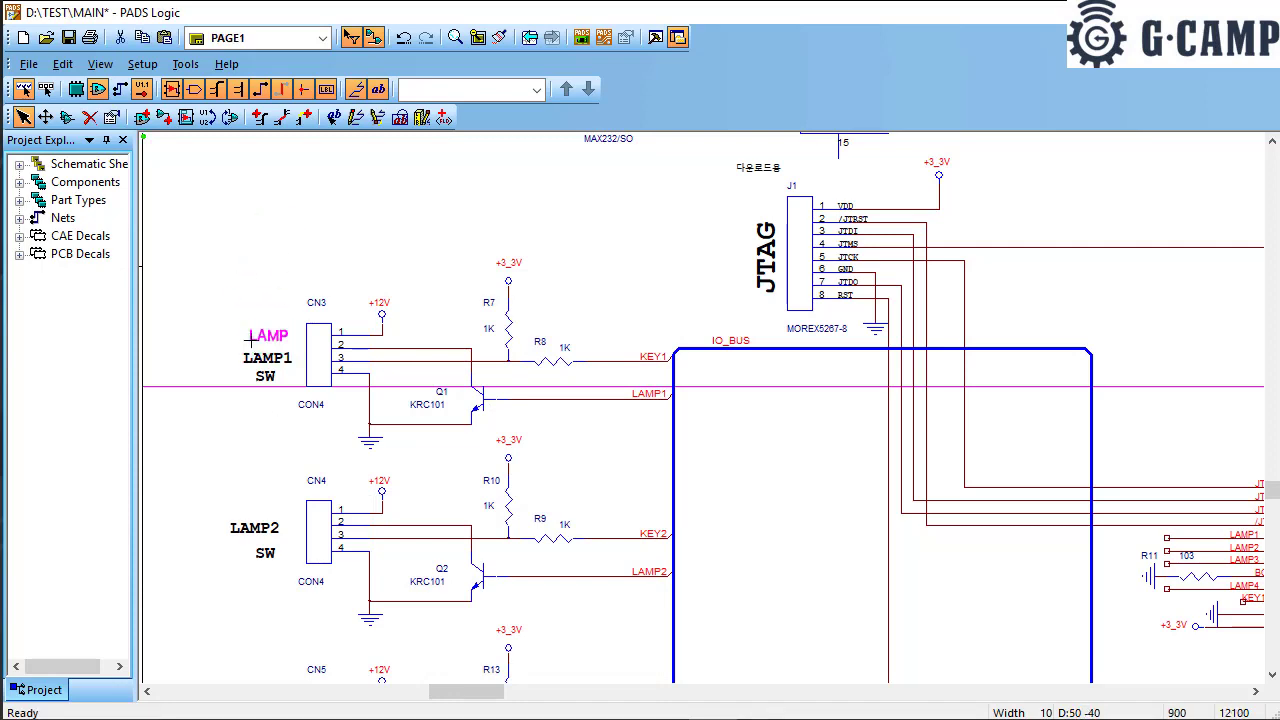
Step: Draw a closed 2D-line rectangle about 500 by 700 units around the LAMP, LAMP1 and SW texts beside CN3
{"action": "left_click", "coordinate": [471, 331]}
{"action": "scroll", "coordinate": [448, 302], "scroll_direction": "up", "scroll_amount": 1}
{"action": "scroll", "coordinate": [458, 303], "scroll_direction": "up", "scroll_amount": 2, "text": "ctrl"}
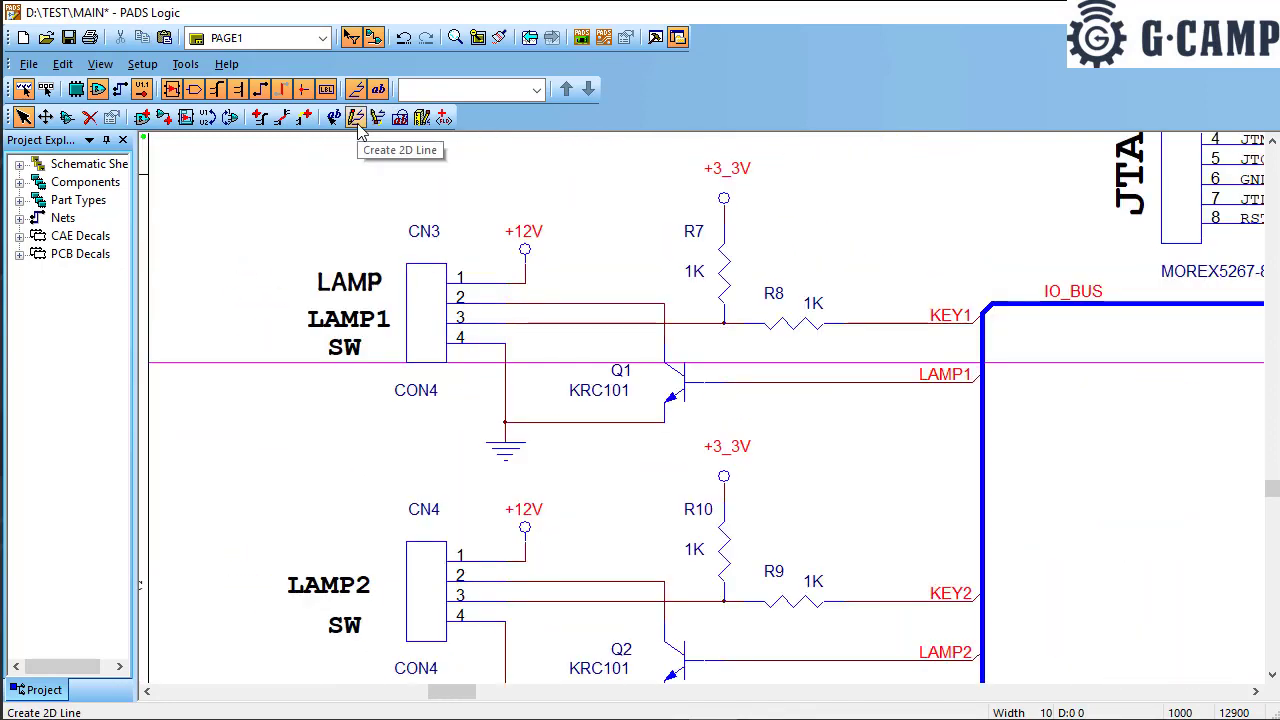
{"action": "left_click", "coordinate": [358, 122]}
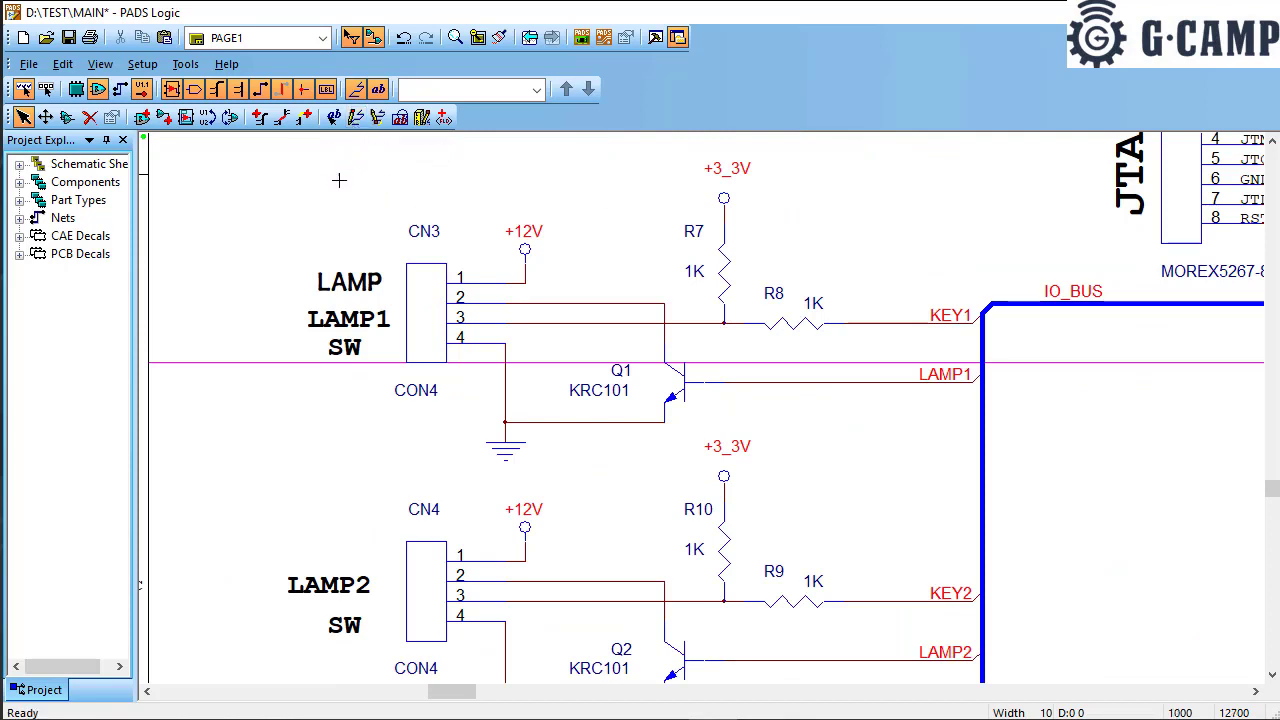
{"action": "left_click", "coordinate": [356, 119]}
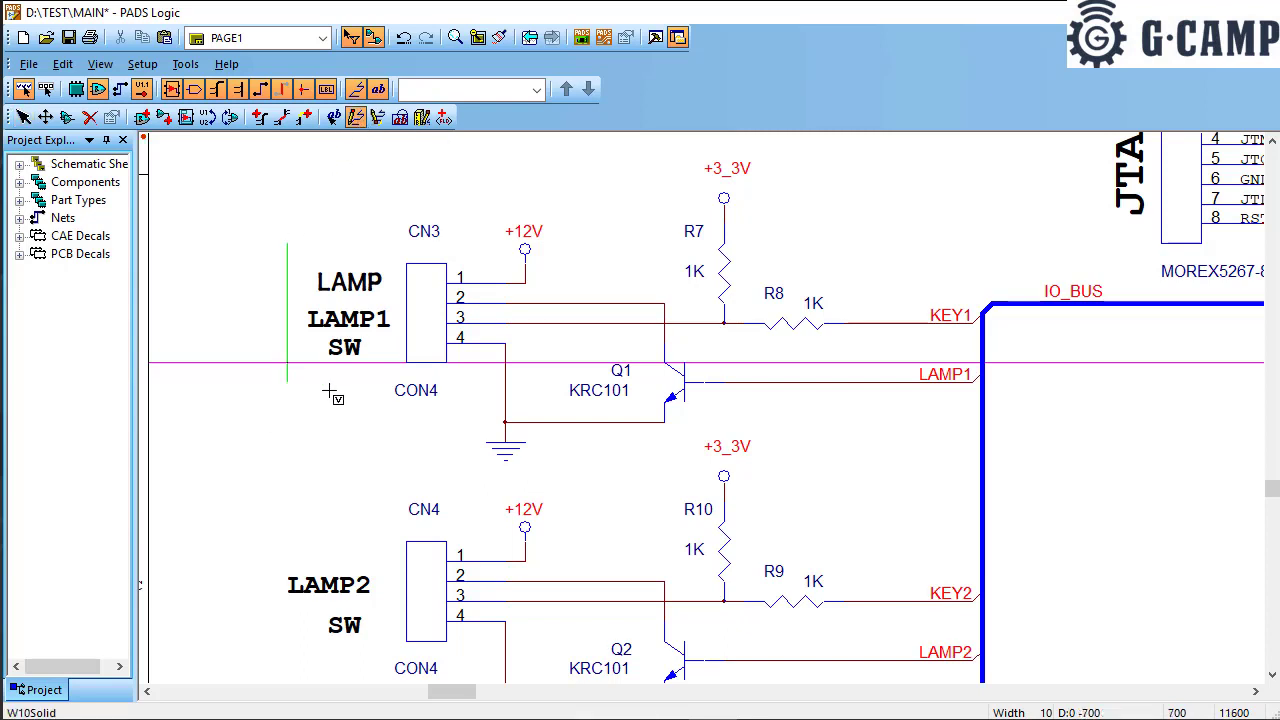
{"action": "left_click", "coordinate": [386, 382]}
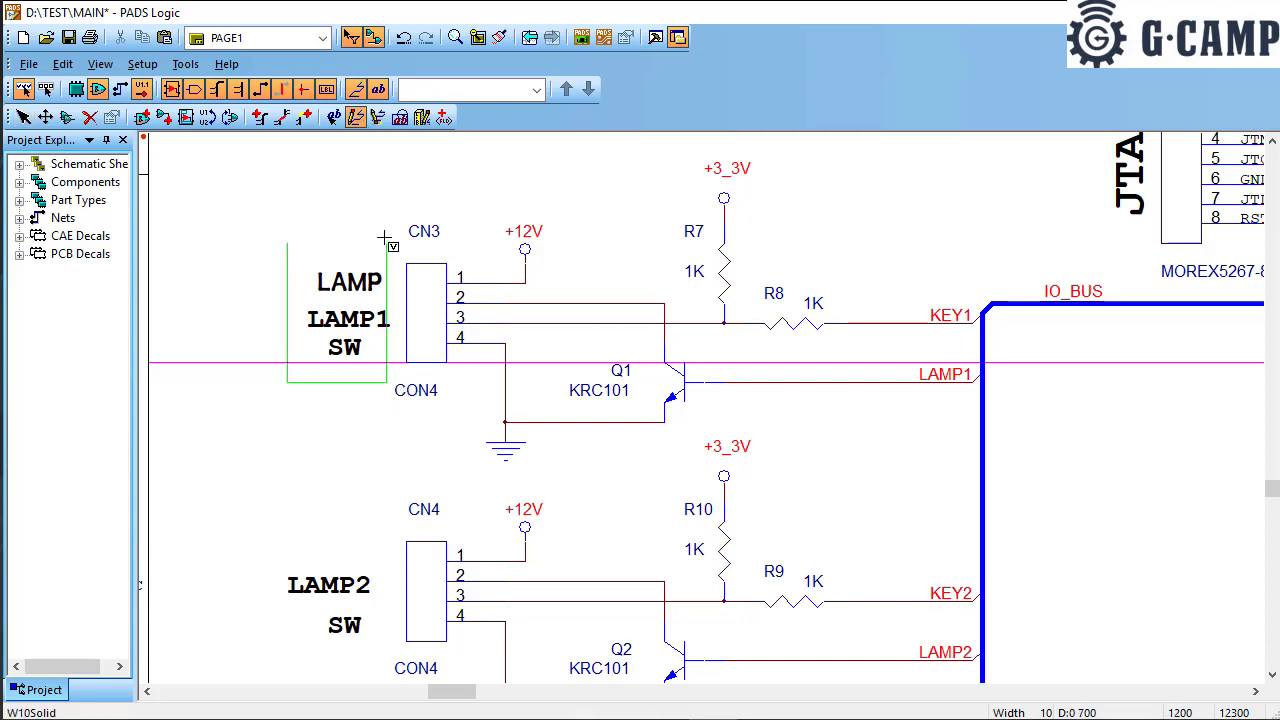
{"action": "left_click", "coordinate": [287, 243]}
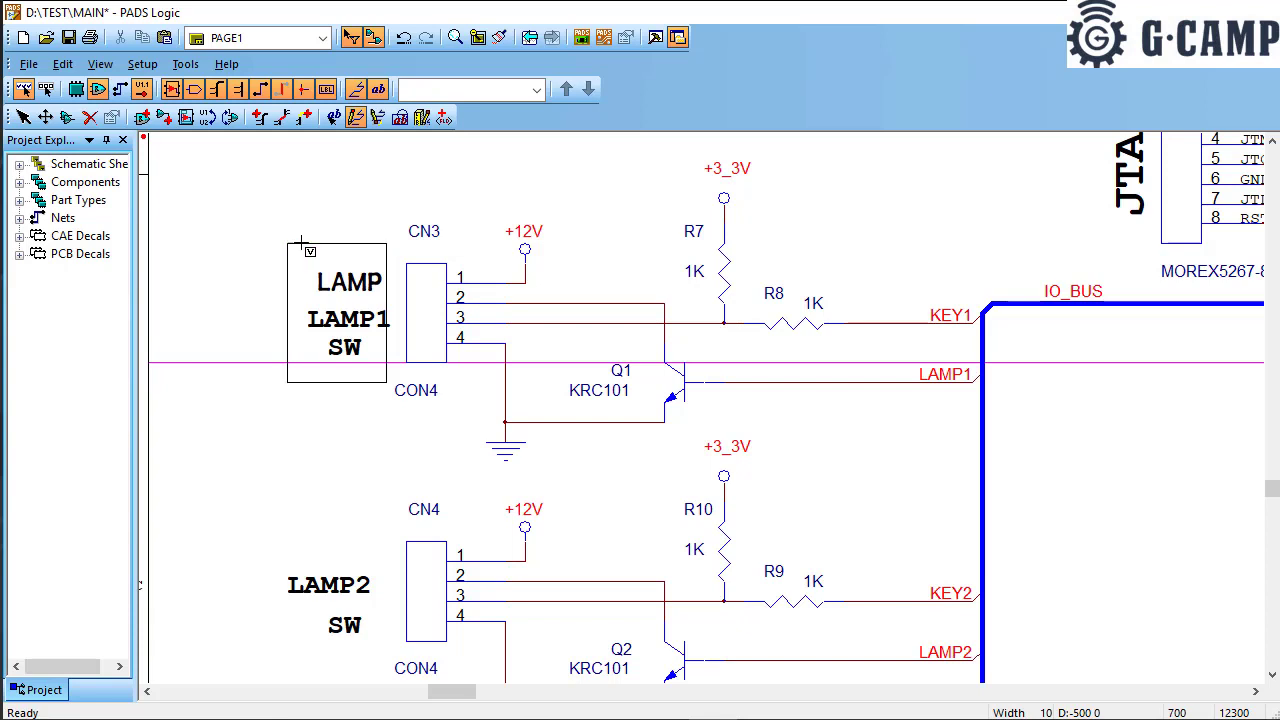
Step: Move the new rectangle about 600 units to the left, clear of the LAMP, LAMP1 and SW texts beside CN3
{"action": "left_click", "coordinate": [379, 119]}
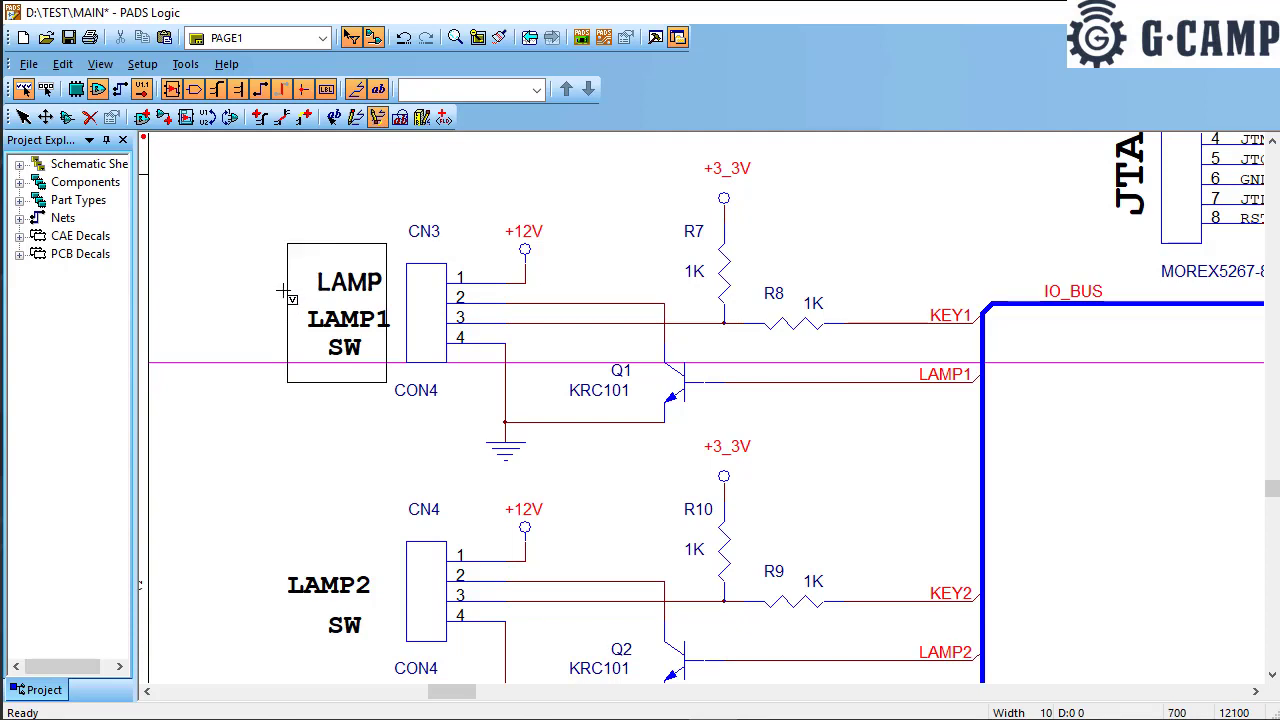
{"action": "scroll", "coordinate": [405, 246], "scroll_direction": "down", "scroll_amount": 1}
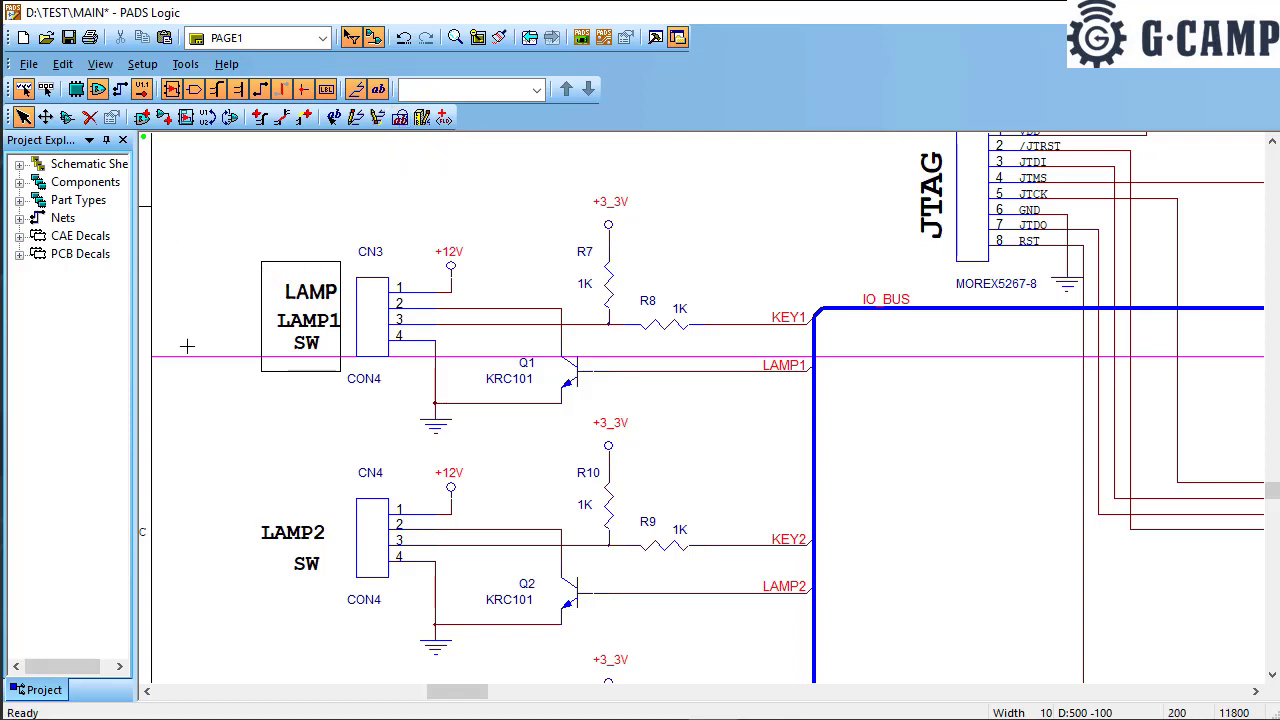
{"action": "left_click_drag", "start_coordinate": [260, 297], "coordinate": [166, 297]}
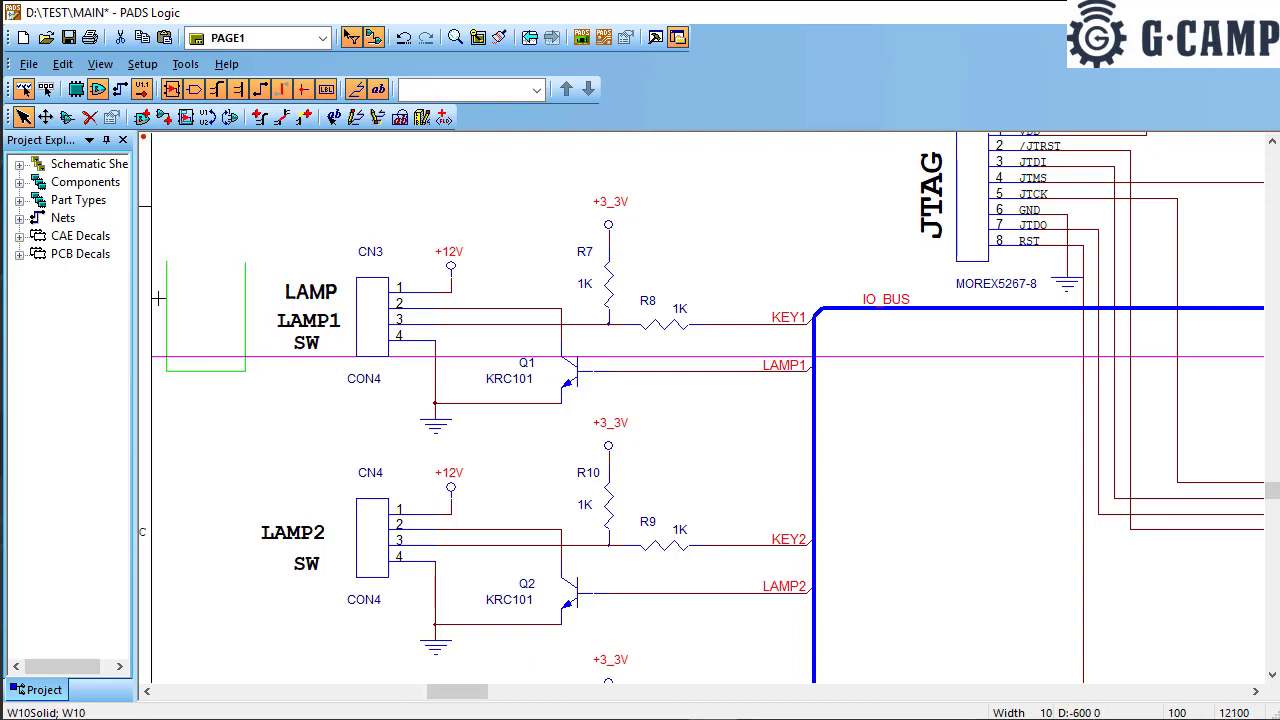
Step: Select the rectangle together with the LAMP, LAMP1 and SW texts and examine the Combine command offered for the selection
{"action": "left_click", "coordinate": [312, 297]}
{"action": "right_click", "coordinate": [312, 305]}
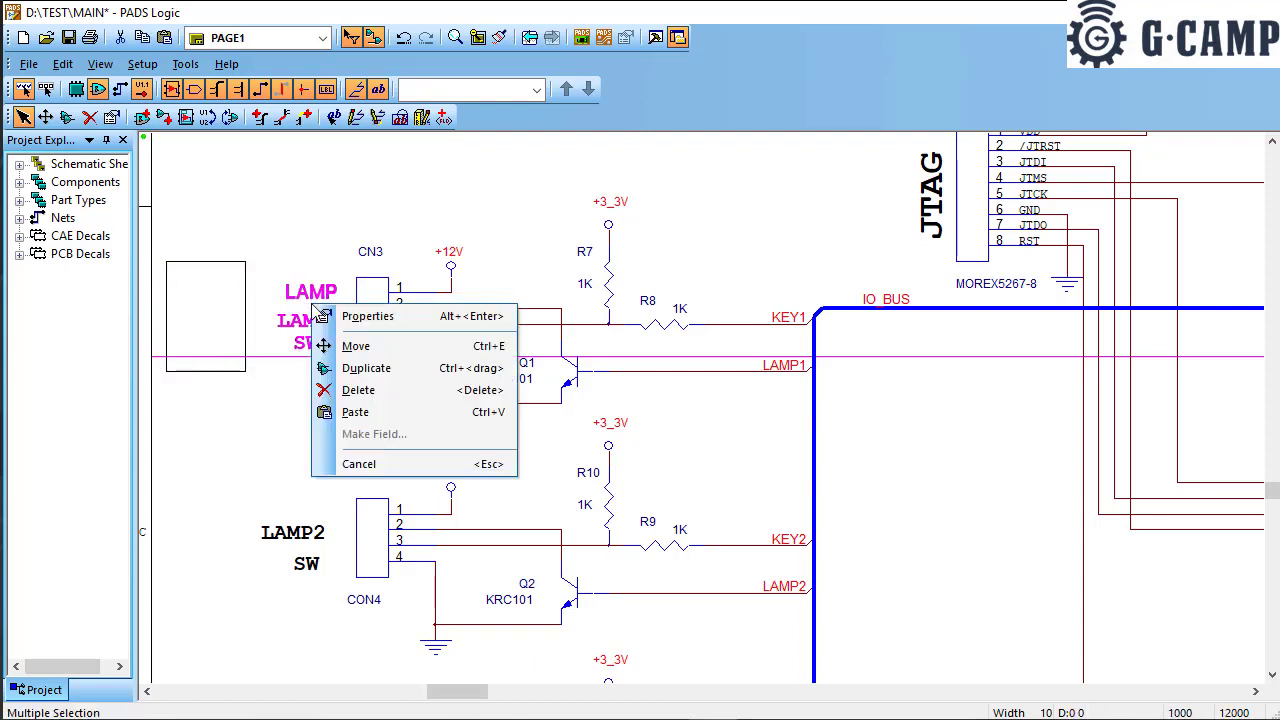
{"action": "left_click", "coordinate": [244, 411]}
{"action": "left_click_drag", "start_coordinate": [313, 410], "coordinate": [160, 234]}
{"action": "right_click", "coordinate": [297, 305]}
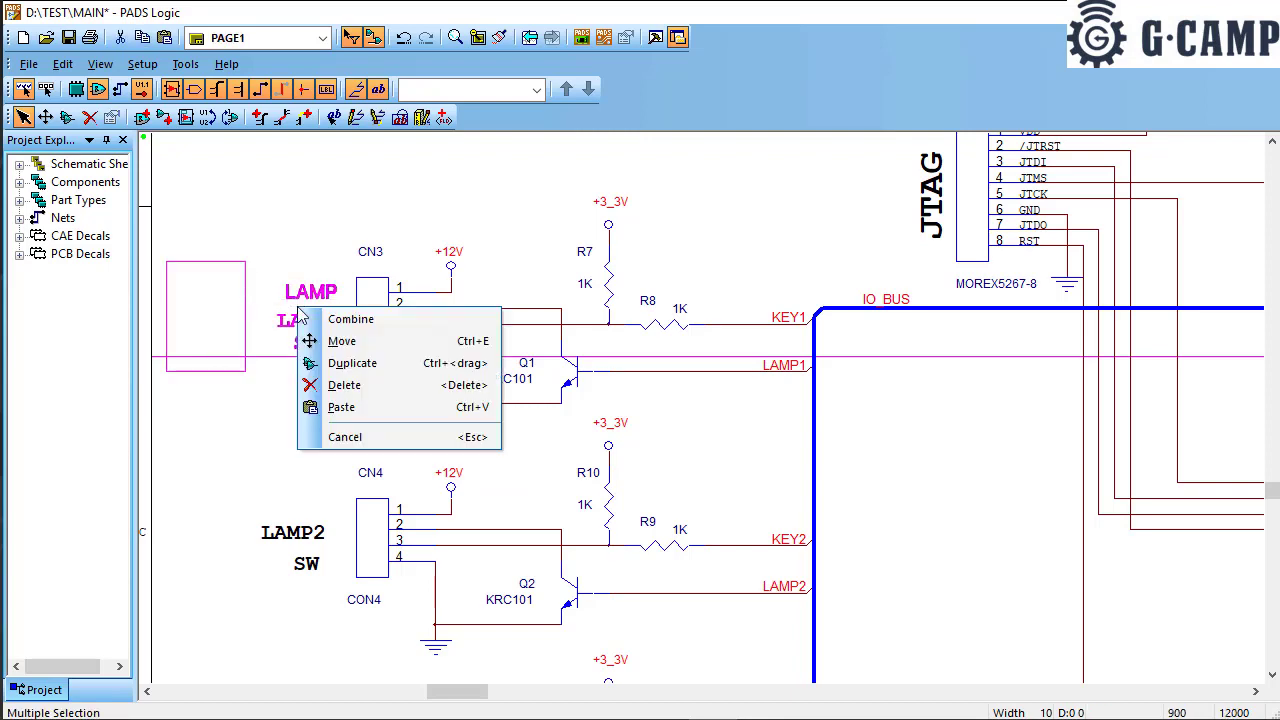
{"action": "left_click", "coordinate": [228, 323]}
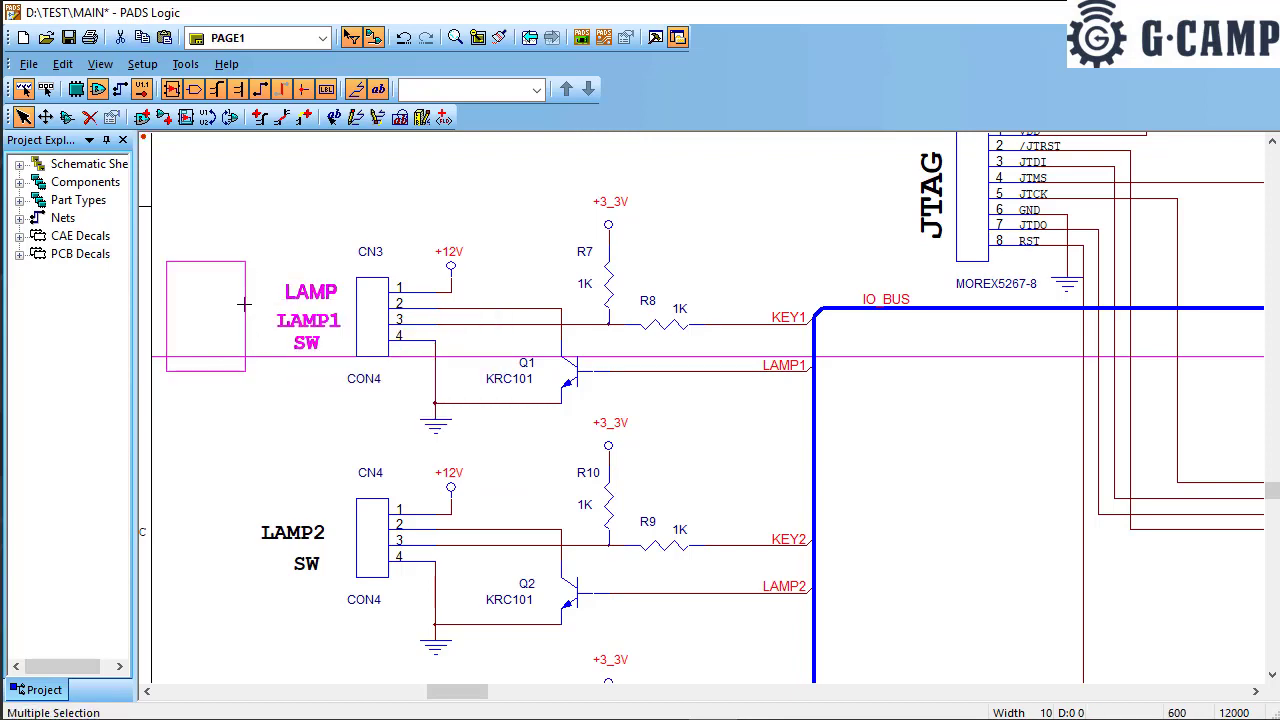
Step: Select the sheet border with its title block and examine the Combine command offered for that selection
{"action": "scroll", "coordinate": [244, 304], "scroll_direction": "down", "scroll_amount": 3}
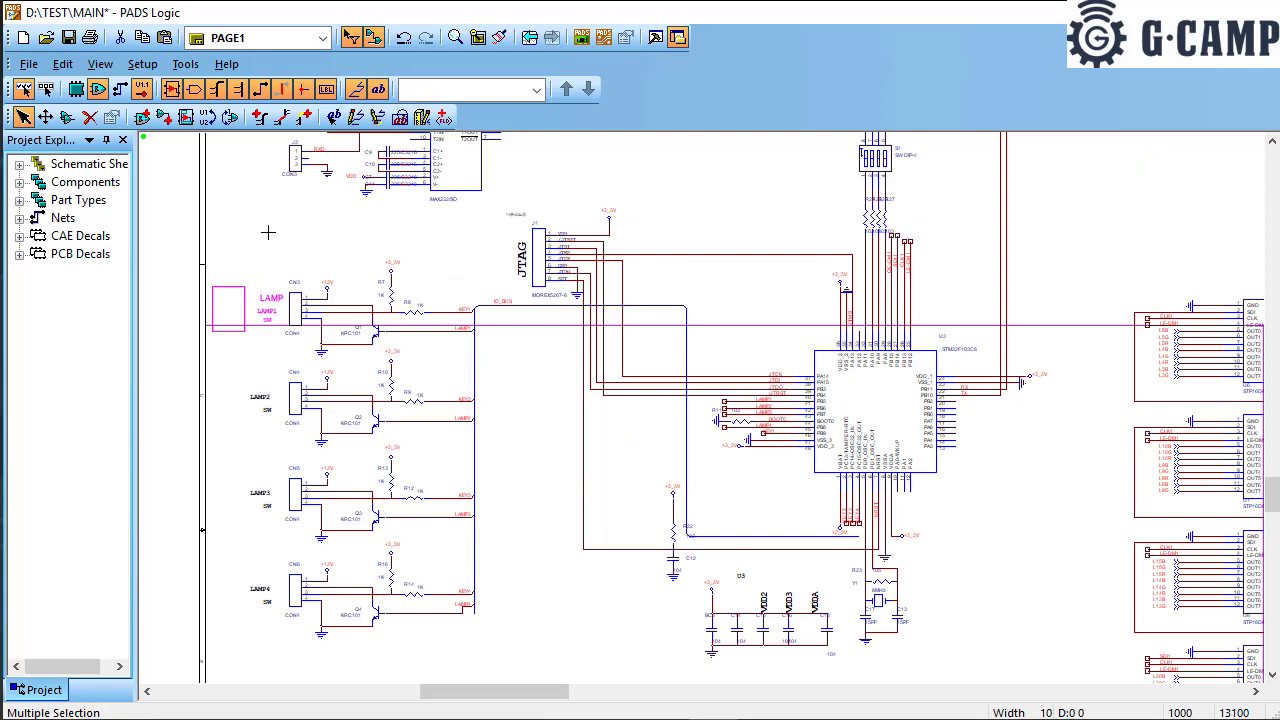
{"action": "scroll", "coordinate": [268, 232], "scroll_direction": "down", "scroll_amount": 2}
{"action": "scroll", "coordinate": [280, 240], "scroll_direction": "down", "scroll_amount": 2}
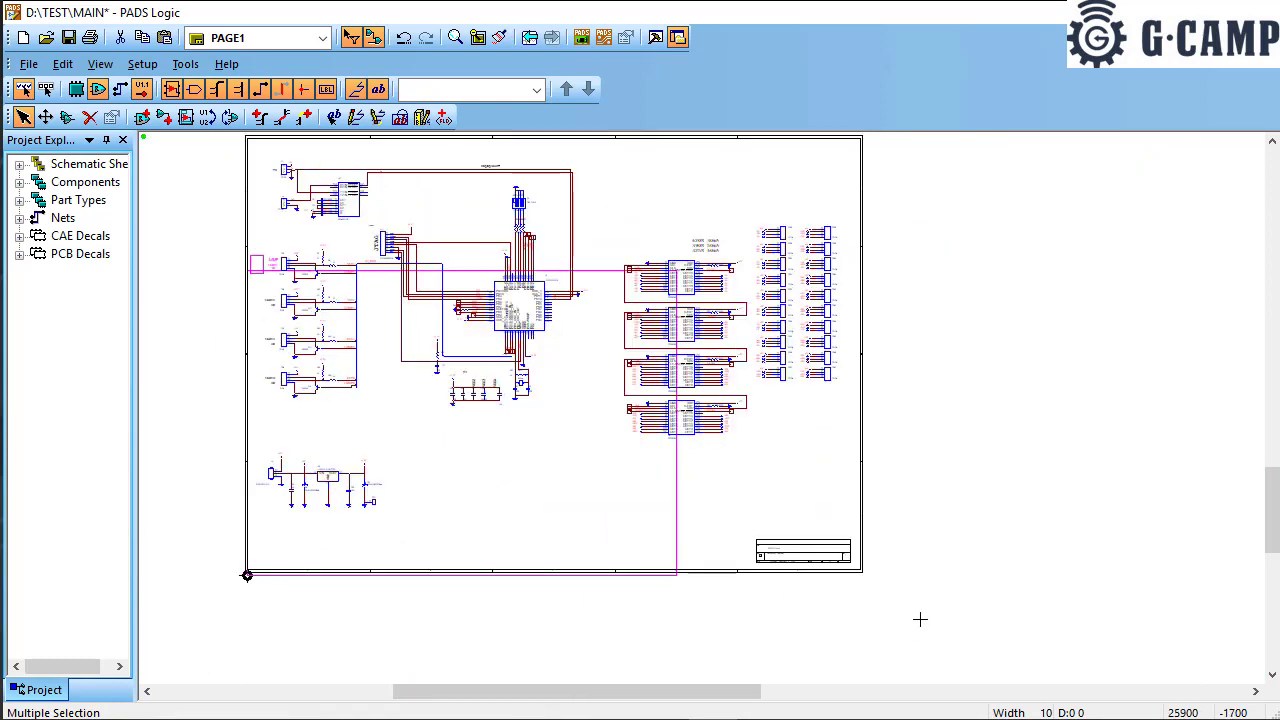
{"action": "left_click_drag", "start_coordinate": [920, 619], "coordinate": [724, 514]}
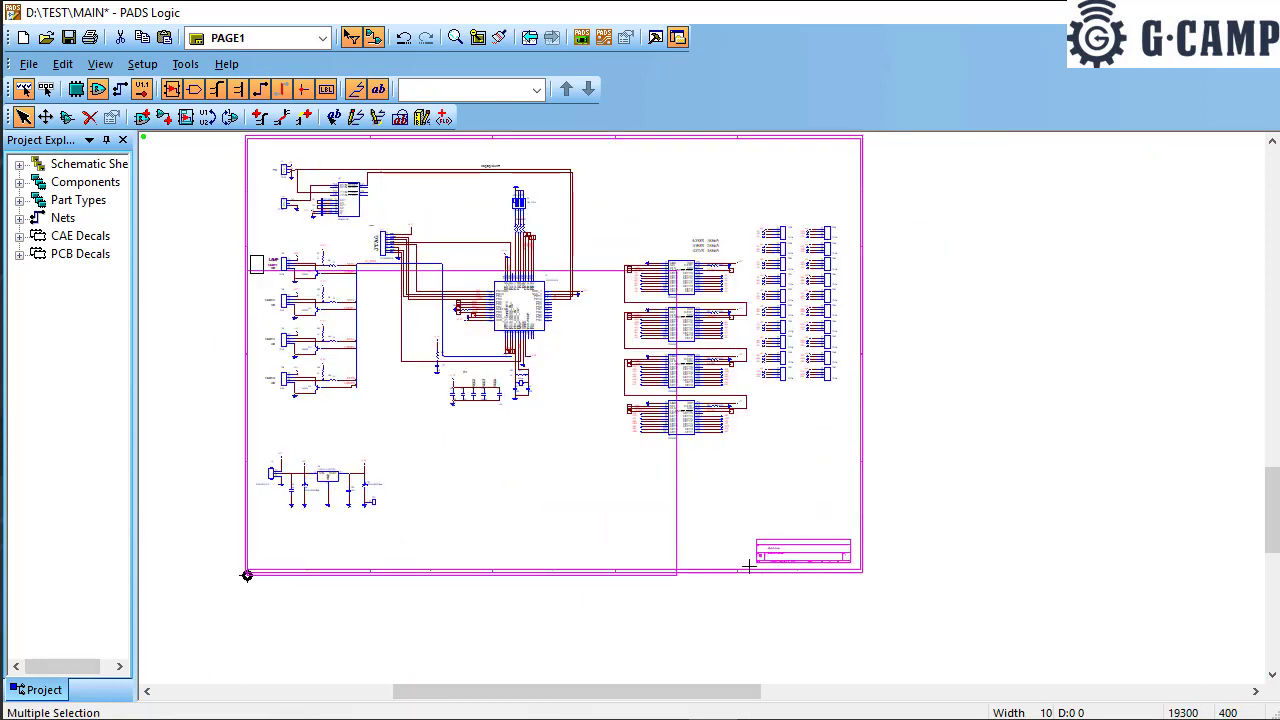
{"action": "right_click", "coordinate": [773, 549]}
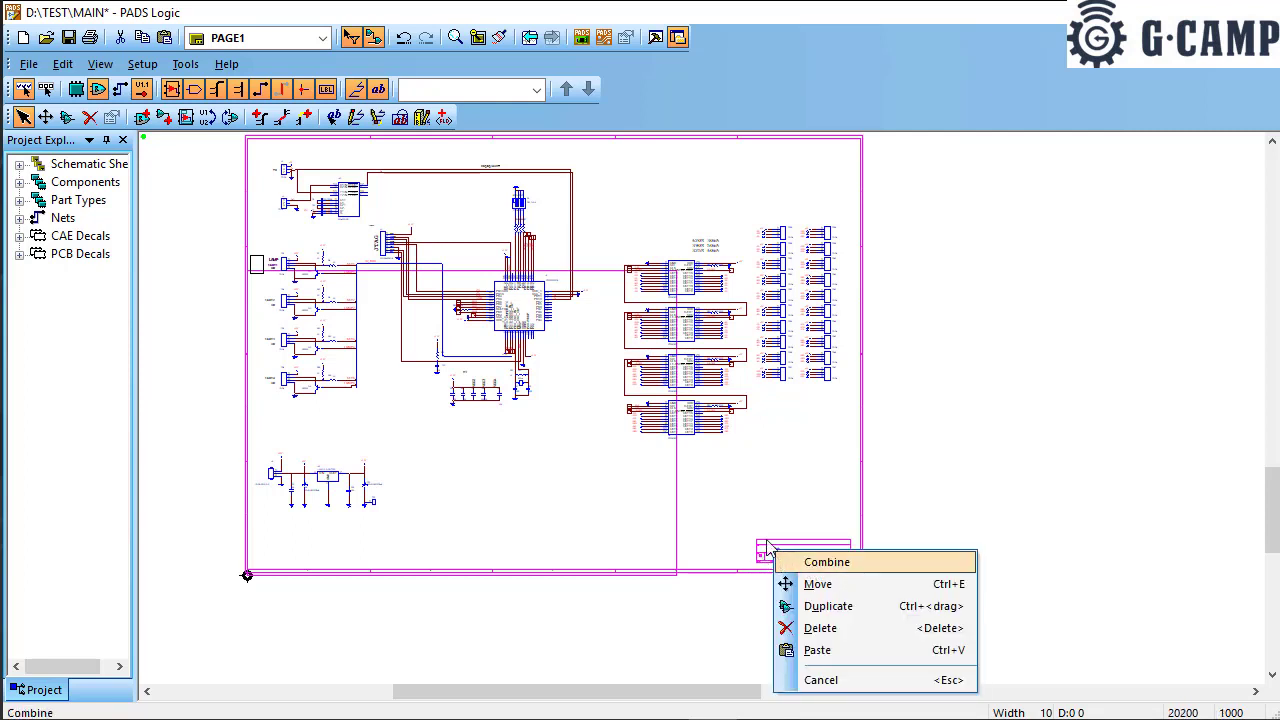
{"action": "left_click", "coordinate": [412, 407]}
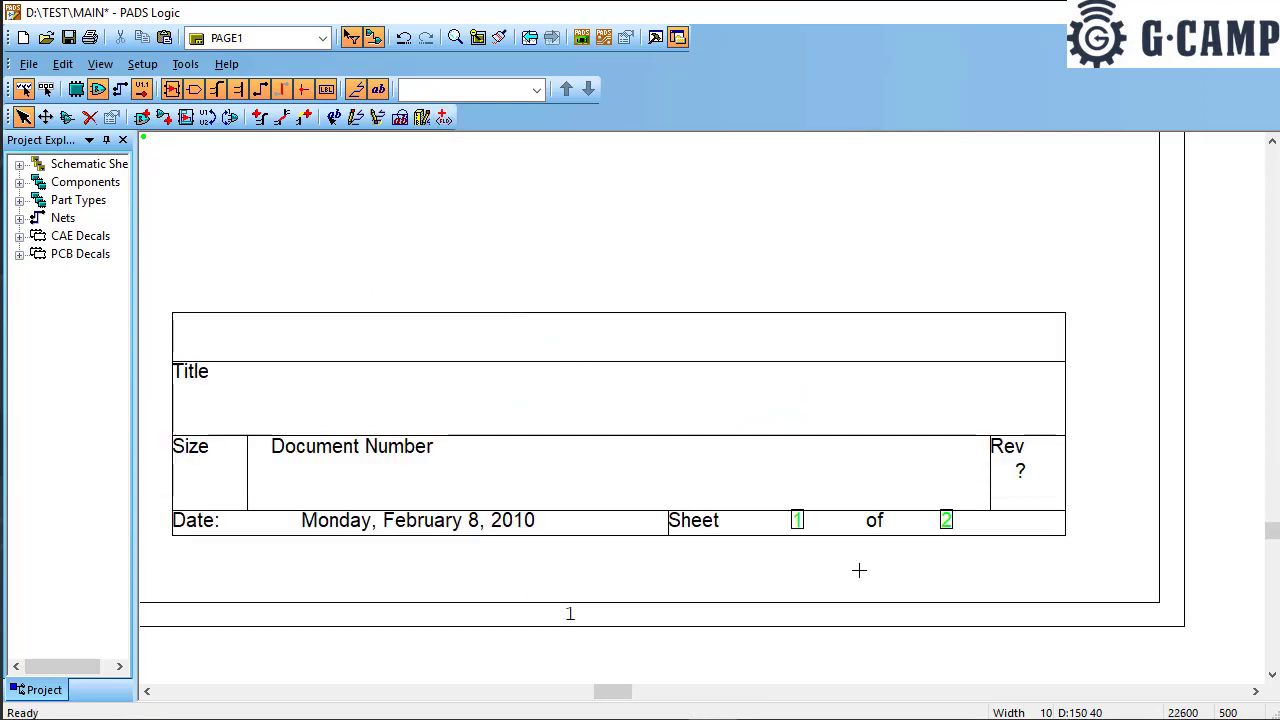
Step: Add a File Name field at 10 pts and place it in the title block's Title cell
{"action": "left_click", "coordinate": [444, 119]}
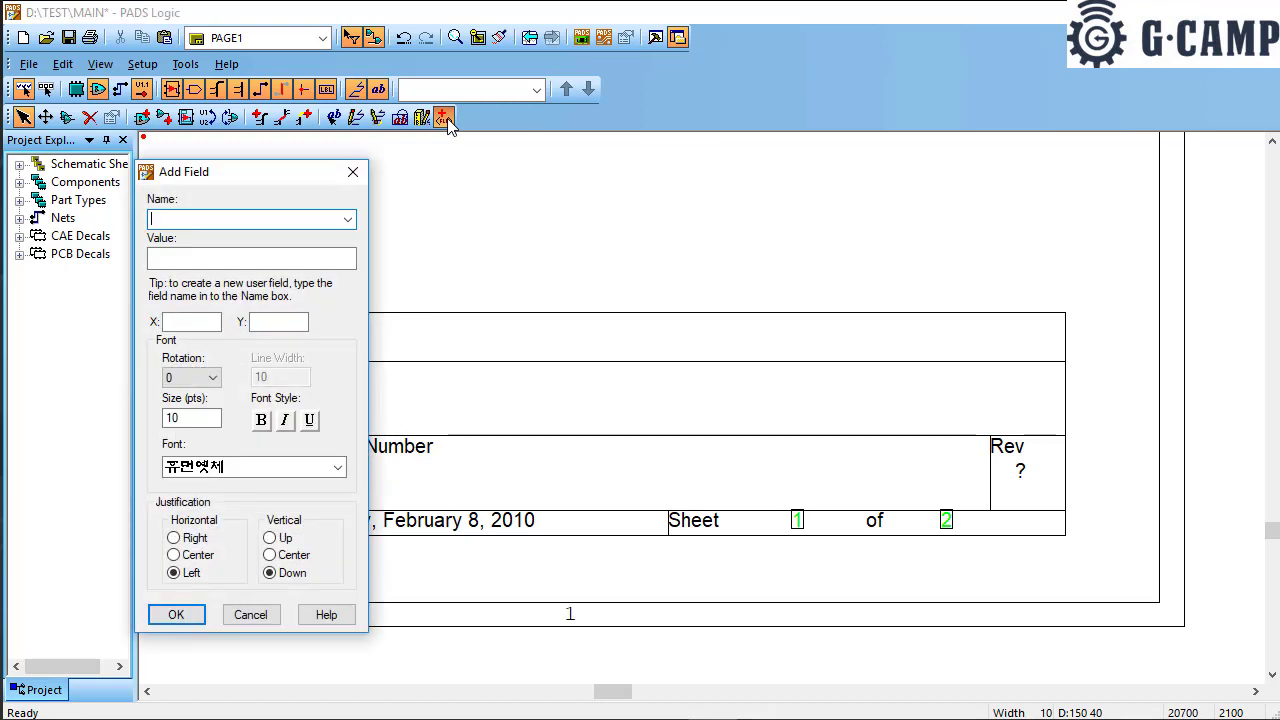
{"action": "left_click", "coordinate": [347, 219]}
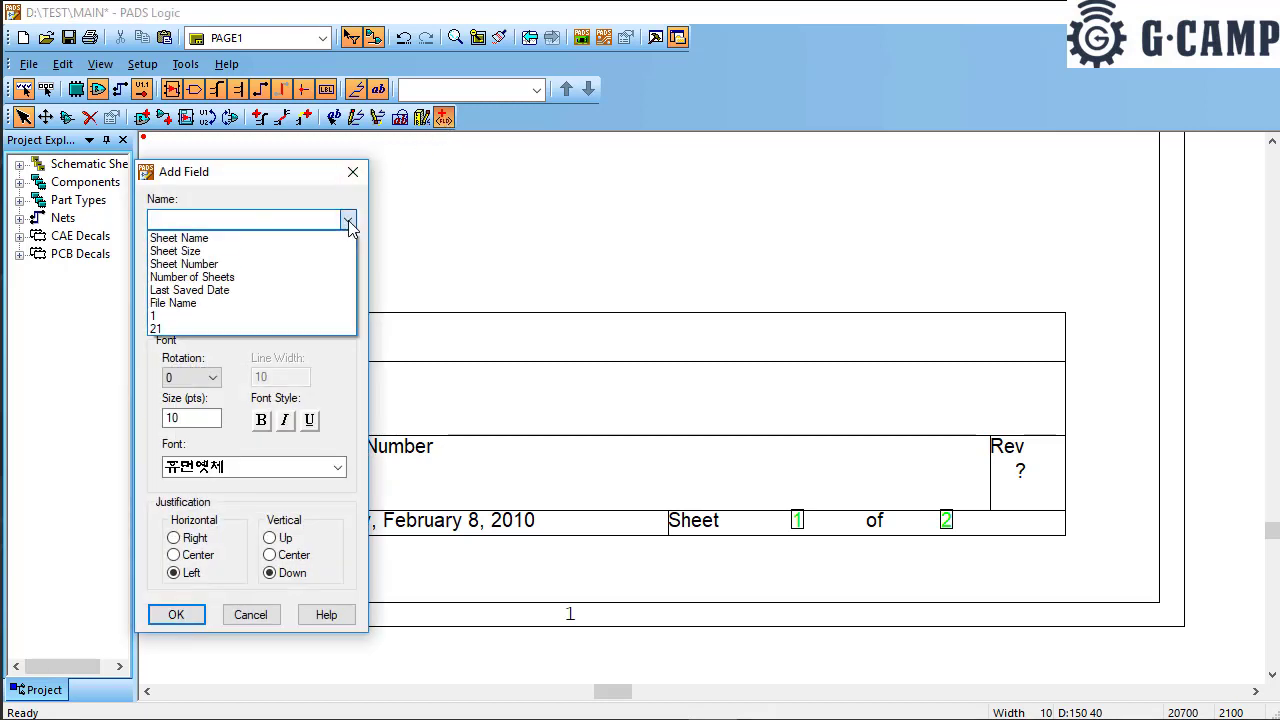
{"action": "left_click", "coordinate": [212, 305]}
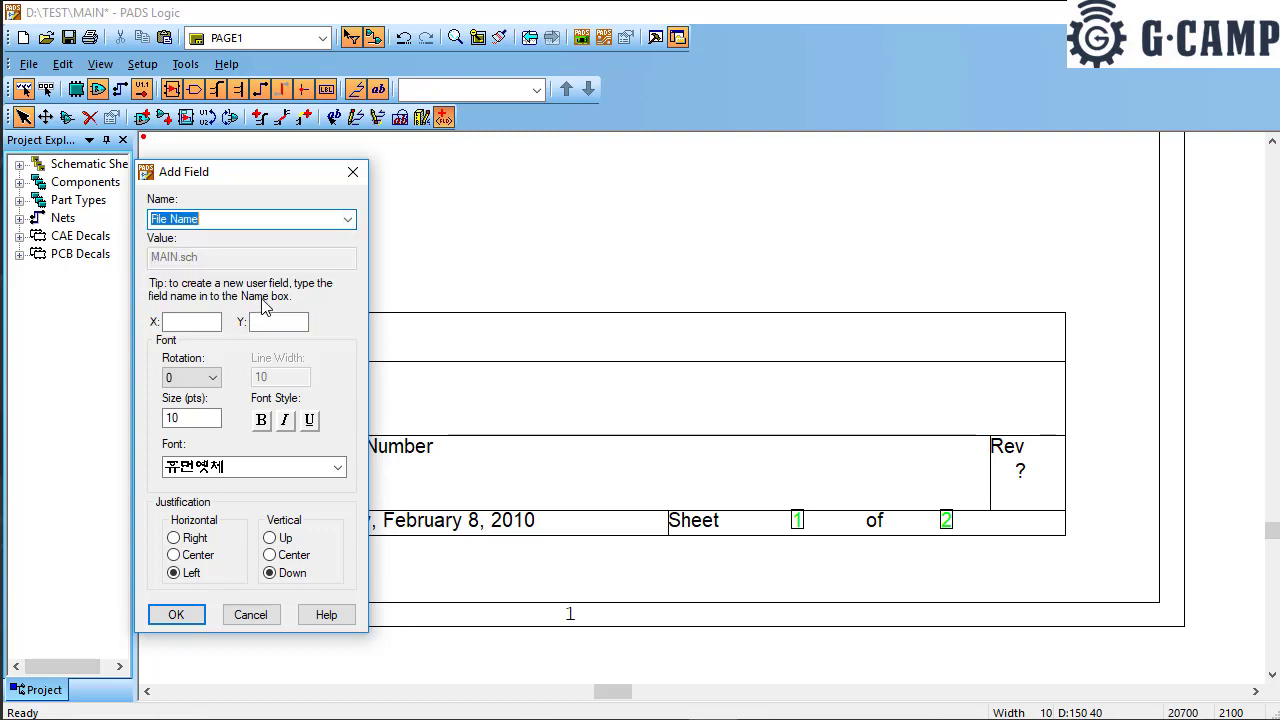
{"action": "left_click", "coordinate": [176, 614]}
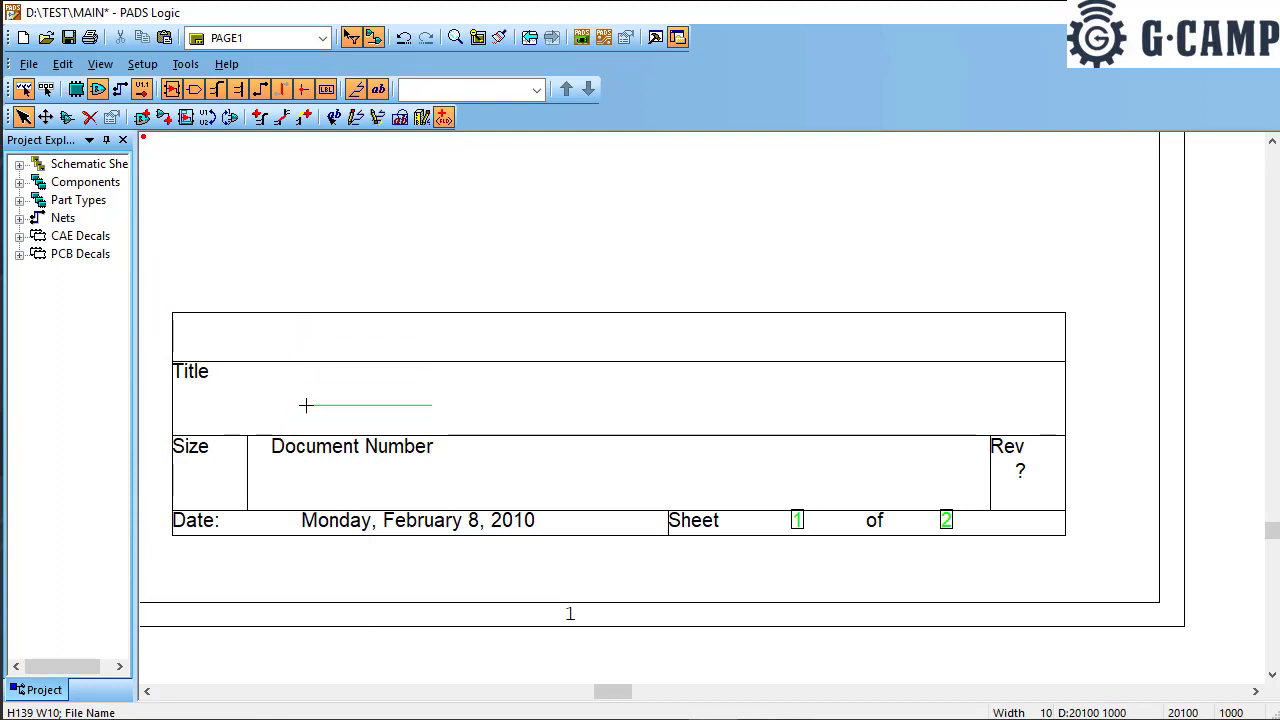
{"action": "left_click", "coordinate": [302, 405]}
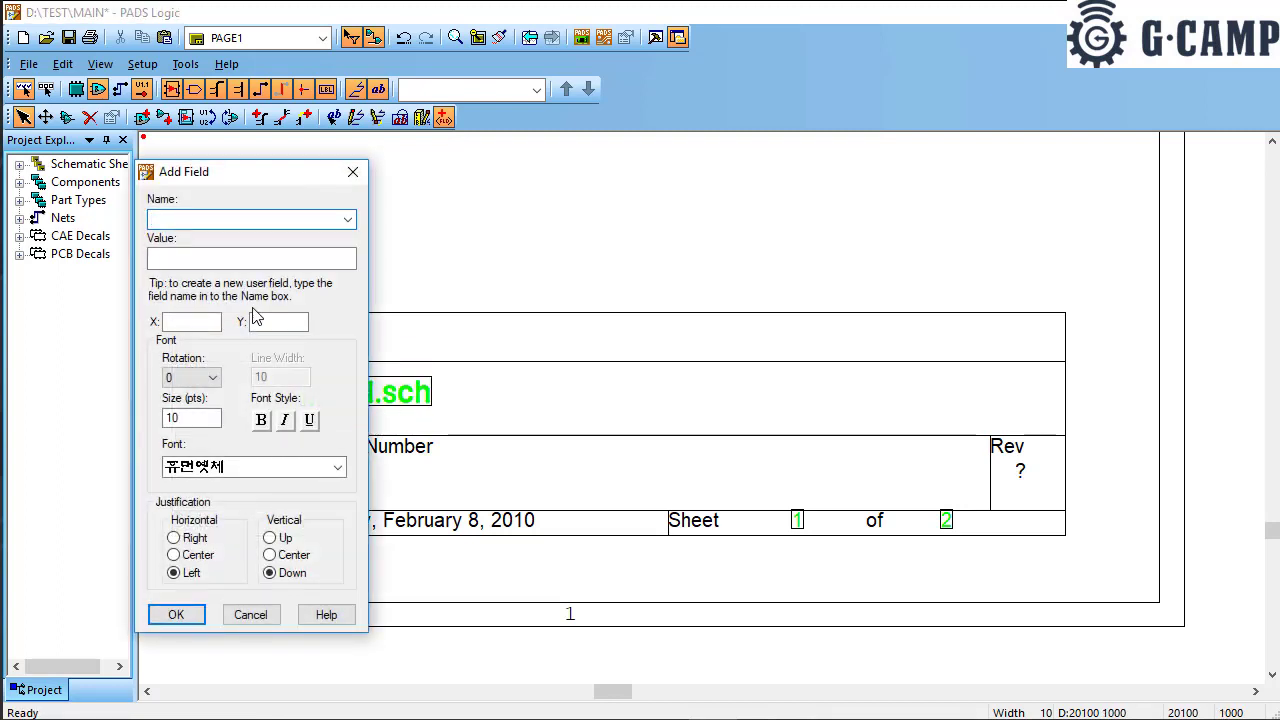
Step: Add a Sheet Size field at 10 pts and place it in the title block's Size cell
{"action": "left_click", "coordinate": [347, 219]}
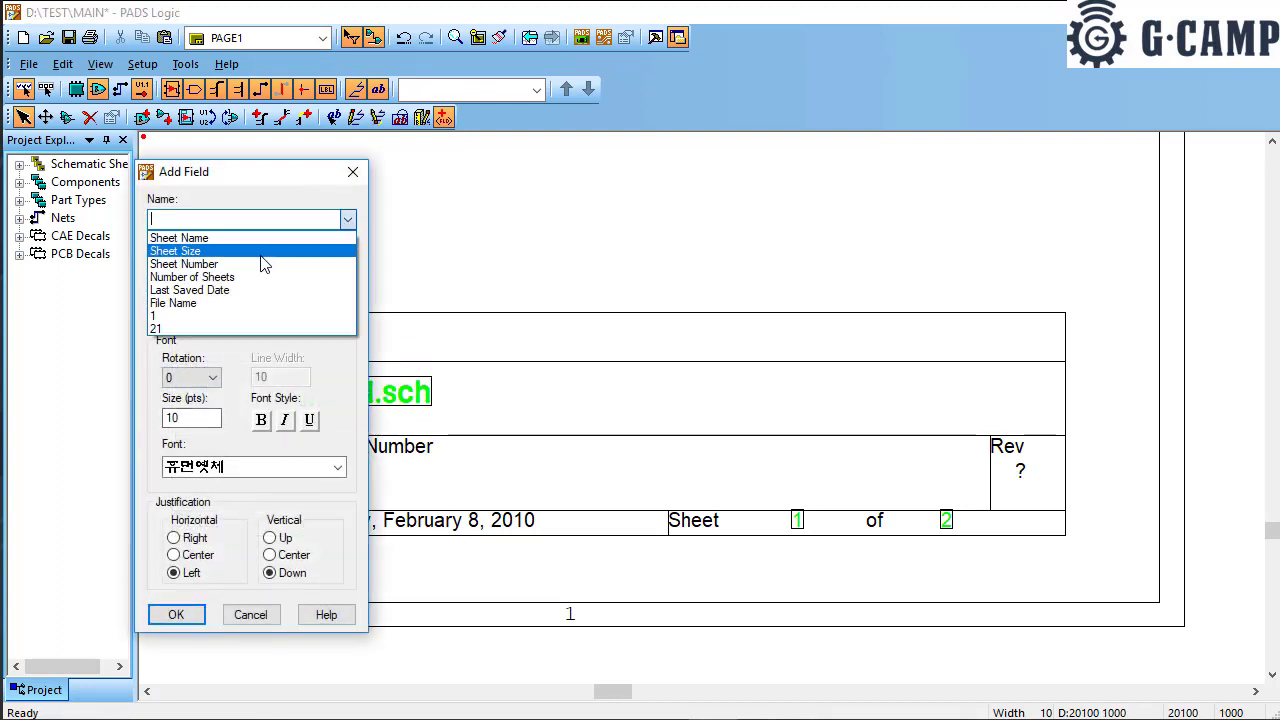
{"action": "left_click", "coordinate": [200, 251]}
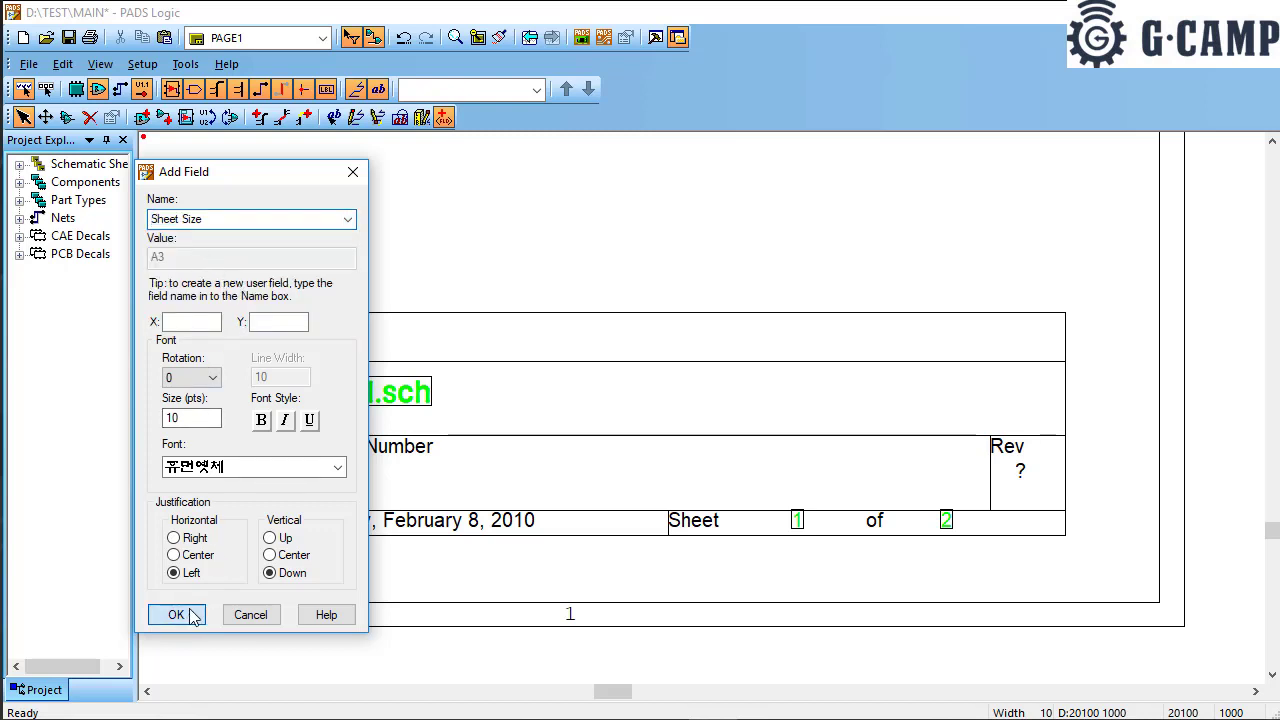
{"action": "left_click", "coordinate": [176, 614]}
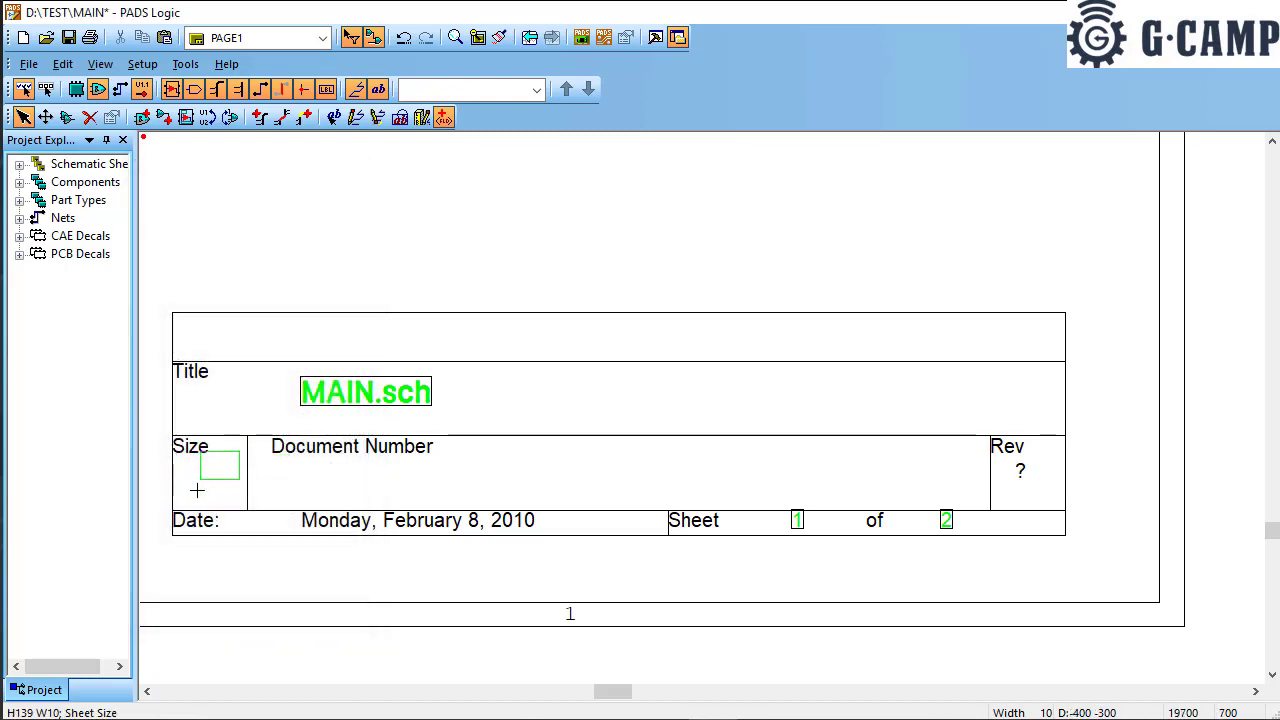
{"action": "left_click", "coordinate": [196, 489]}
{"action": "scroll", "coordinate": [200, 489], "scroll_direction": "down", "scroll_amount": 3}
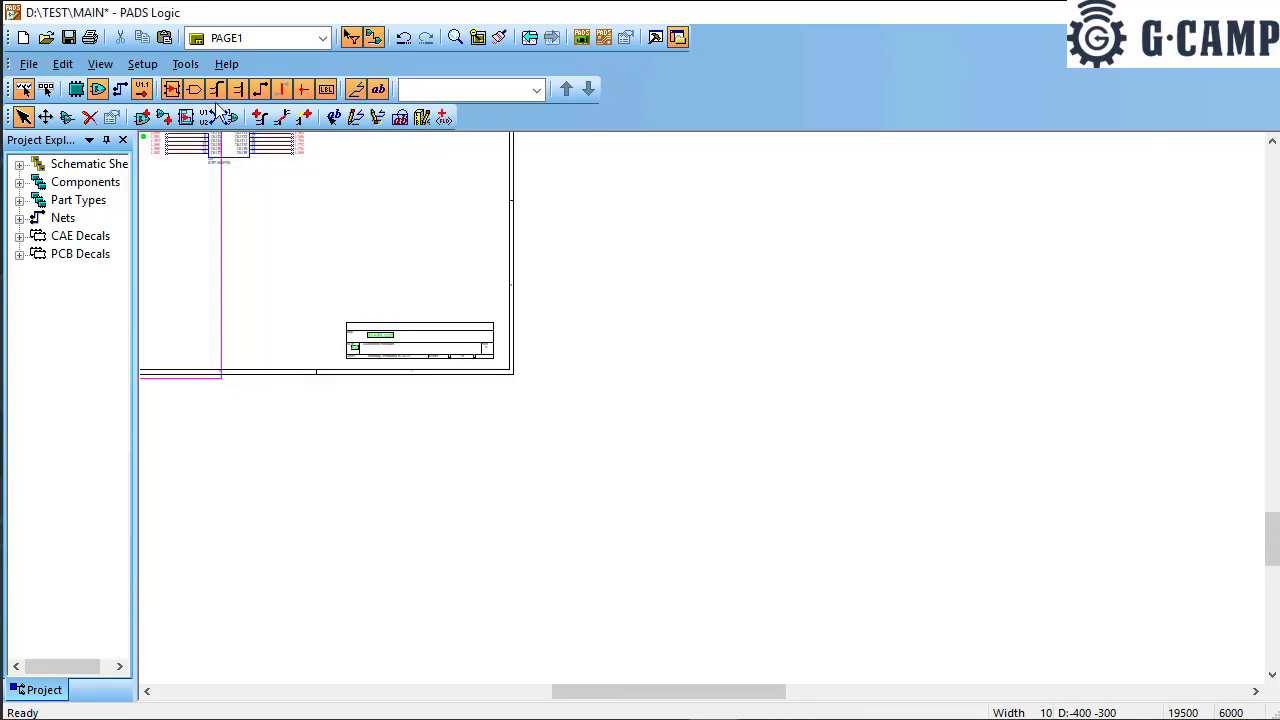
Step: Examine the list of numbered sheets in the Sheets dialog and close it
{"action": "left_click", "coordinate": [143, 64]}
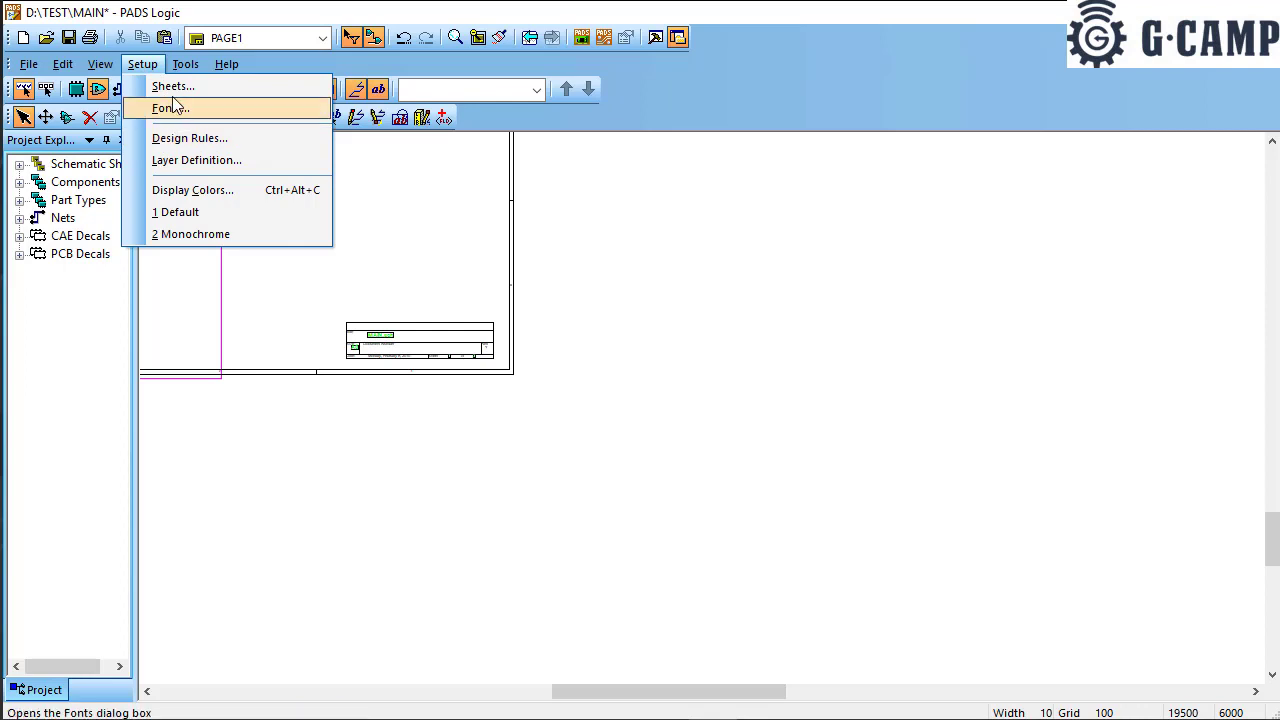
{"action": "left_click", "coordinate": [173, 87]}
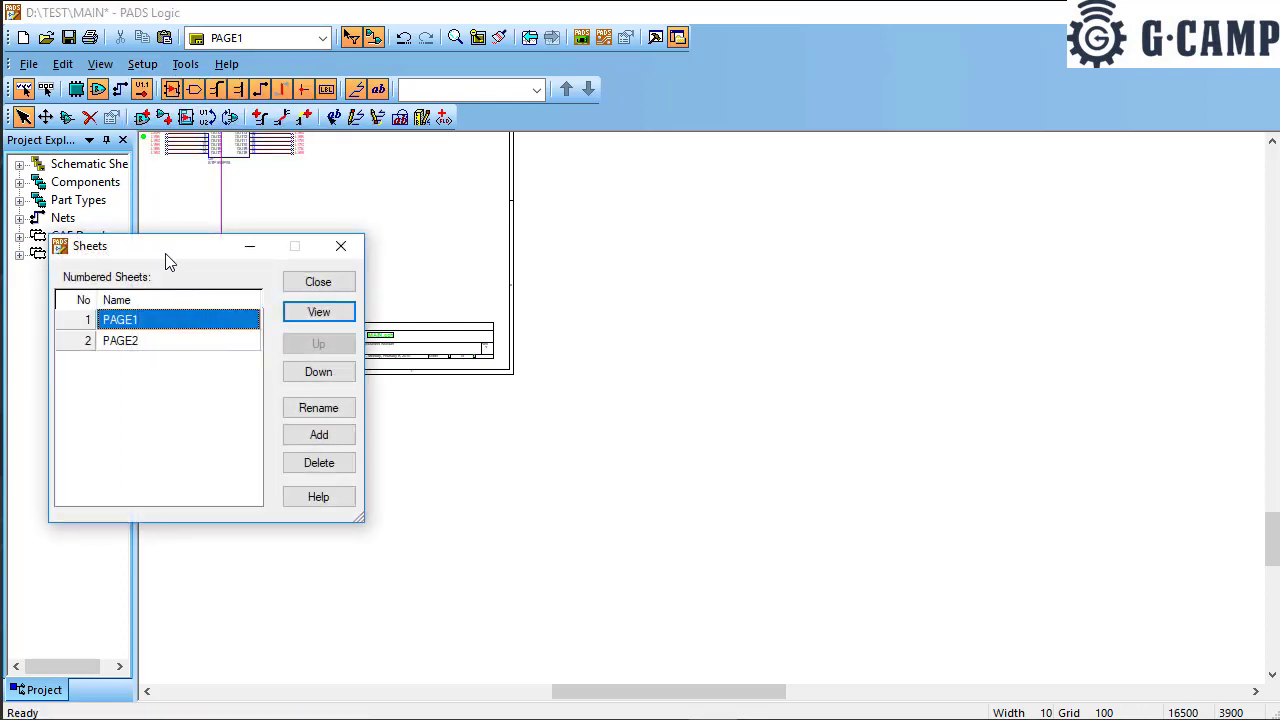
{"action": "left_click_drag", "start_coordinate": [193, 247], "coordinate": [278, 157]}
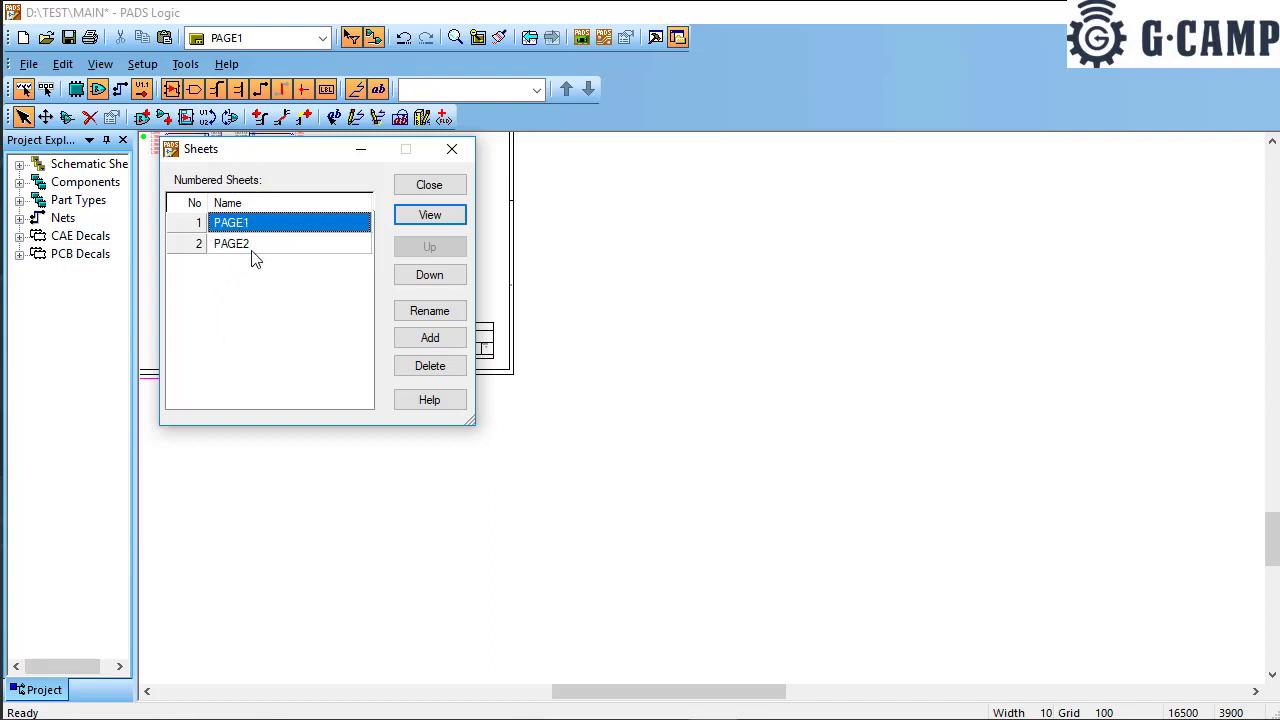
{"action": "left_click", "coordinate": [437, 186]}
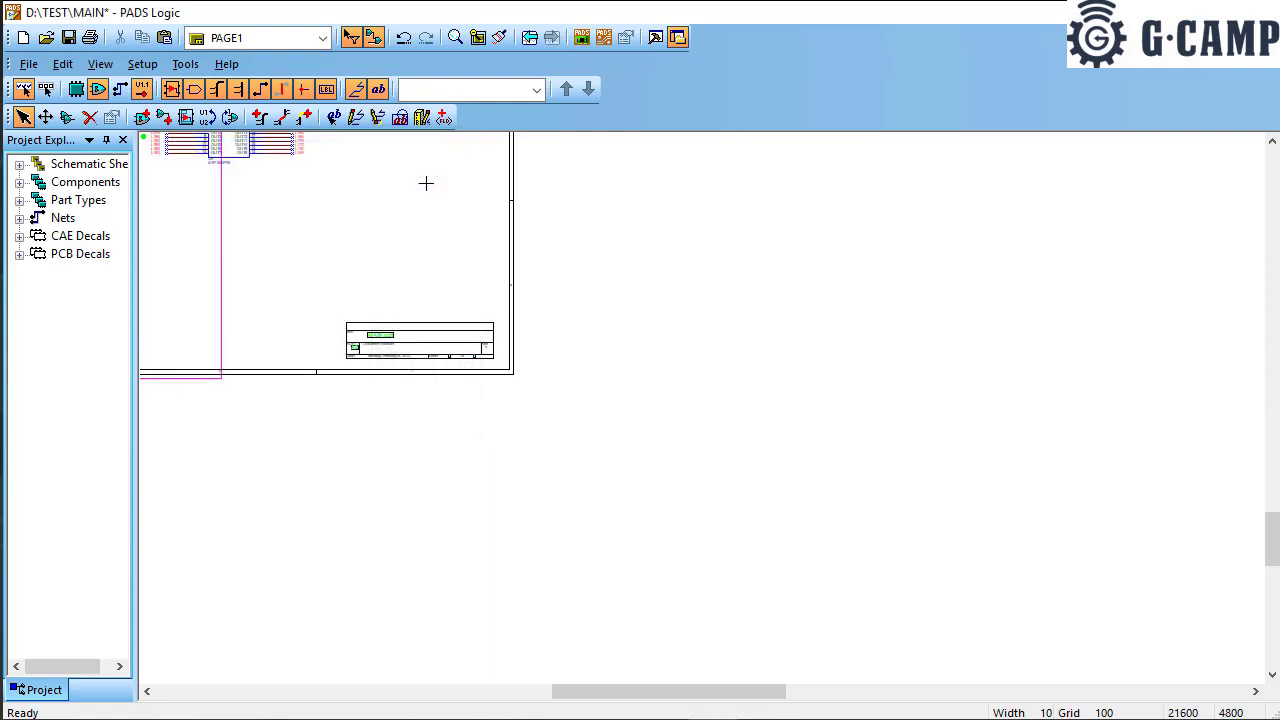
Step: Display sheet PAGE2, return to PAGE1, and check the commands available for the PAGE1 entry in the project tree
{"action": "double_click", "coordinate": [36, 166]}
{"action": "double_click", "coordinate": [90, 200]}
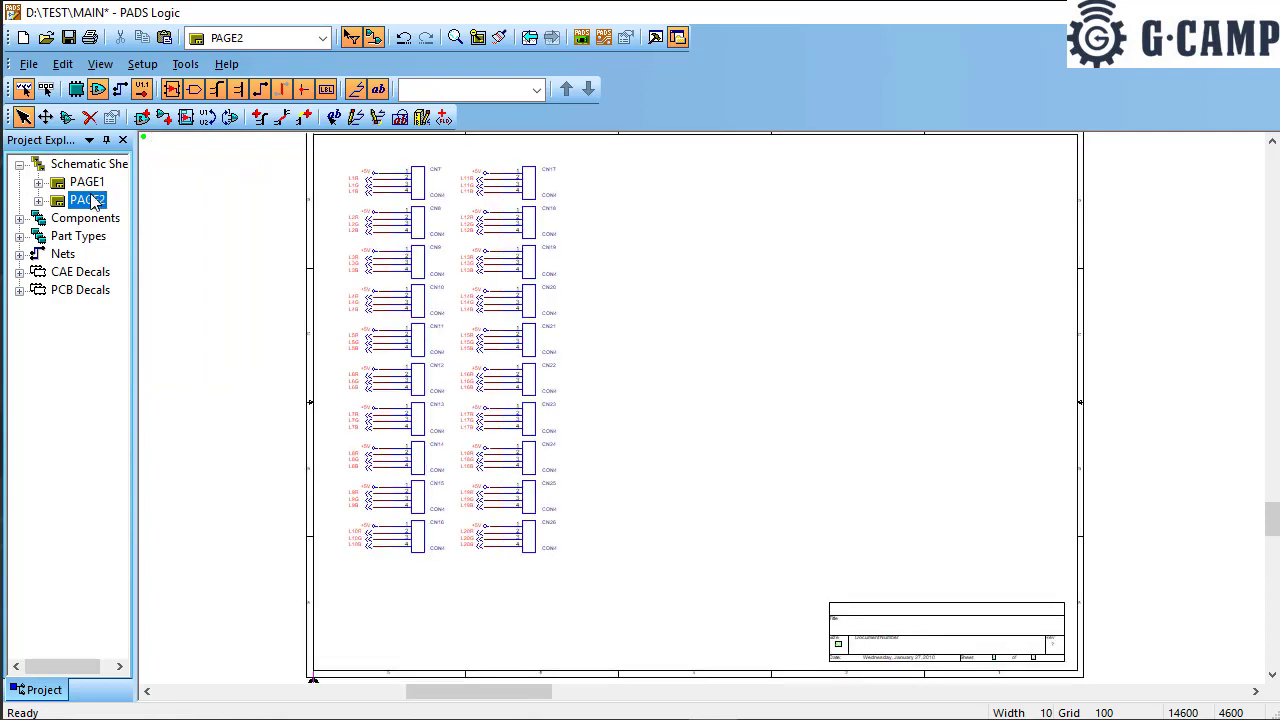
{"action": "double_click", "coordinate": [87, 182]}
{"action": "right_click", "coordinate": [88, 183]}
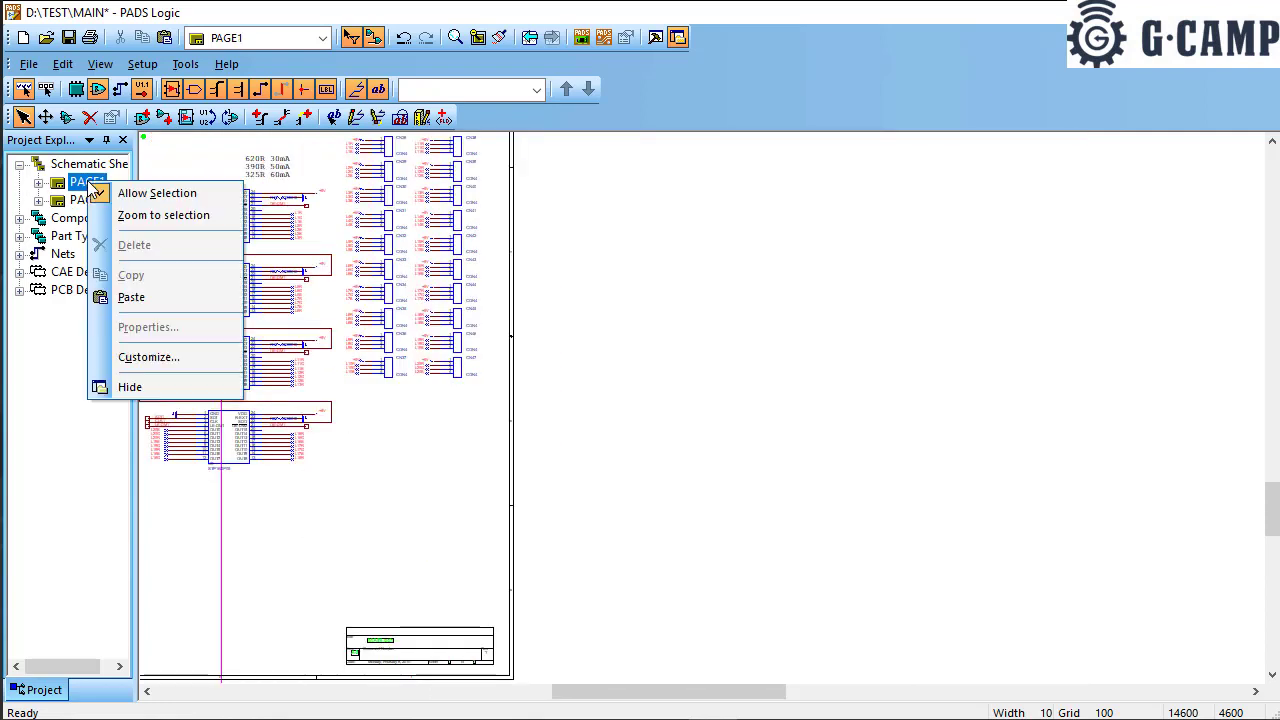
Step: Rename sheet PAGE1 to MAIN and sheet PAGE2 to SUB in the numbered sheets list
{"action": "left_click", "coordinate": [146, 66]}
{"action": "left_click", "coordinate": [166, 86]}
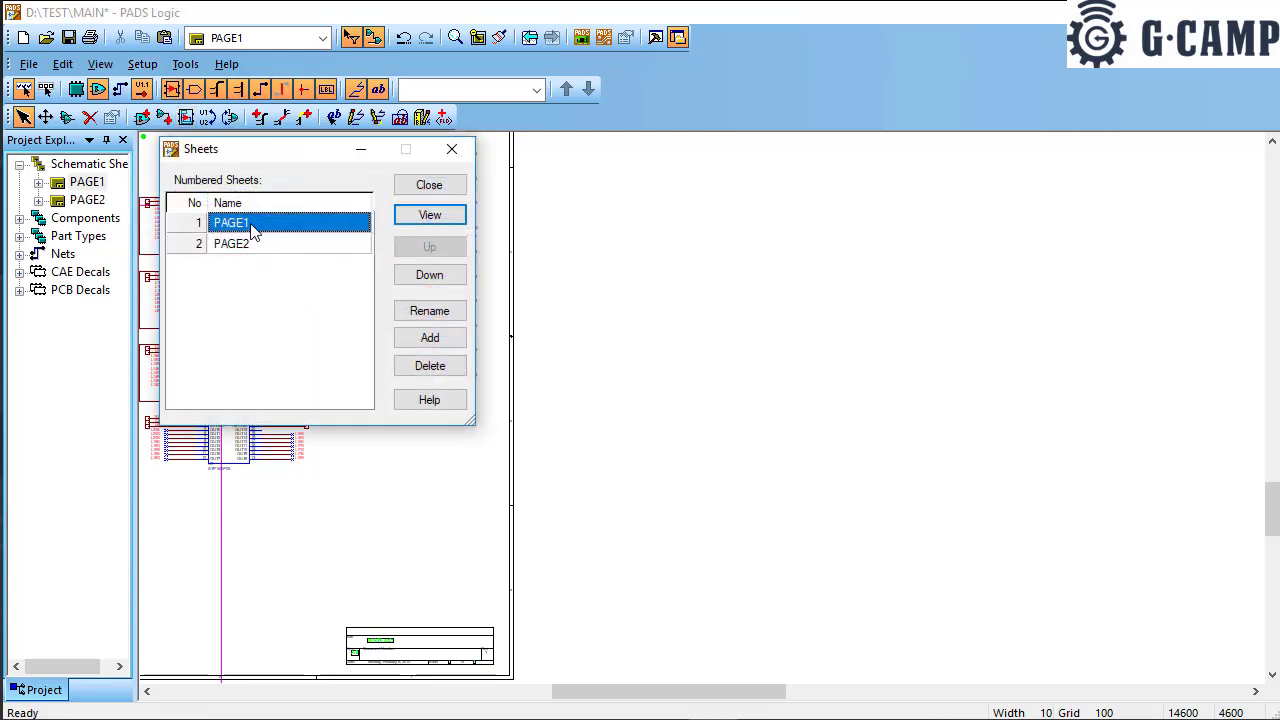
{"action": "left_click", "coordinate": [262, 222]}
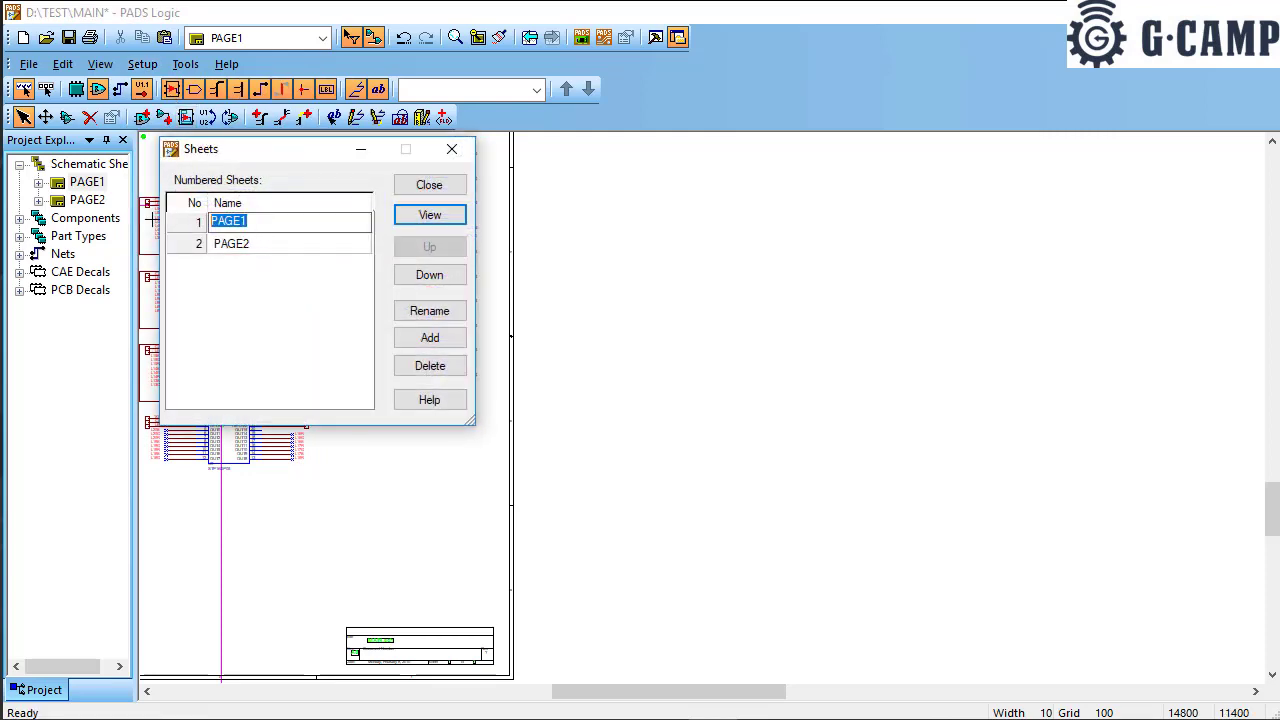
{"action": "type", "text": "MAIN"}
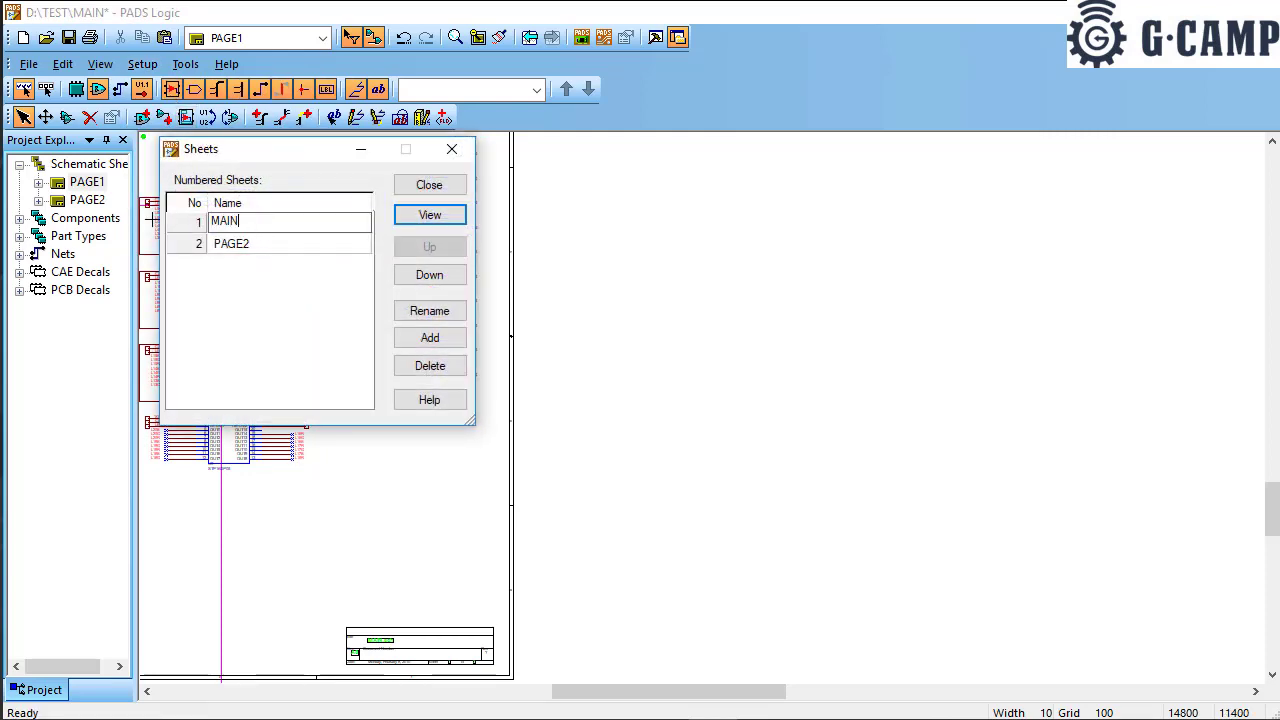
{"action": "left_click", "coordinate": [243, 248]}
{"action": "left_click", "coordinate": [258, 243]}
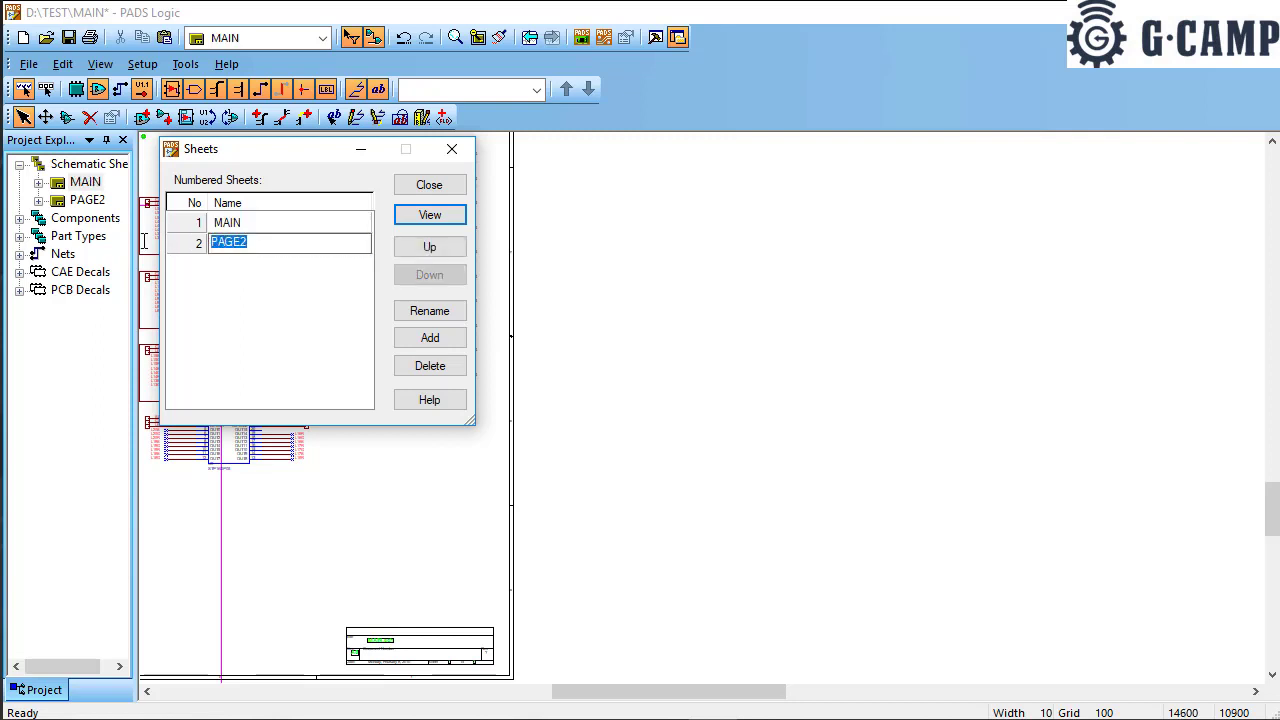
{"action": "type", "text": "SUB"}
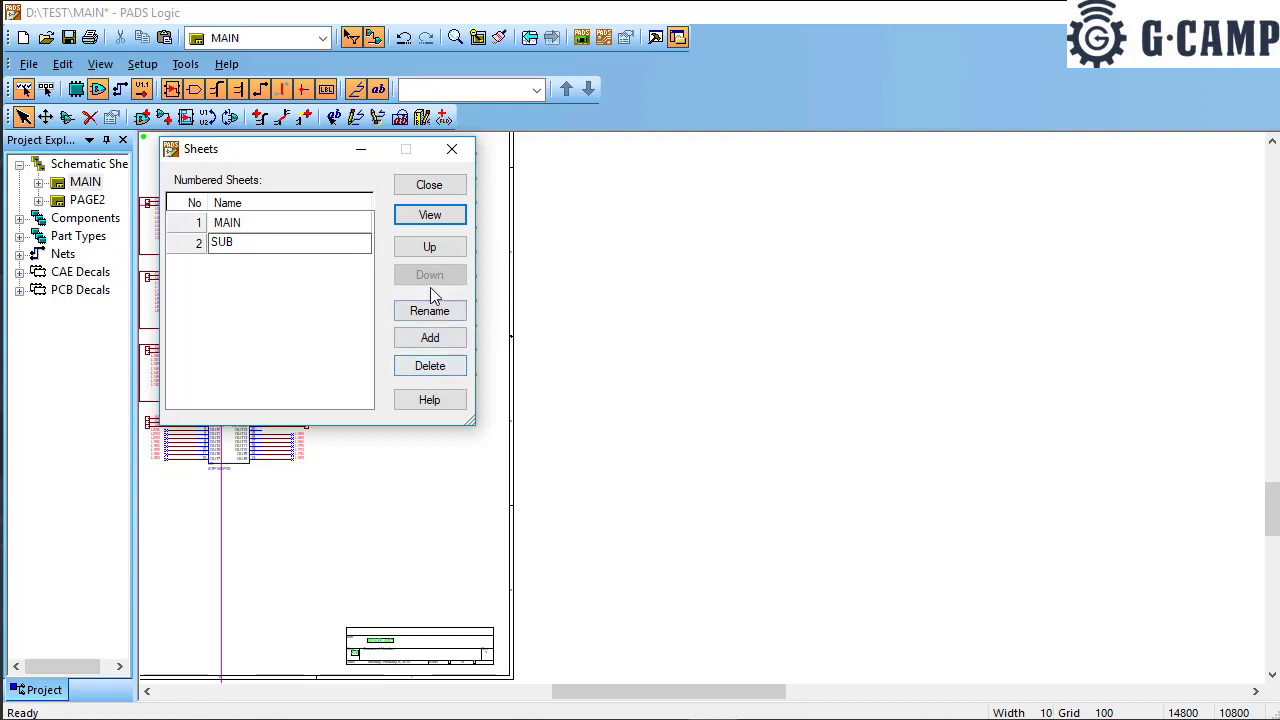
{"action": "left_click", "coordinate": [432, 189]}
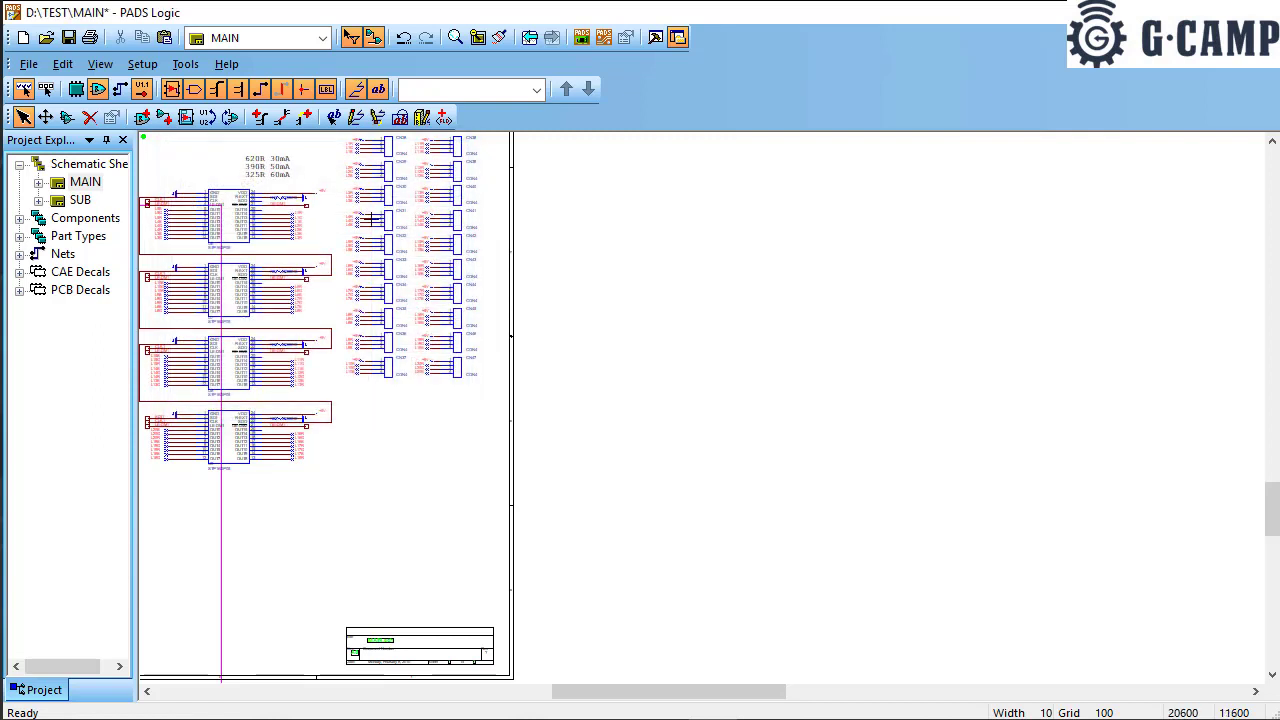
Step: Check the design's font style and default font settings, leaving them as they are
{"action": "left_click", "coordinate": [142, 63]}
{"action": "left_click", "coordinate": [160, 115]}
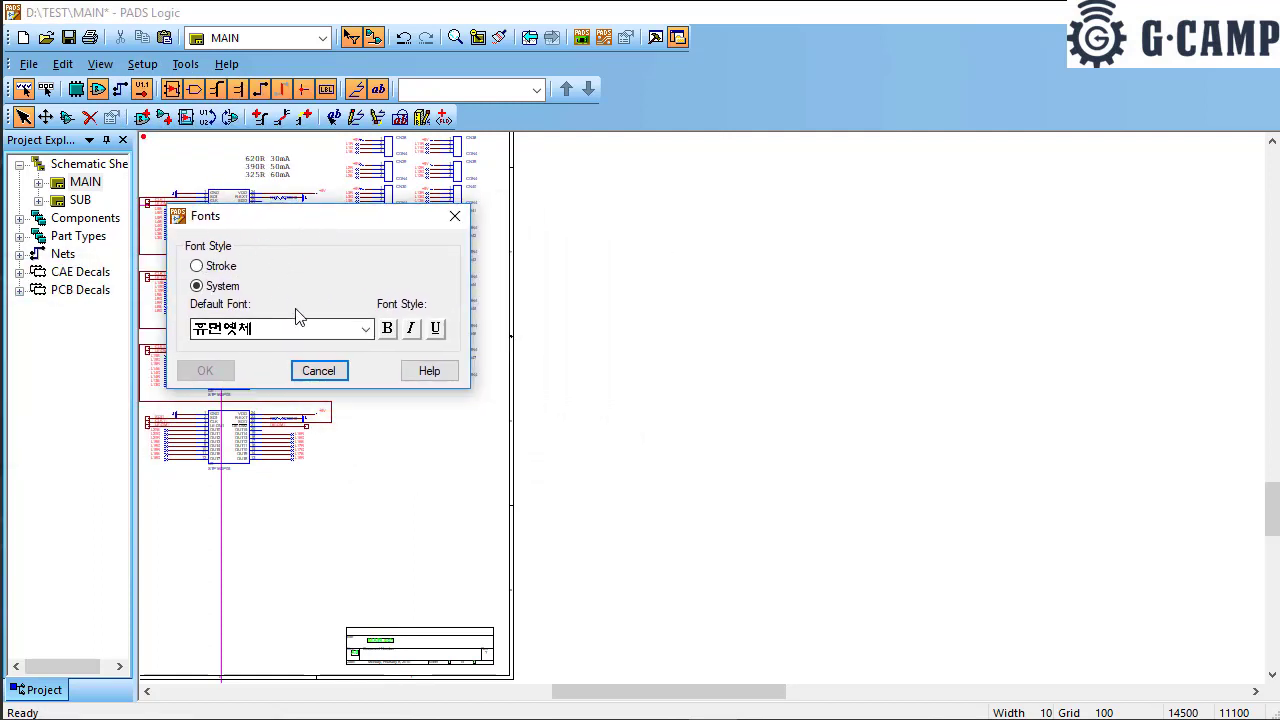
{"action": "left_click", "coordinate": [319, 371]}
Step: Examine the default clearance rules in the design rules with units in mils, and close them without changes
{"action": "left_click", "coordinate": [188, 66]}
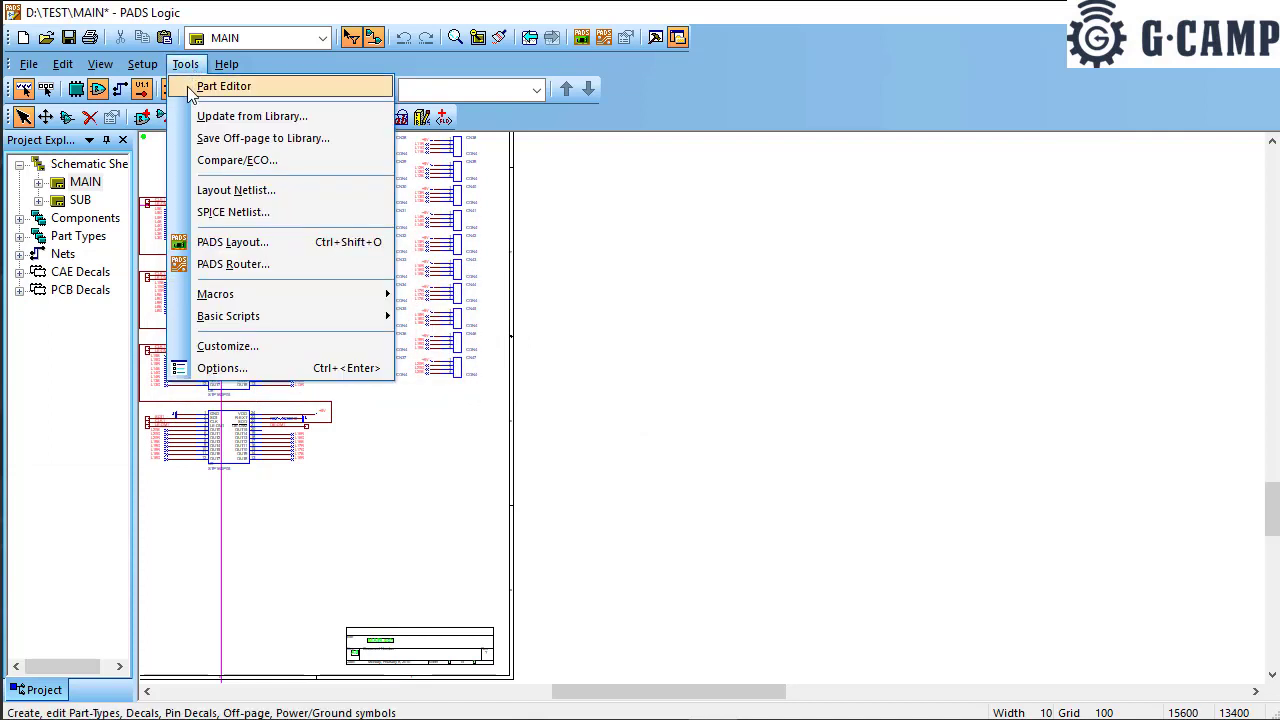
{"action": "mouse_move", "coordinate": [150, 64]}
{"action": "left_click", "coordinate": [192, 140]}
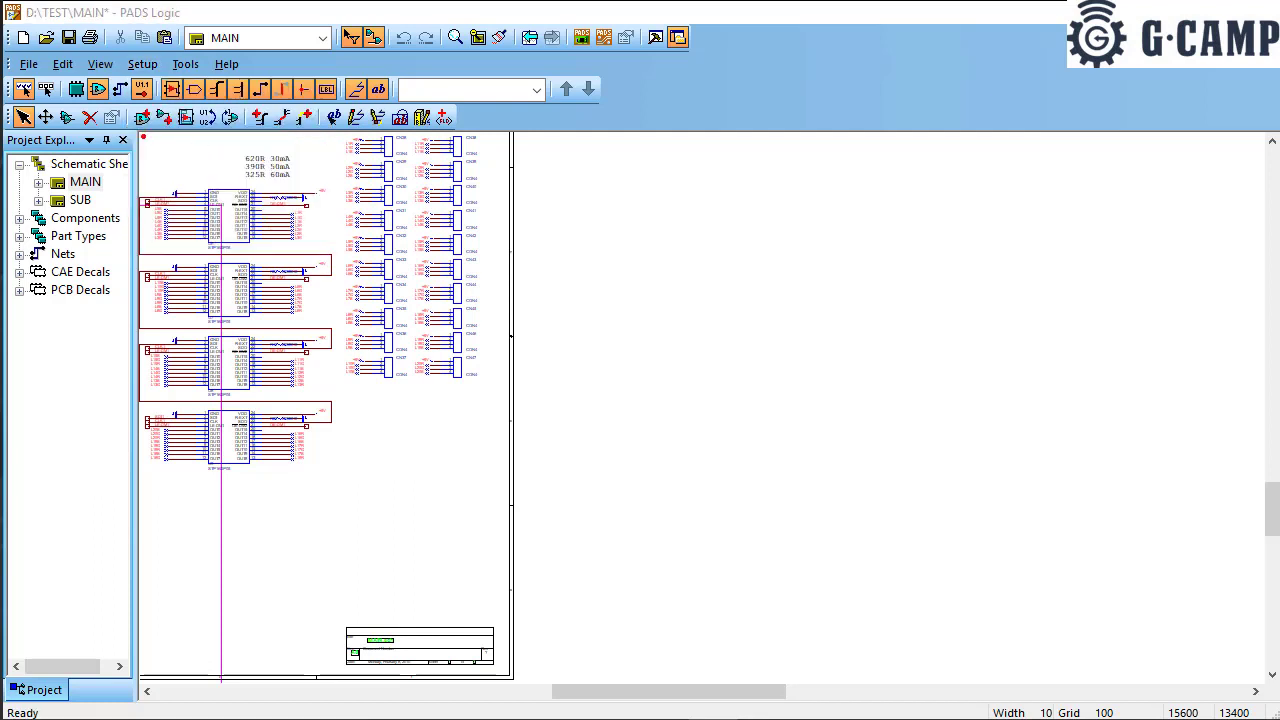
{"action": "left_click_drag", "start_coordinate": [0, 414], "coordinate": [470, 202]}
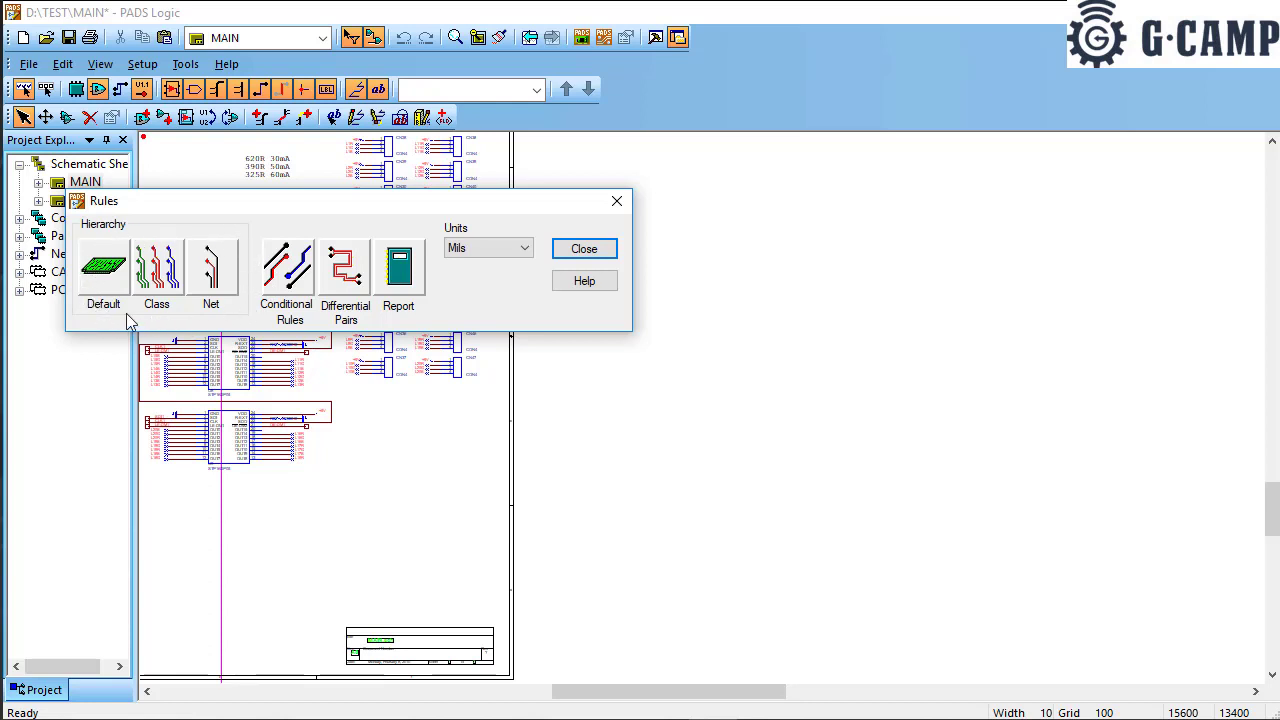
{"action": "left_click", "coordinate": [112, 275]}
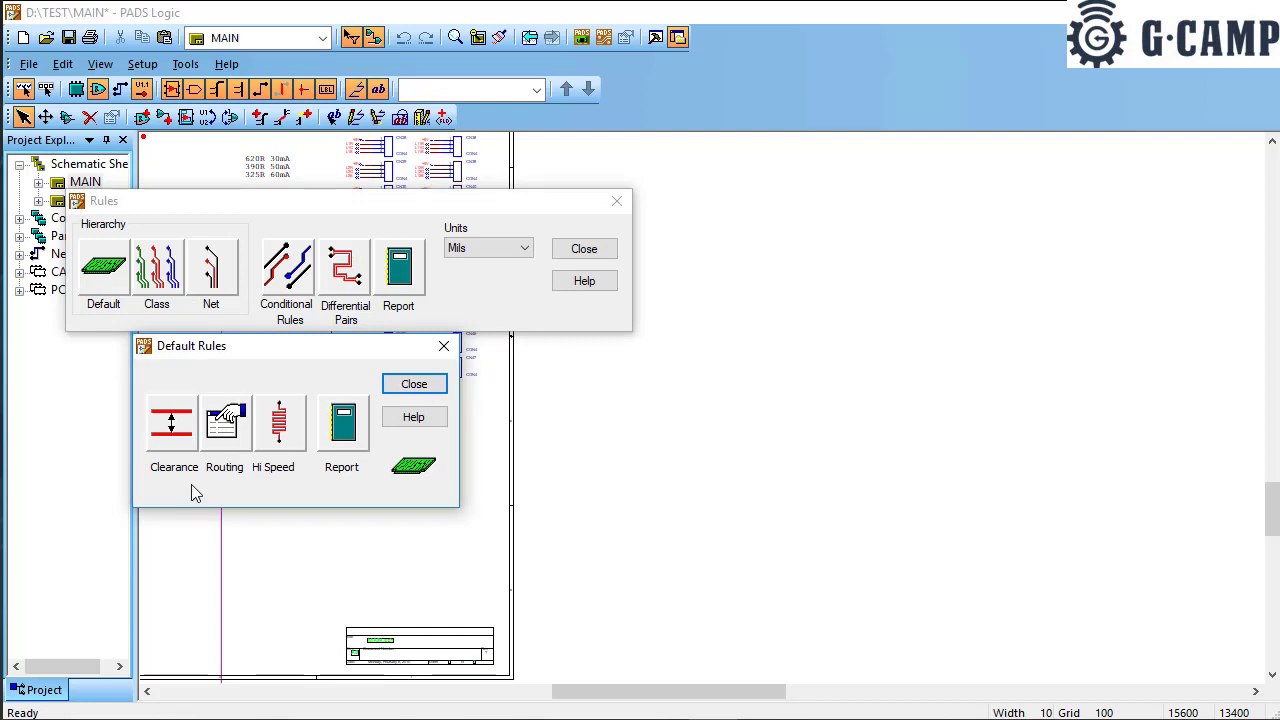
{"action": "left_click", "coordinate": [174, 428]}
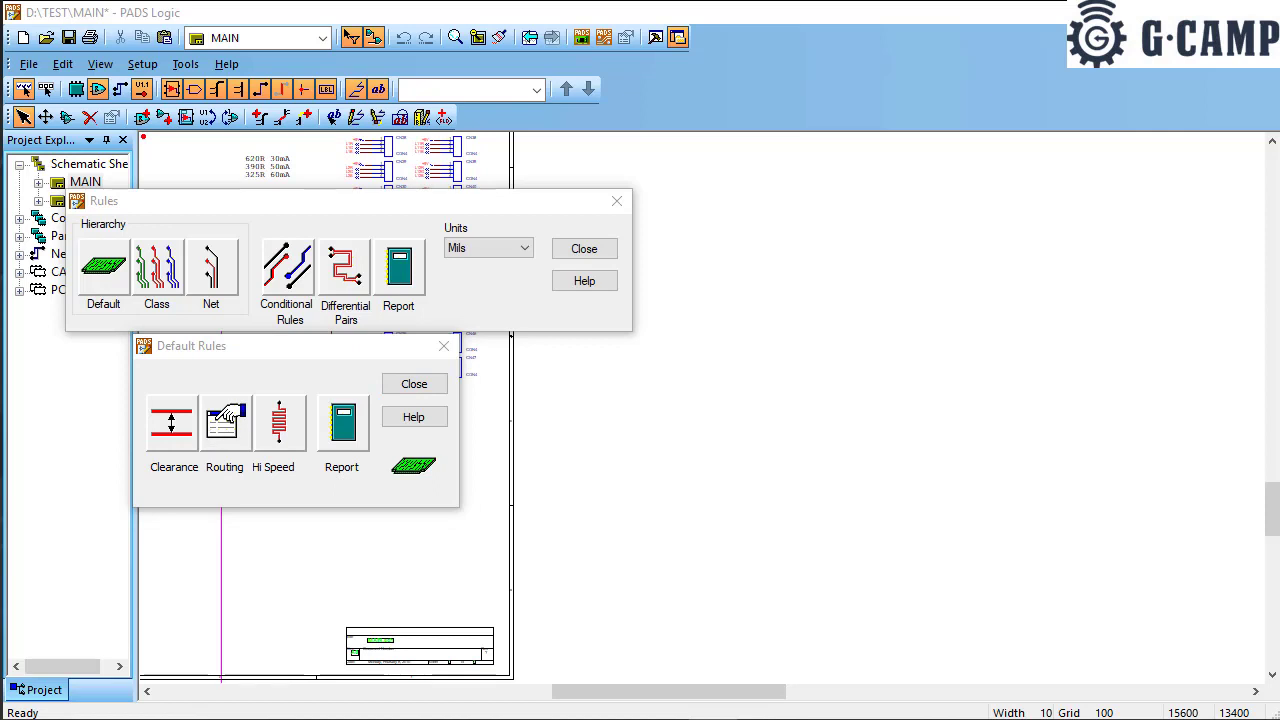
{"action": "left_click_drag", "start_coordinate": [0, 490], "coordinate": [878, 356]}
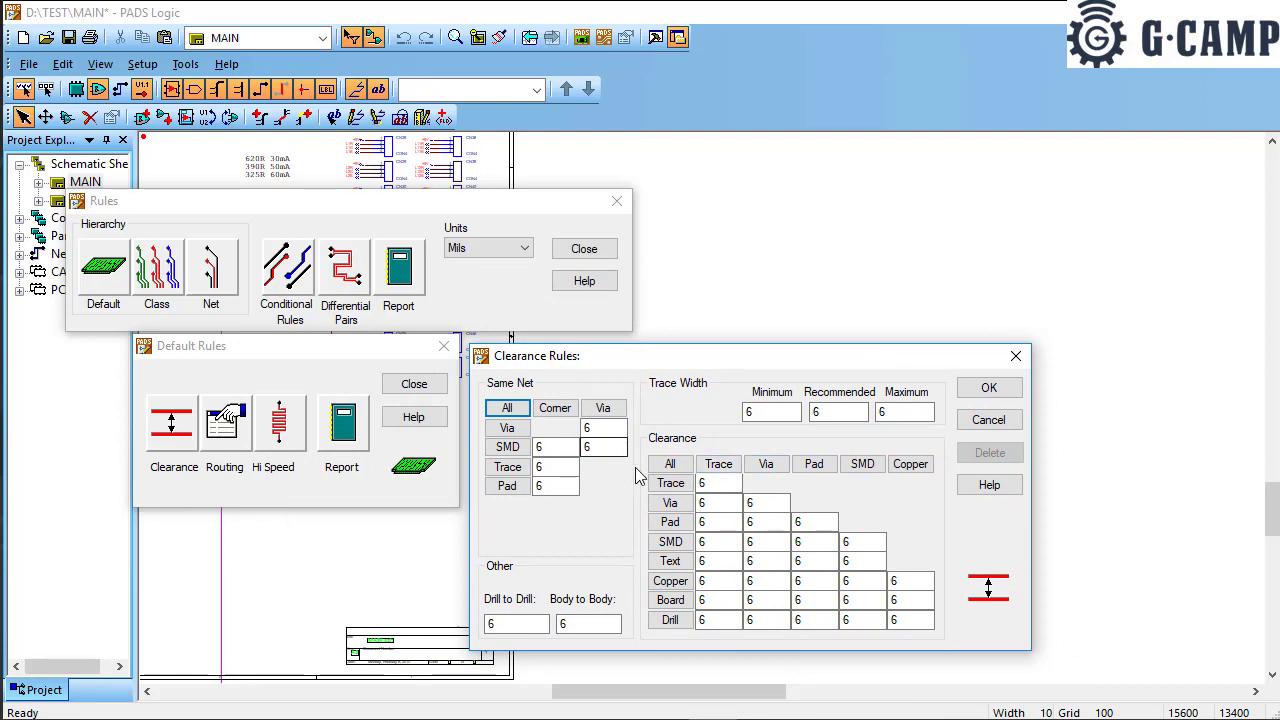
{"action": "left_click_drag", "start_coordinate": [726, 368], "coordinate": [723, 356]}
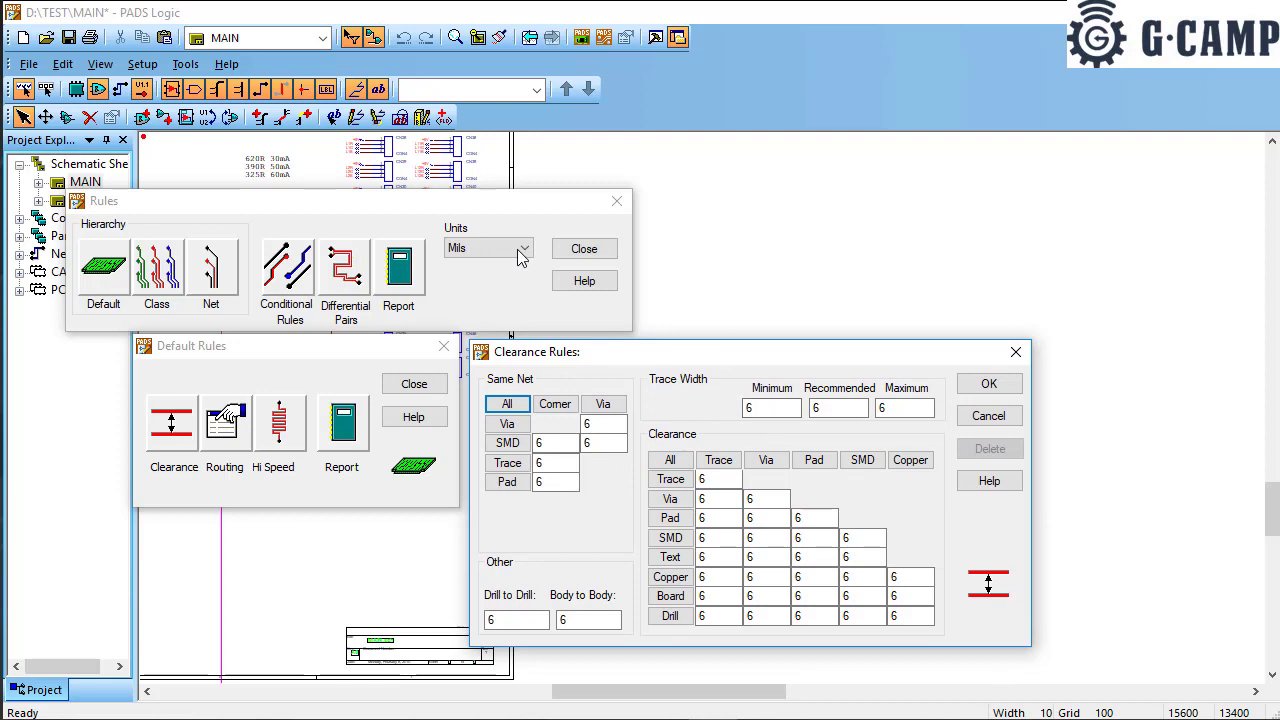
{"action": "left_click", "coordinate": [988, 416]}
{"action": "left_click", "coordinate": [414, 384]}
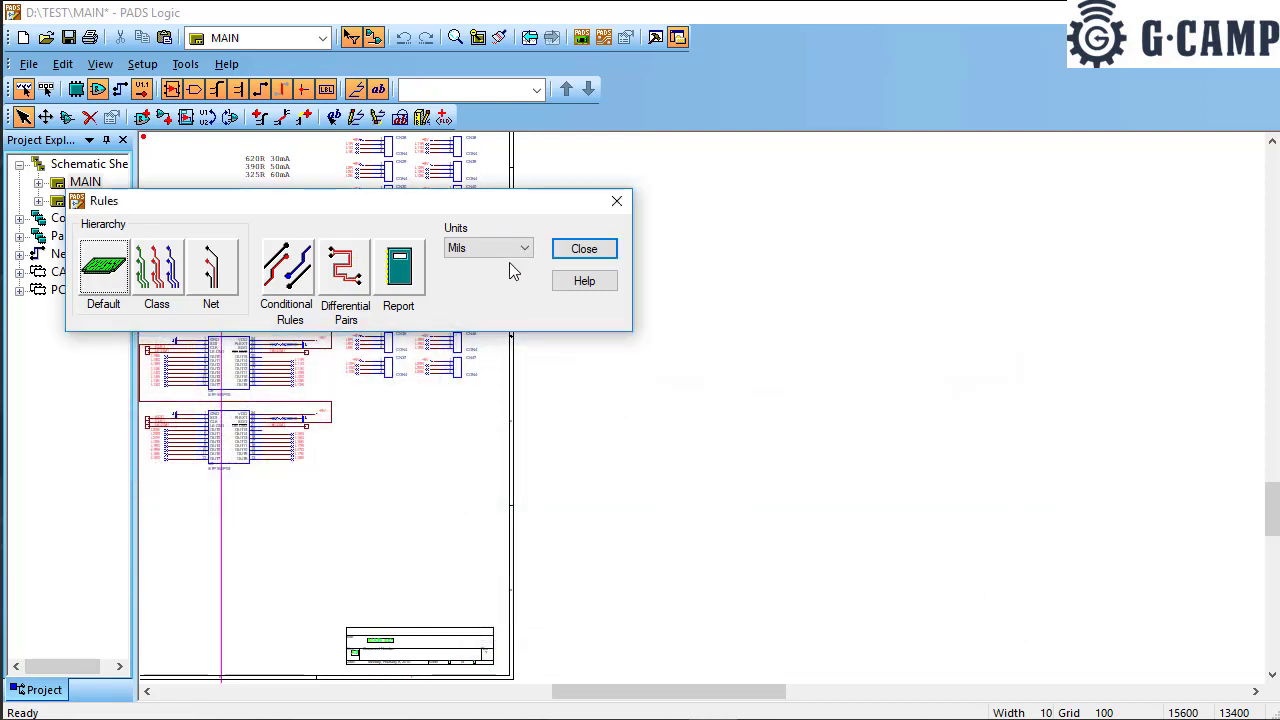
Step: Set the design rule units to Metric and open the default clearance rules
{"action": "left_click", "coordinate": [505, 250]}
{"action": "left_click", "coordinate": [468, 279]}
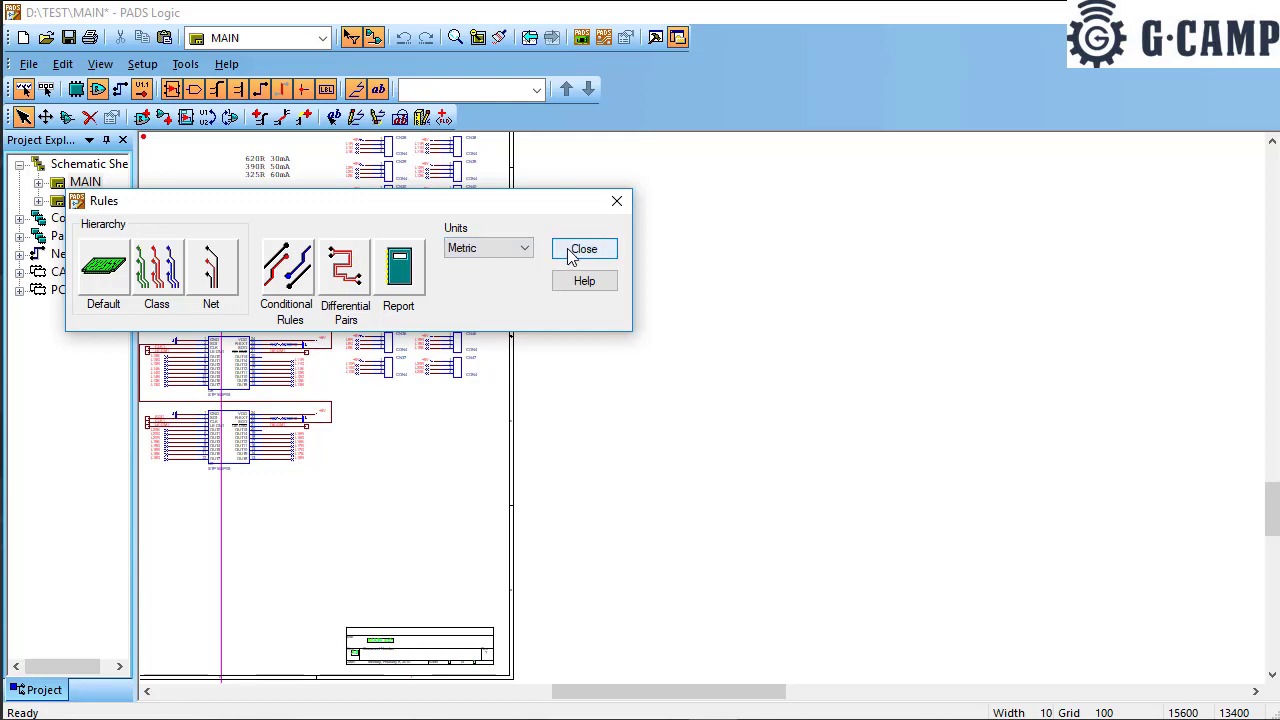
{"action": "left_click", "coordinate": [98, 284]}
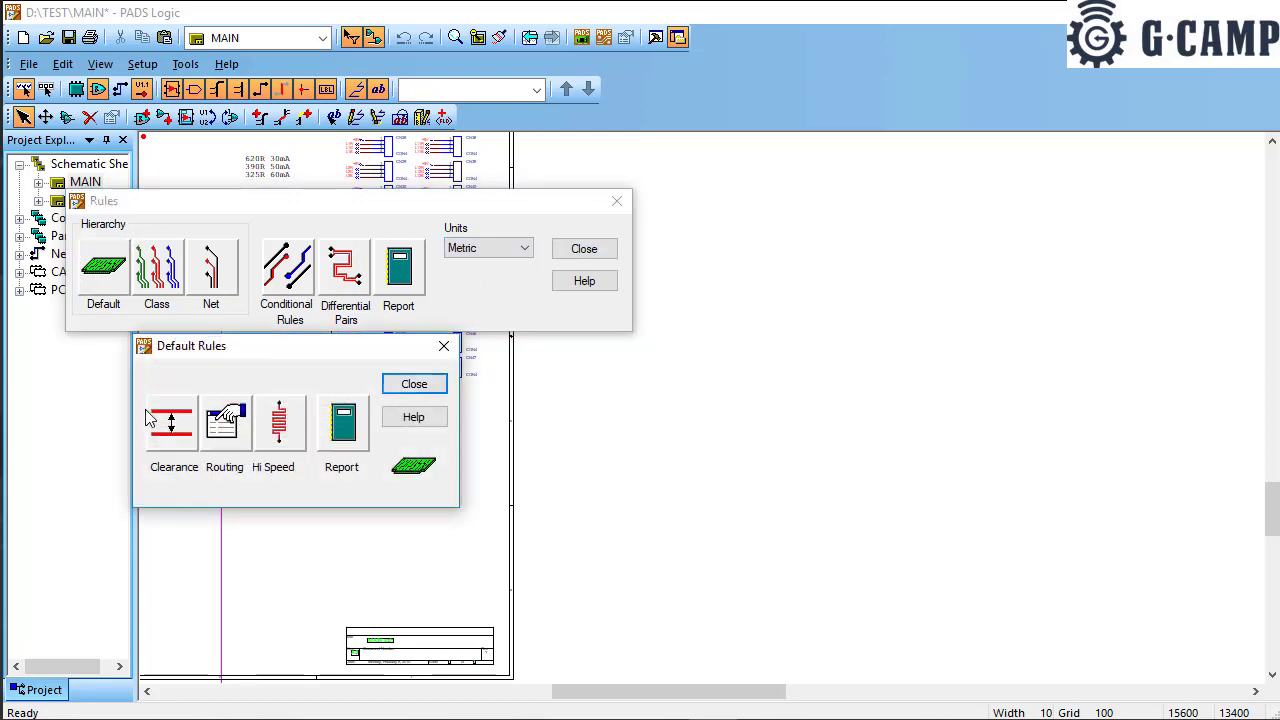
{"action": "left_click", "coordinate": [172, 427]}
{"action": "mouse_move", "coordinate": [615, 345]}
{"action": "left_mouse_down"}
{"action": "mouse_move", "coordinate": [606, 268]}
{"action": "mouse_move", "coordinate": [616, 356]}
{"action": "left_mouse_up"}
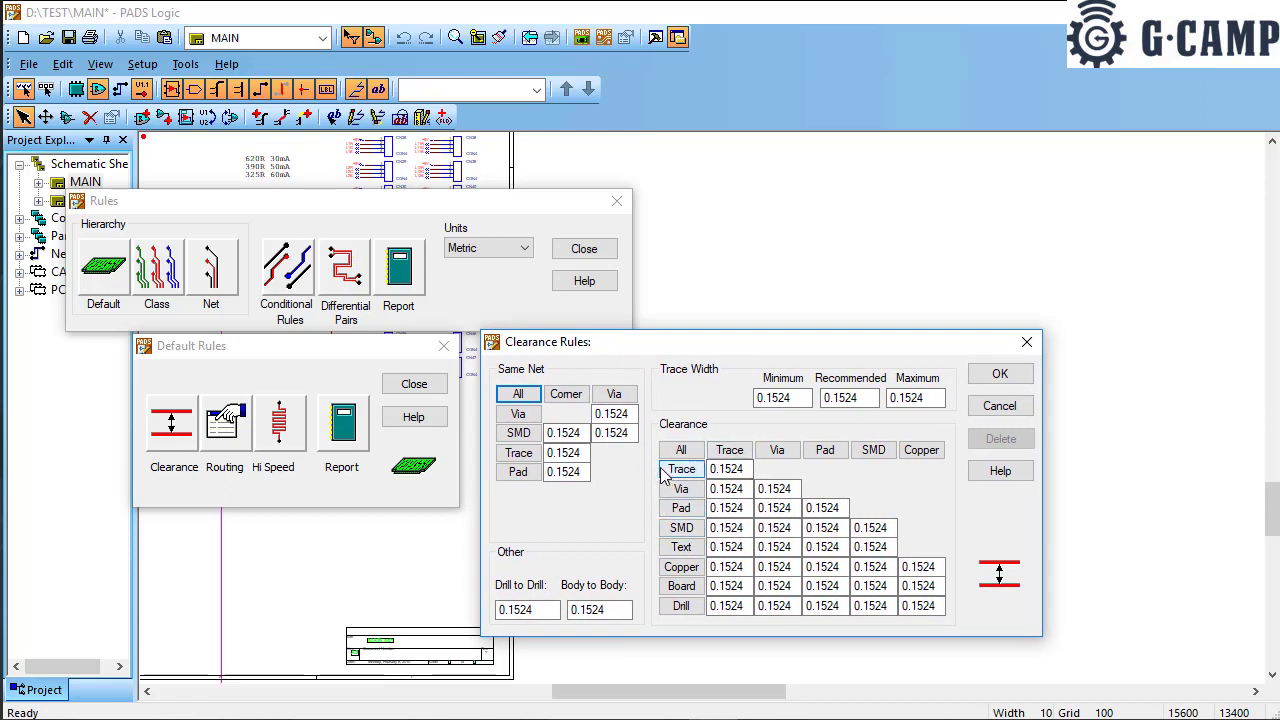
Step: Set the default recommended trace width to 0.2 and the maximum trace width to 2
{"action": "left_click", "coordinate": [748, 469]}
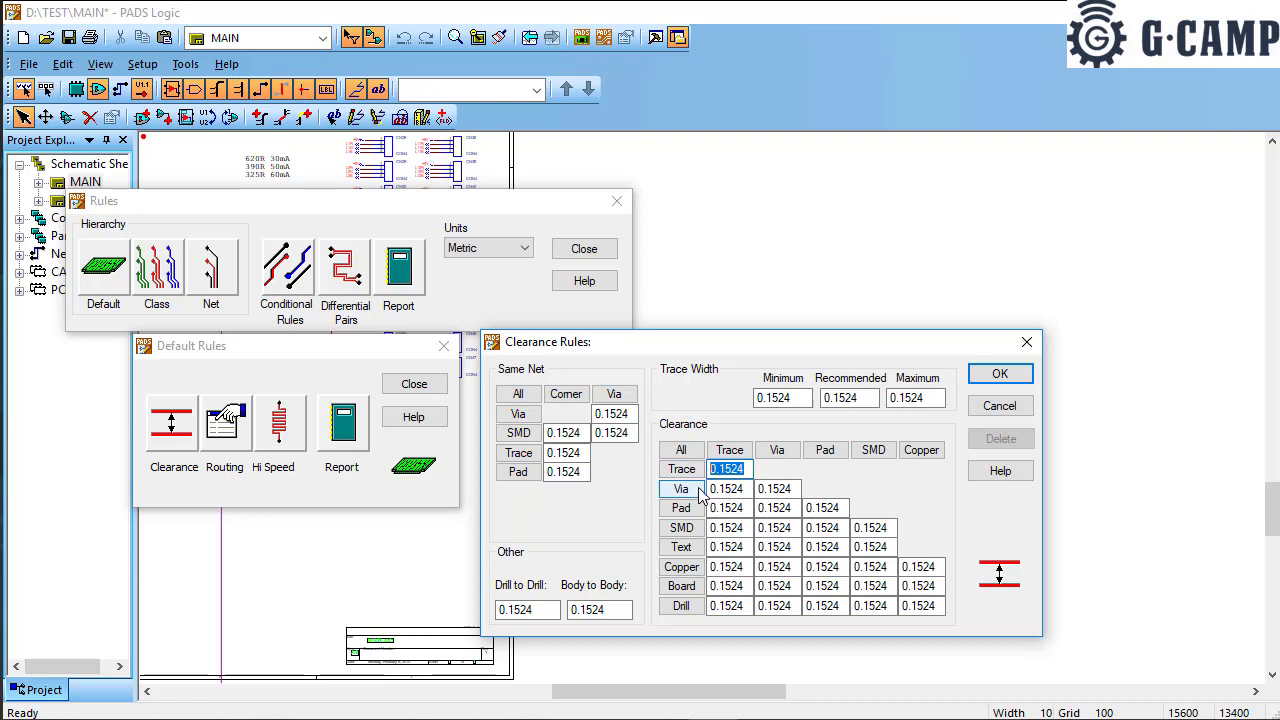
{"action": "double_click", "coordinate": [855, 400]}
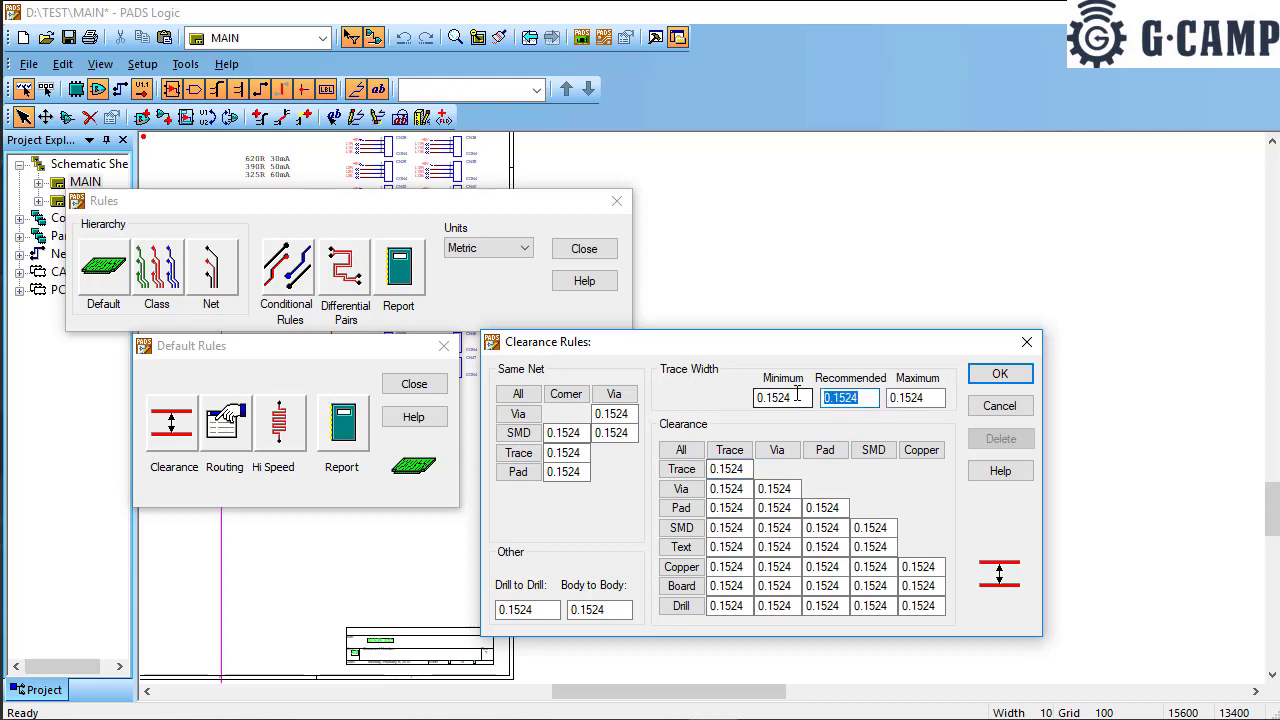
{"action": "type", "text": "0"}
{"action": "double_click", "coordinate": [926, 397]}
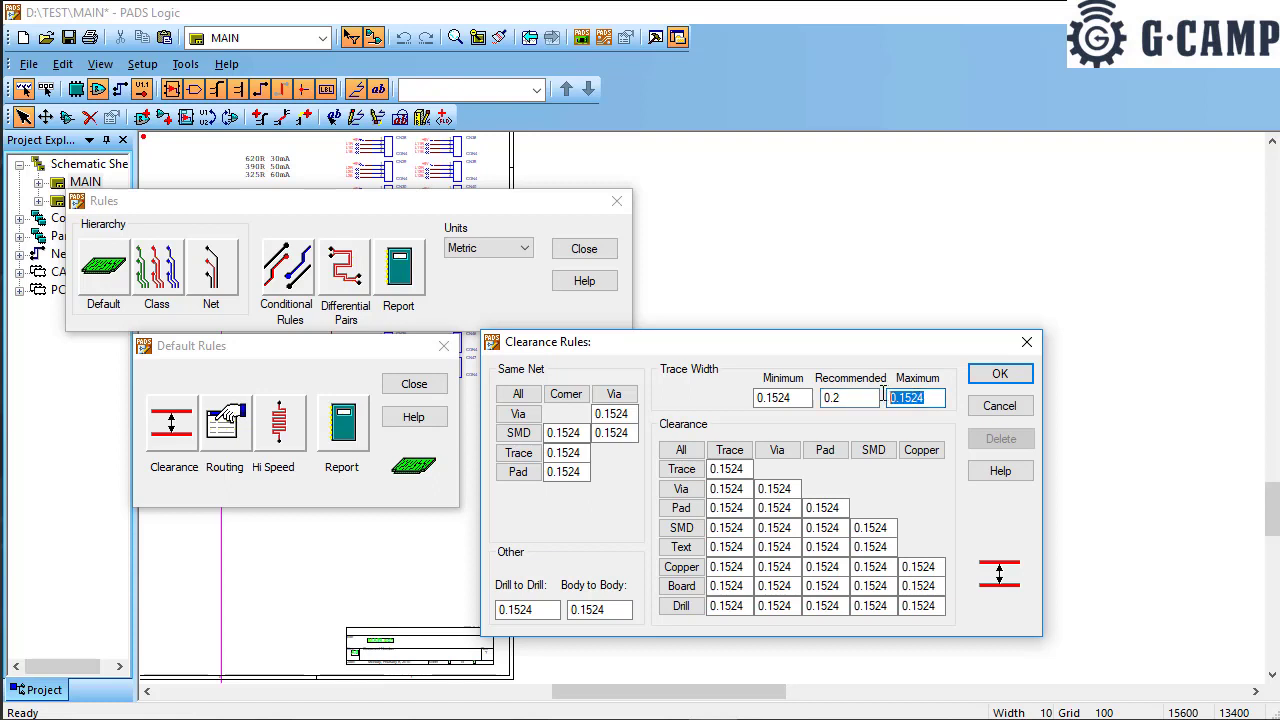
{"action": "type", "text": "2"}
Step: Set the default trace-to-trace clearance to 0.2, check the trace-to-board and trace-to-drill clearances, and apply the rules
{"action": "left_click", "coordinate": [708, 468]}
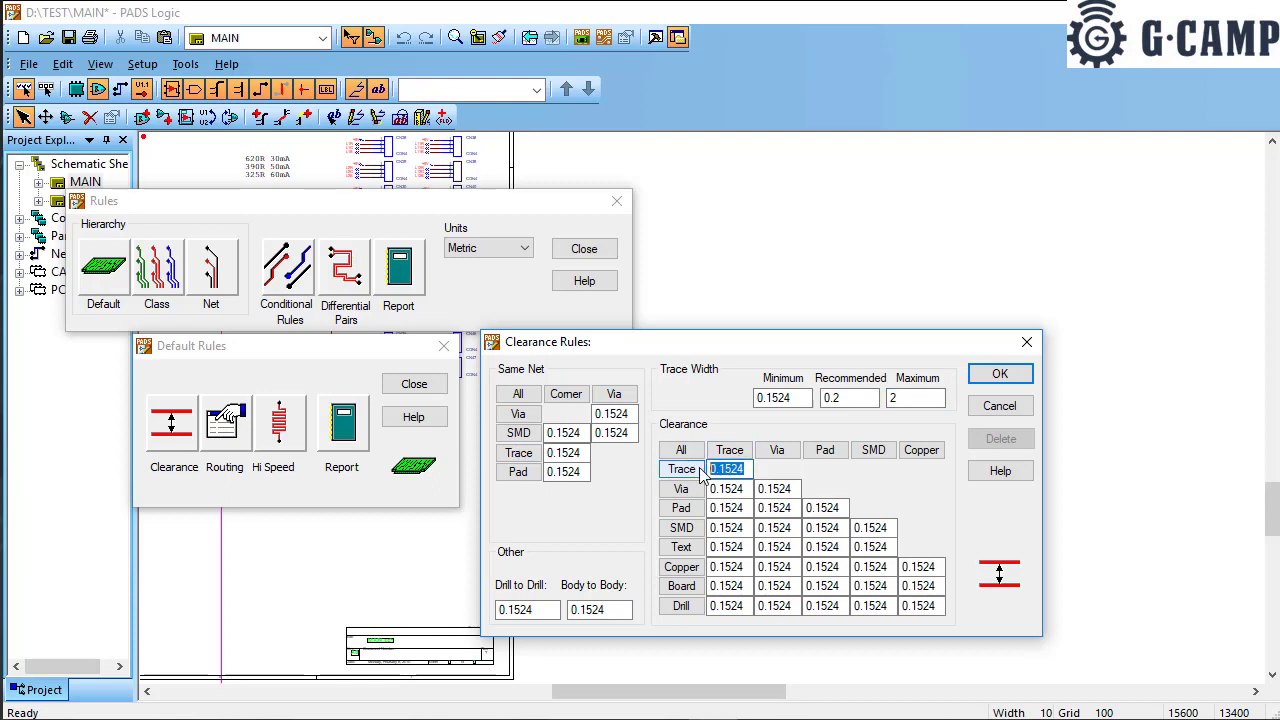
{"action": "type", "text": "0"}
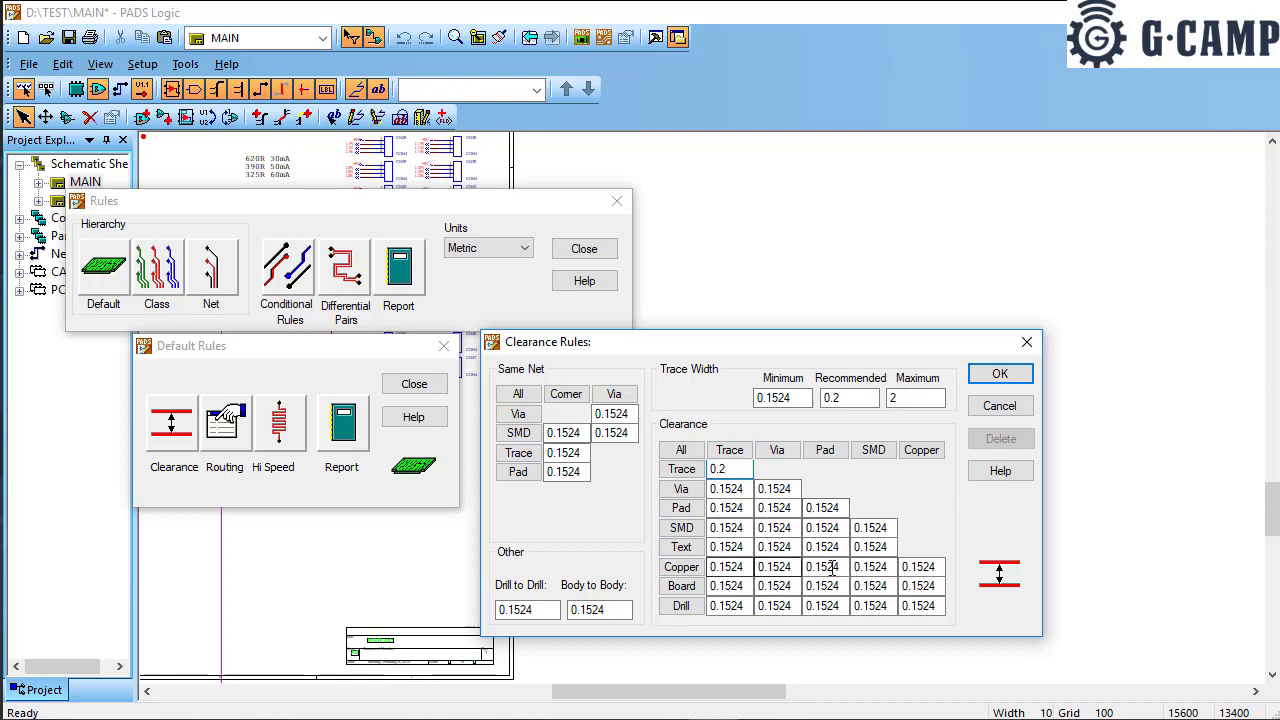
{"action": "left_click", "coordinate": [711, 589]}
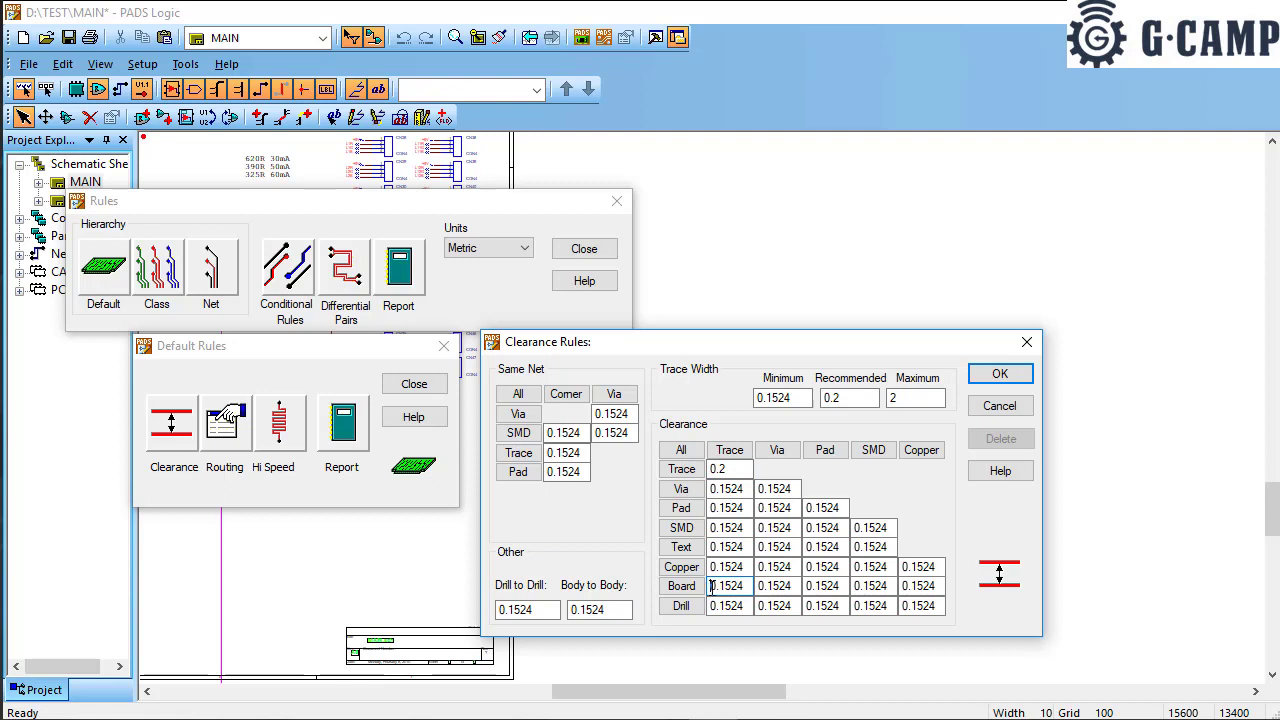
{"action": "left_click_drag", "start_coordinate": [711, 587], "coordinate": [748, 589]}
{"action": "left_click", "coordinate": [741, 606]}
{"action": "left_click_drag", "start_coordinate": [746, 610], "coordinate": [707, 608]}
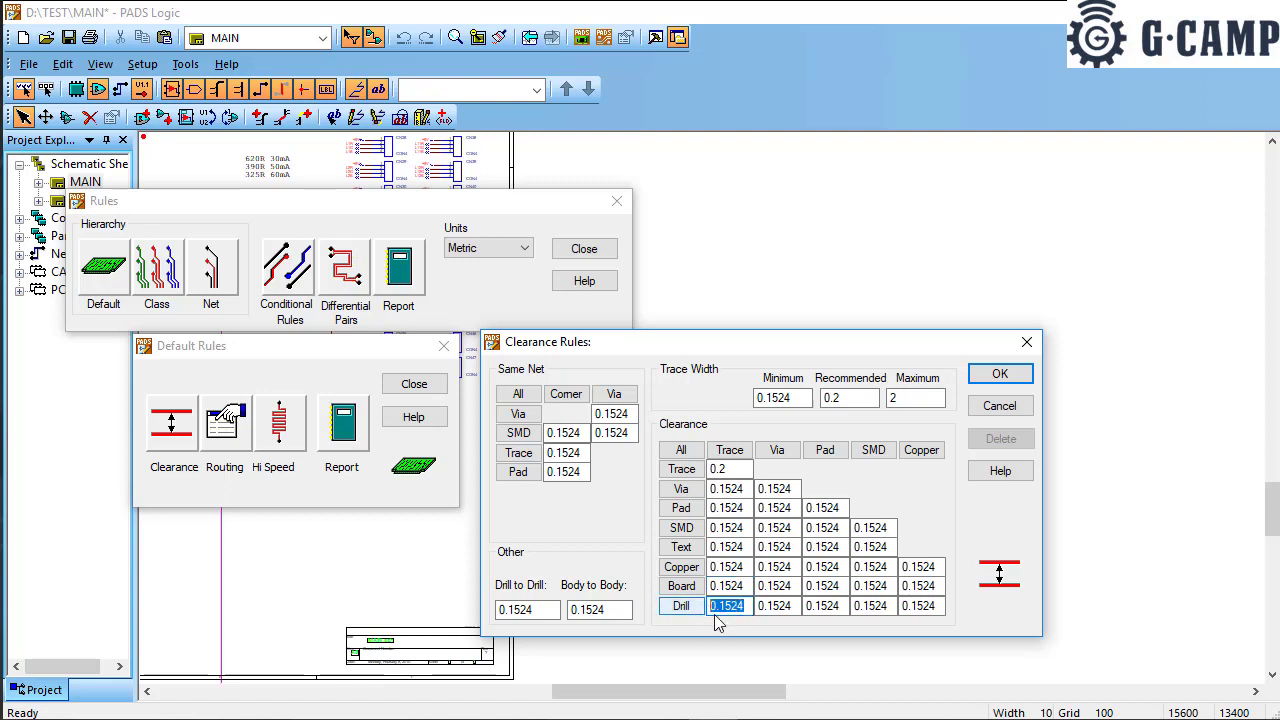
{"action": "left_click_drag", "start_coordinate": [748, 607], "coordinate": [721, 606]}
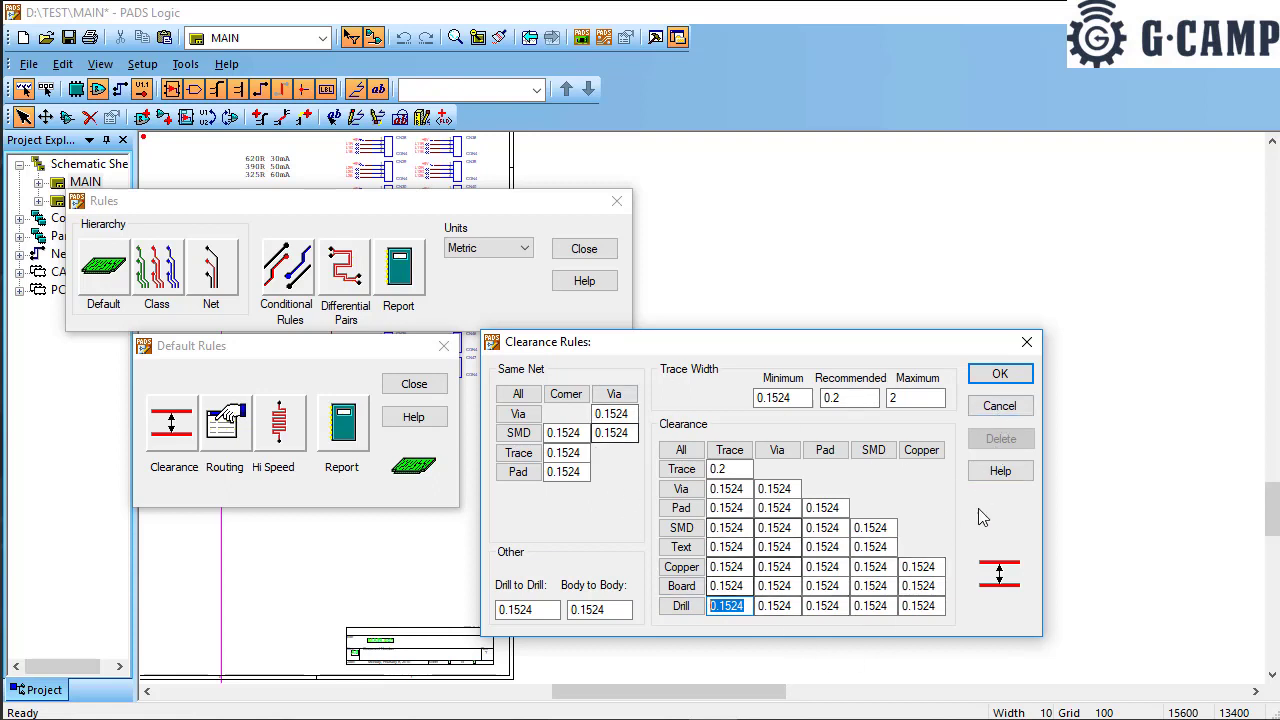
{"action": "left_click", "coordinate": [1000, 375]}
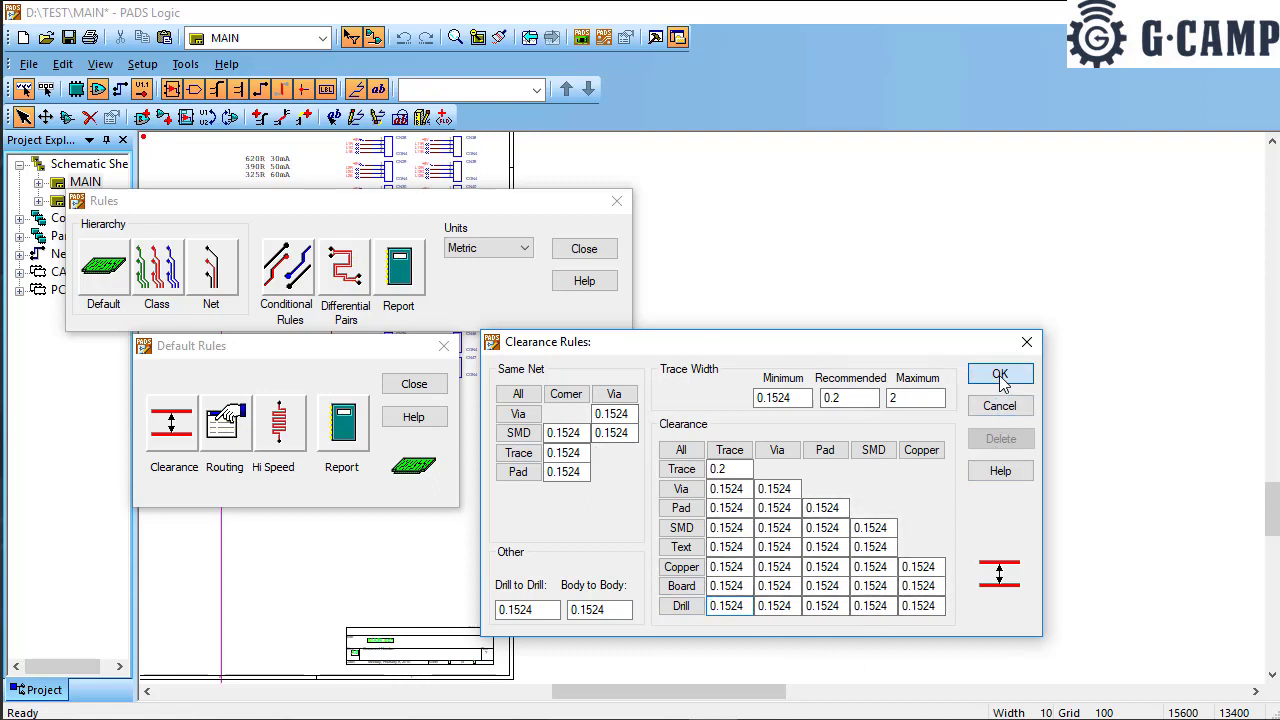
{"action": "key", "text": "Escape"}
Step: Open the clearance rules for the GND net and set its recommended trace width to 0.5
{"action": "left_click", "coordinate": [197, 278]}
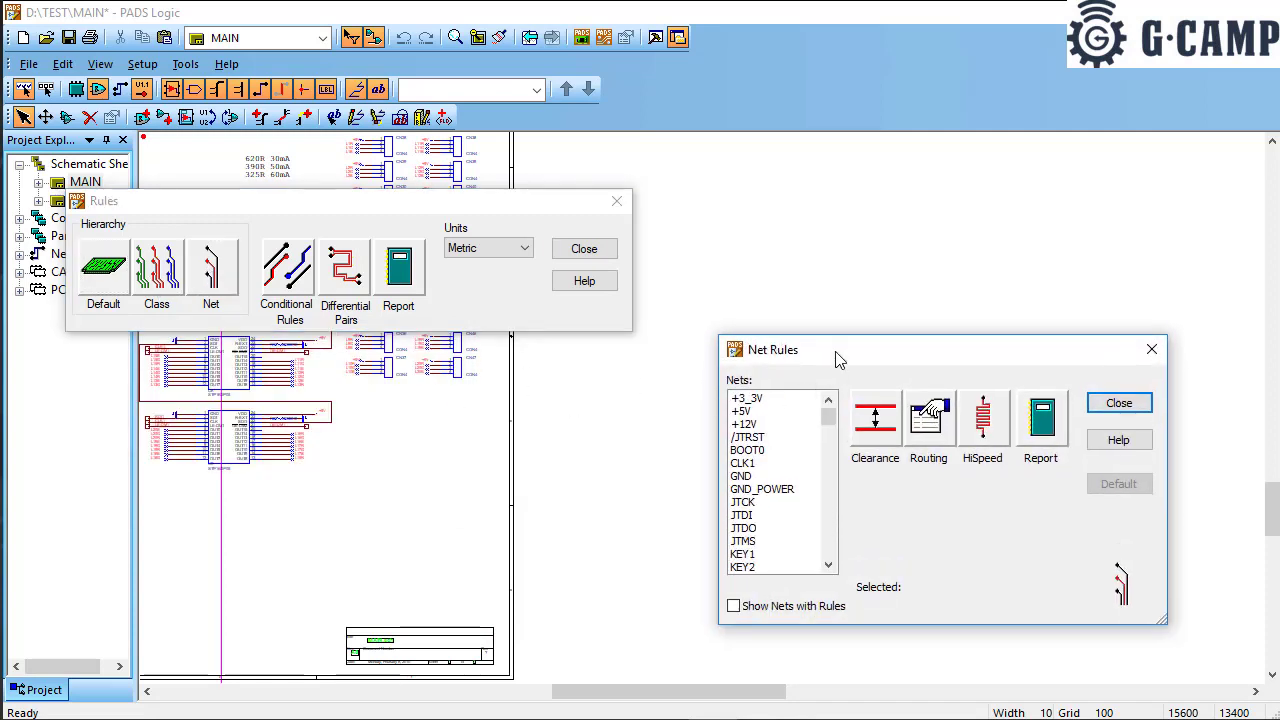
{"action": "left_click_drag", "start_coordinate": [838, 360], "coordinate": [377, 358]}
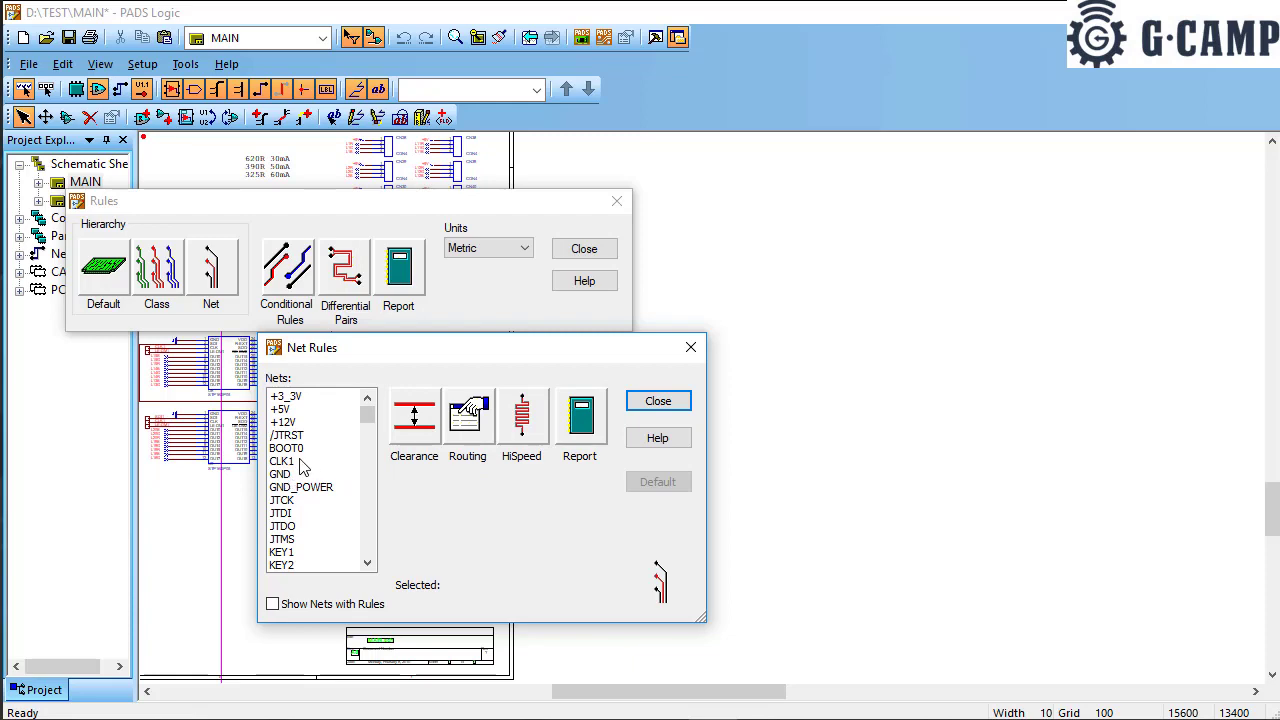
{"action": "left_click", "coordinate": [280, 474]}
{"action": "left_click", "coordinate": [414, 418]}
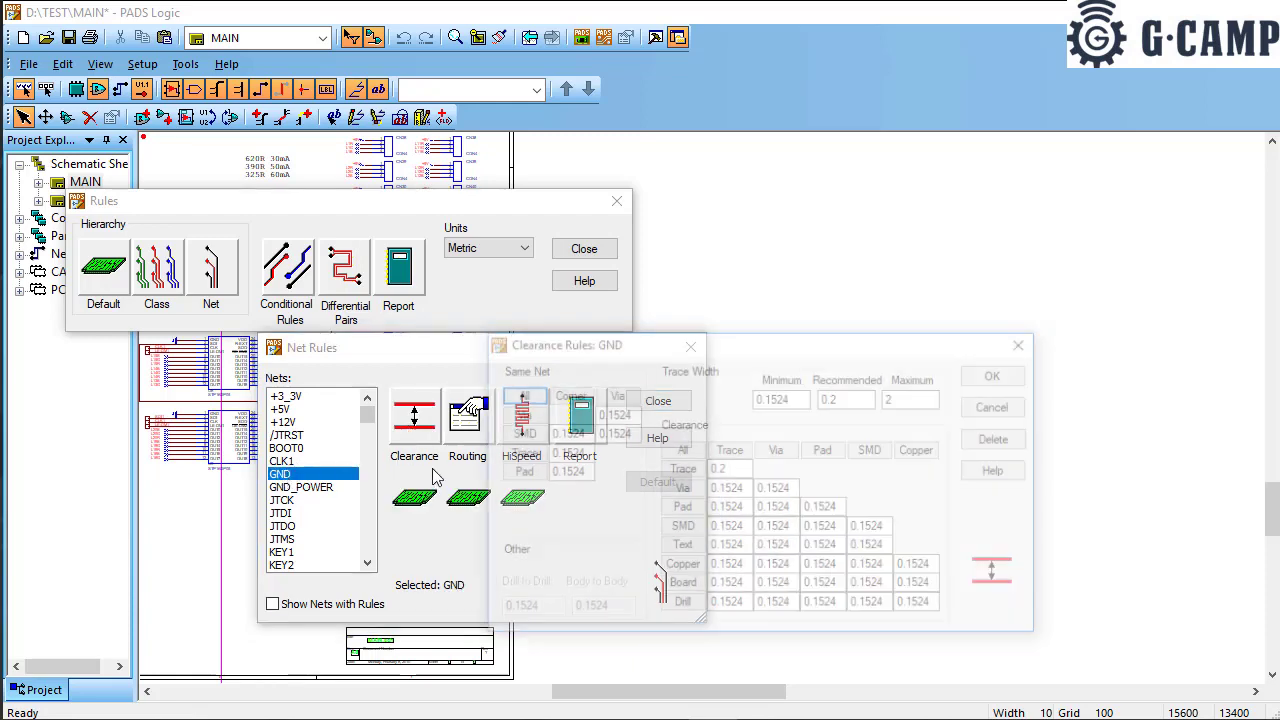
{"action": "left_click_drag", "start_coordinate": [868, 398], "coordinate": [818, 398]}
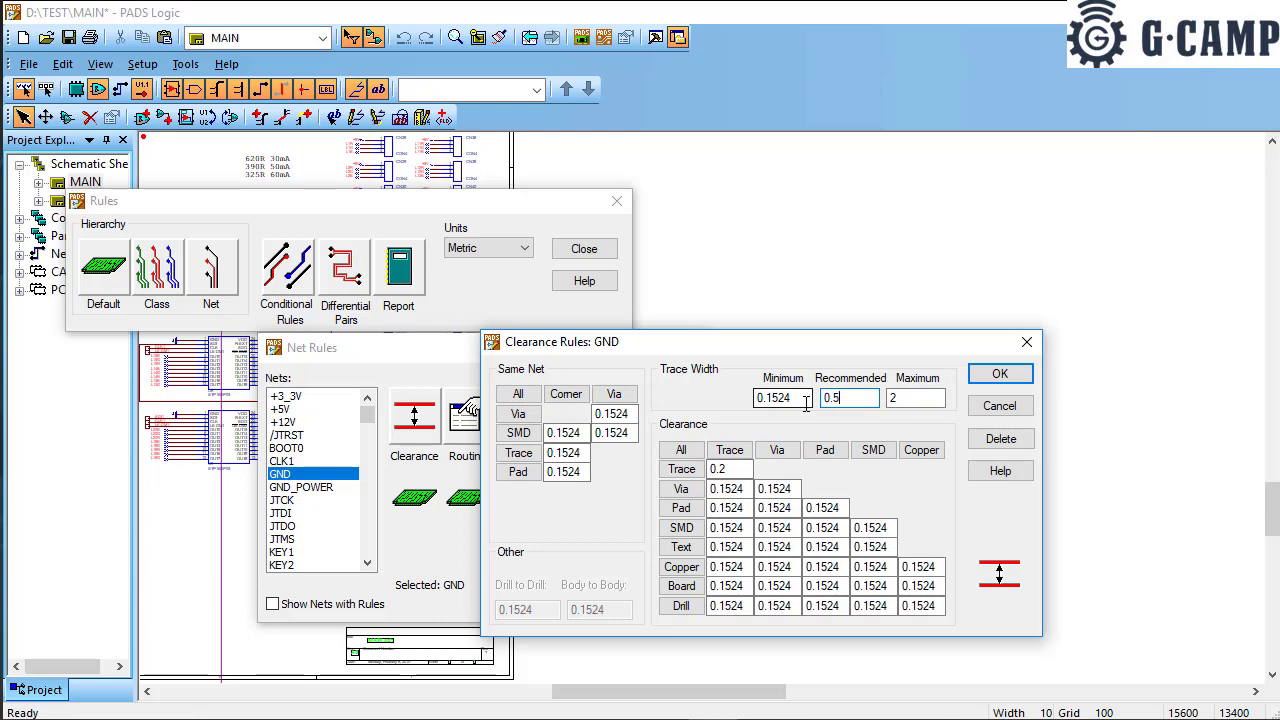
Step: Set all object clearances of the GND net to 0.5 at once and apply its rules
{"action": "left_click", "coordinate": [729, 447]}
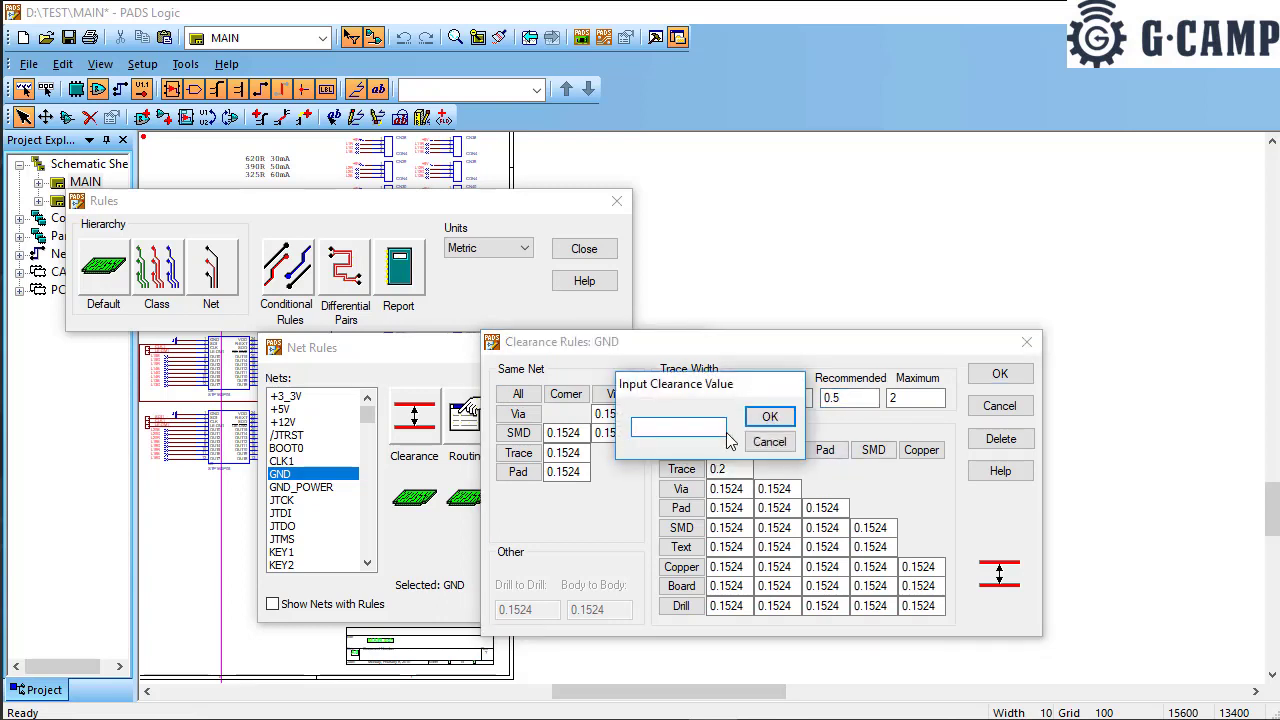
{"action": "type", "text": "0.5"}
{"action": "key", "text": "Return"}
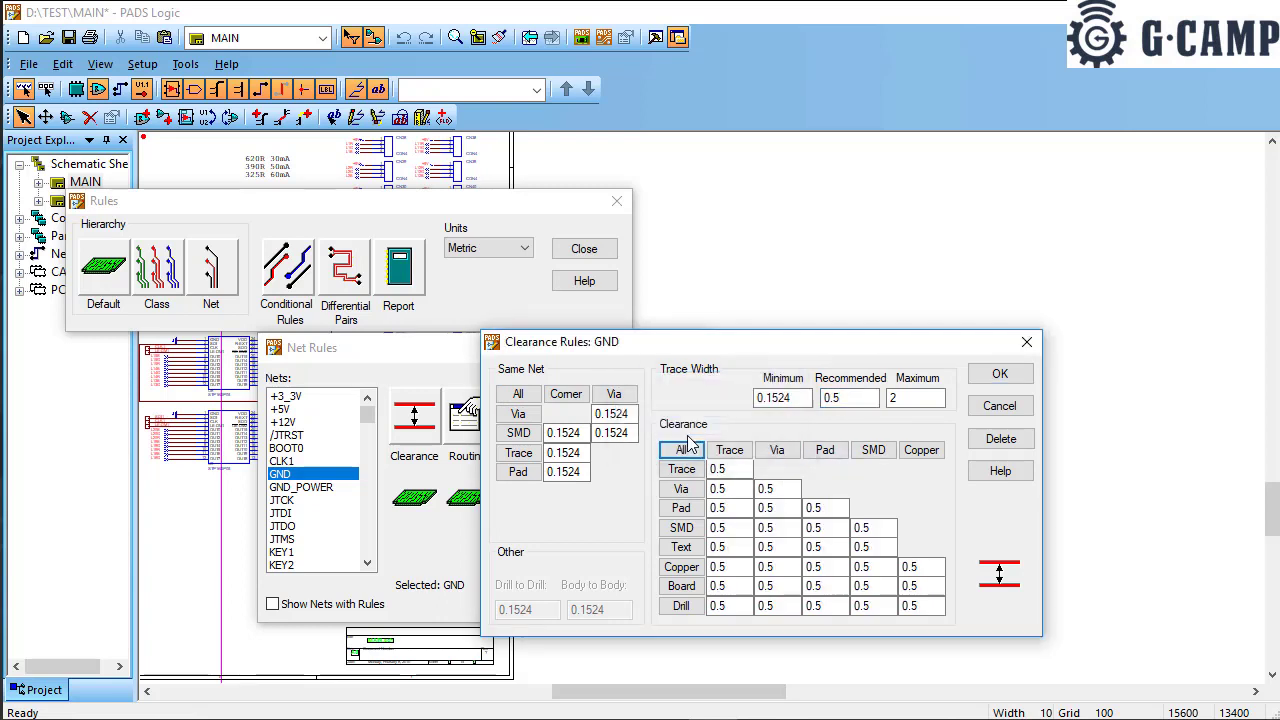
{"action": "left_click", "coordinate": [999, 374]}
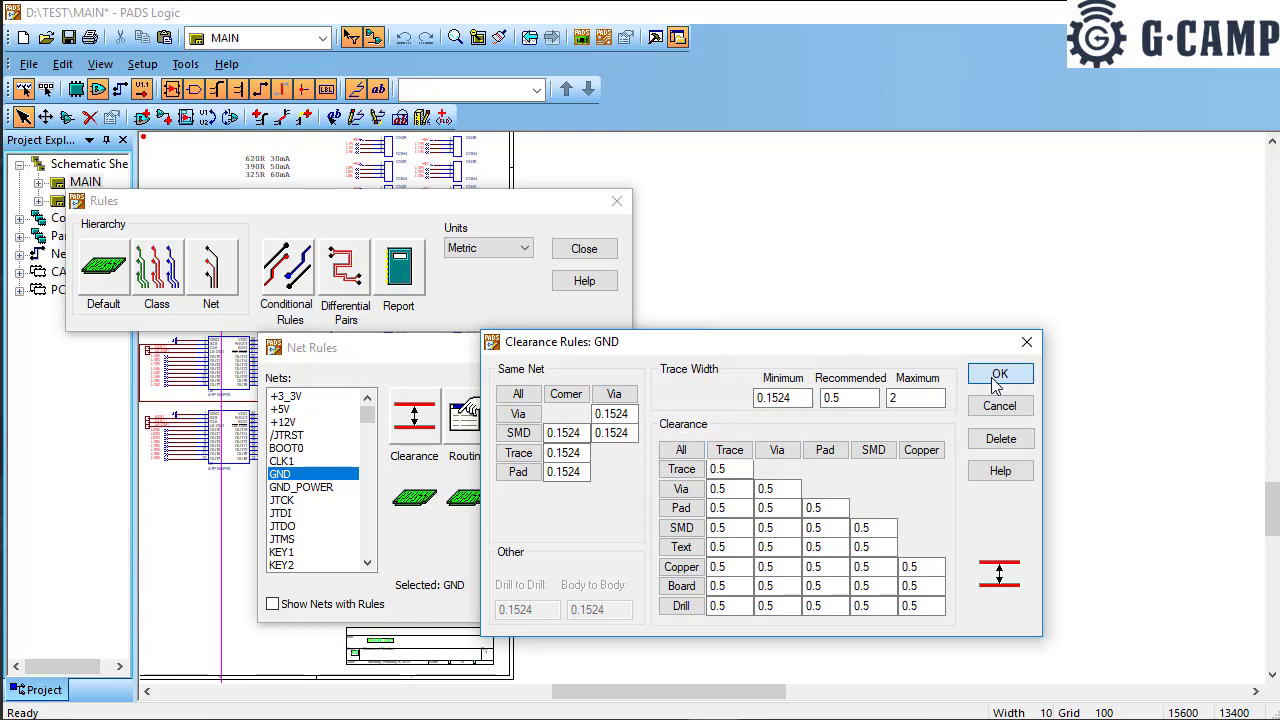
Step: View the clearance rules of the L1B net and close them without applying any edit
{"action": "left_click", "coordinate": [281, 552]}
{"action": "scroll", "coordinate": [300, 500], "scroll_direction": "down", "scroll_amount": 2}
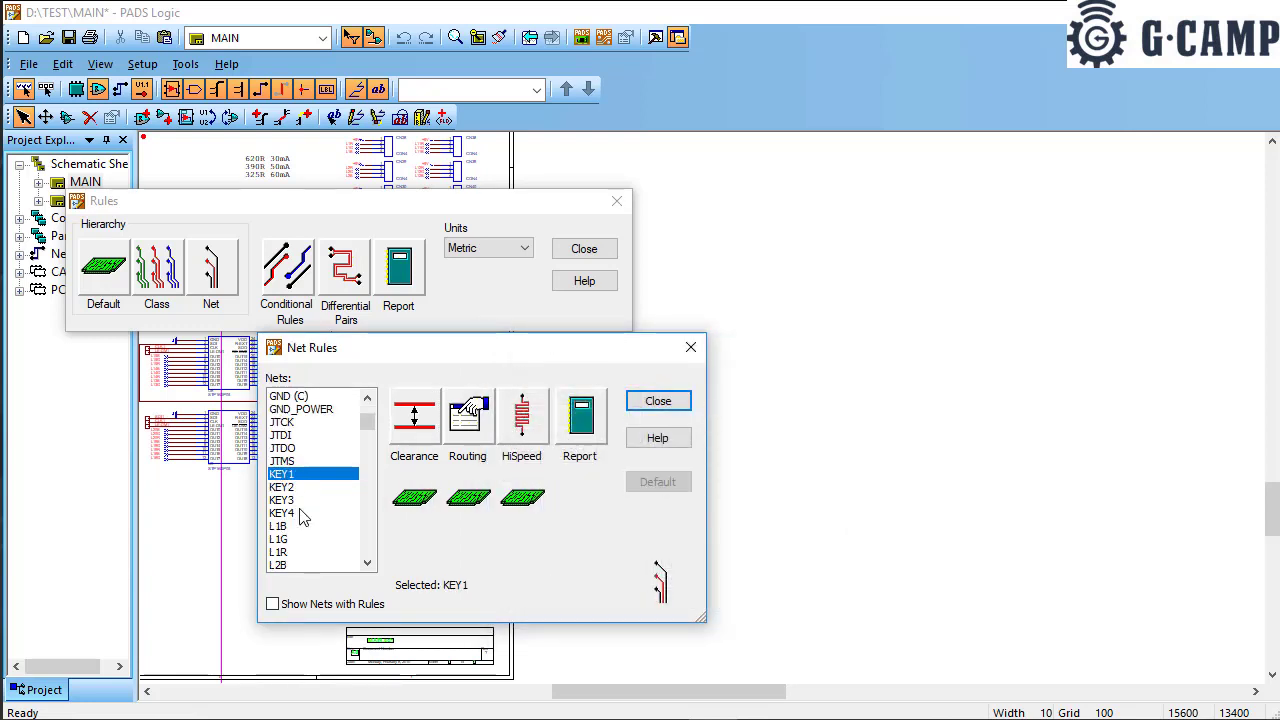
{"action": "left_click", "coordinate": [280, 526]}
{"action": "left_click", "coordinate": [416, 442]}
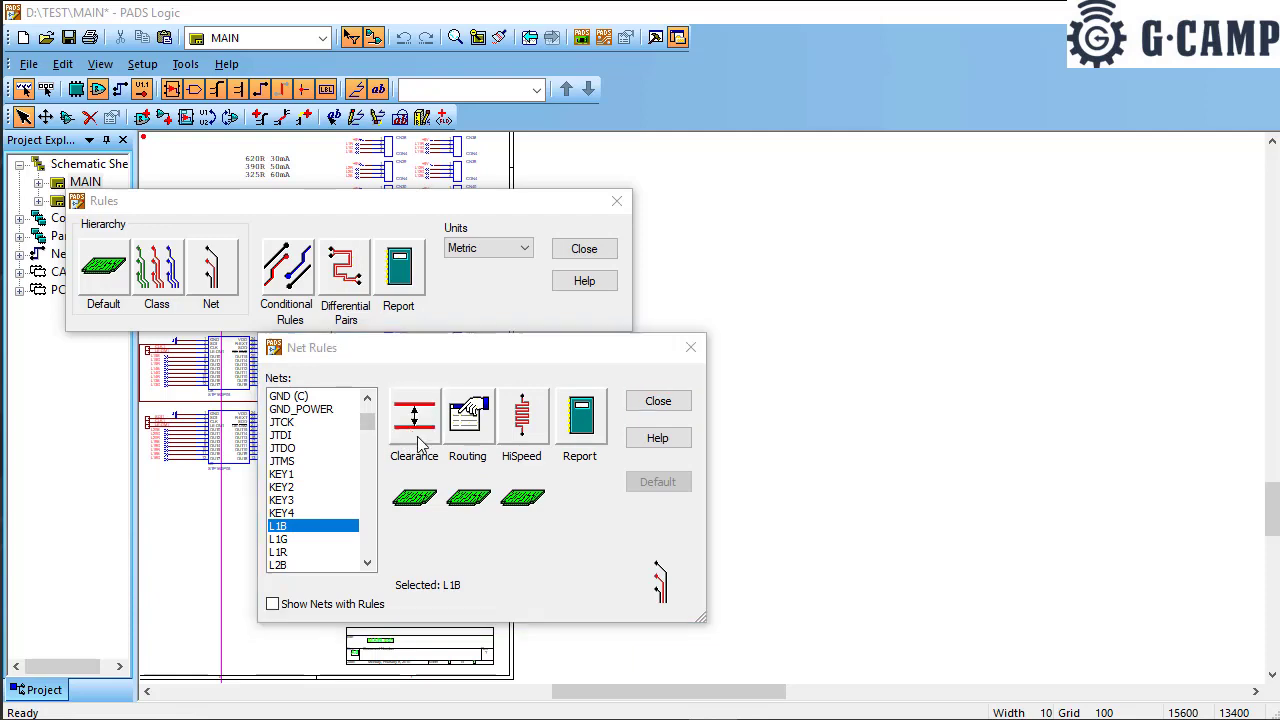
{"action": "left_click", "coordinate": [1000, 403]}
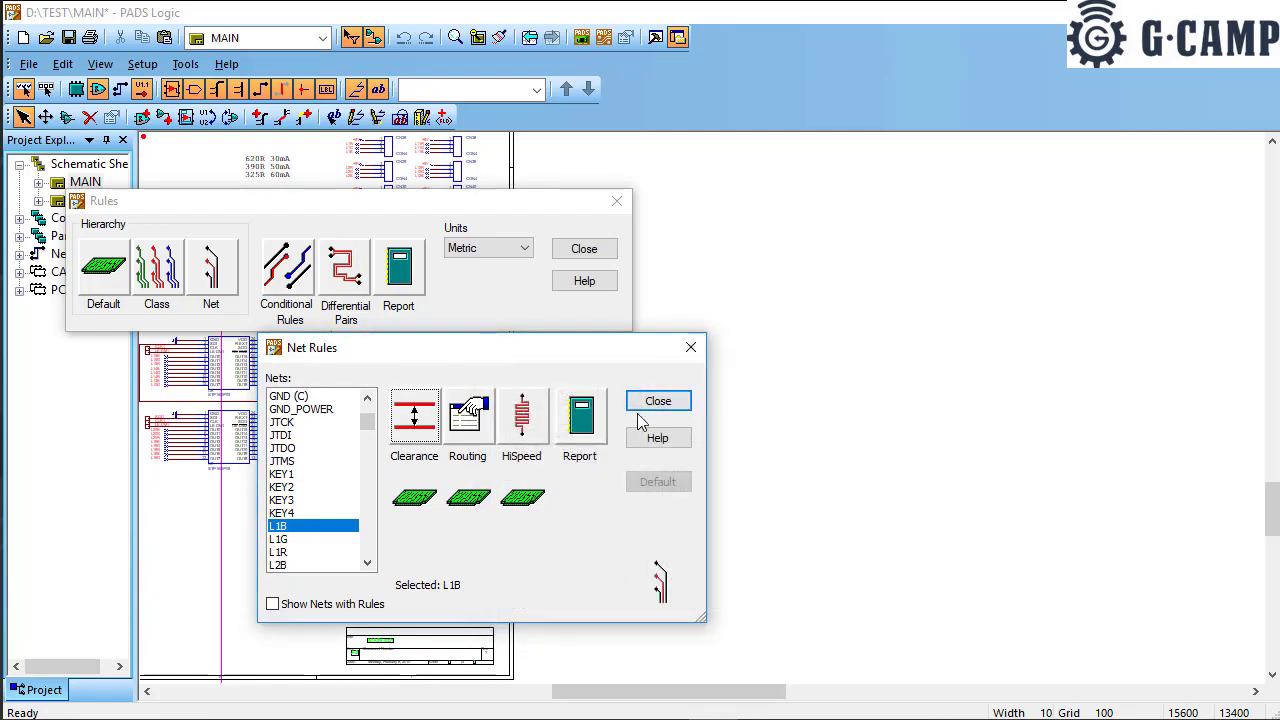
Step: Open the layer definition setup and review the settings of the Top and Bottom layers
{"action": "left_click", "coordinate": [142, 63]}
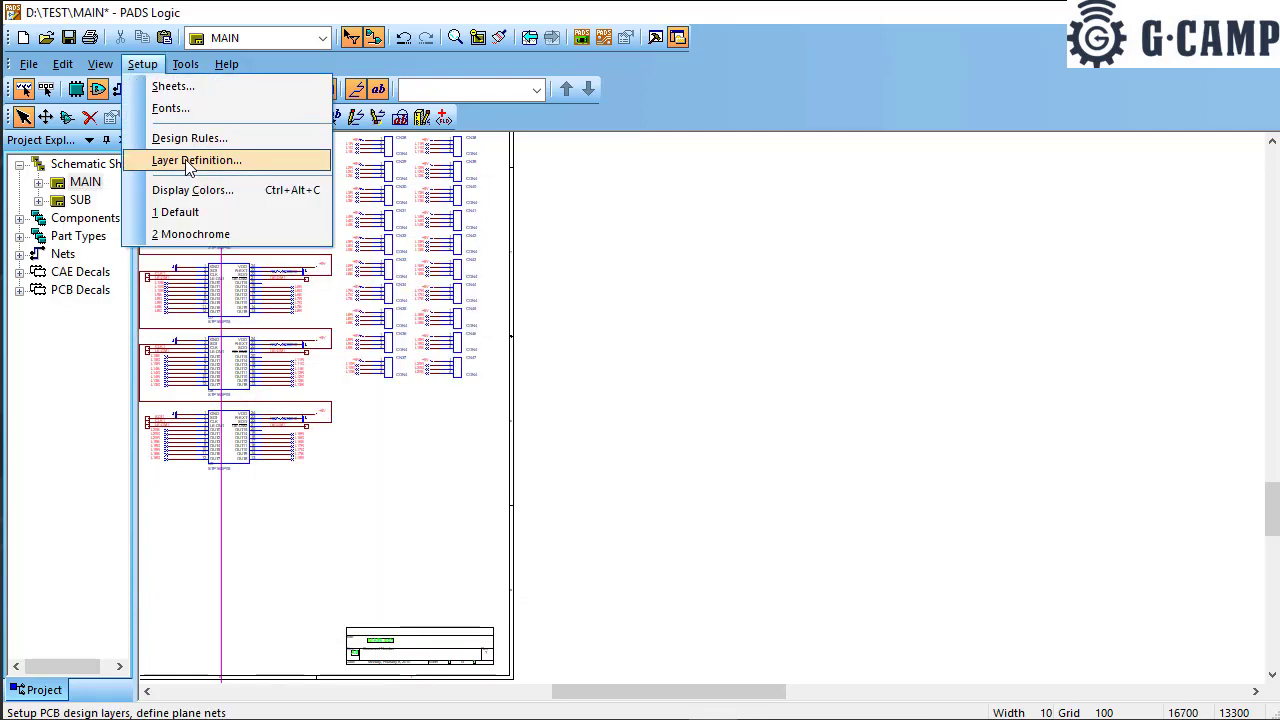
{"action": "left_click", "coordinate": [190, 161]}
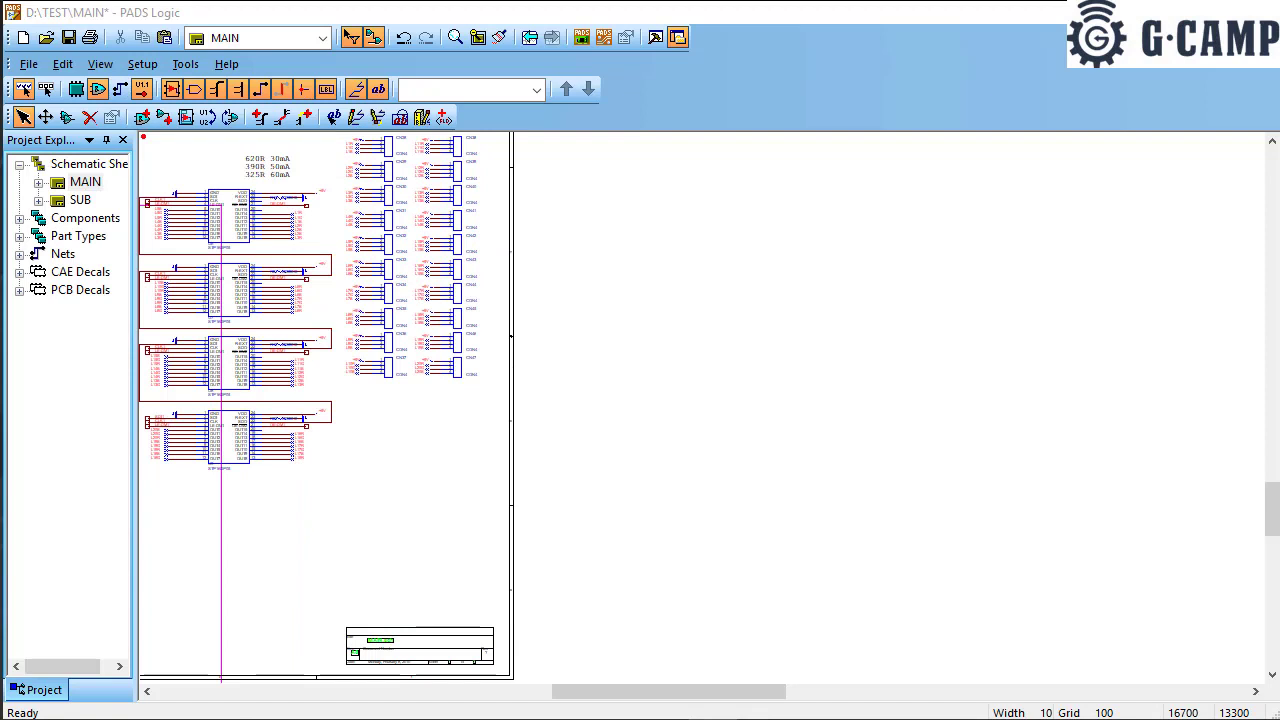
{"action": "left_click_drag", "start_coordinate": [132, 302], "coordinate": [255, 173]}
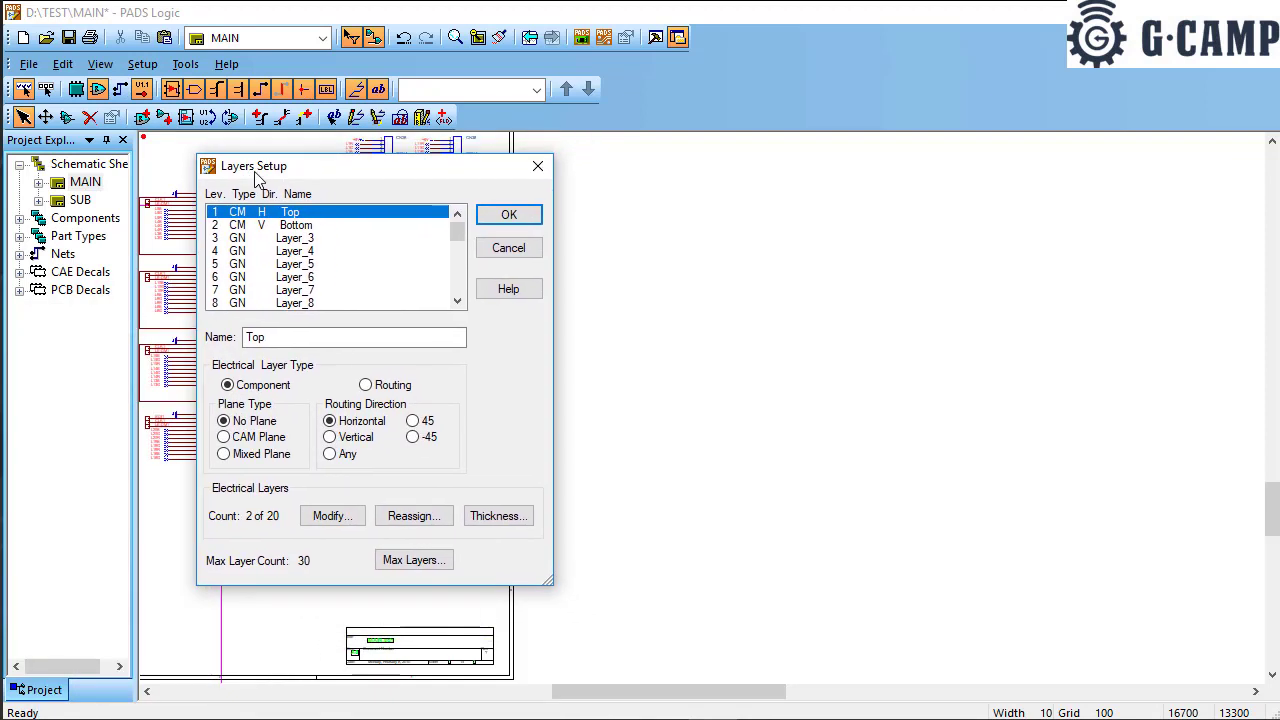
{"action": "left_click", "coordinate": [275, 225]}
{"action": "left_click_drag", "start_coordinate": [283, 177], "coordinate": [353, 174]}
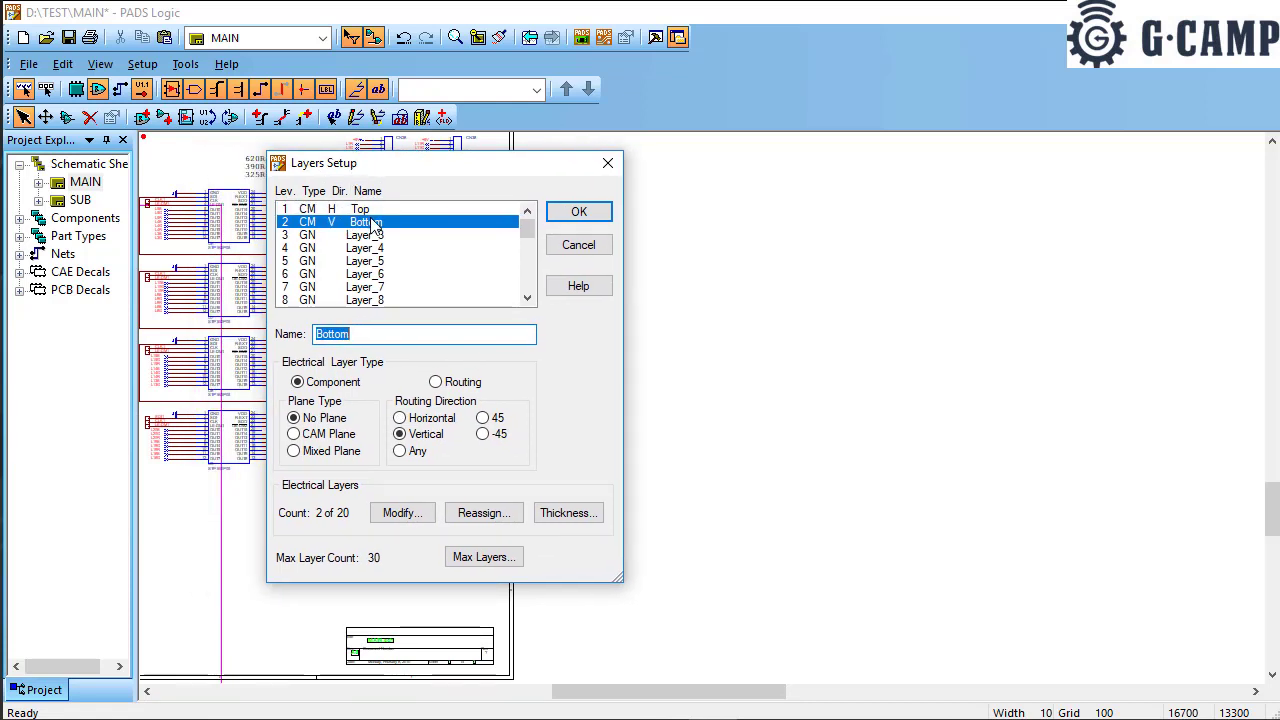
{"action": "left_click", "coordinate": [357, 211]}
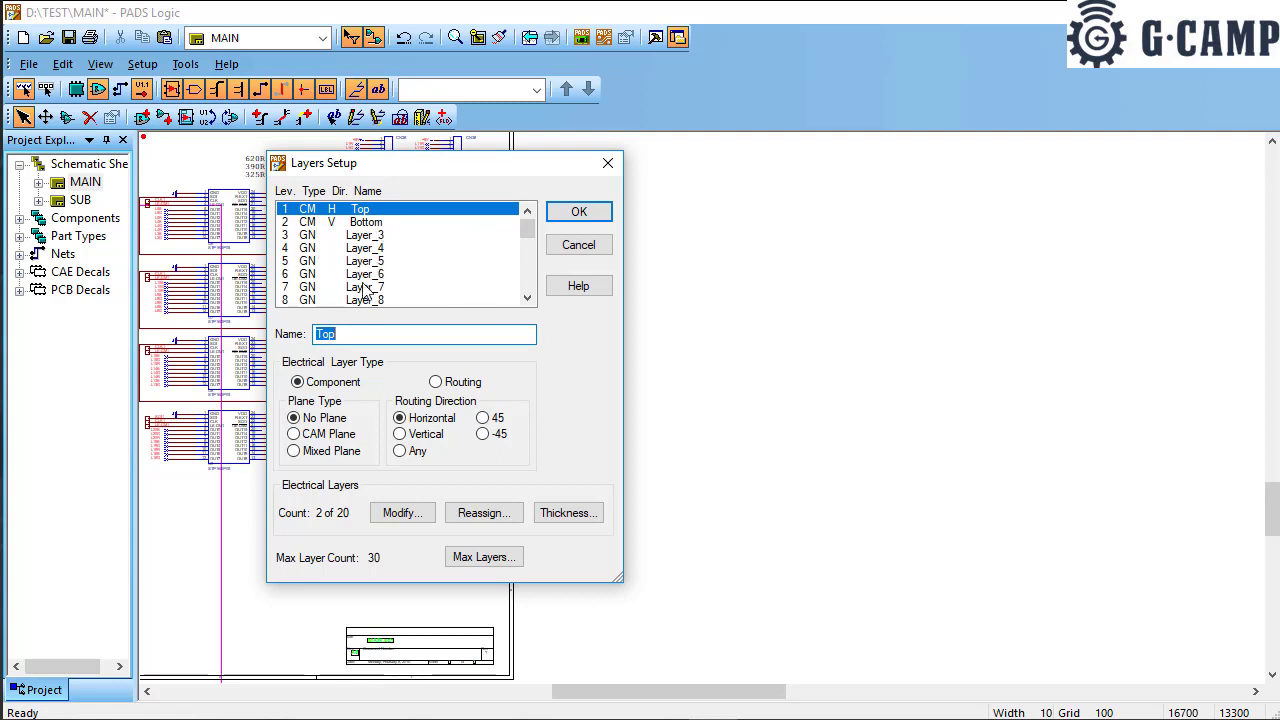
{"action": "left_click", "coordinate": [352, 222]}
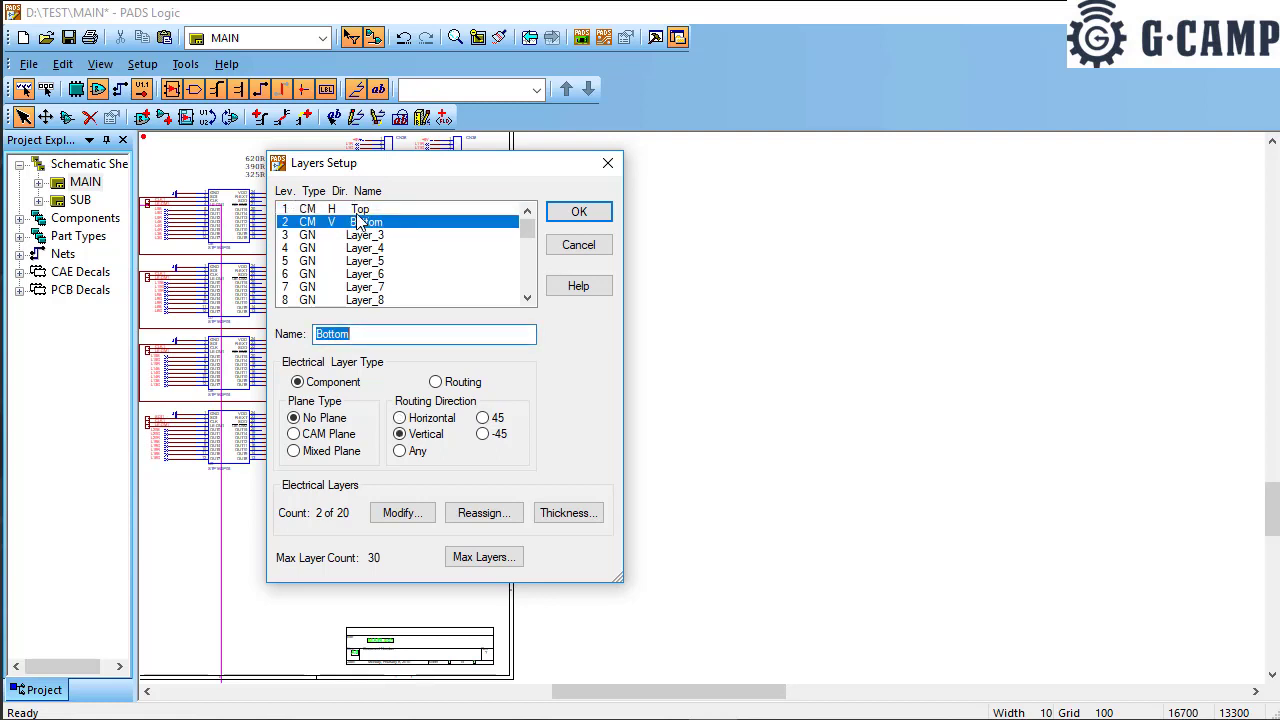
{"action": "left_click", "coordinate": [355, 209]}
{"action": "left_click", "coordinate": [357, 223]}
Step: Set the number of electrical layers to 4 and accept the proposed layer reassignment
{"action": "left_click", "coordinate": [401, 513]}
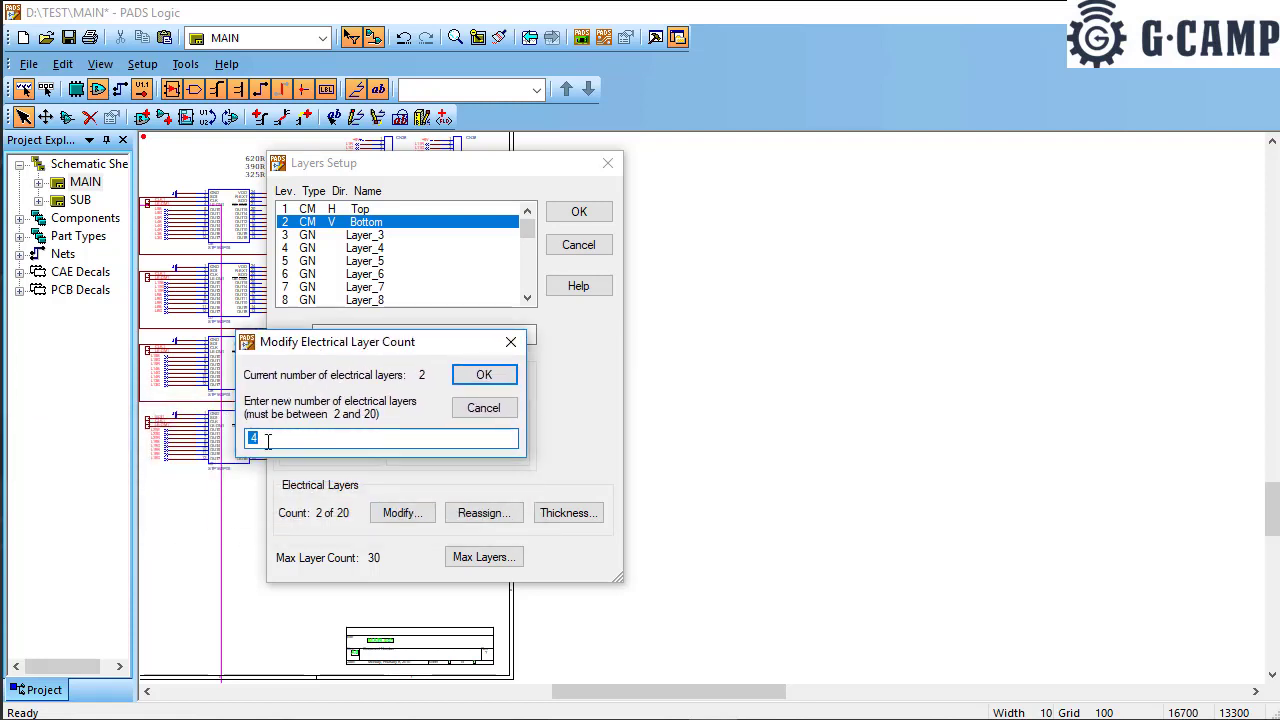
{"action": "left_click", "coordinate": [484, 374]}
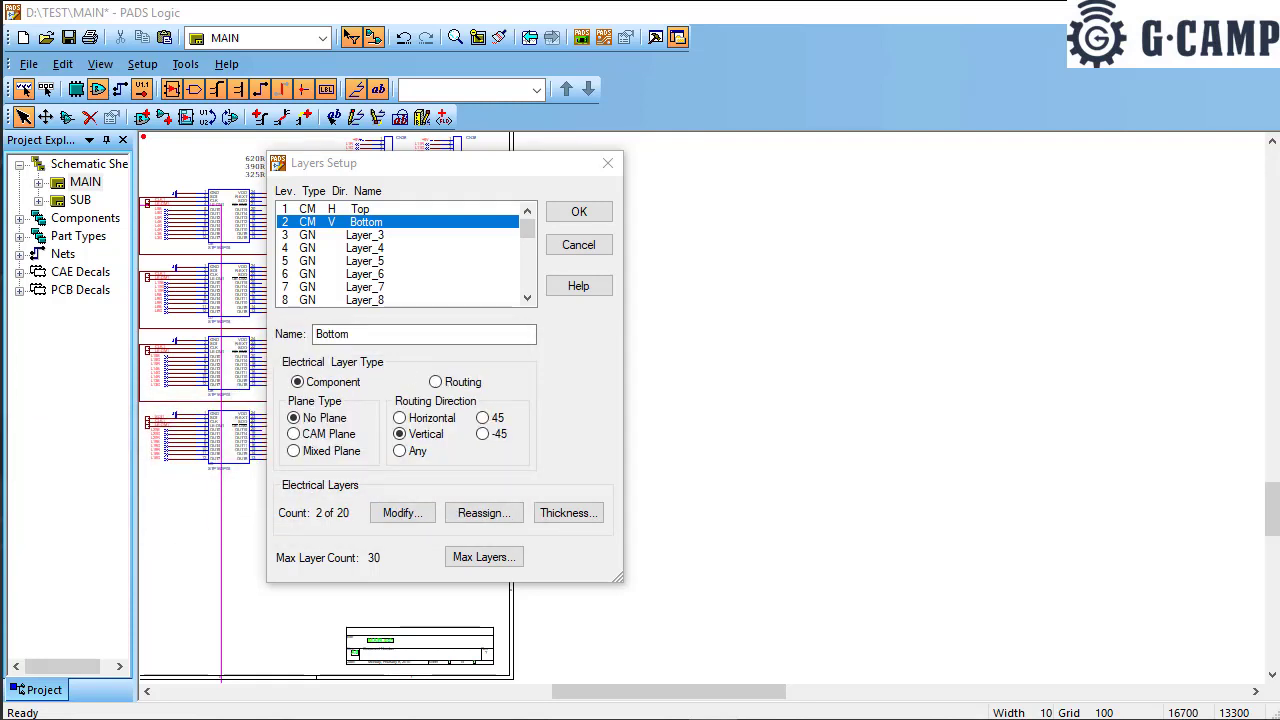
{"action": "left_click_drag", "start_coordinate": [501, 411], "coordinate": [478, 293]}
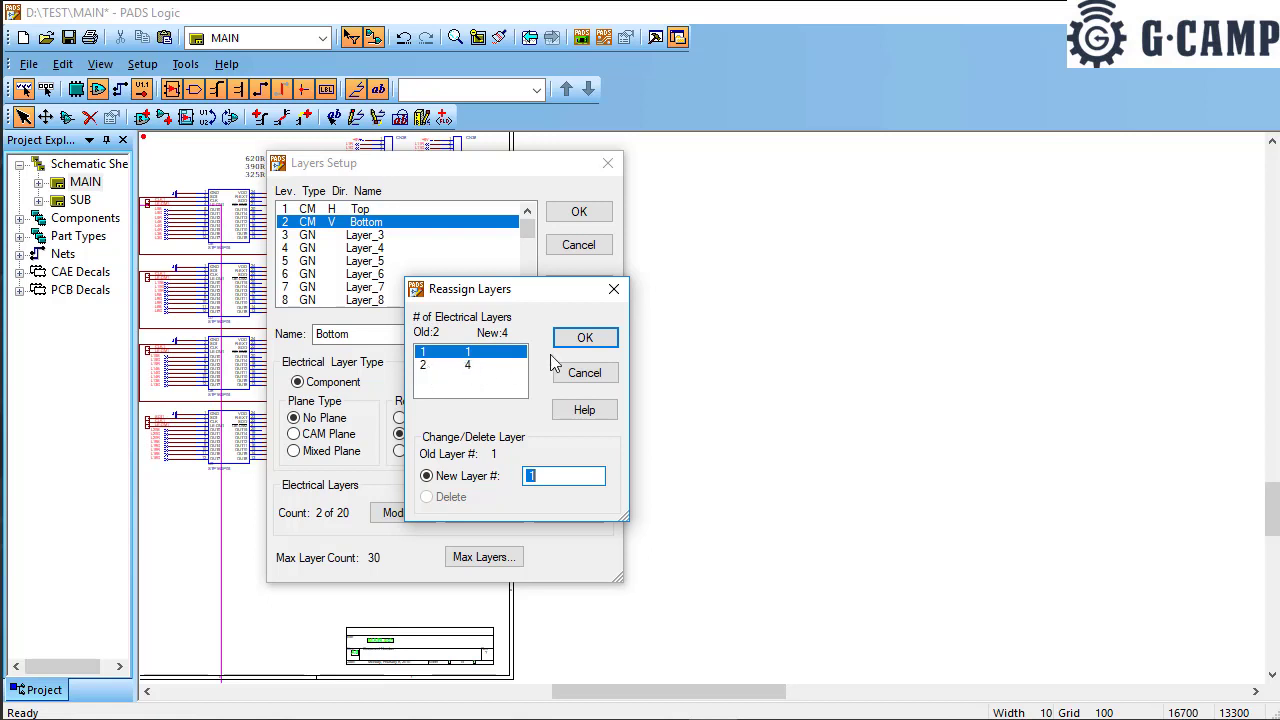
{"action": "left_click", "coordinate": [585, 338]}
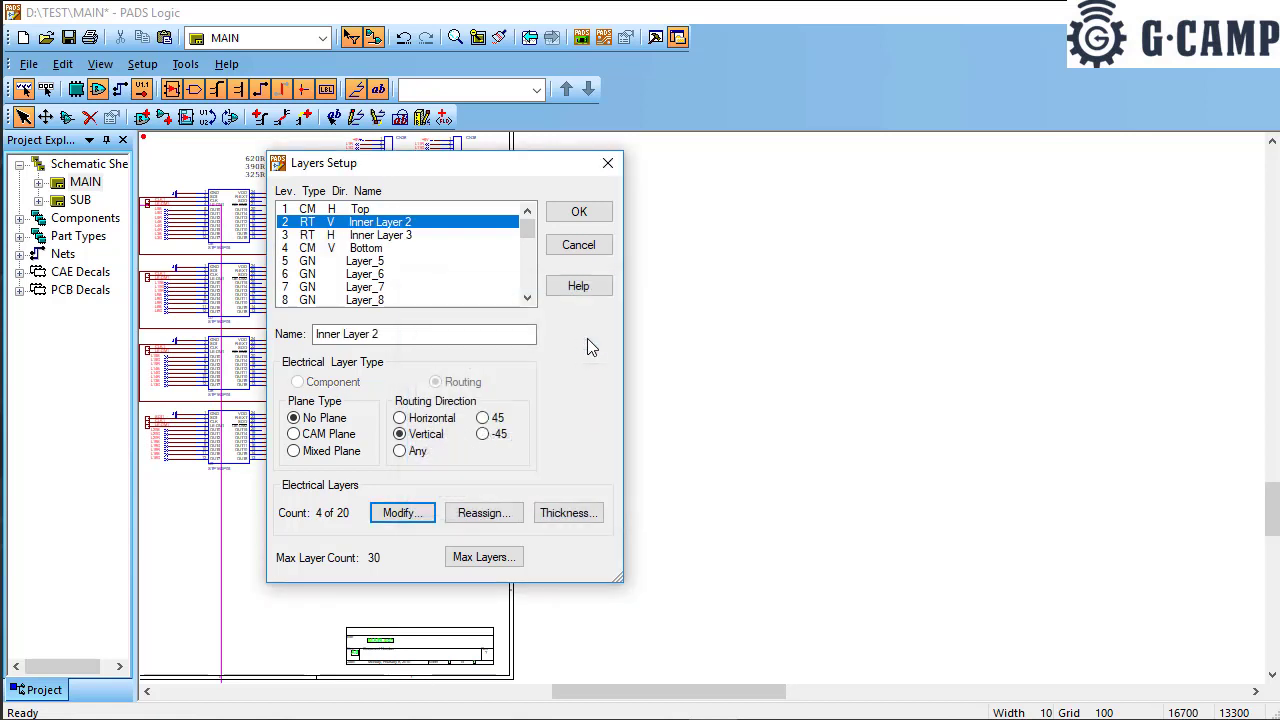
Step: Go through the four electrical layers and try the CAM Plane type on the Bottom layer
{"action": "left_click", "coordinate": [340, 209]}
{"action": "left_click", "coordinate": [340, 222]}
{"action": "left_click", "coordinate": [340, 235]}
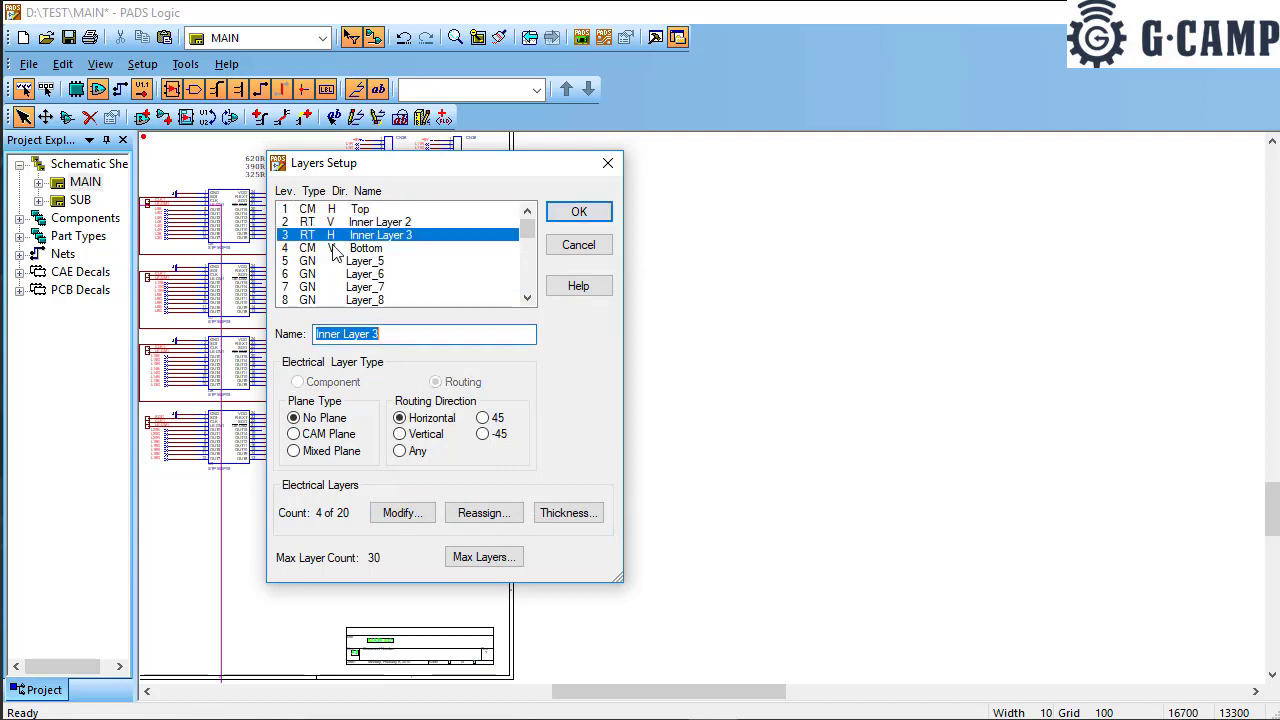
{"action": "left_click", "coordinate": [340, 248]}
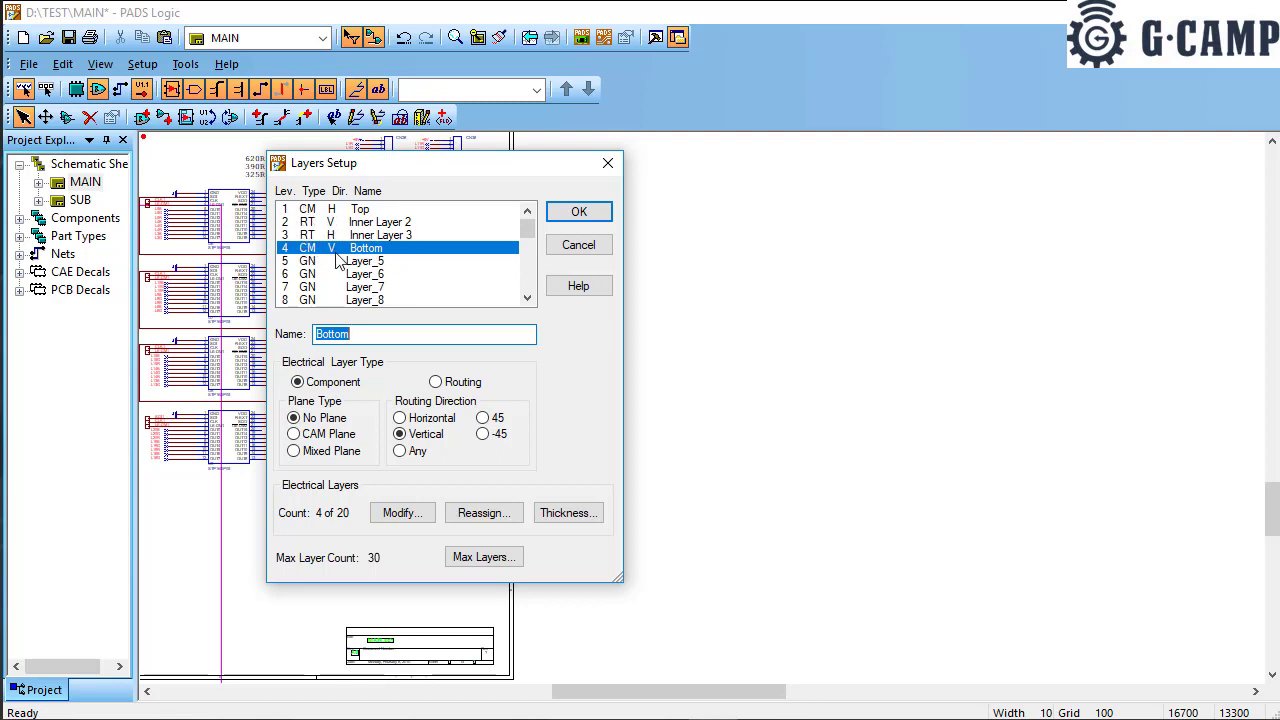
{"action": "left_click", "coordinate": [316, 435]}
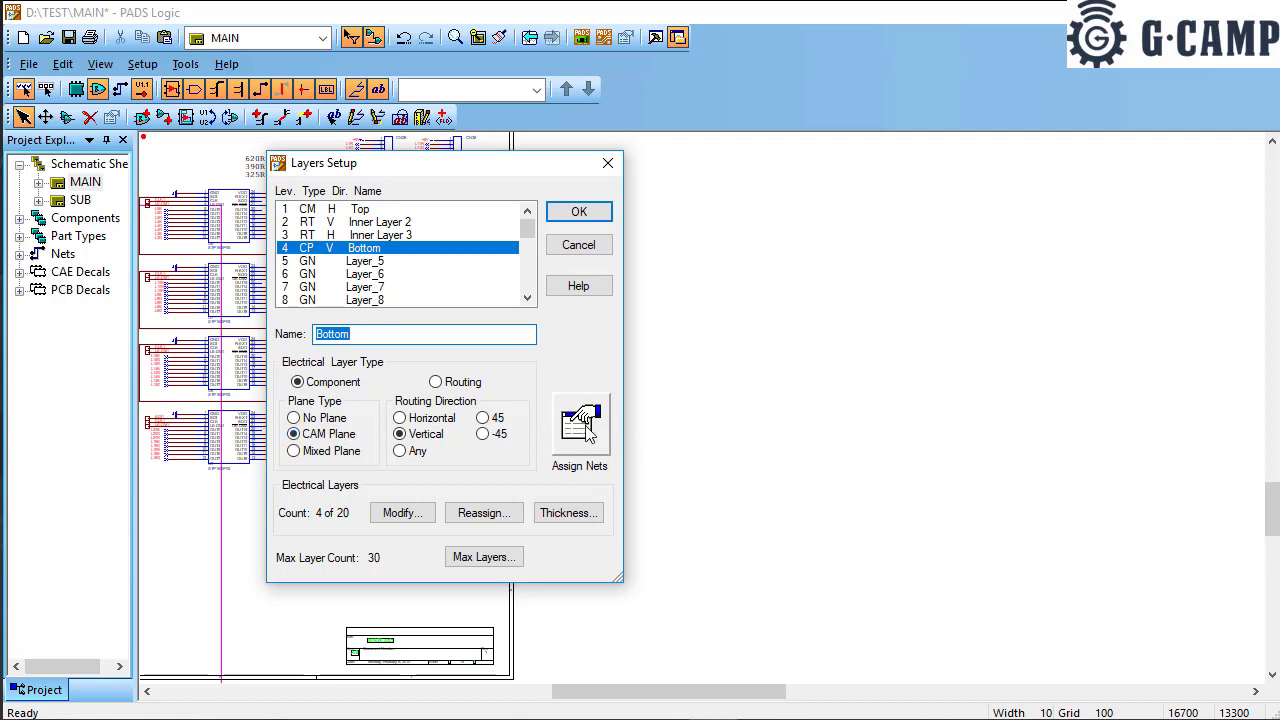
Step: Make Inner Layer 3 a CAM plane and assign the GND net to it
{"action": "left_click", "coordinate": [380, 235]}
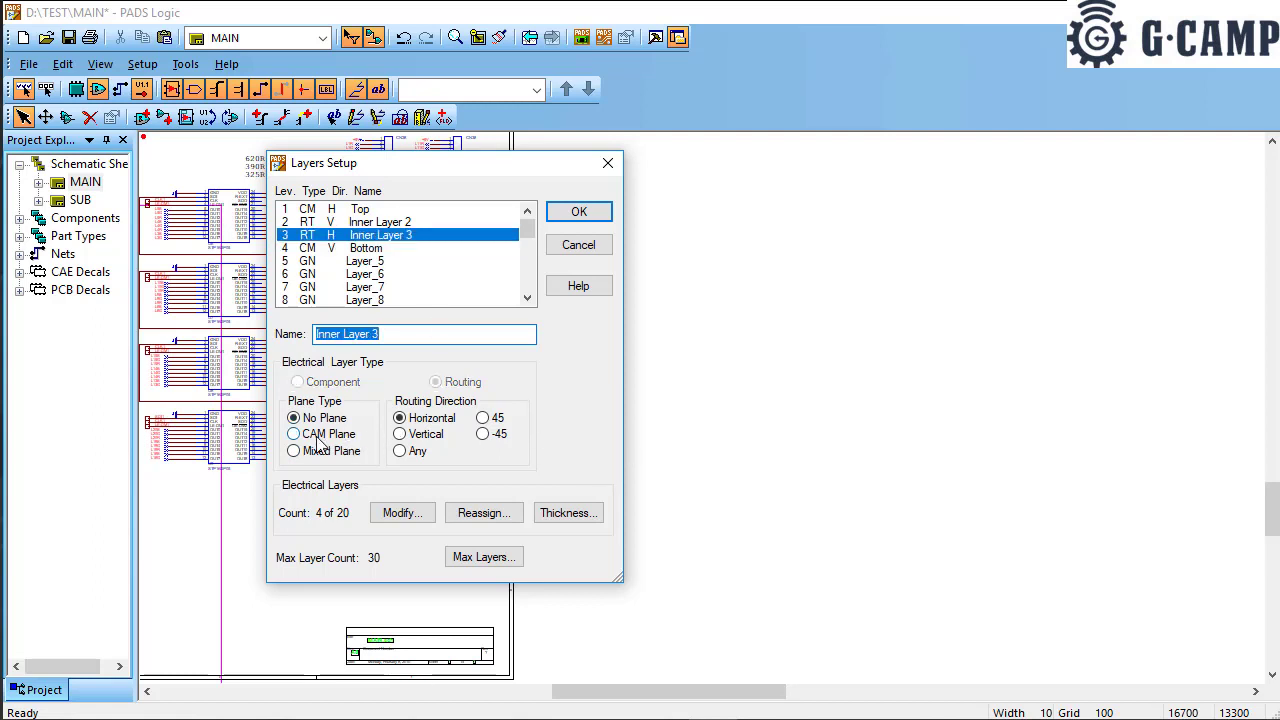
{"action": "left_click", "coordinate": [294, 434]}
{"action": "left_click", "coordinate": [582, 435]}
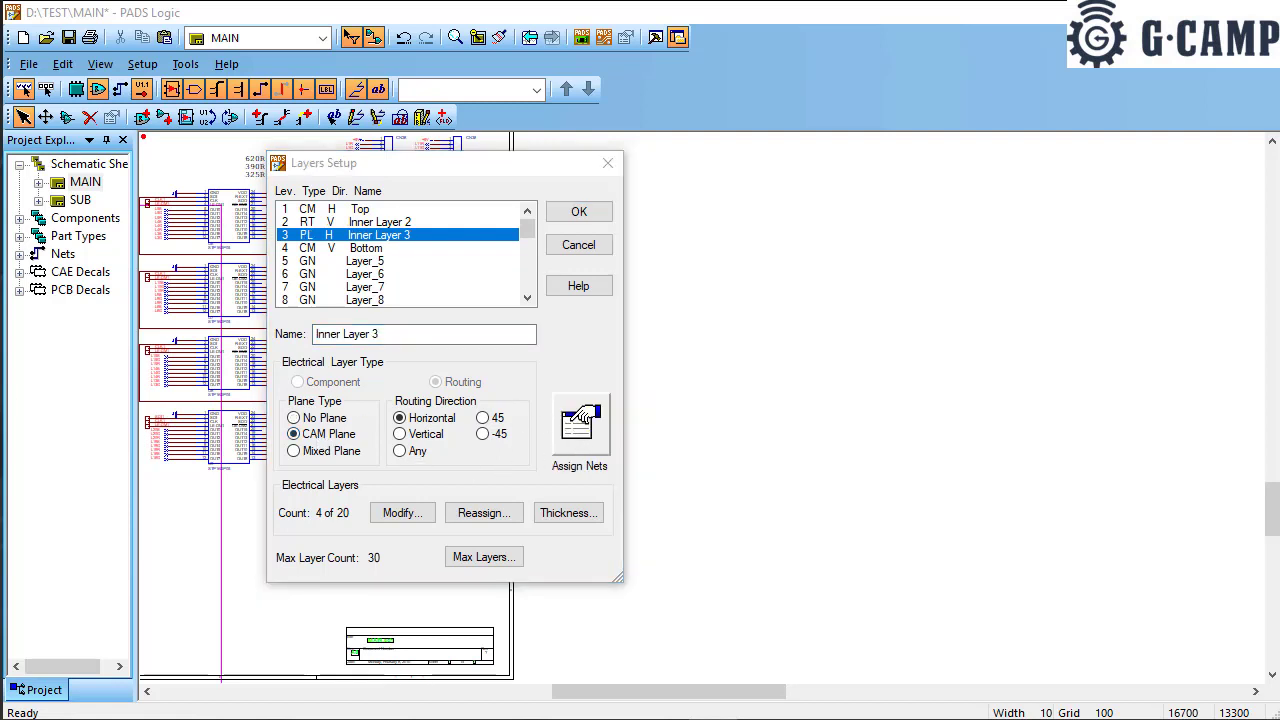
{"action": "left_click_drag", "start_coordinate": [0, 268], "coordinate": [923, 187]}
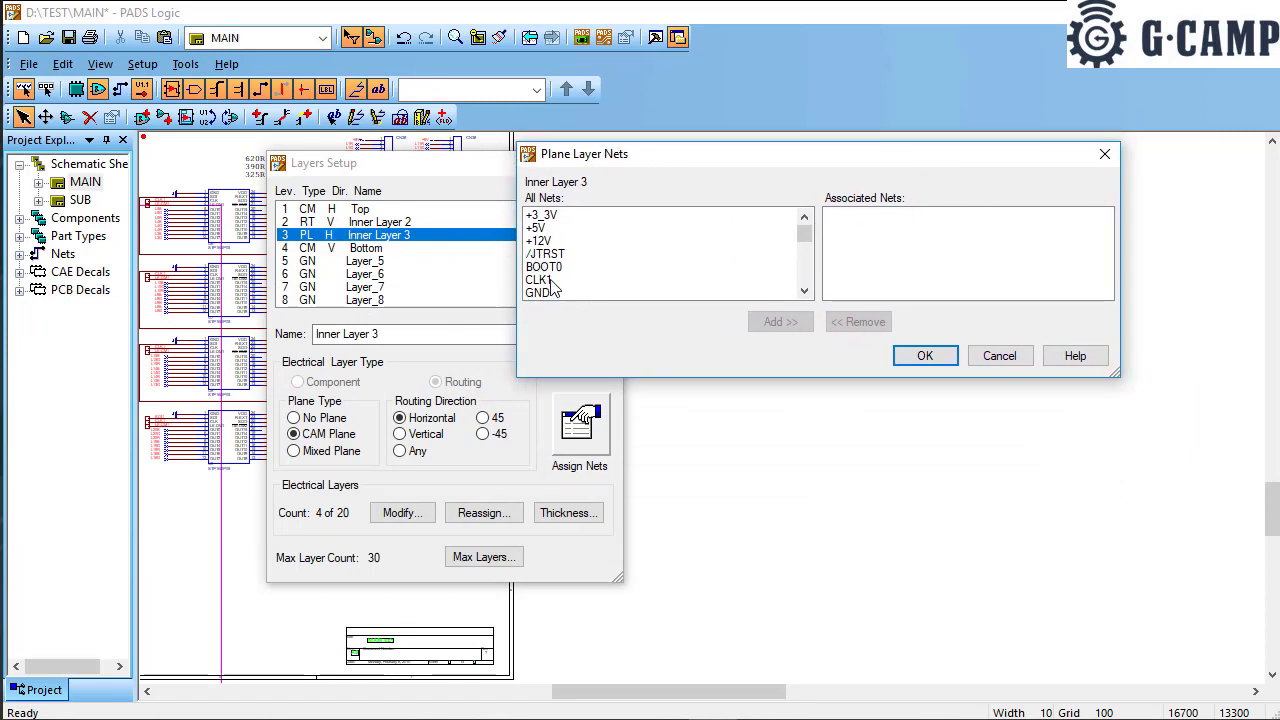
{"action": "scroll", "coordinate": [555, 280], "scroll_direction": "down", "scroll_amount": 2}
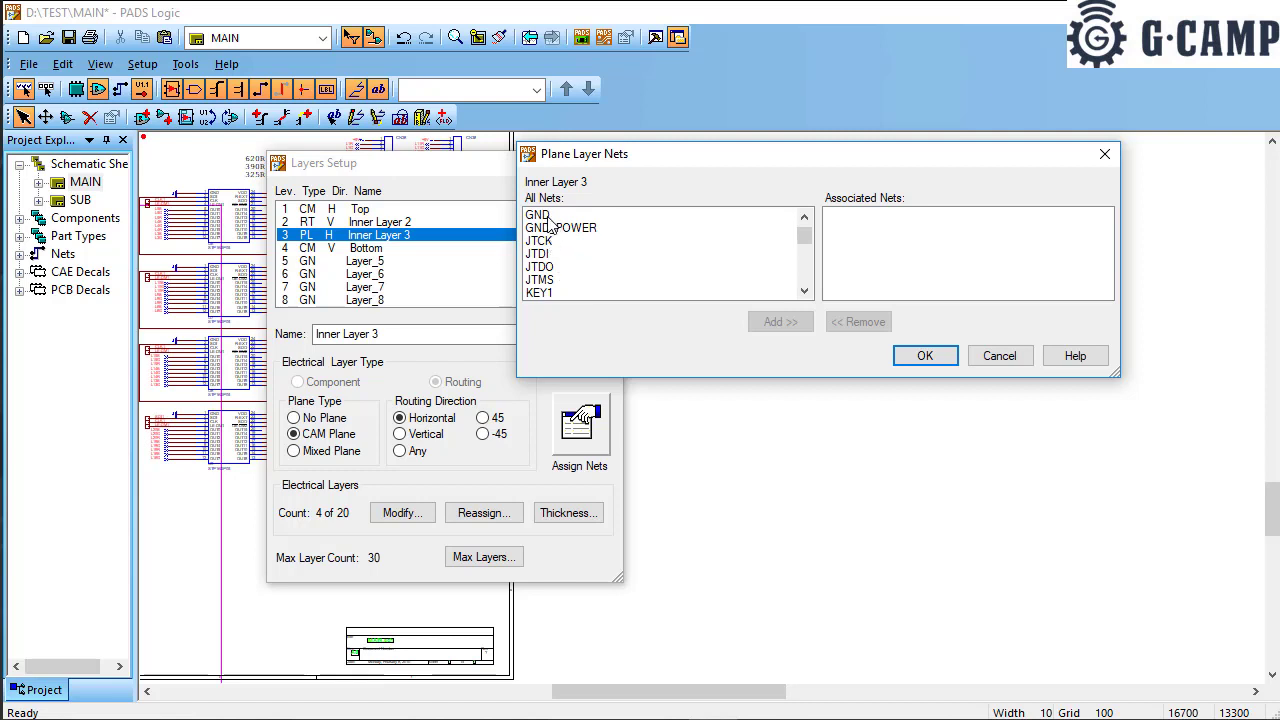
{"action": "left_click", "coordinate": [546, 217]}
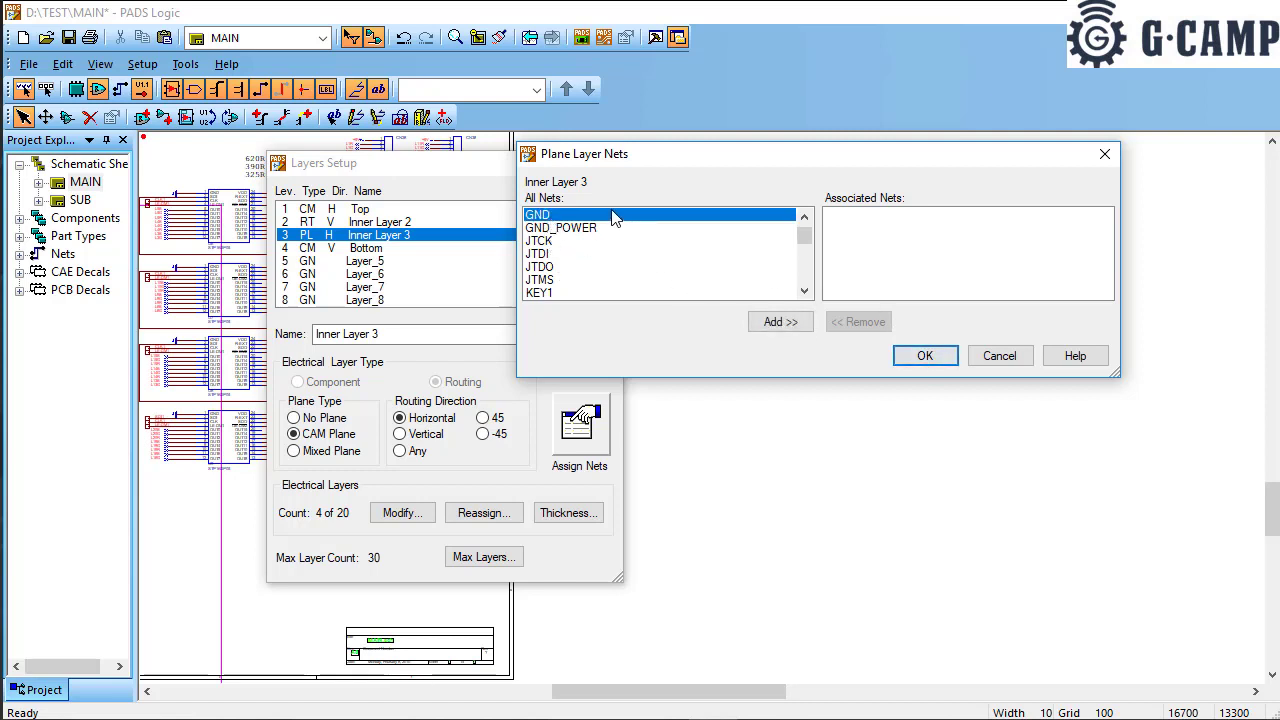
{"action": "left_click", "coordinate": [754, 326]}
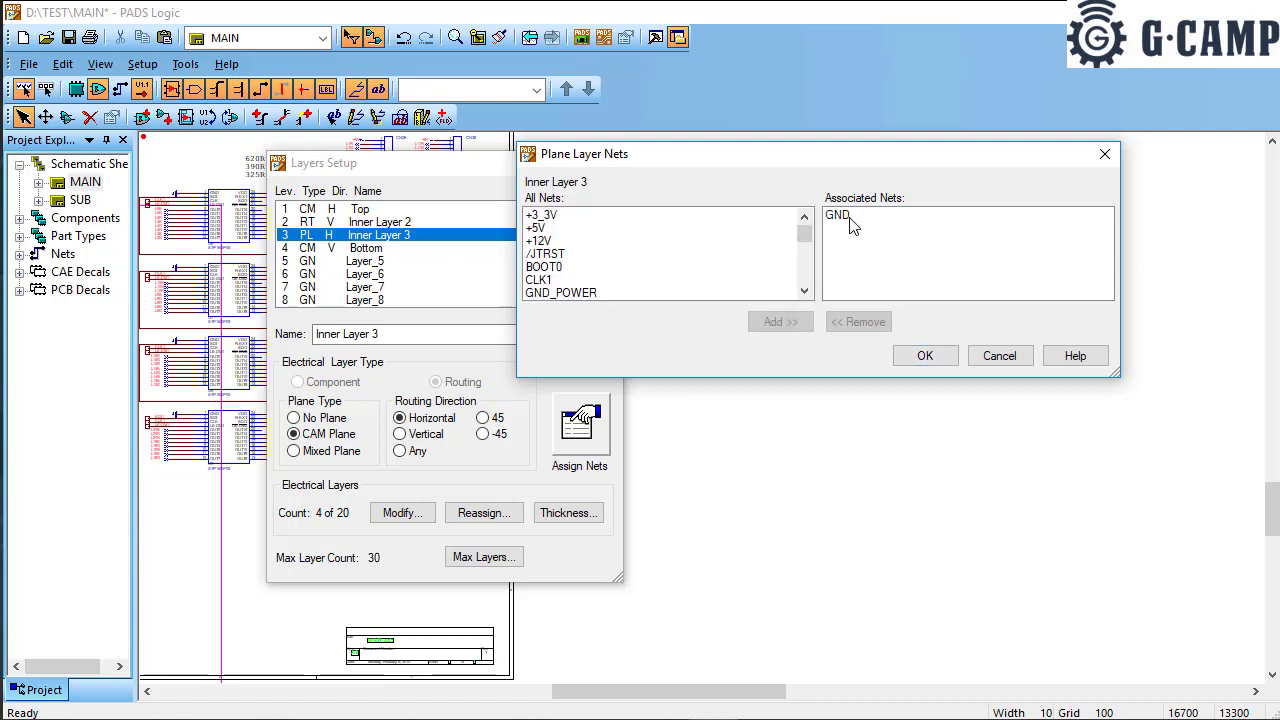
{"action": "left_click", "coordinate": [850, 222]}
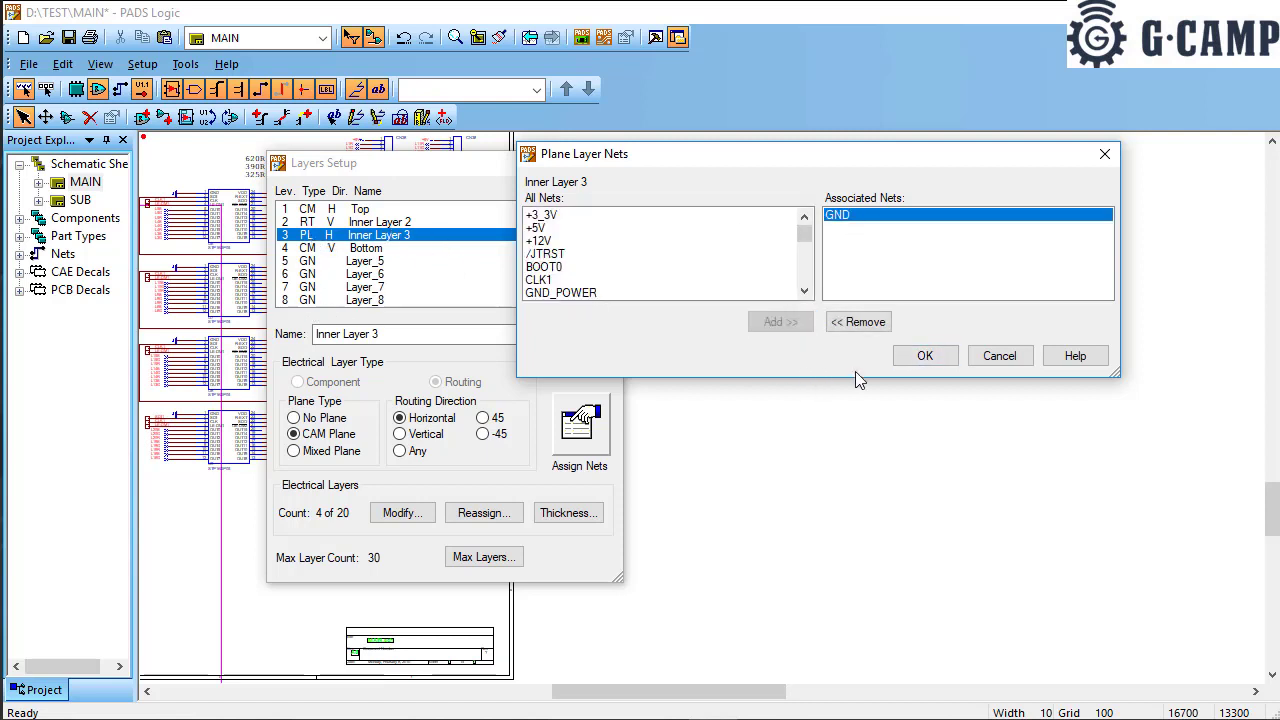
{"action": "left_click", "coordinate": [924, 355]}
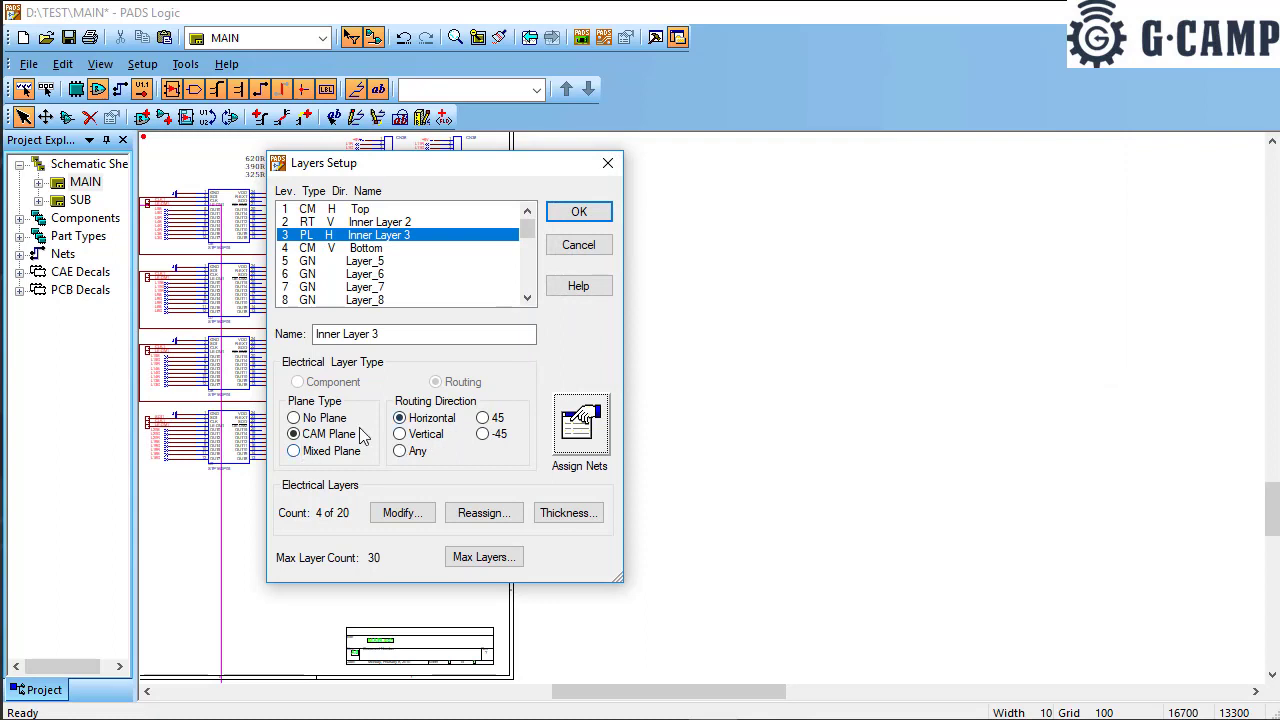
Step: Make Inner Layer 2 a CAM plane and assign the +5V net to it
{"action": "left_click", "coordinate": [340, 222]}
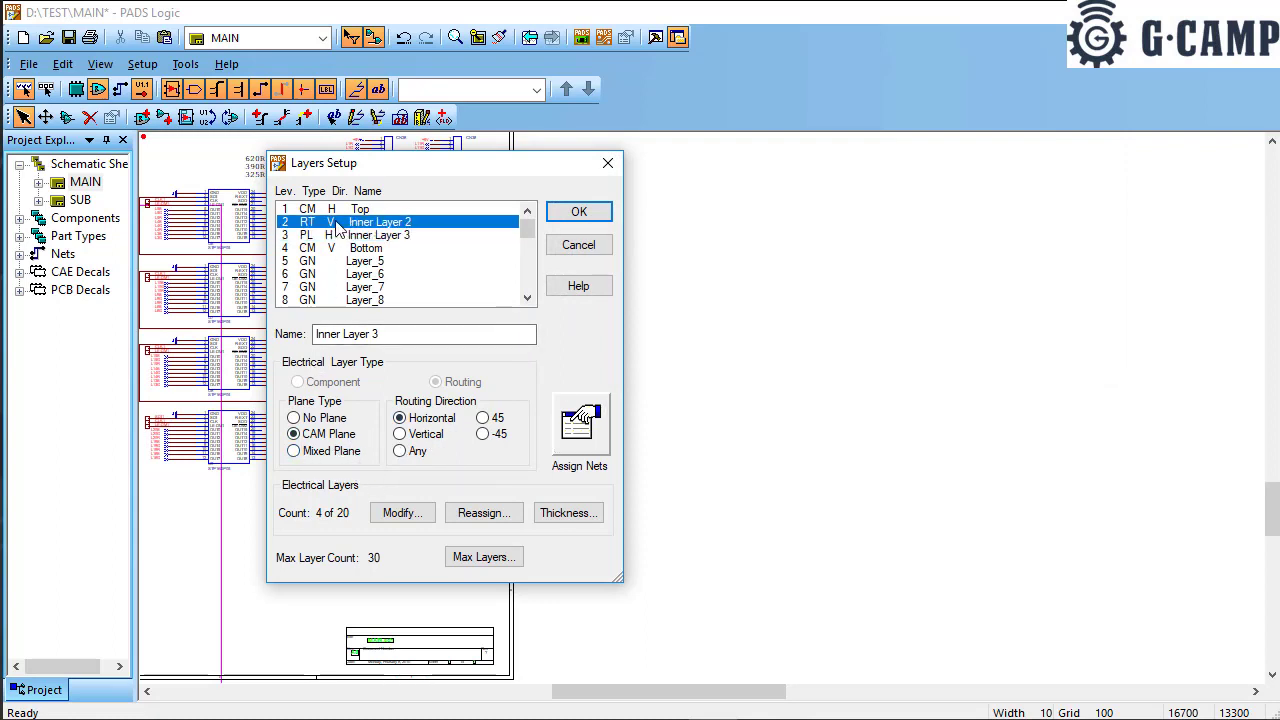
{"action": "left_click", "coordinate": [312, 436]}
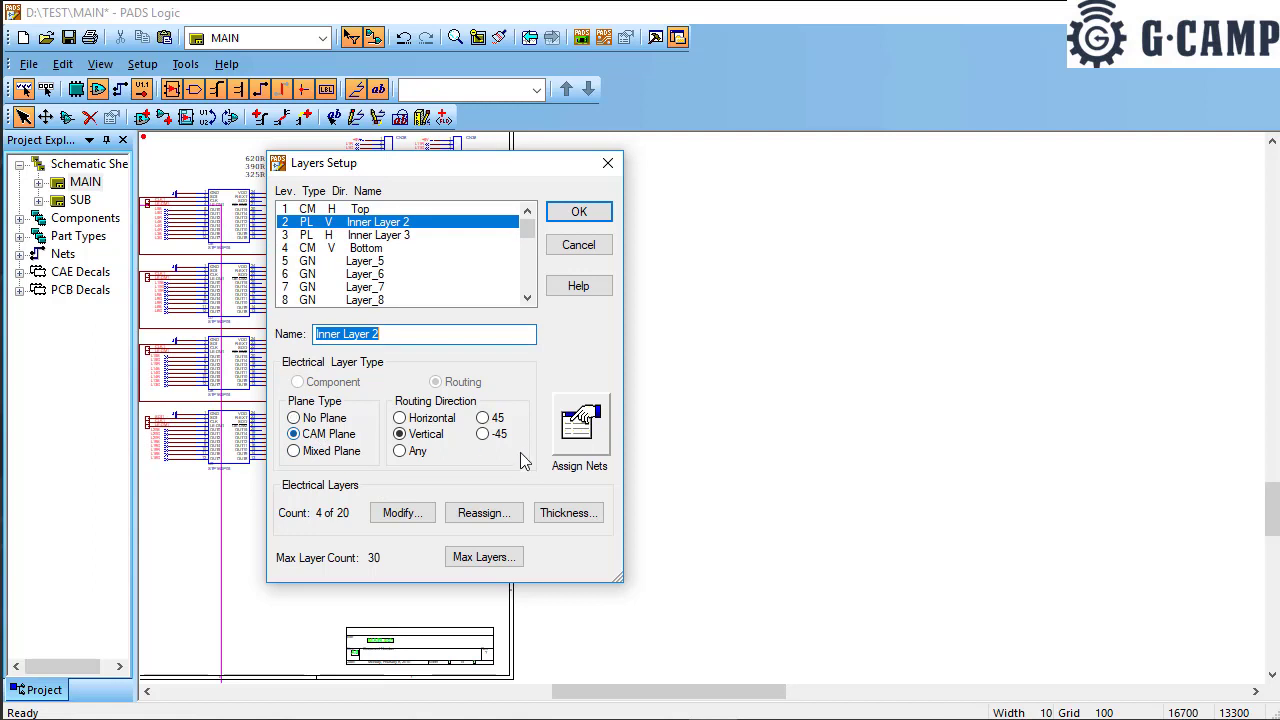
{"action": "left_click", "coordinate": [588, 430]}
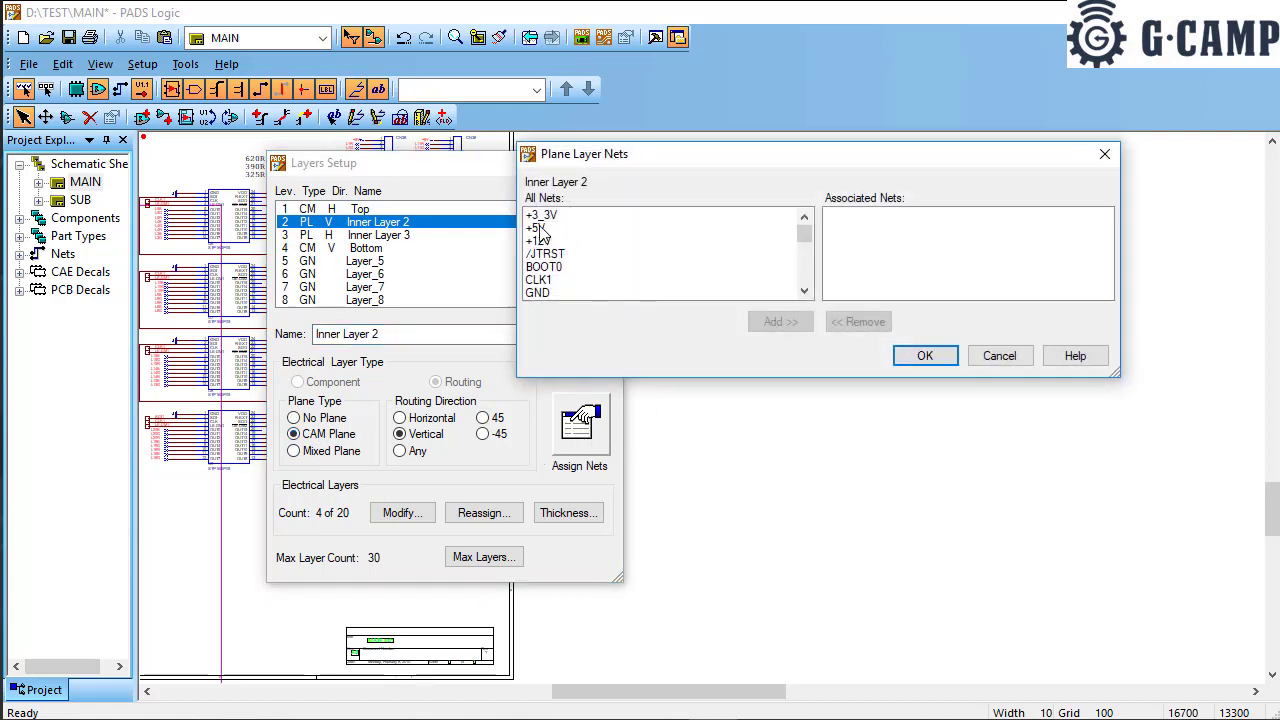
{"action": "left_click", "coordinate": [540, 229]}
{"action": "left_click", "coordinate": [786, 322]}
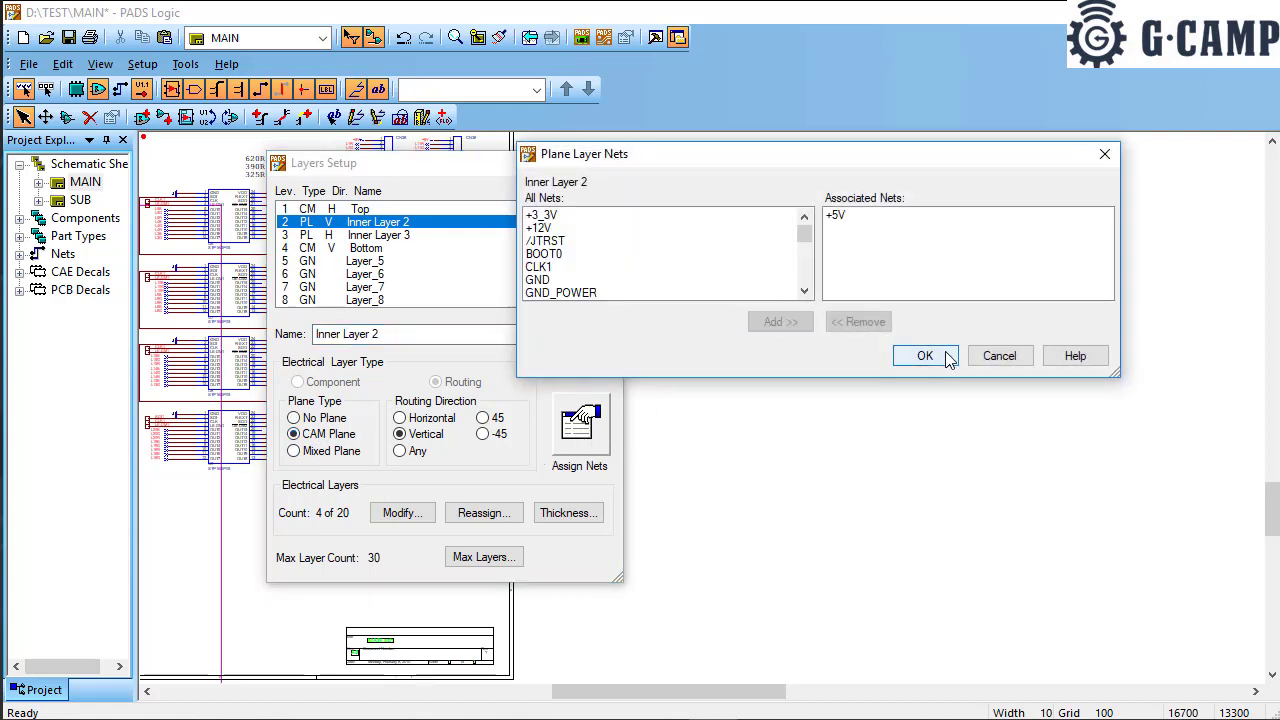
{"action": "left_click", "coordinate": [925, 356]}
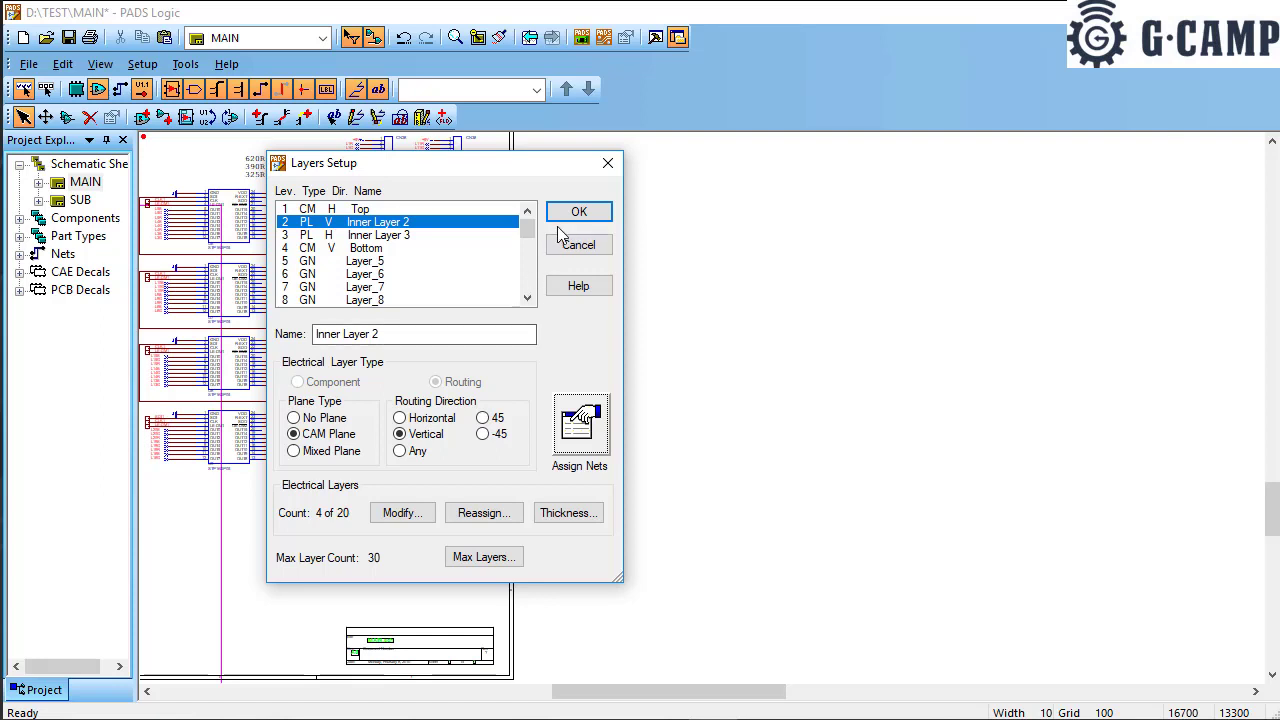
Step: Examine the full layer list, including the general and mask layers, and recheck the settings of Inner Layer 2 and Bottom
{"action": "scroll", "coordinate": [414, 294], "scroll_direction": "down", "scroll_amount": 5}
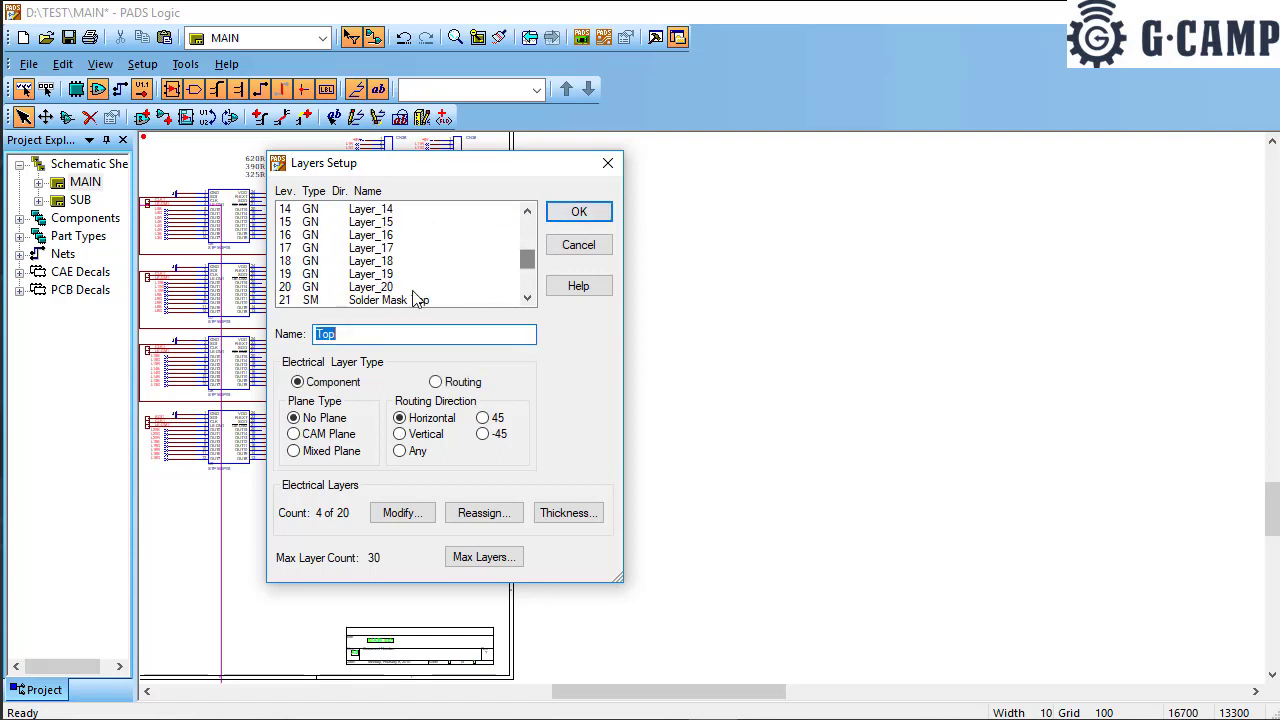
{"action": "left_click", "coordinate": [412, 288]}
{"action": "scroll", "coordinate": [414, 294], "scroll_direction": "up", "scroll_amount": 5}
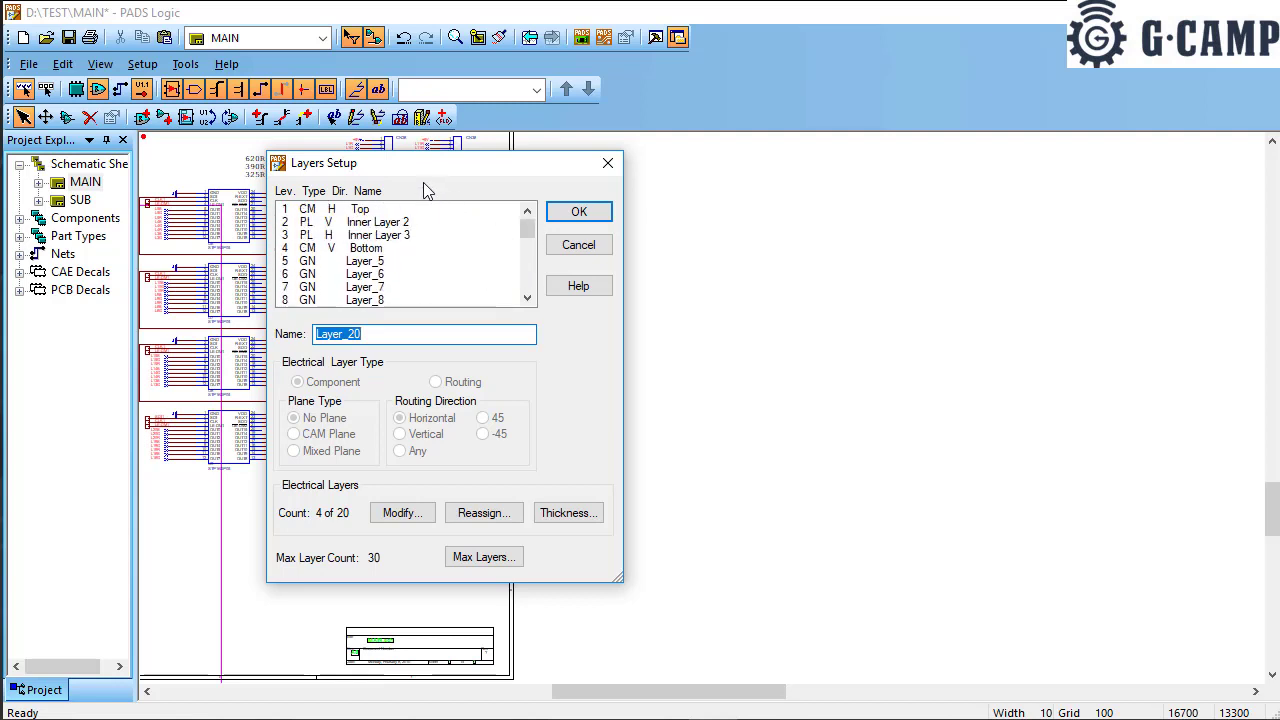
{"action": "scroll", "coordinate": [434, 262], "scroll_direction": "down", "scroll_amount": 4}
{"action": "scroll", "coordinate": [437, 258], "scroll_direction": "down", "scroll_amount": 3}
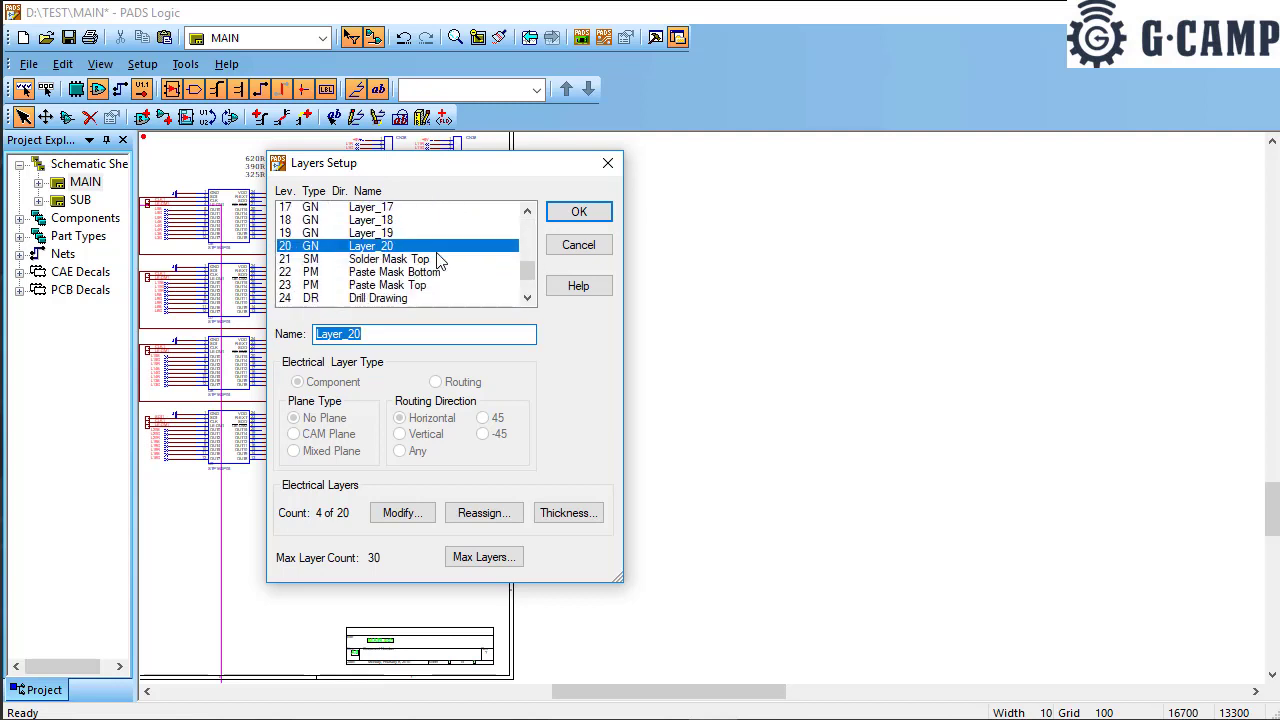
{"action": "left_click_drag", "start_coordinate": [530, 277], "coordinate": [541, 210]}
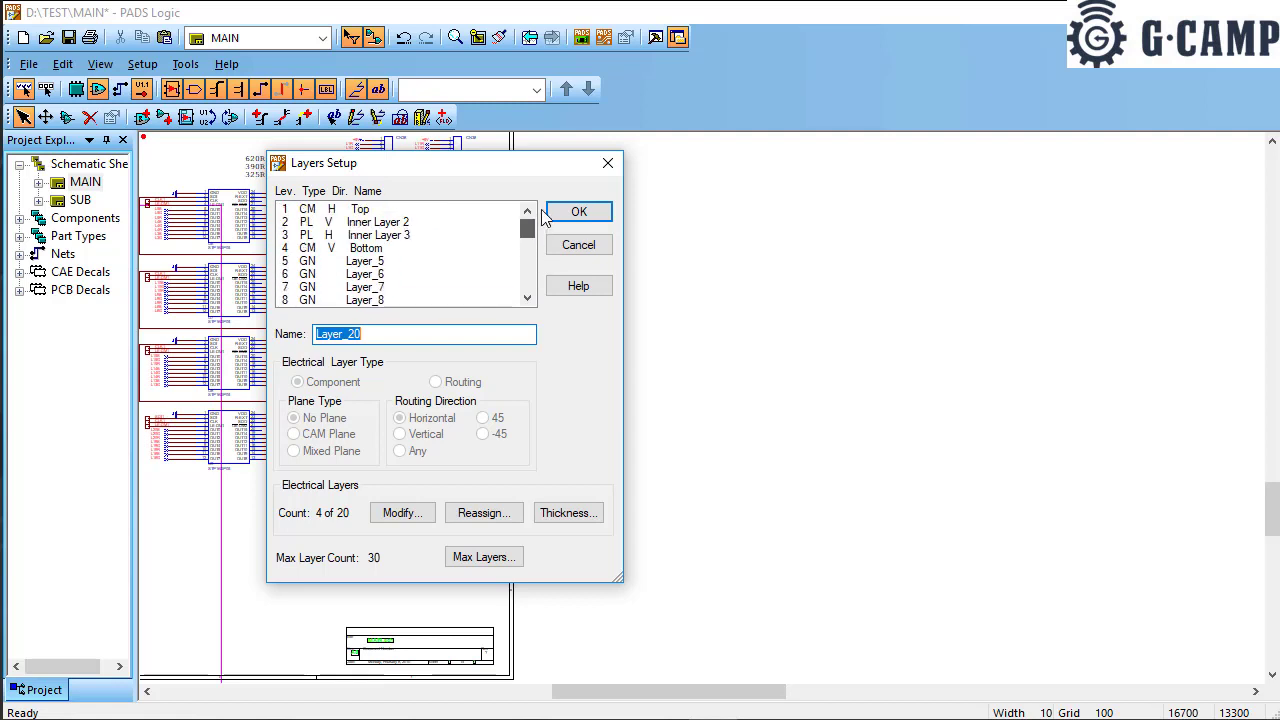
{"action": "left_click", "coordinate": [355, 225]}
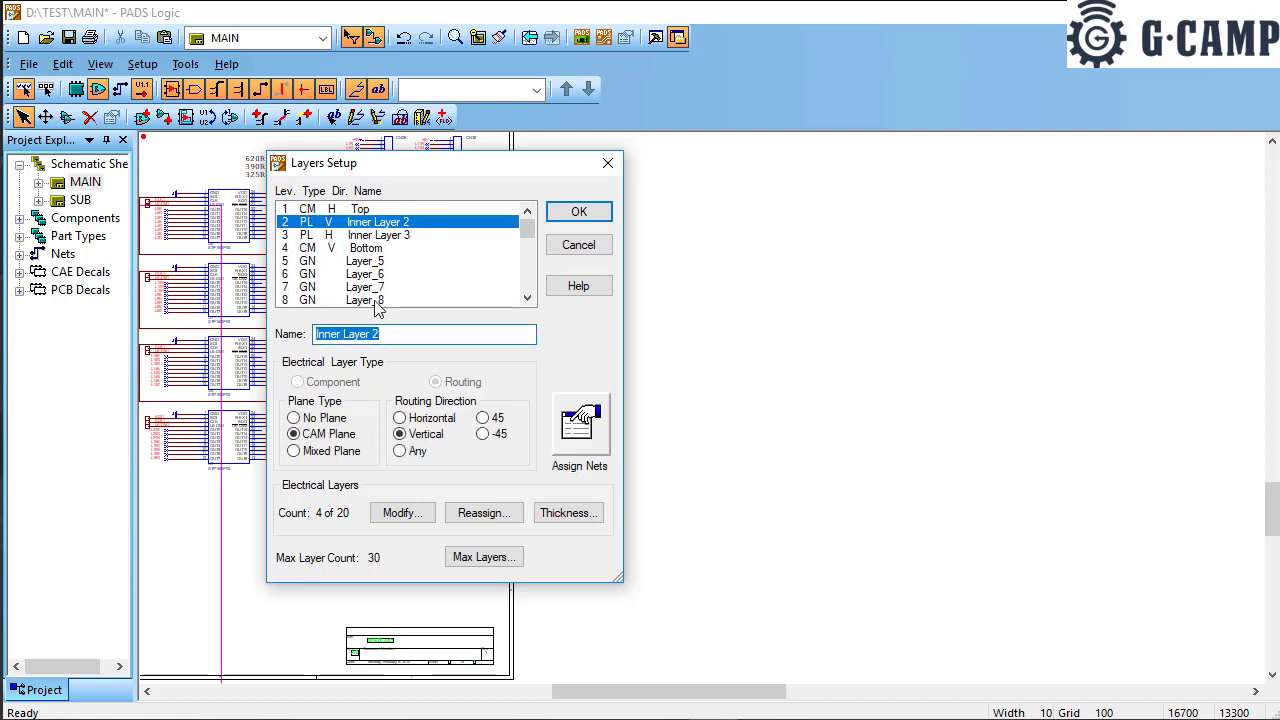
{"action": "left_click", "coordinate": [353, 249]}
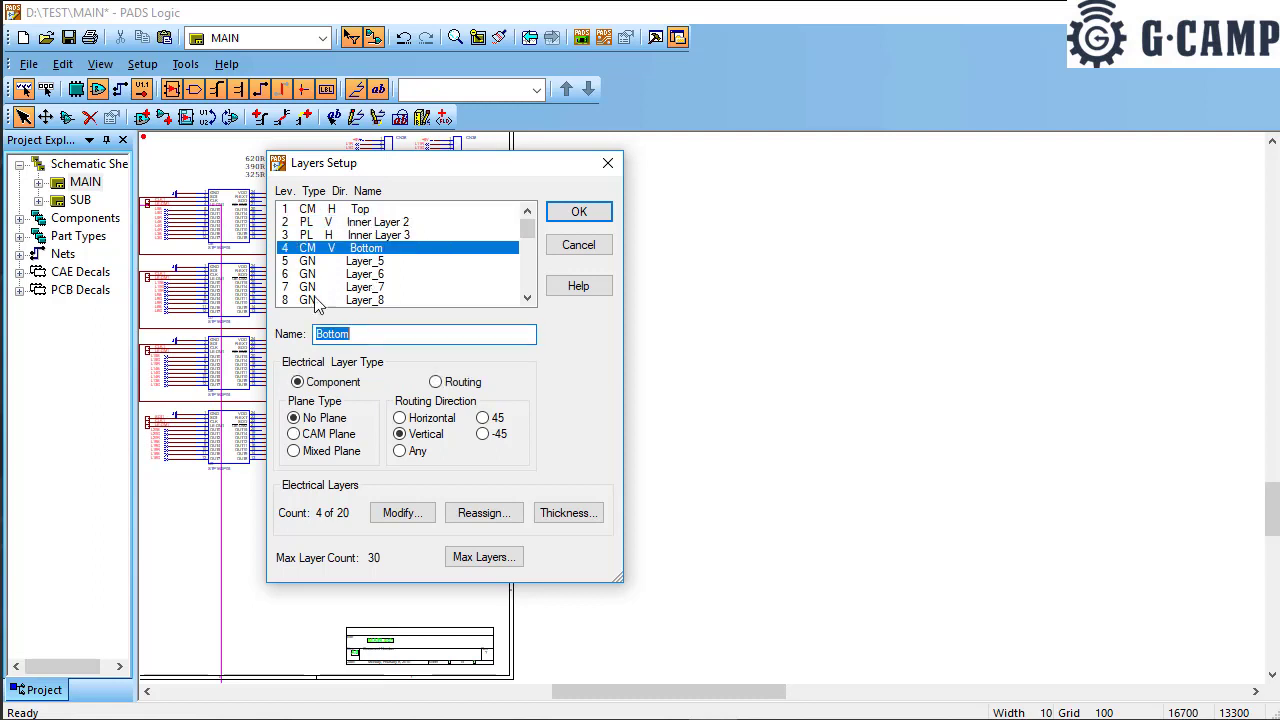
Step: Set the number of electrical layers to 2 and accept the layer setup
{"action": "left_click", "coordinate": [400, 514]}
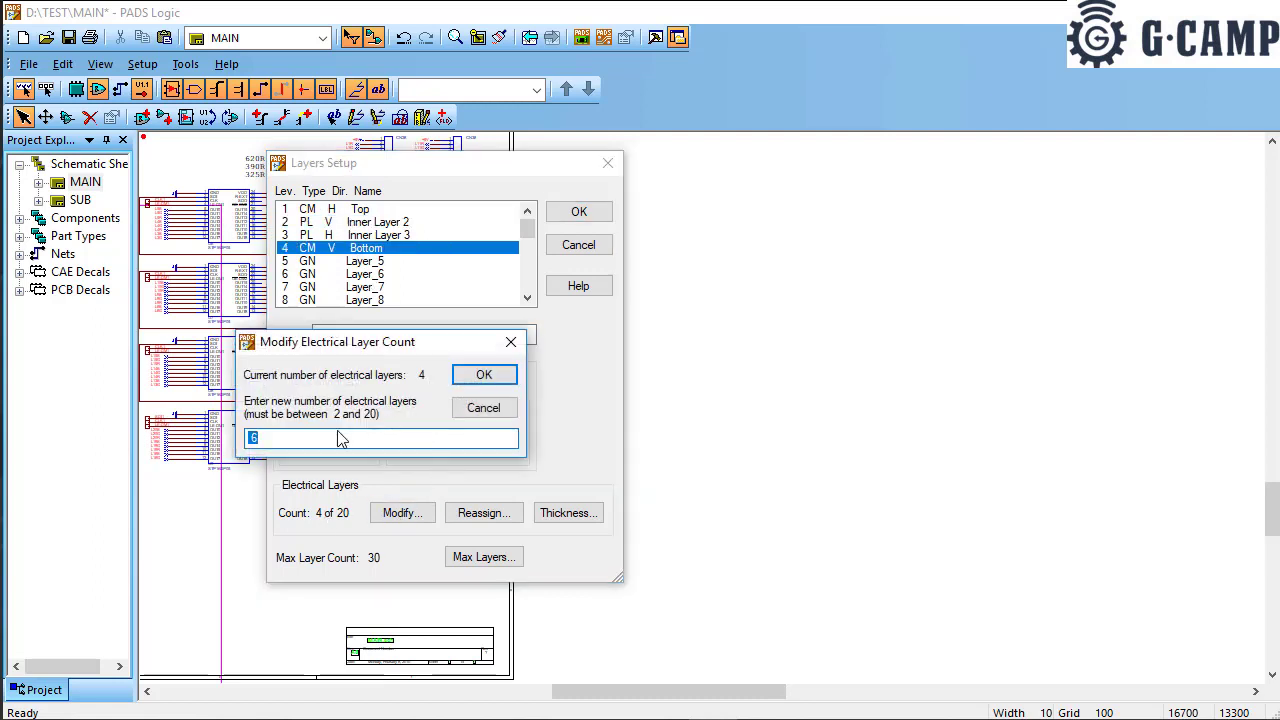
{"action": "type", "text": "6"}
{"action": "key", "text": "BackSpace"}
{"action": "type", "text": "2"}
{"action": "left_click", "coordinate": [484, 375]}
{"action": "left_click", "coordinate": [584, 340]}
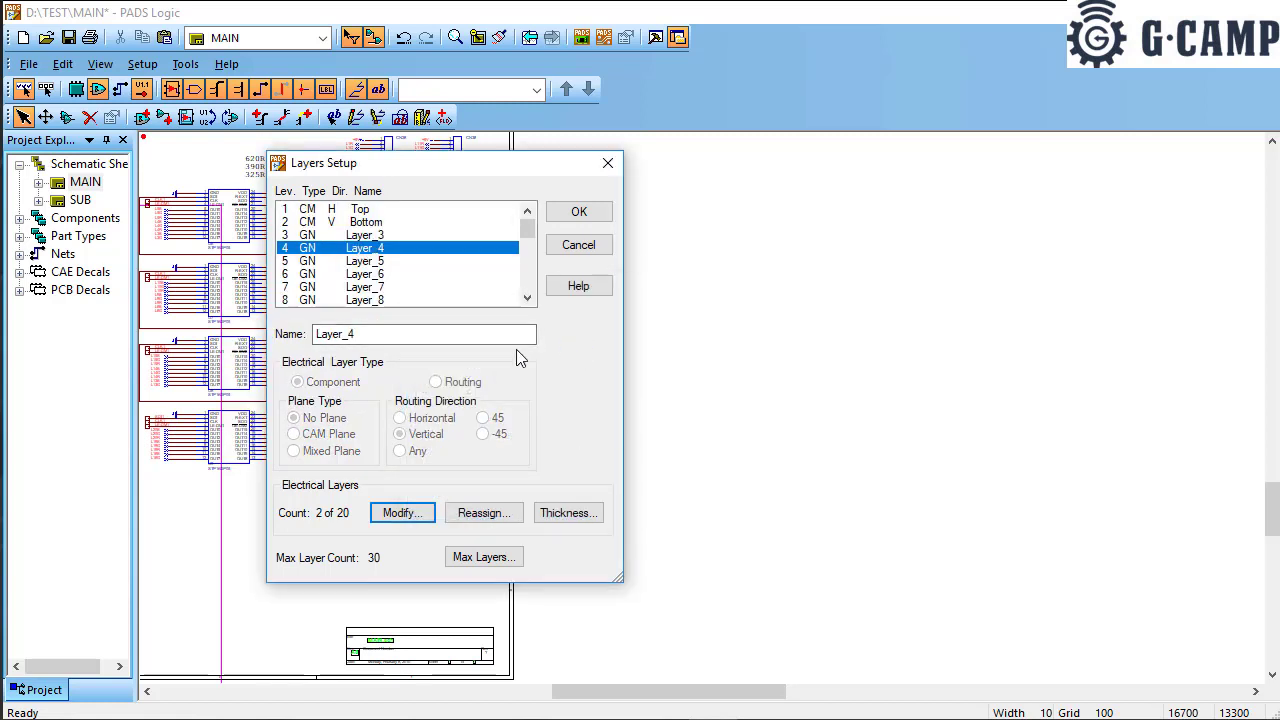
{"action": "left_click", "coordinate": [581, 213]}
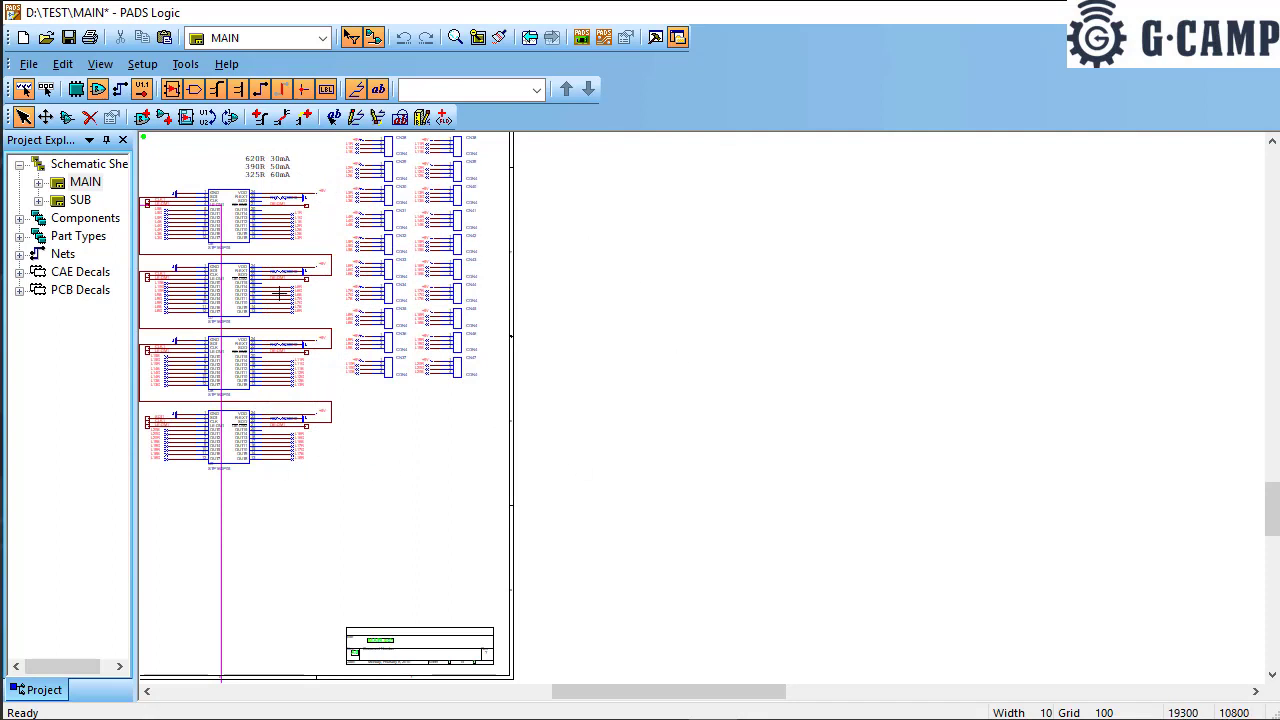
Step: Connect to PADS Layout and review the link's design options for net list transfer and ECO comparison
{"action": "left_click", "coordinate": [183, 66]}
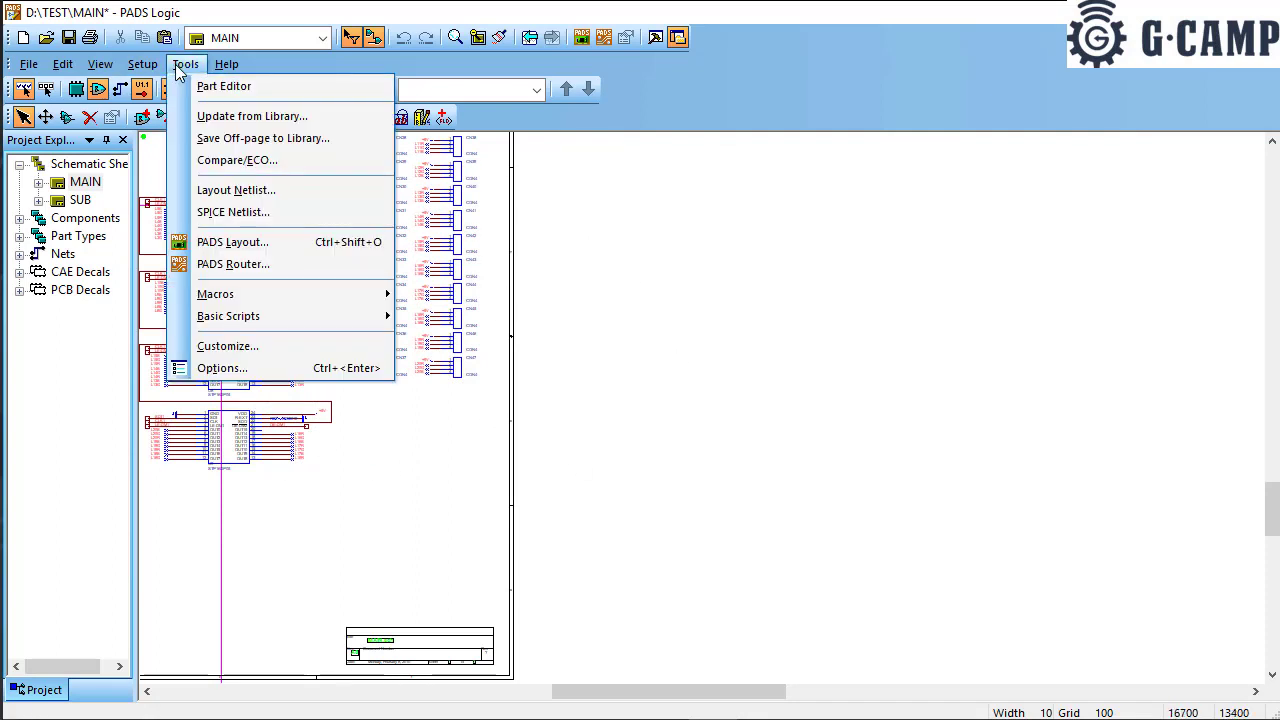
{"action": "left_click", "coordinate": [240, 246]}
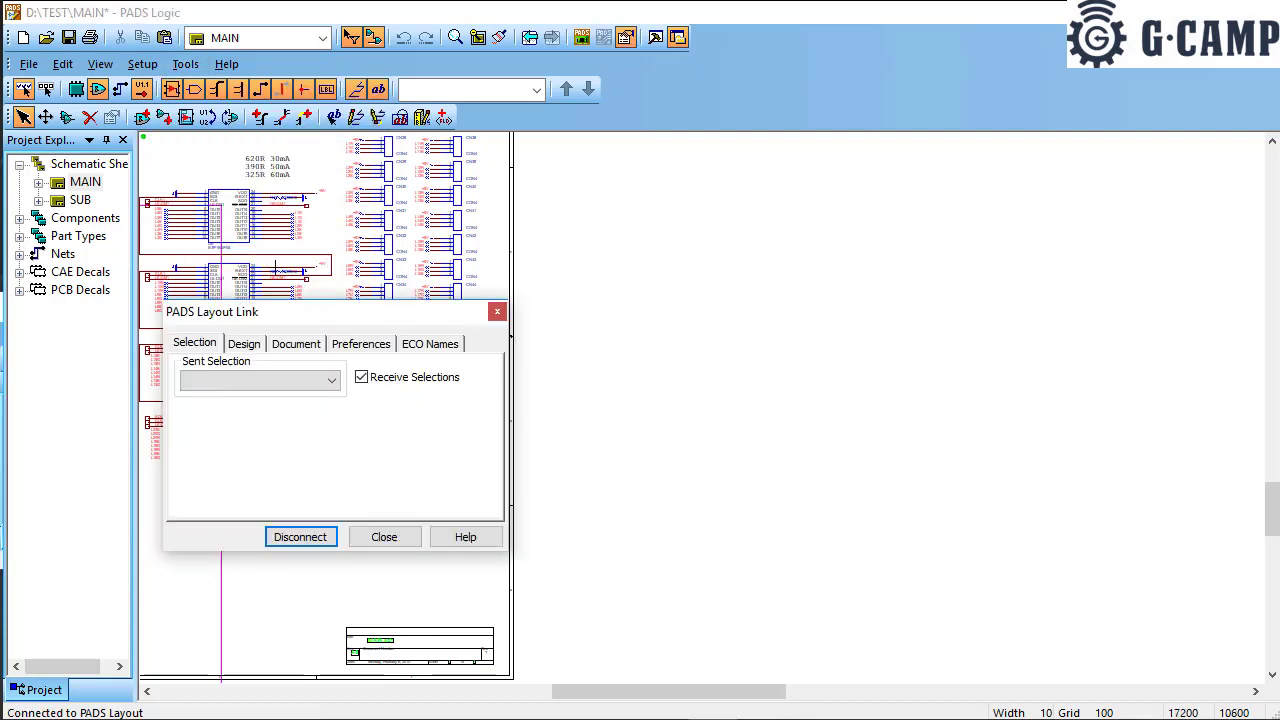
{"action": "left_click", "coordinate": [243, 345]}
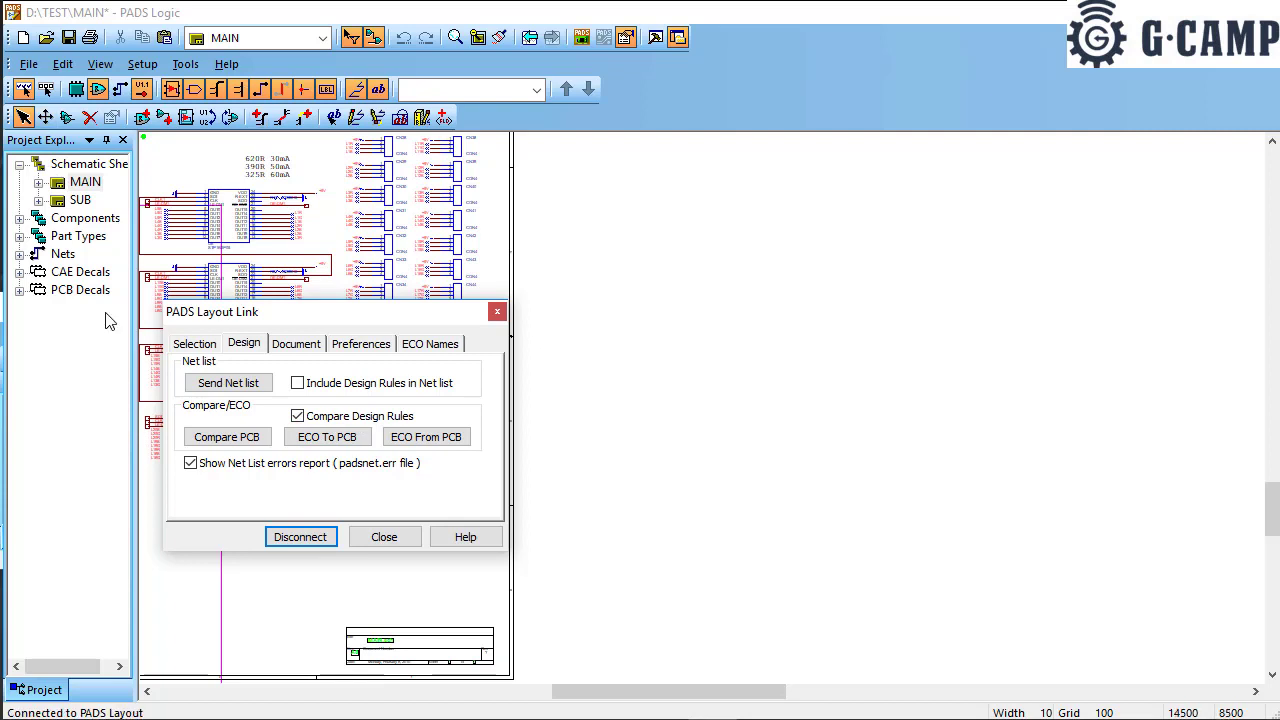
{"action": "left_click", "coordinate": [340, 442]}
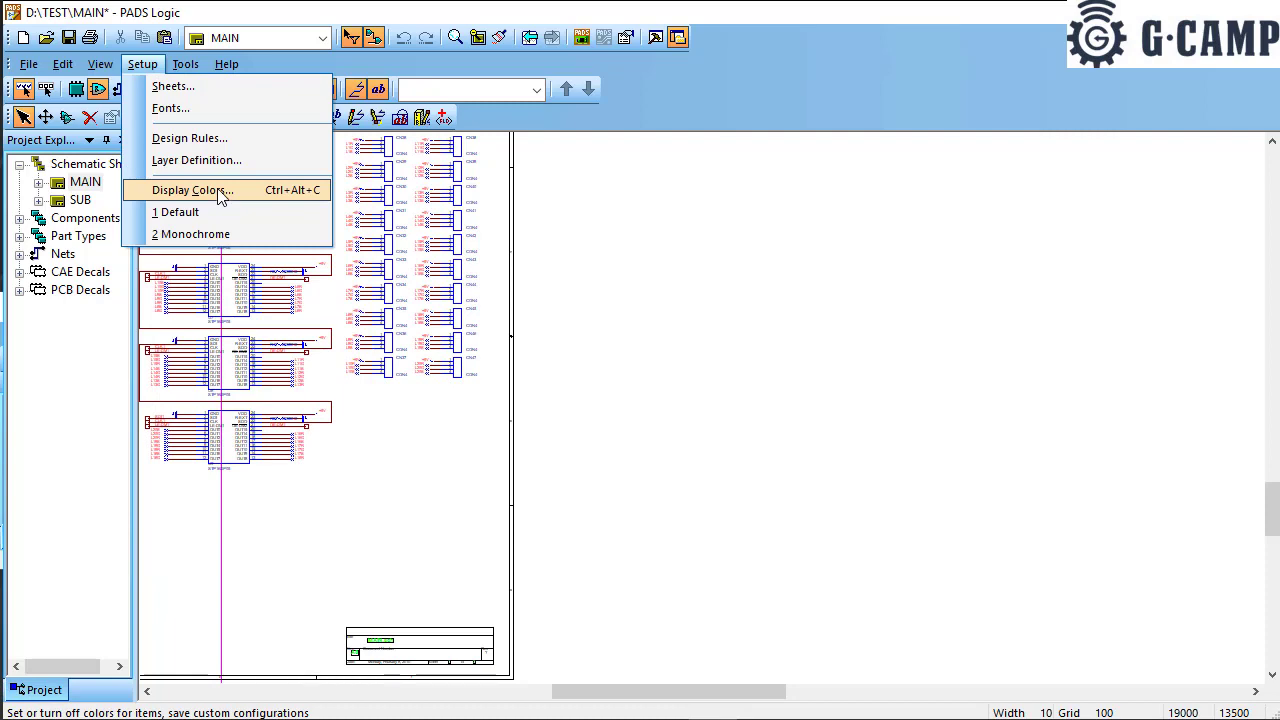
Step: Try black and light purple as the schematic's background color in the display colors
{"action": "left_click", "coordinate": [220, 192]}
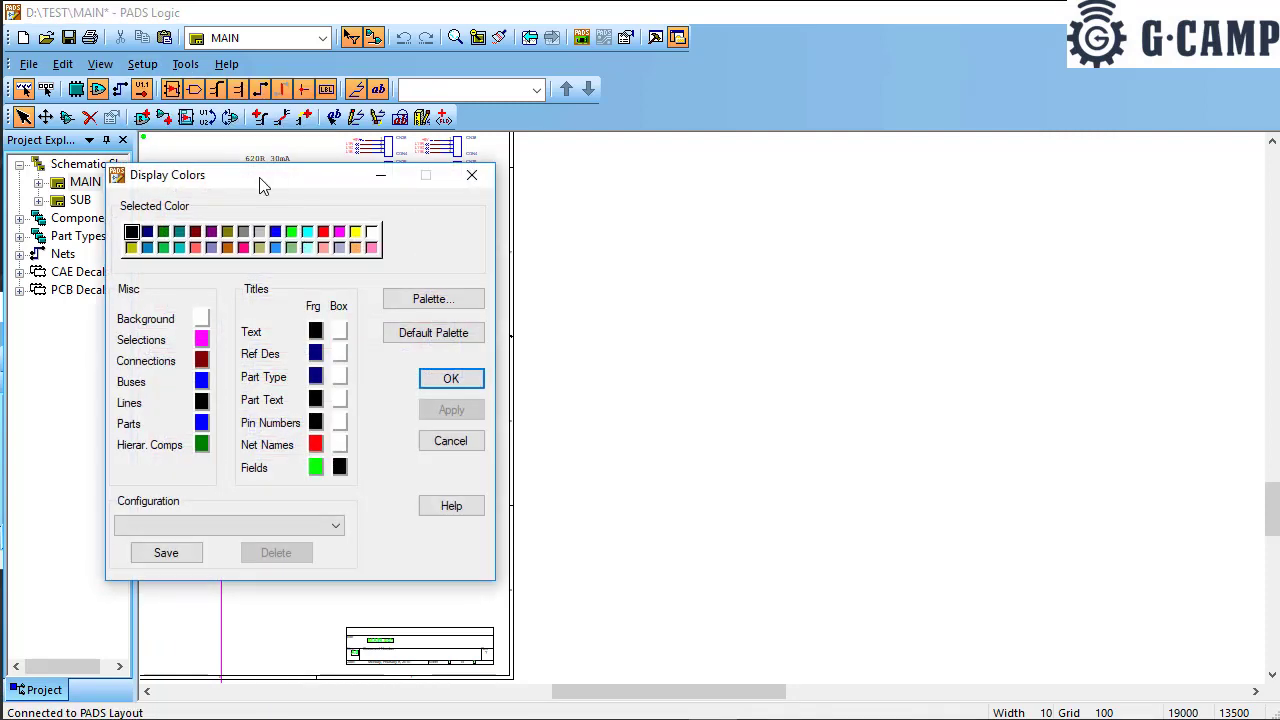
{"action": "left_click_drag", "start_coordinate": [259, 177], "coordinate": [516, 156]}
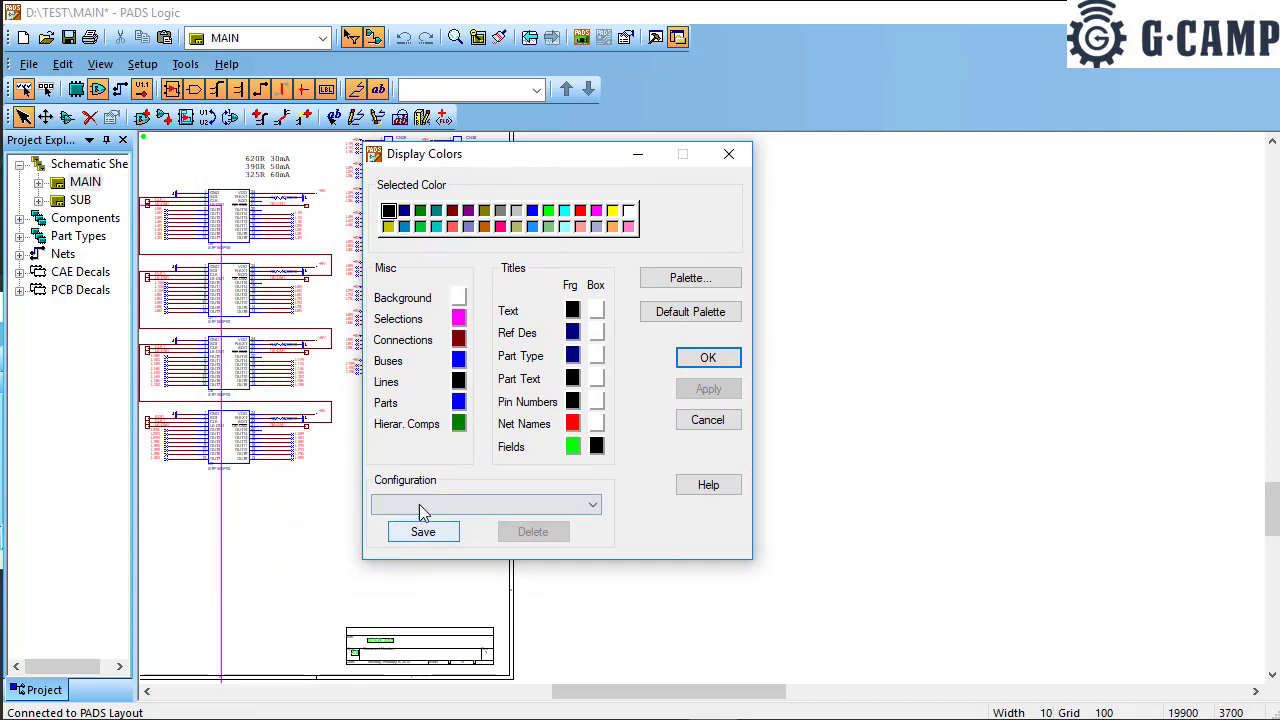
{"action": "left_click", "coordinate": [458, 298]}
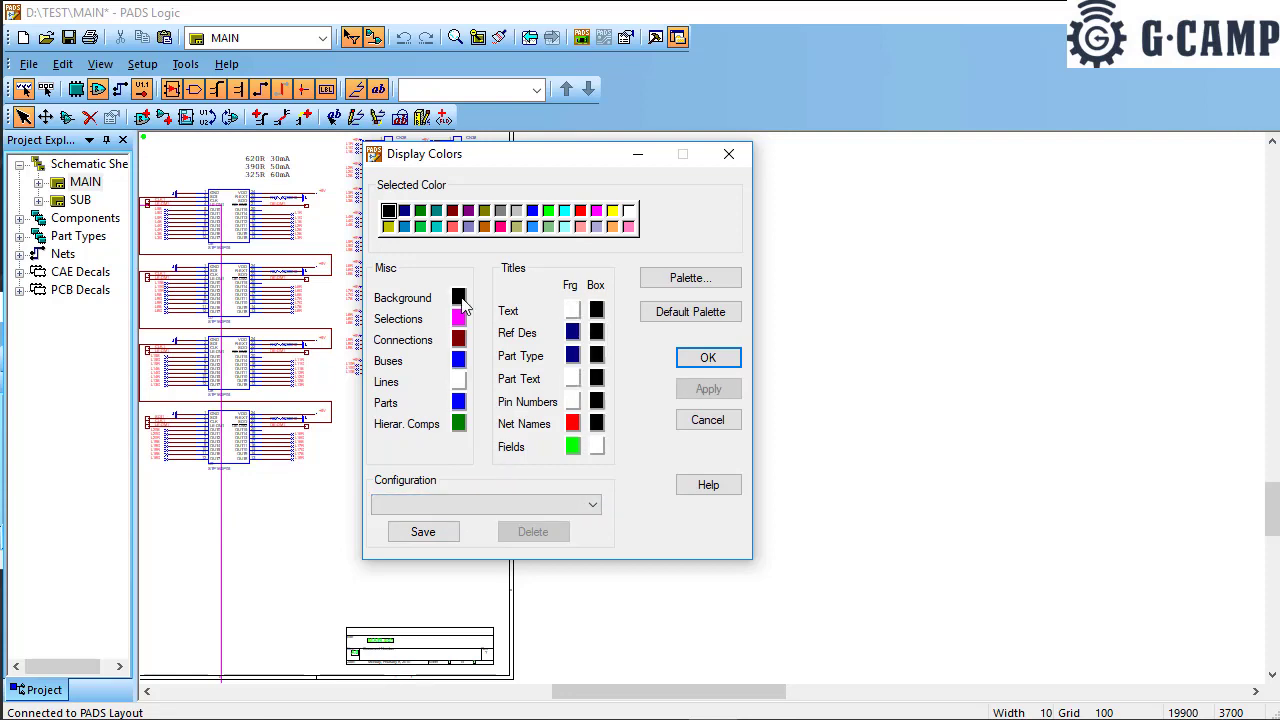
{"action": "left_click", "coordinate": [516, 210]}
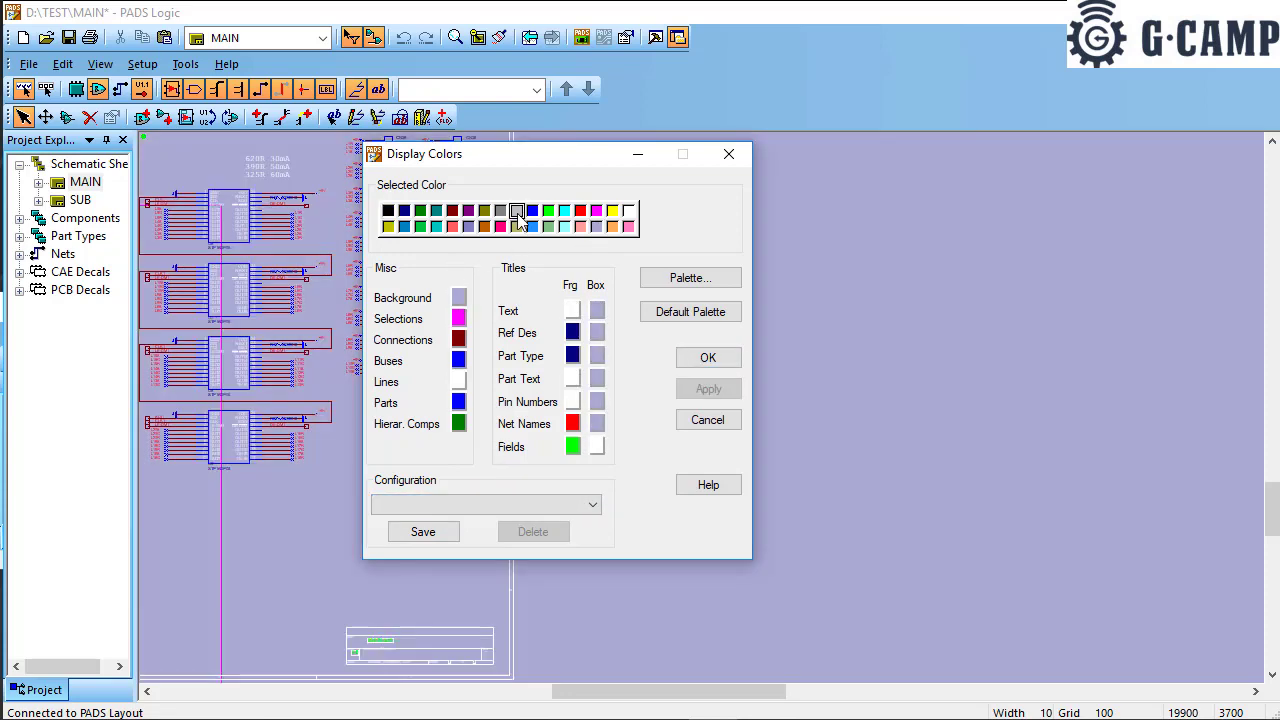
{"action": "left_click", "coordinate": [707, 357]}
Step: Open the Library Manager for the common library and look at its filter and item options
{"action": "left_click", "coordinate": [226, 63]}
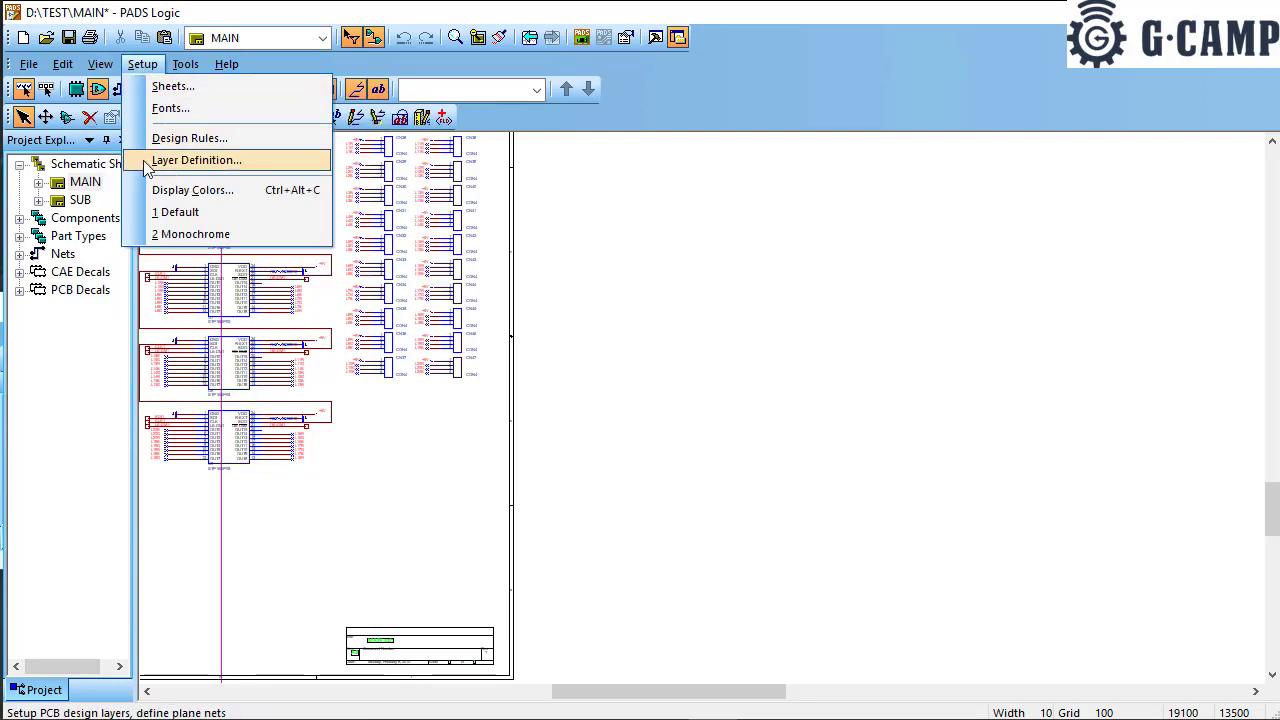
{"action": "mouse_move", "coordinate": [190, 68]}
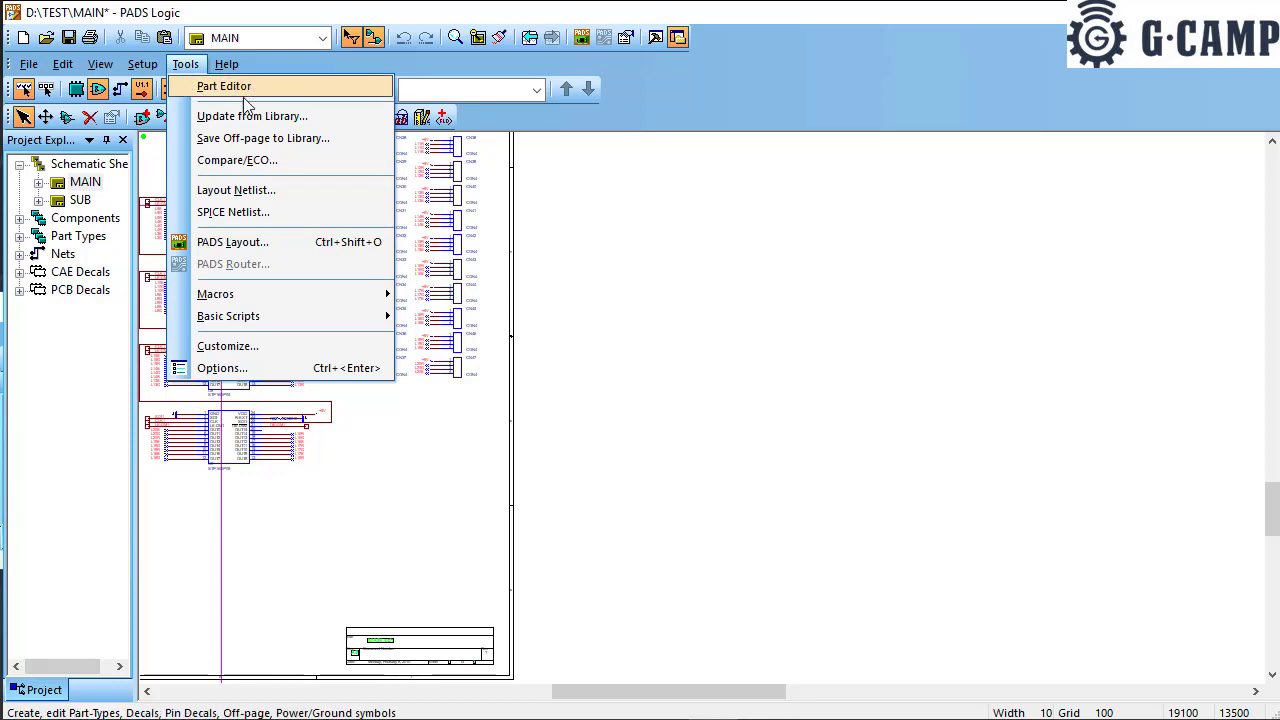
{"action": "mouse_move", "coordinate": [31, 68]}
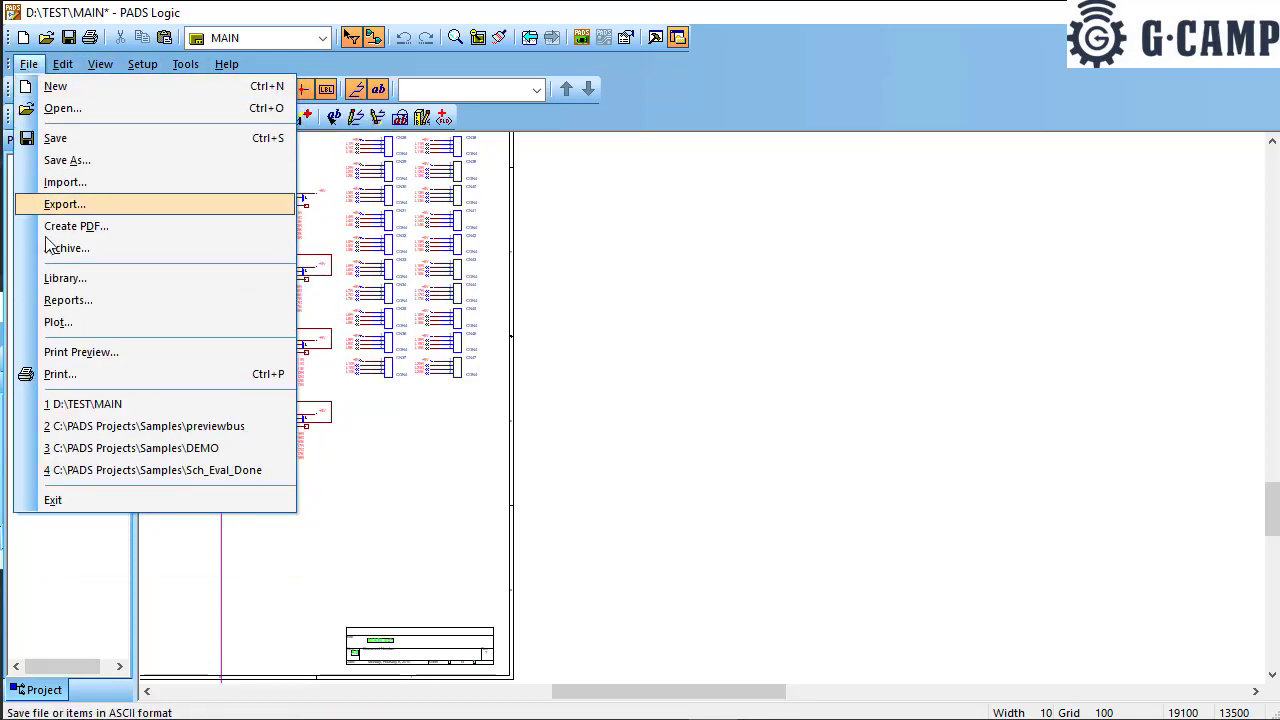
{"action": "left_click", "coordinate": [72, 286]}
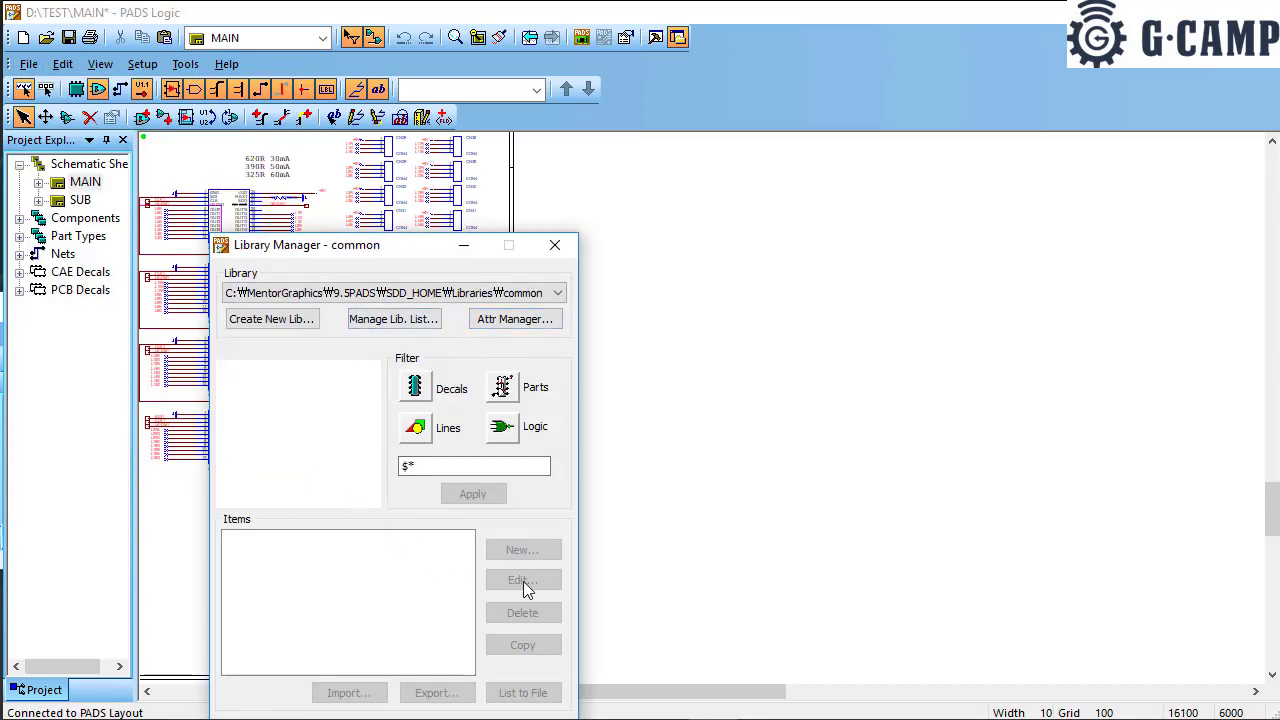
{"action": "left_click", "coordinate": [558, 247]}
Step: Review the mode, report filtering and item options for updating the design from the library
{"action": "left_click", "coordinate": [185, 64]}
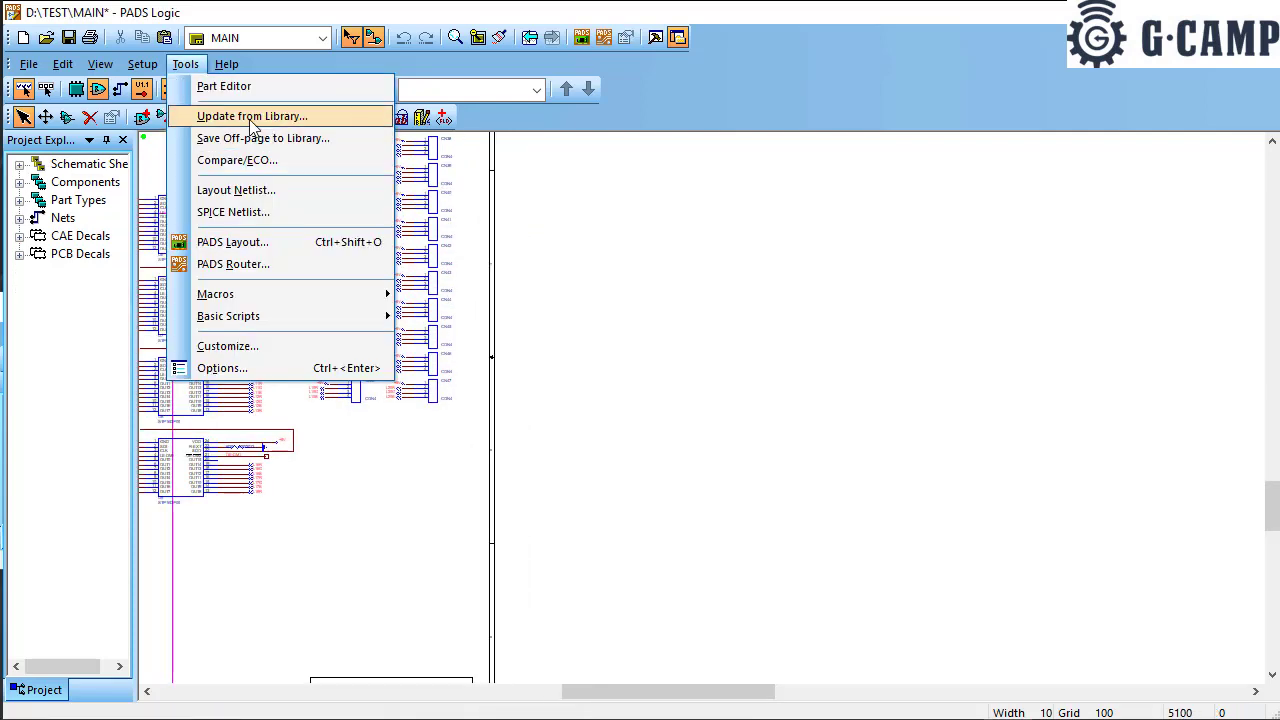
{"action": "left_click", "coordinate": [252, 118]}
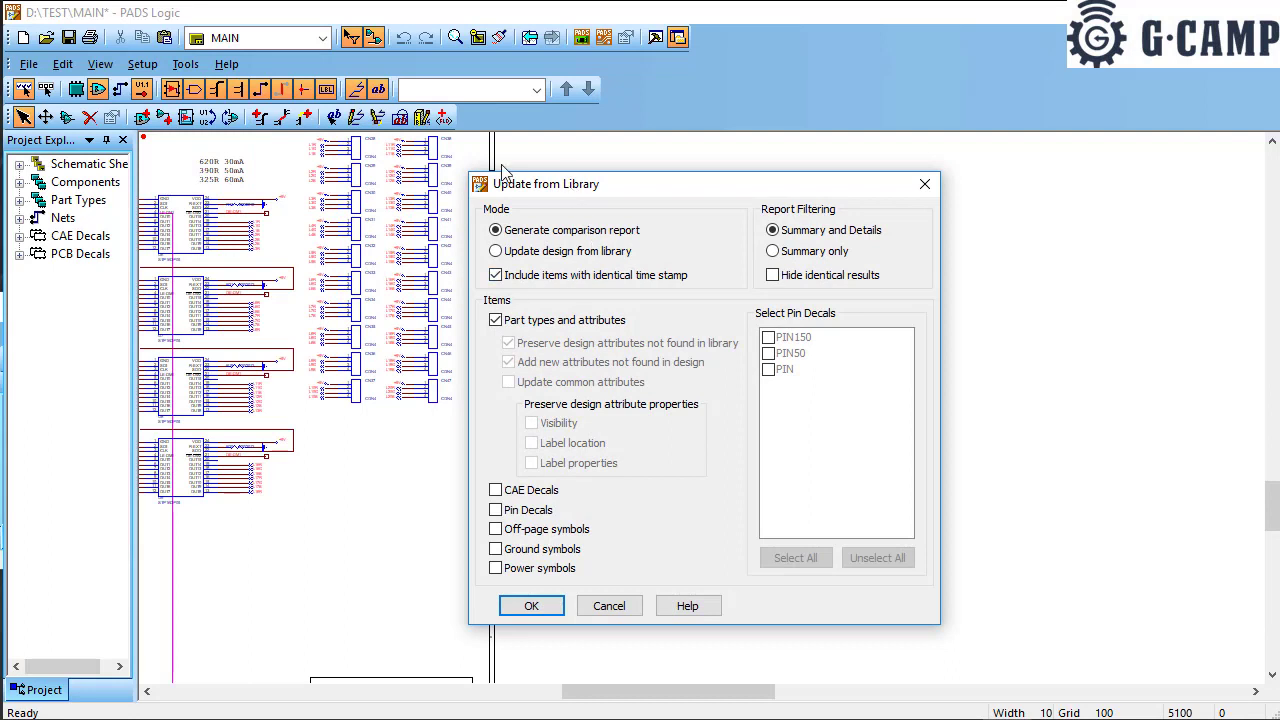
{"action": "left_click_drag", "start_coordinate": [501, 168], "coordinate": [315, 118]}
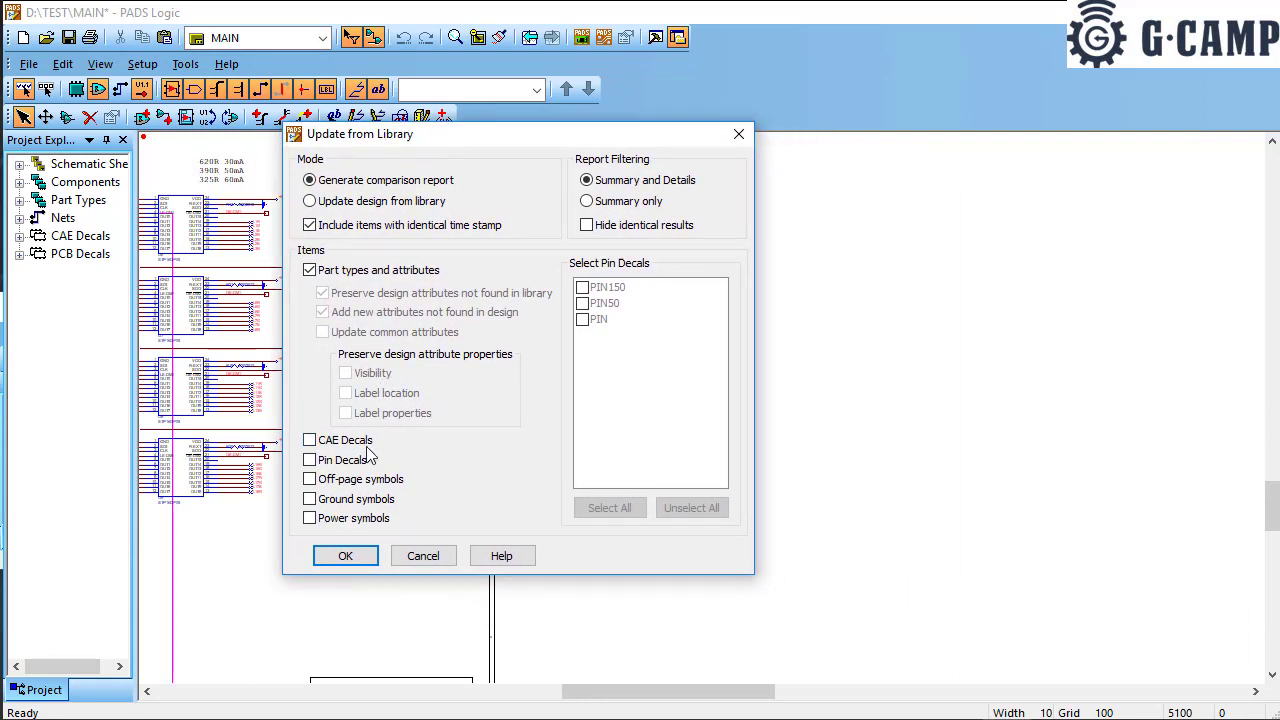
{"action": "left_click", "coordinate": [345, 556]}
Step: Review the document sources and output options of the Compare/ECO tools
{"action": "left_click", "coordinate": [185, 63]}
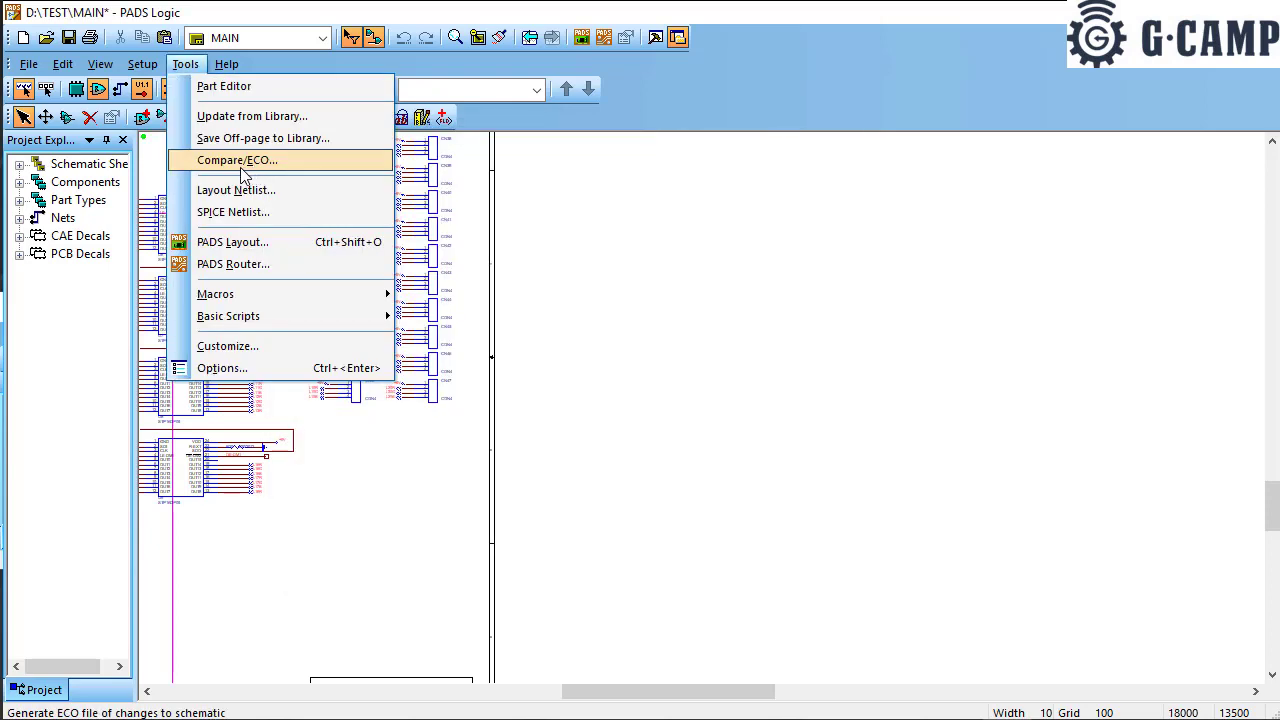
{"action": "left_click", "coordinate": [241, 170]}
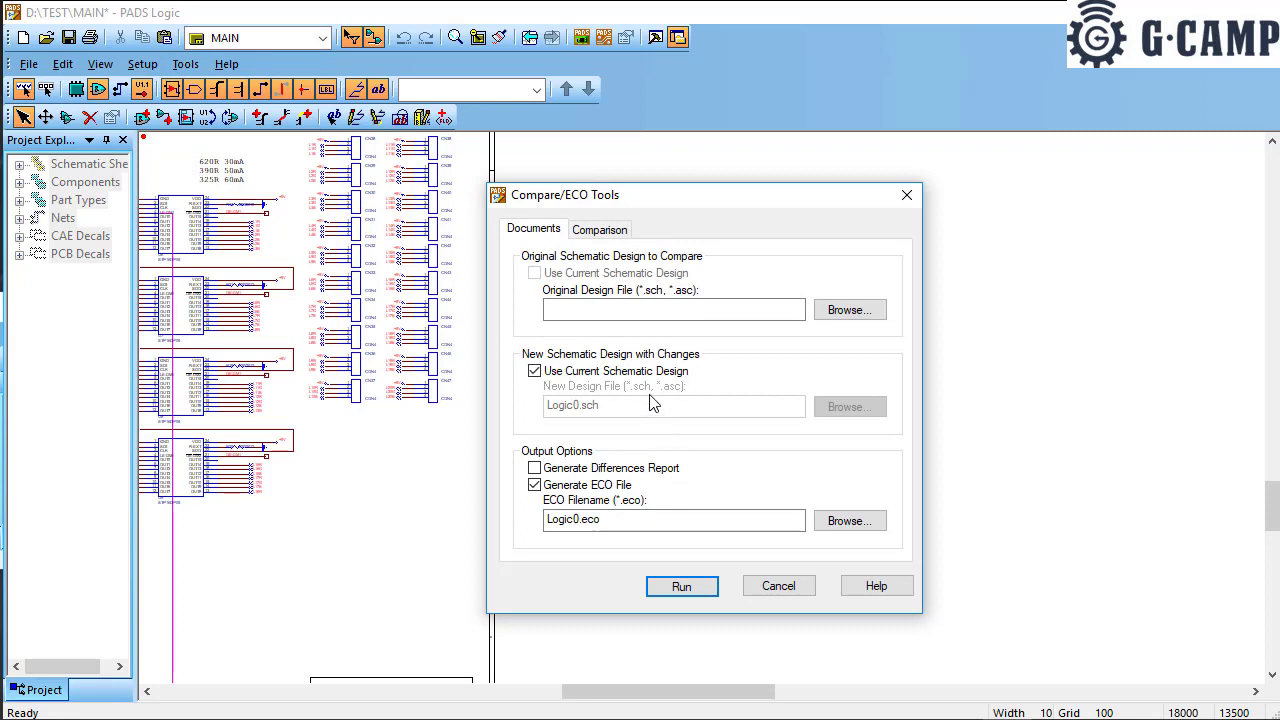
{"action": "left_click_drag", "start_coordinate": [628, 200], "coordinate": [525, 158]}
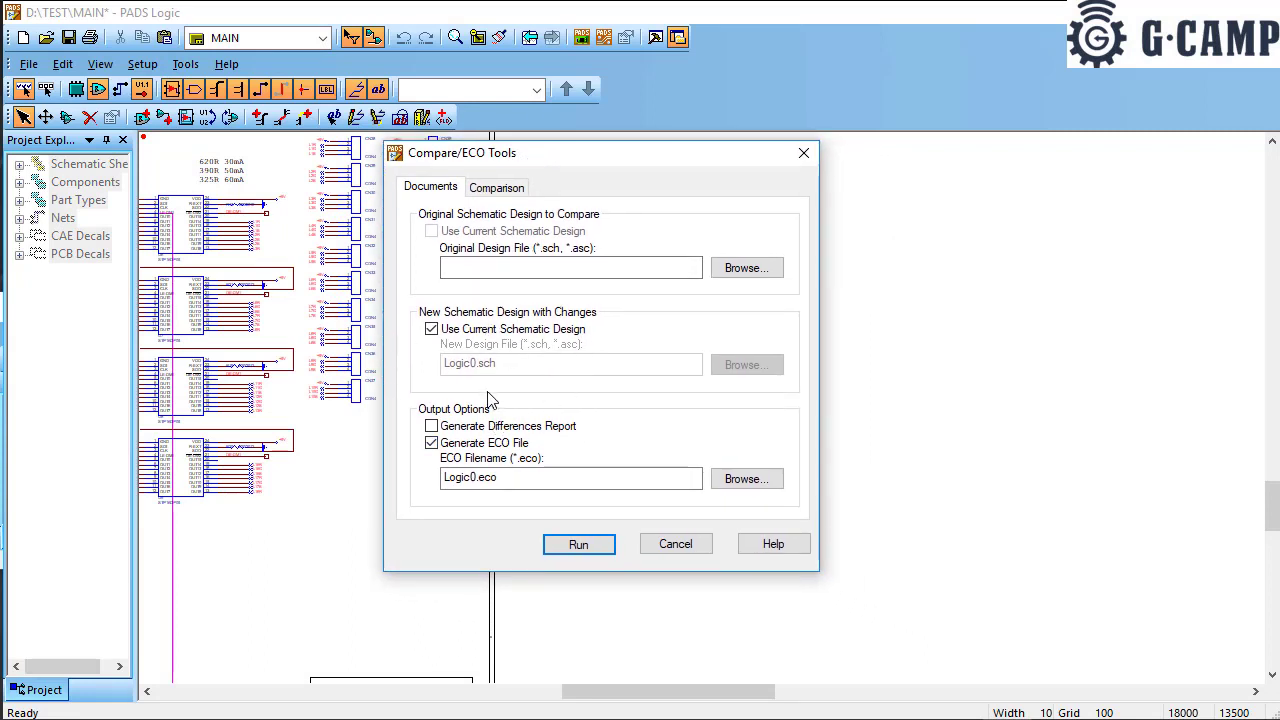
{"action": "left_click", "coordinate": [578, 544]}
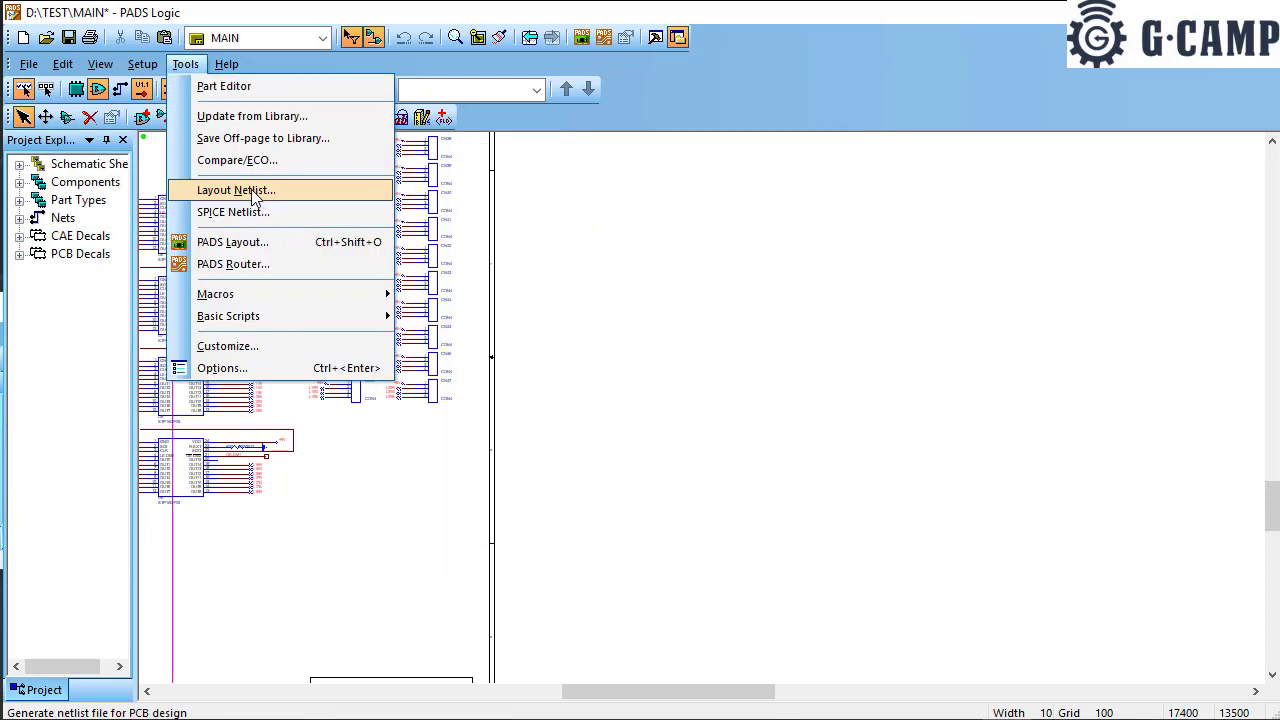
Step: Review the layout netlist settings for the MAIN and SUB sheets, including the available PADS Layout output formats
{"action": "left_click", "coordinate": [251, 189]}
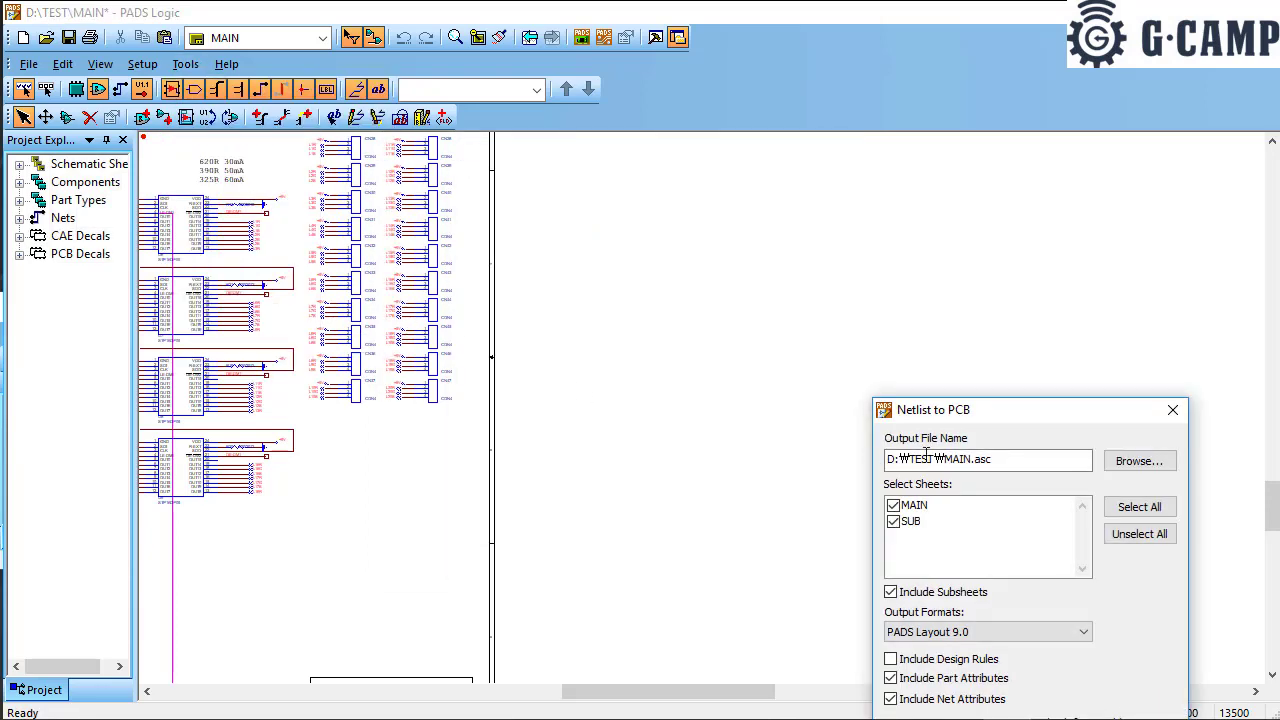
{"action": "left_click_drag", "start_coordinate": [945, 418], "coordinate": [455, 200]}
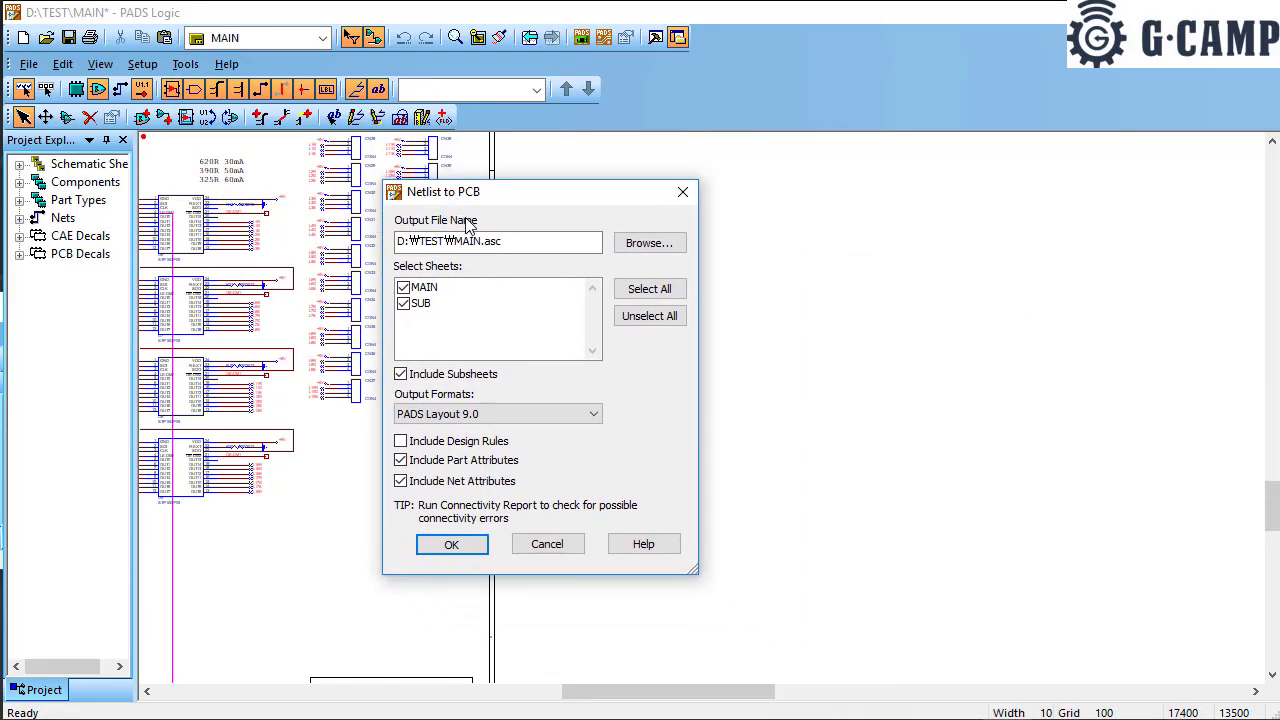
{"action": "left_click", "coordinate": [487, 415]}
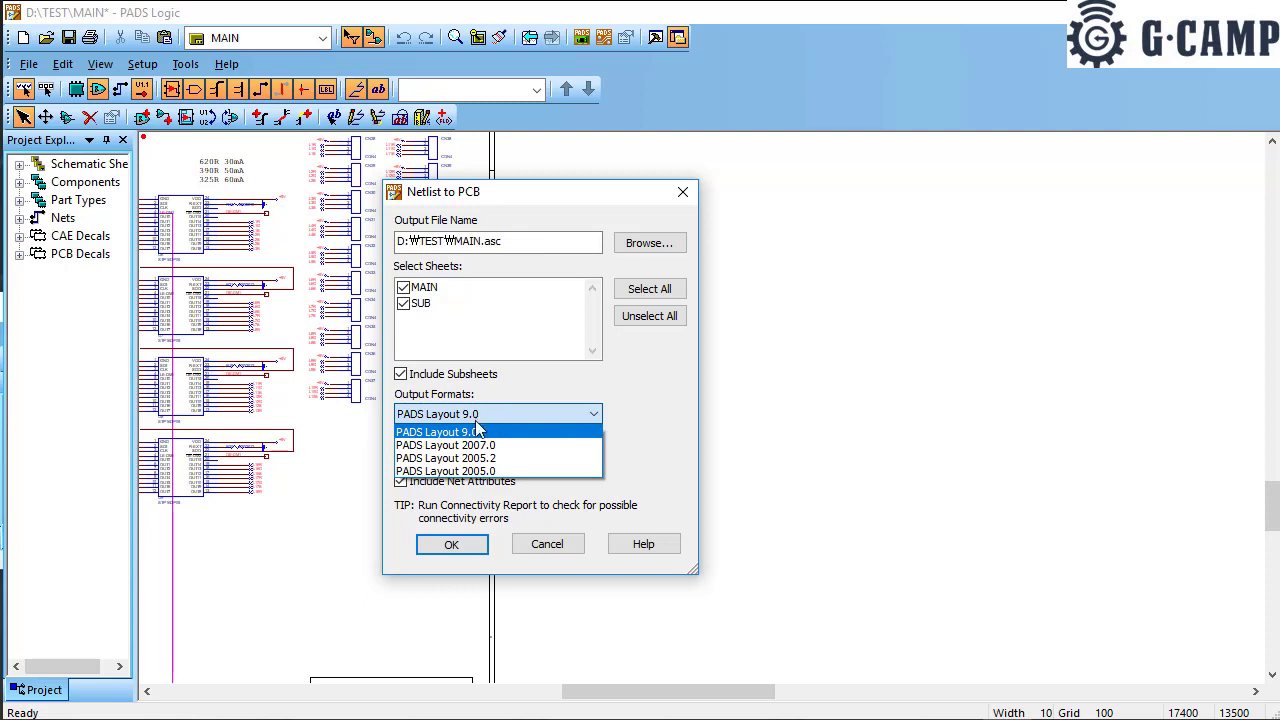
{"action": "left_click", "coordinate": [634, 380]}
{"action": "left_click", "coordinate": [541, 550]}
Step: Connect to PADS Layout and send the schematic with ECO To PCB, continuing despite possible netlist errors and suppressing further prompts
{"action": "left_click", "coordinate": [186, 64]}
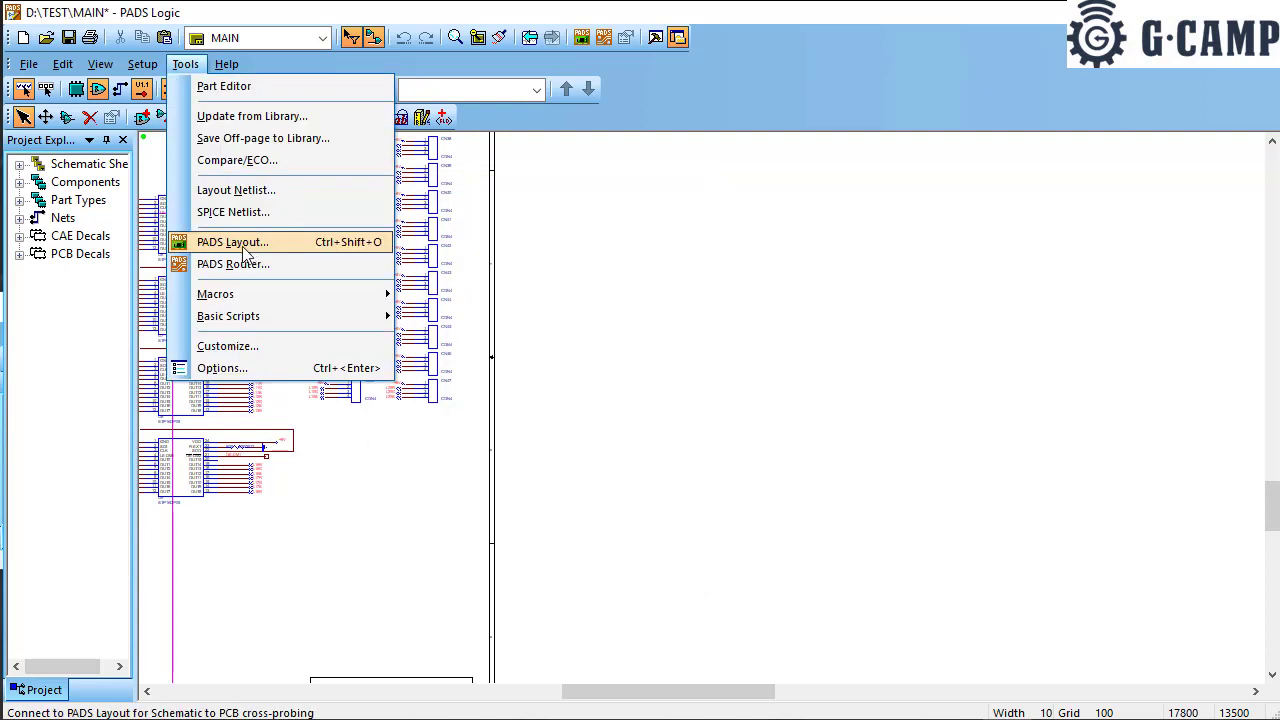
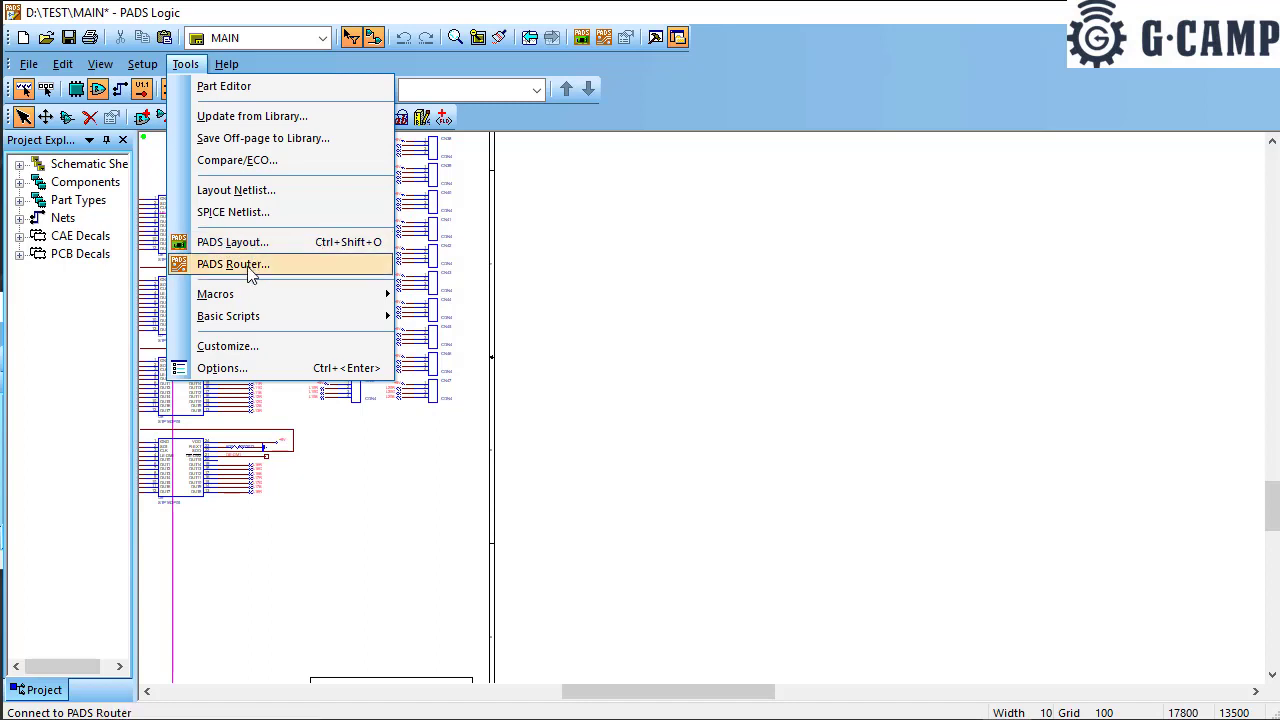
{"action": "left_click", "coordinate": [251, 245]}
{"action": "left_click", "coordinate": [352, 424]}
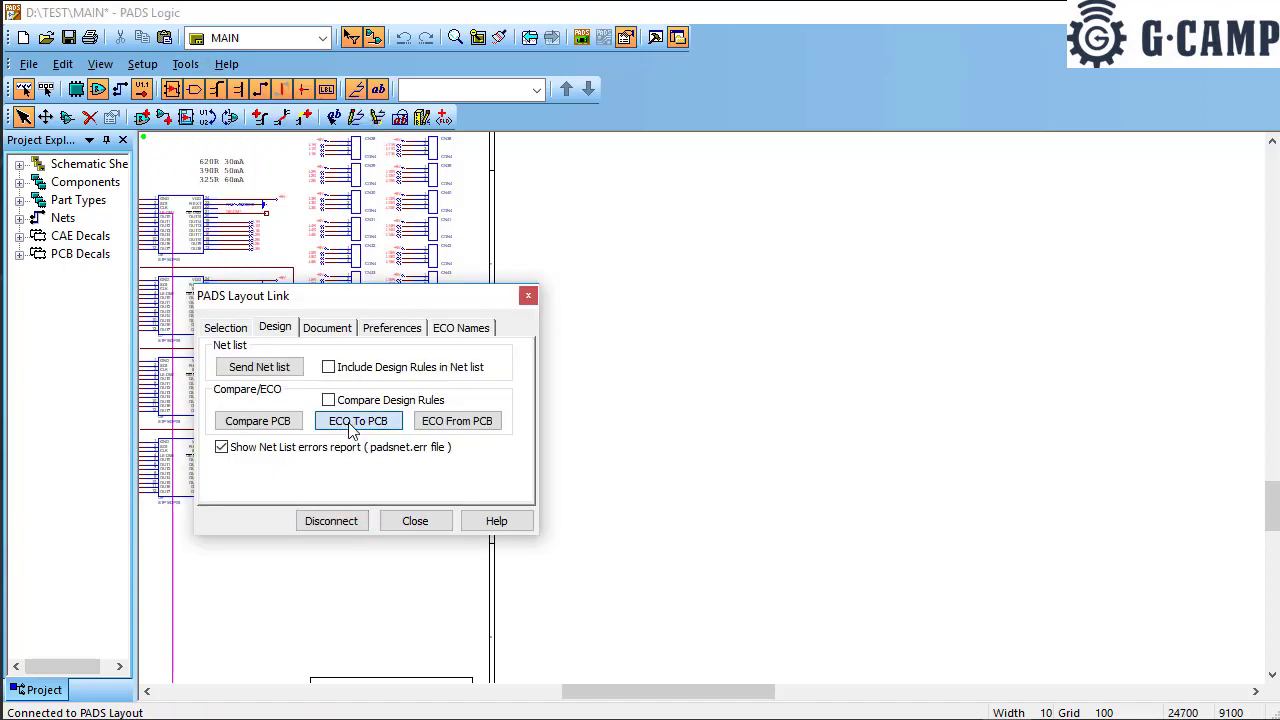
{"action": "left_click", "coordinate": [297, 420]}
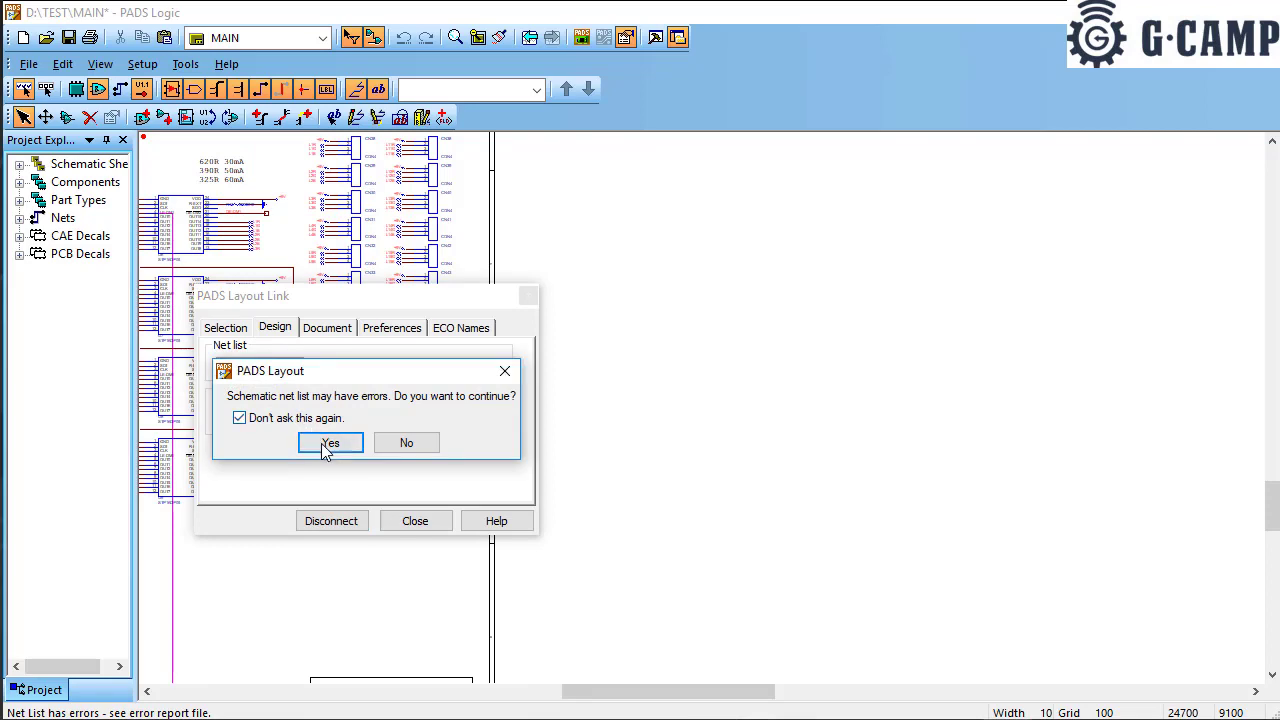
{"action": "left_click", "coordinate": [330, 442]}
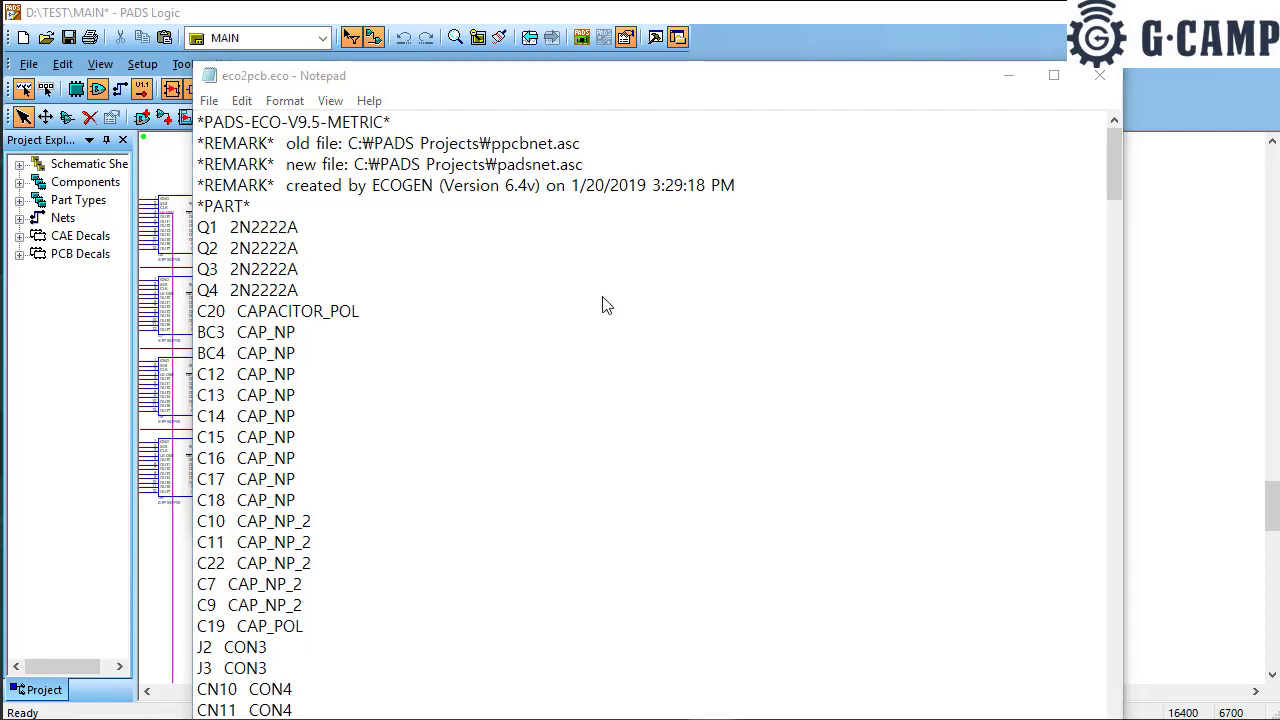
{"action": "left_click", "coordinate": [1105, 76]}
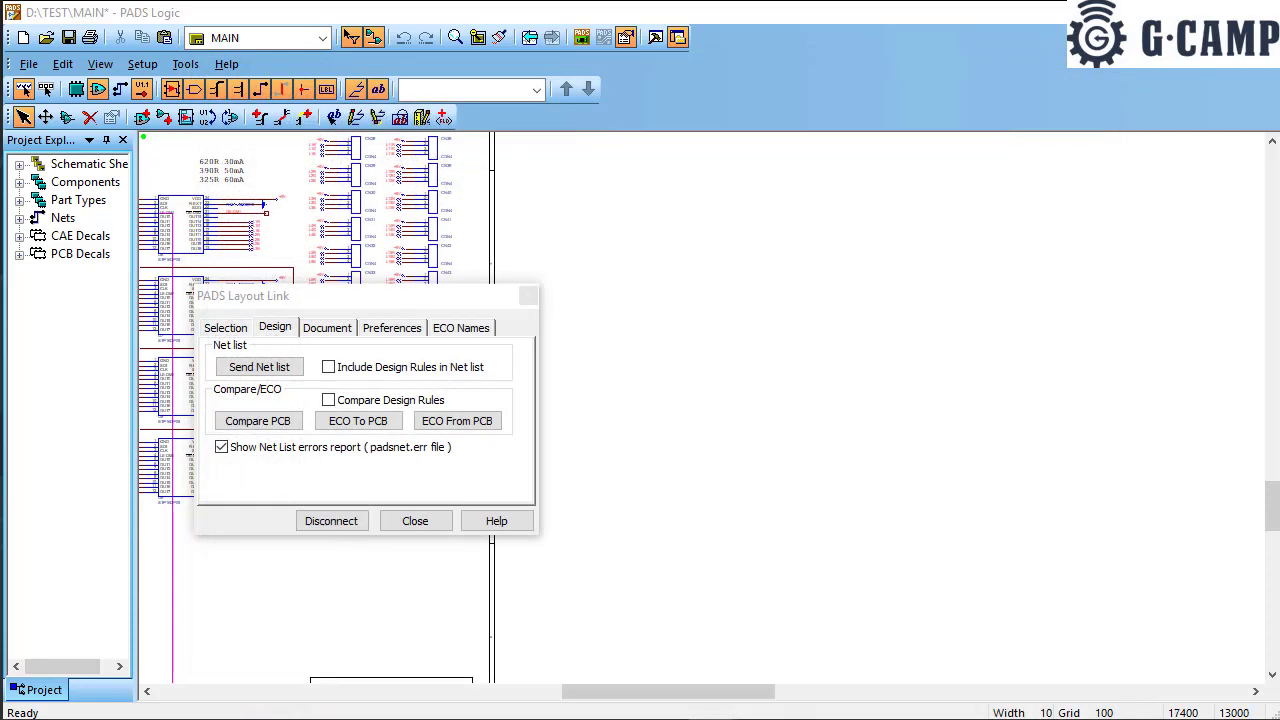
Step: Switch to PADS Layout to inspect the transferred components, and return to PADS Logic to view the link's document settings
{"action": "left_click_drag", "start_coordinate": [417, 300], "coordinate": [237, 79]}
{"action": "scroll", "coordinate": [551, 350], "scroll_direction": "down", "scroll_amount": 1}
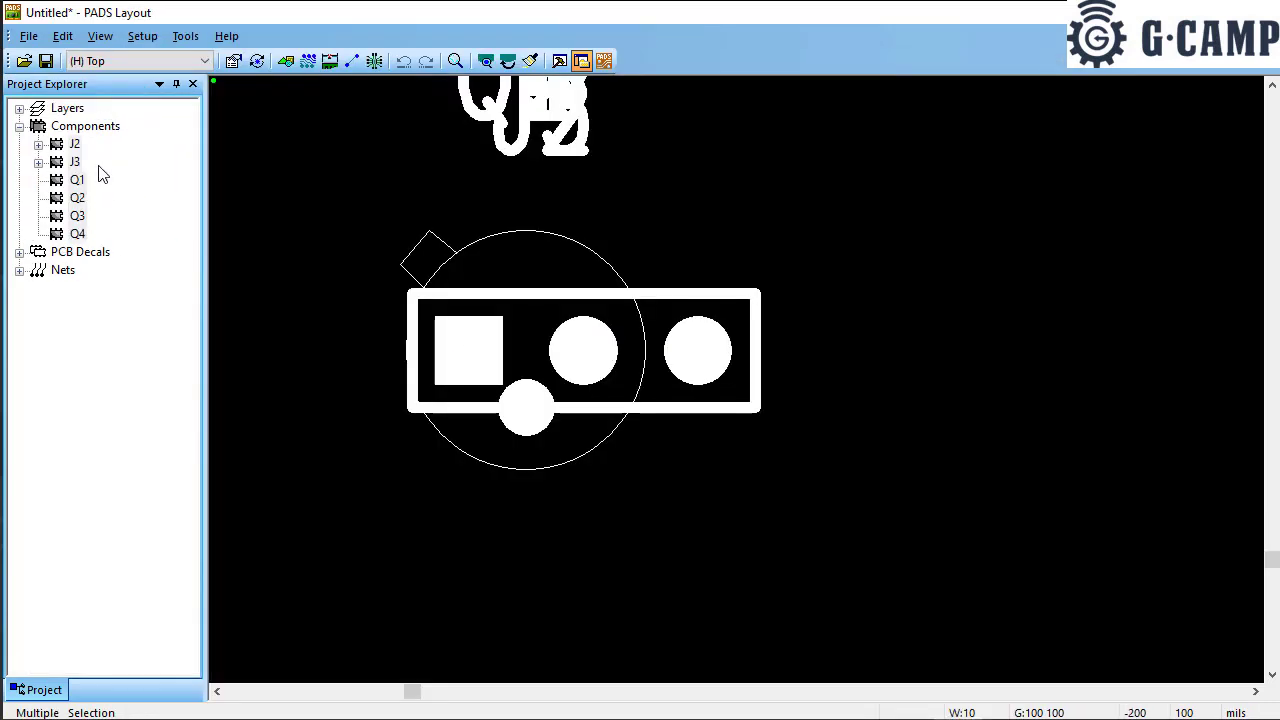
{"action": "left_click", "coordinate": [1211, 12]}
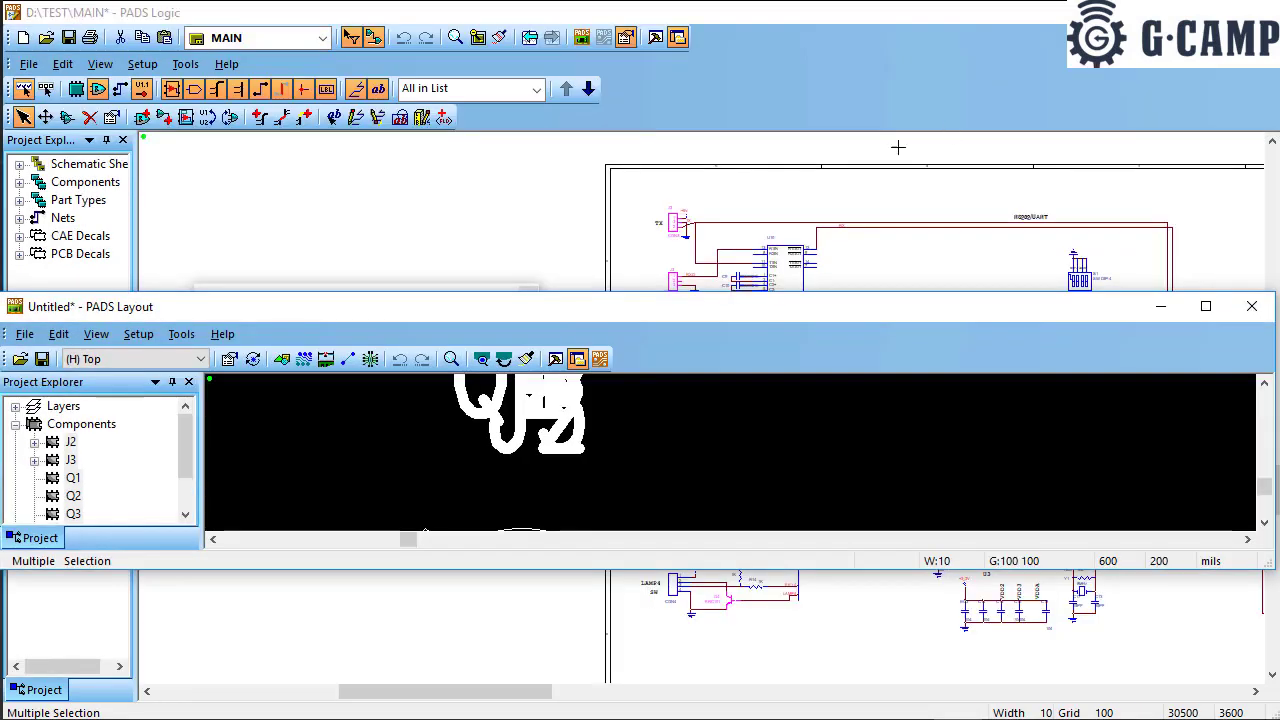
{"action": "left_click_drag", "start_coordinate": [685, 313], "coordinate": [689, 359]}
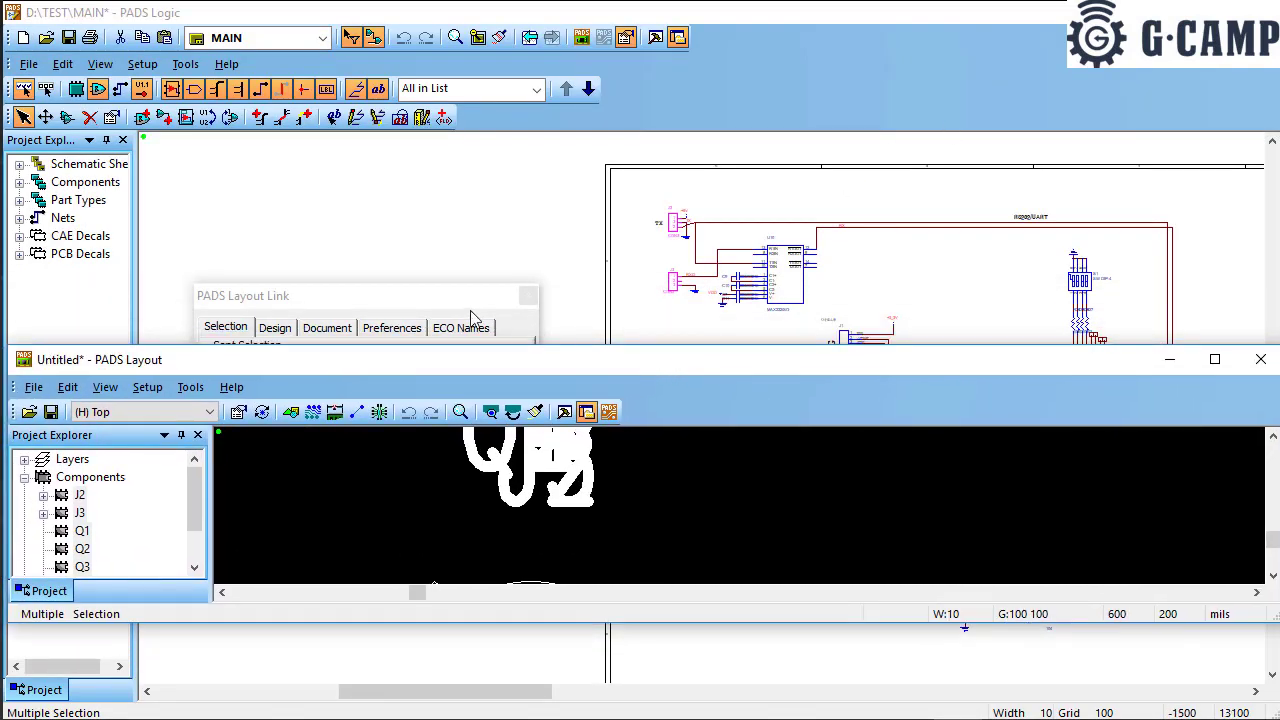
{"action": "left_click", "coordinate": [1173, 361]}
{"action": "left_click", "coordinate": [327, 328]}
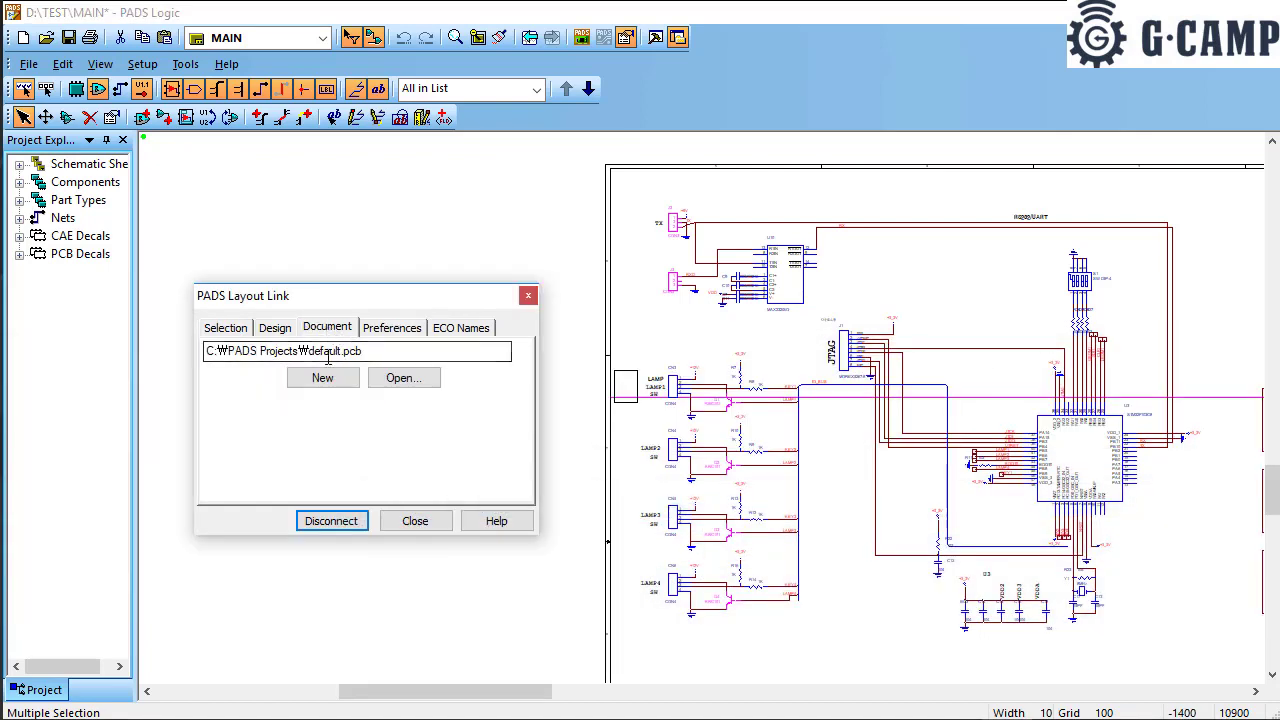
Step: Review the PADS Layout Link's target board file path, its preferences and its ECO names settings
{"action": "left_click", "coordinate": [305, 351]}
{"action": "left_click_drag", "start_coordinate": [308, 351], "coordinate": [380, 352]}
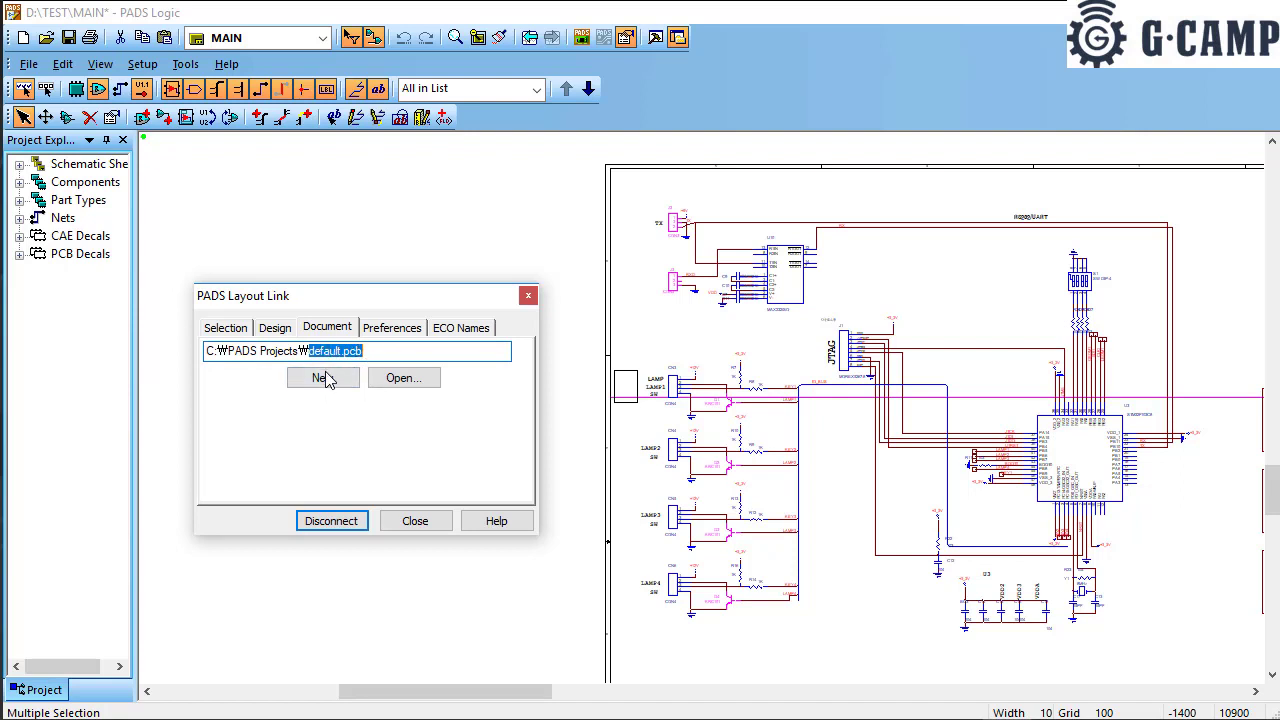
{"action": "left_click", "coordinate": [400, 329]}
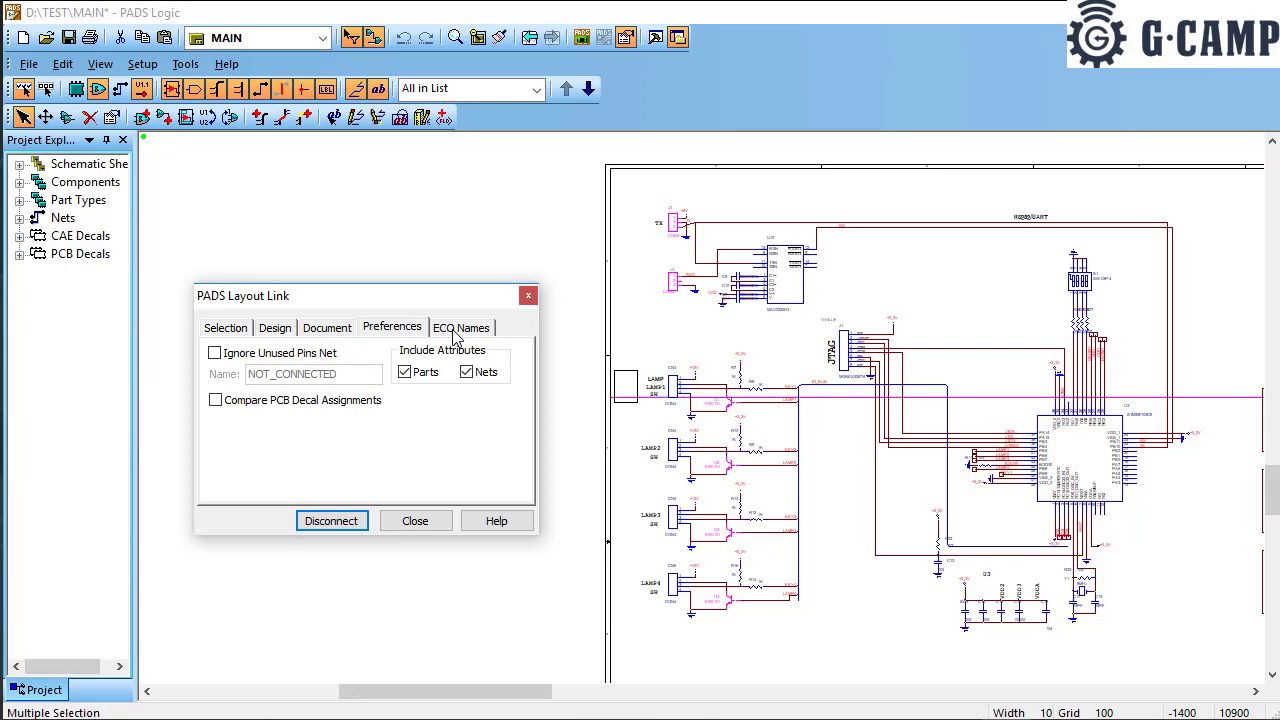
{"action": "left_click", "coordinate": [457, 334]}
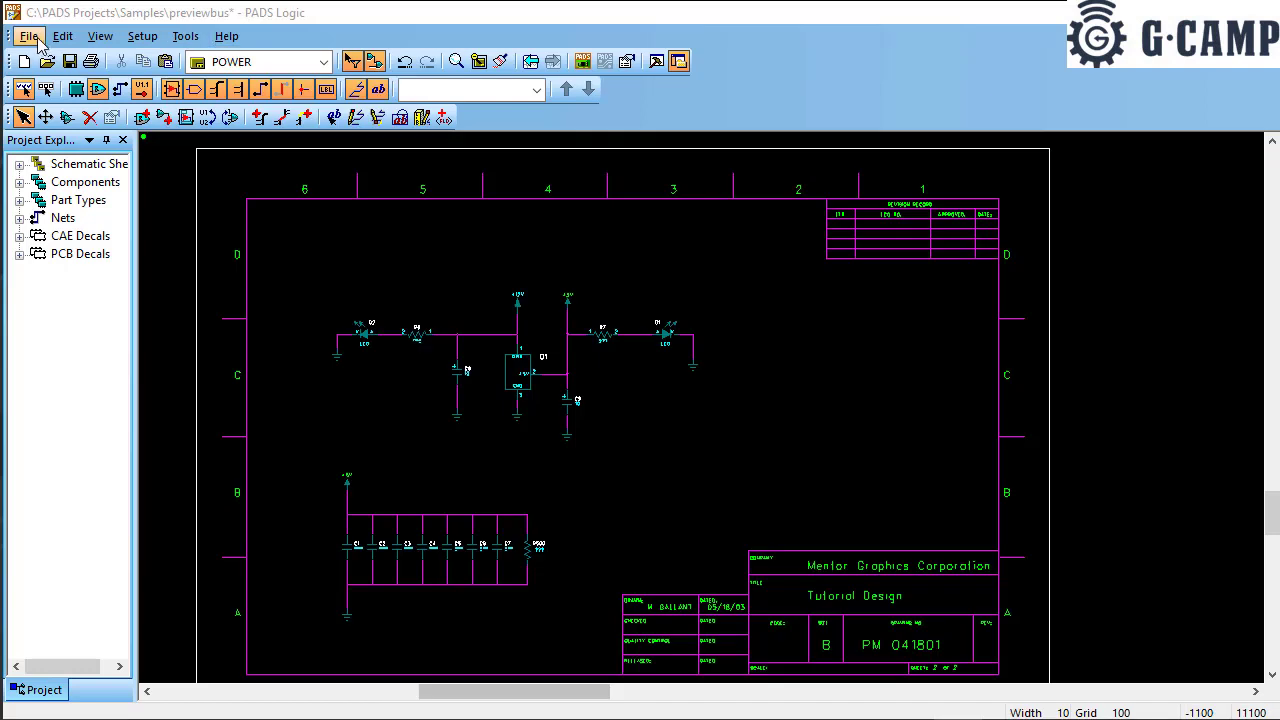
Step: Create a PDF named previewbus of the LOGIC and POWER sheets, using black on white background, and inspect it
{"action": "left_click", "coordinate": [30, 37]}
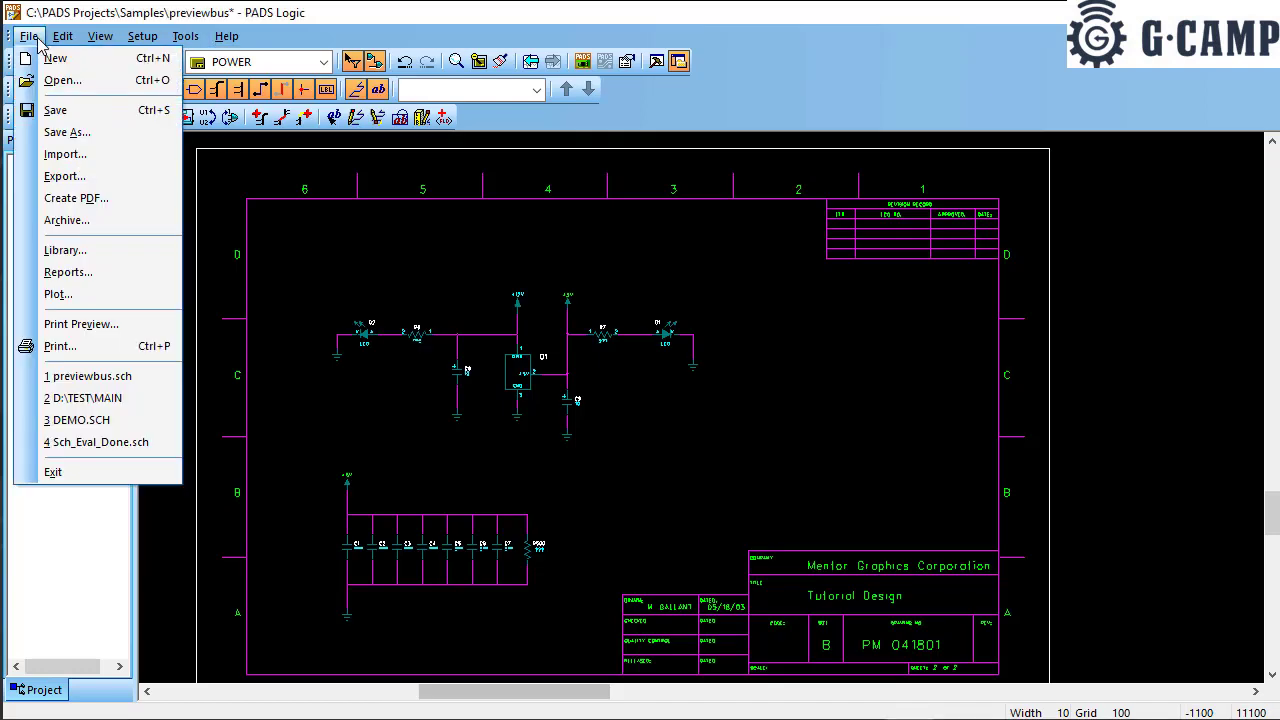
{"action": "left_click", "coordinate": [86, 203]}
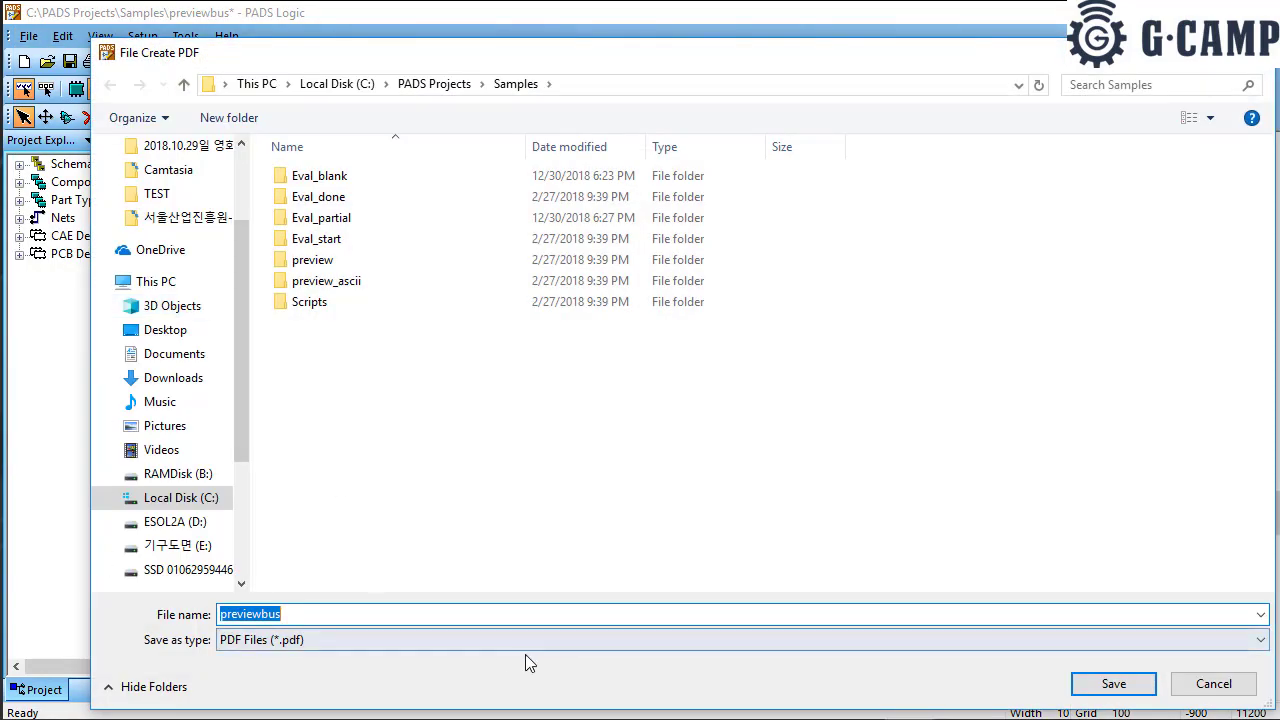
{"action": "left_click", "coordinate": [1112, 684]}
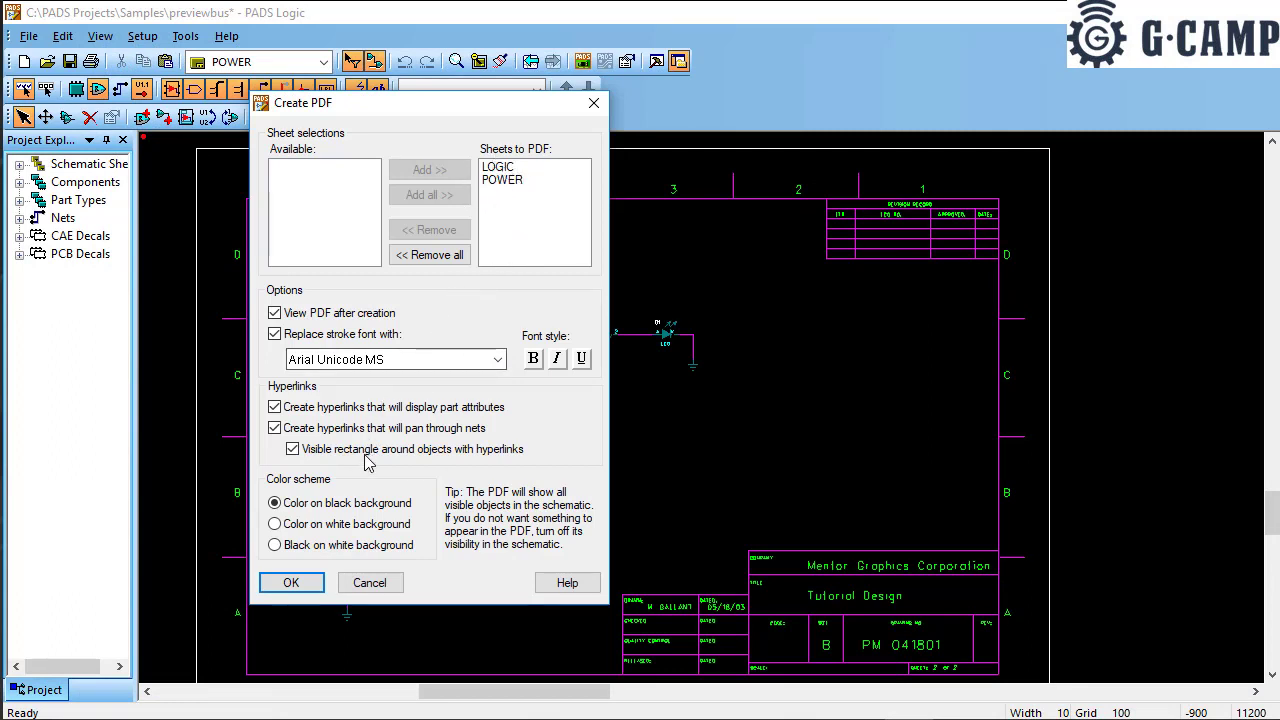
{"action": "left_click", "coordinate": [342, 546]}
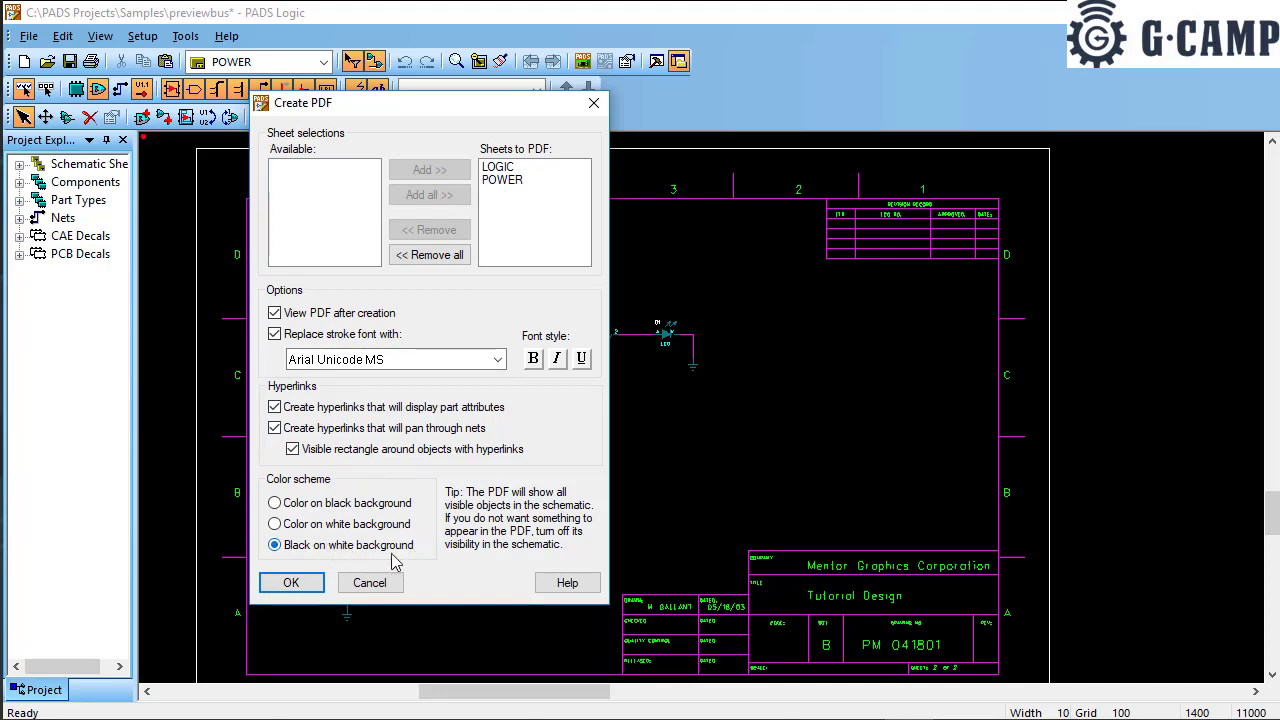
{"action": "left_click", "coordinate": [292, 583]}
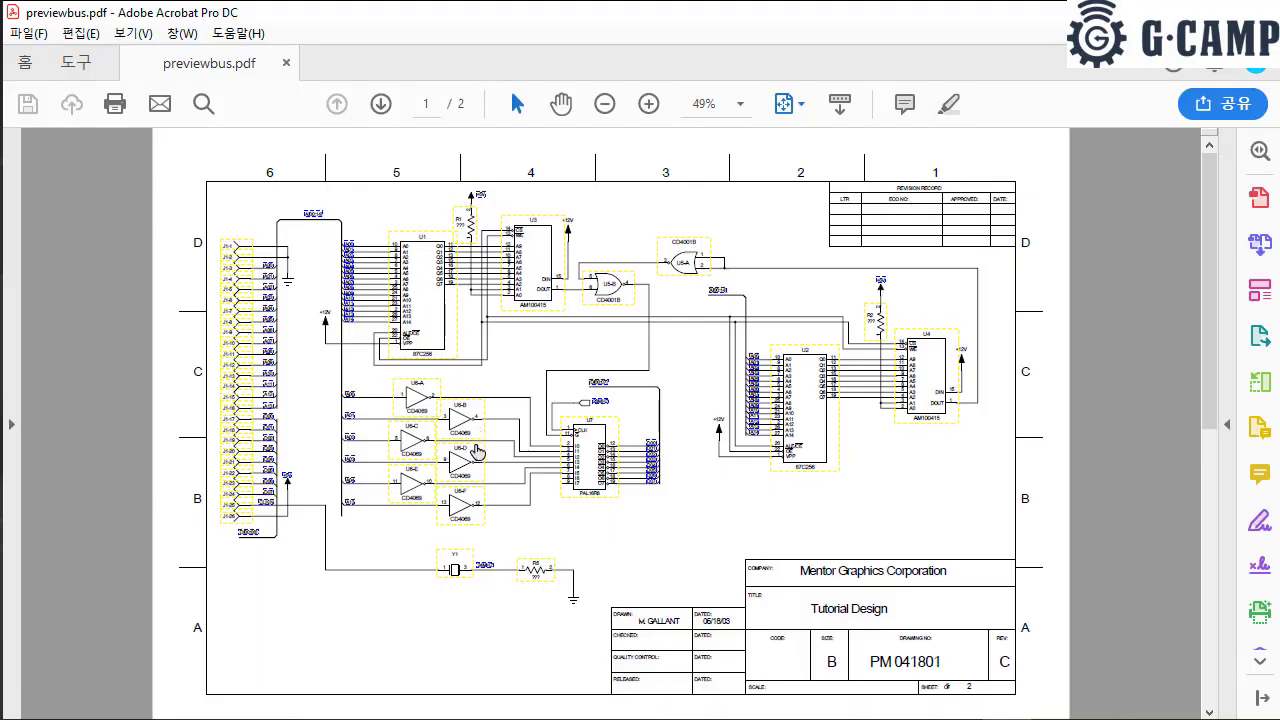
{"action": "scroll", "coordinate": [495, 438], "scroll_direction": "up", "scroll_amount": 3, "text": "ctrl"}
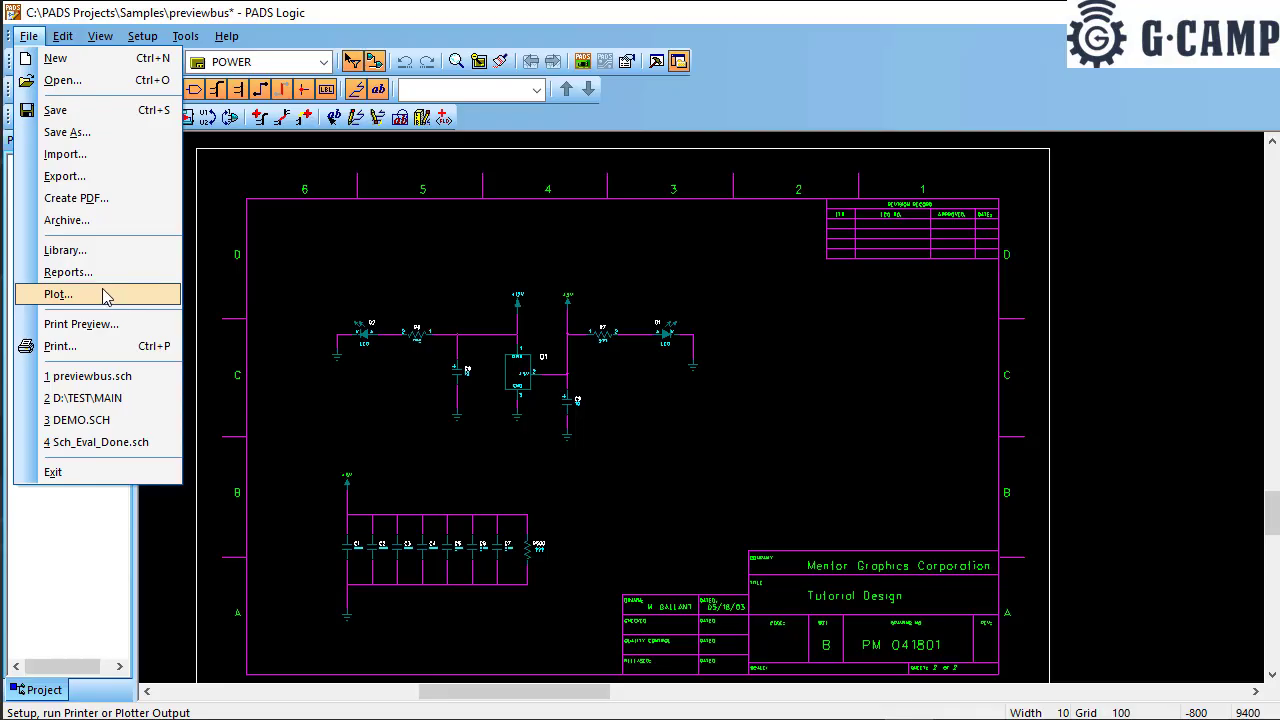
Step: Review the pen plot and photoplot options for the previewbus schematic, and close them without plotting
{"action": "left_click", "coordinate": [60, 294]}
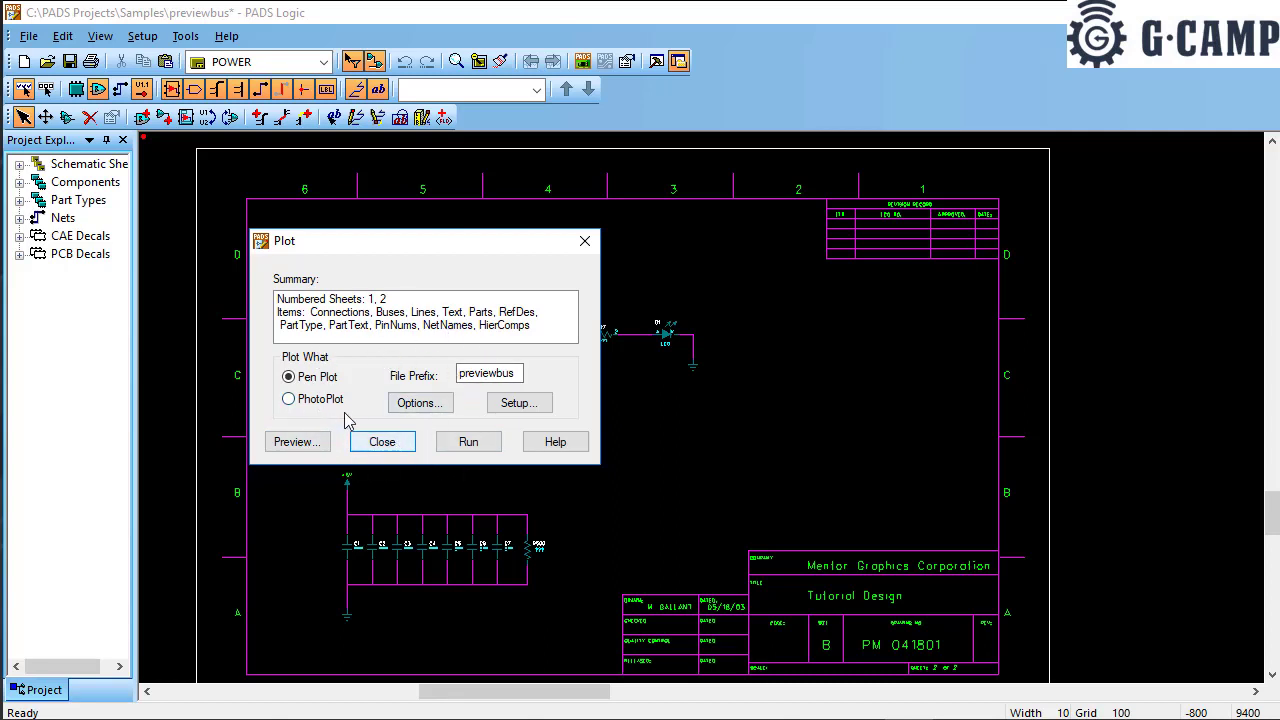
{"action": "left_click", "coordinate": [386, 444]}
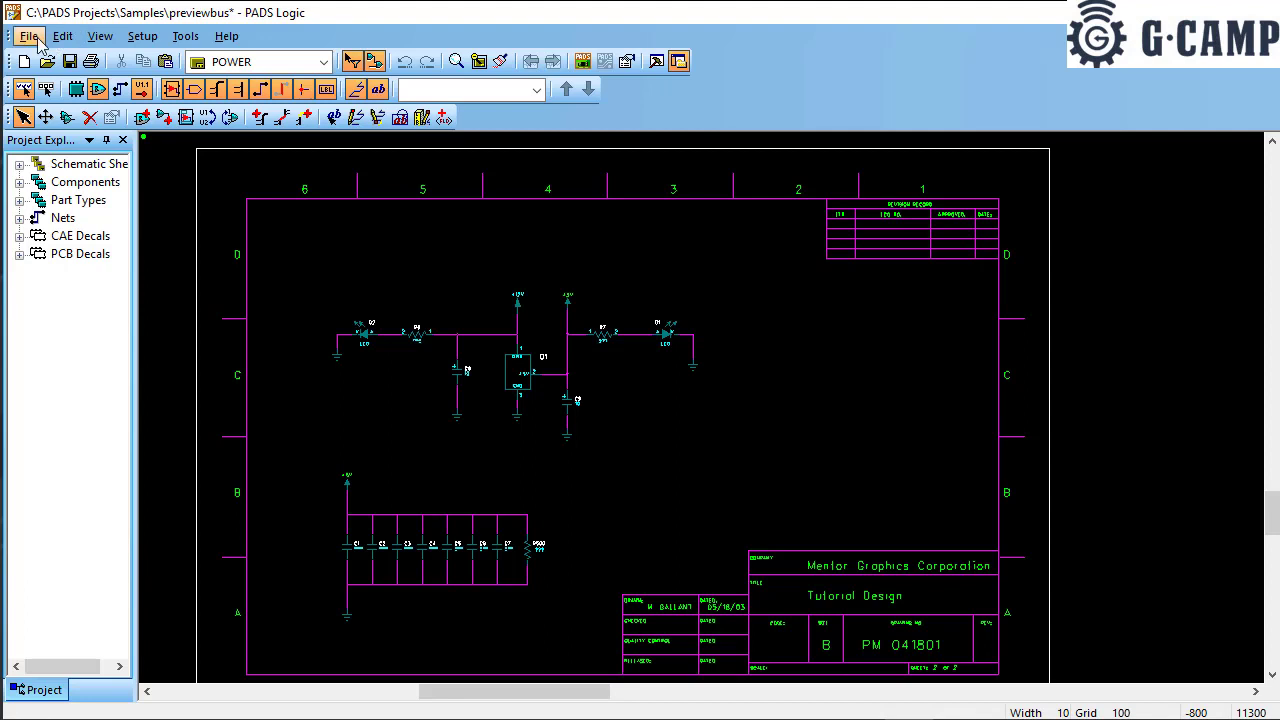
Step: Generate the bill of materials report for the schematic, checking which part attributes can be added in its setup
{"action": "left_click", "coordinate": [29, 36]}
{"action": "left_click", "coordinate": [70, 276]}
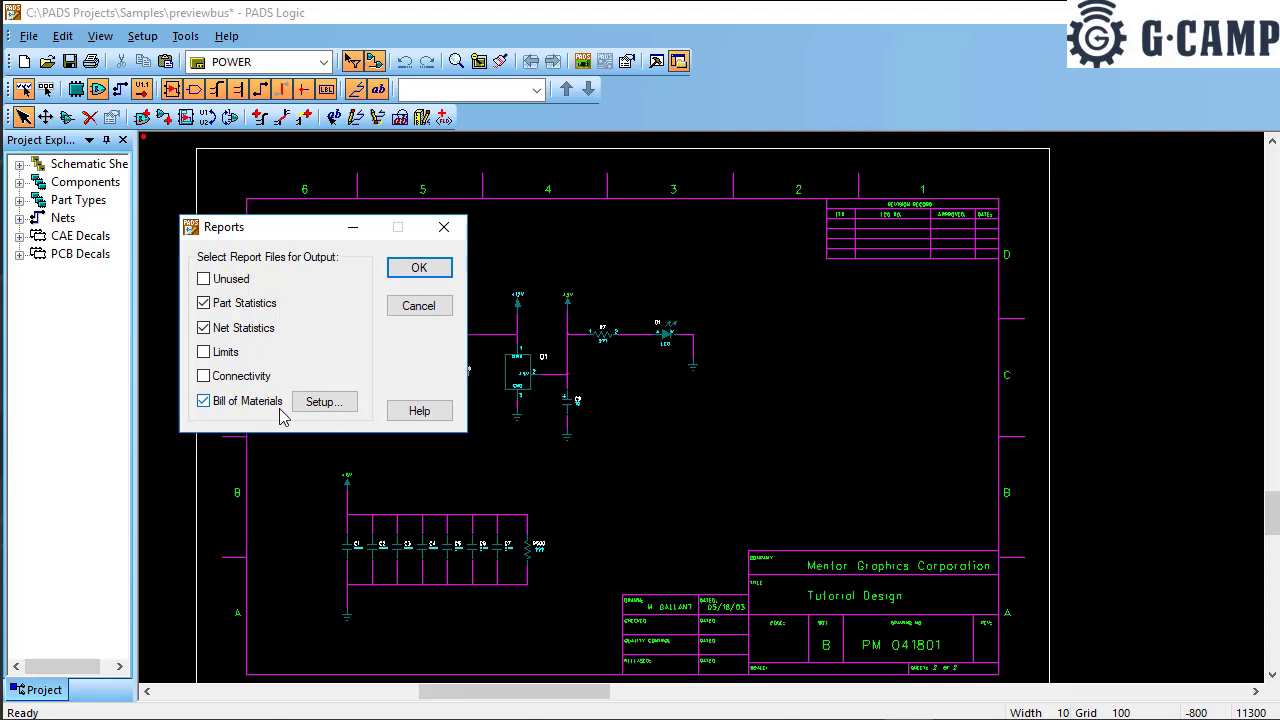
{"action": "left_click", "coordinate": [328, 406]}
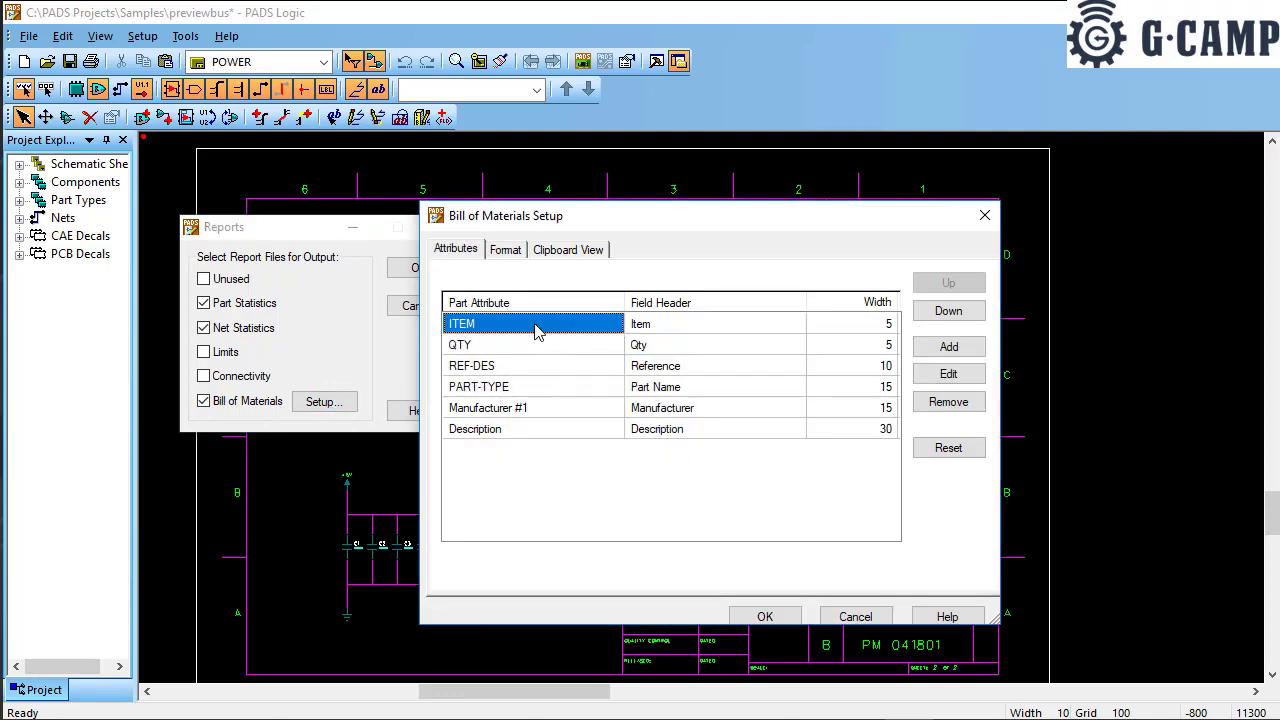
{"action": "left_click", "coordinate": [948, 347]}
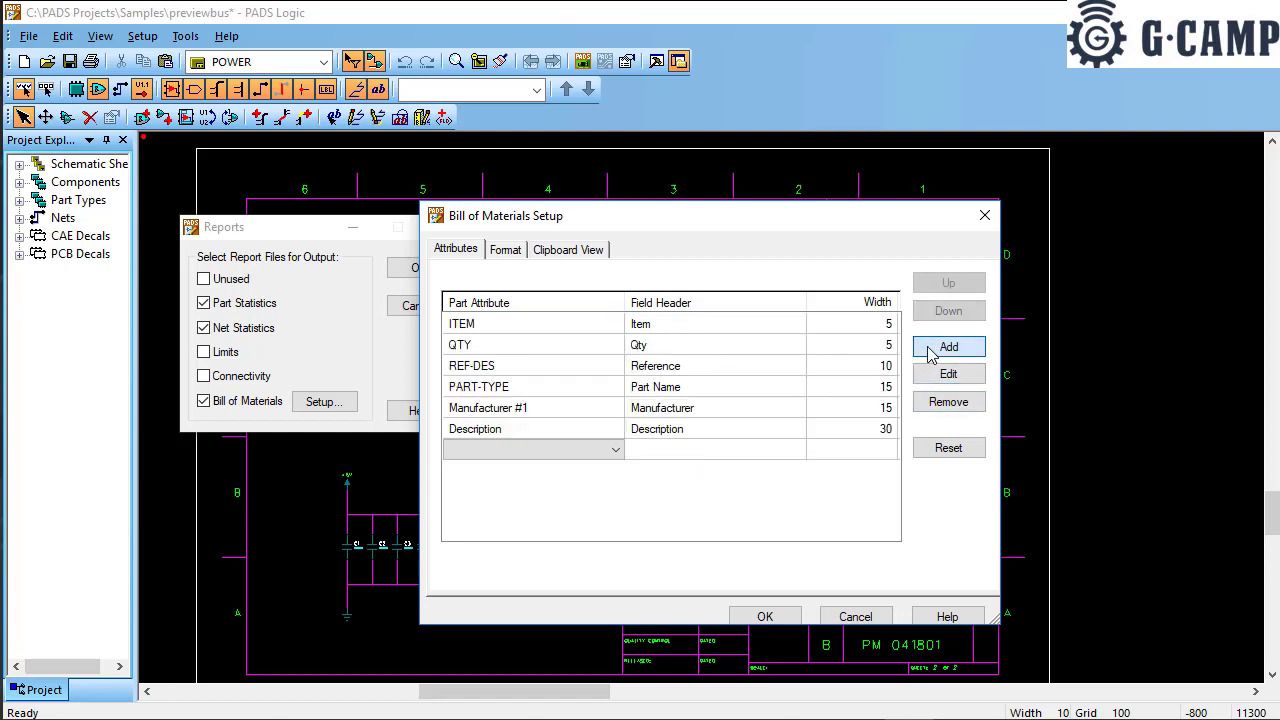
{"action": "left_click", "coordinate": [616, 449]}
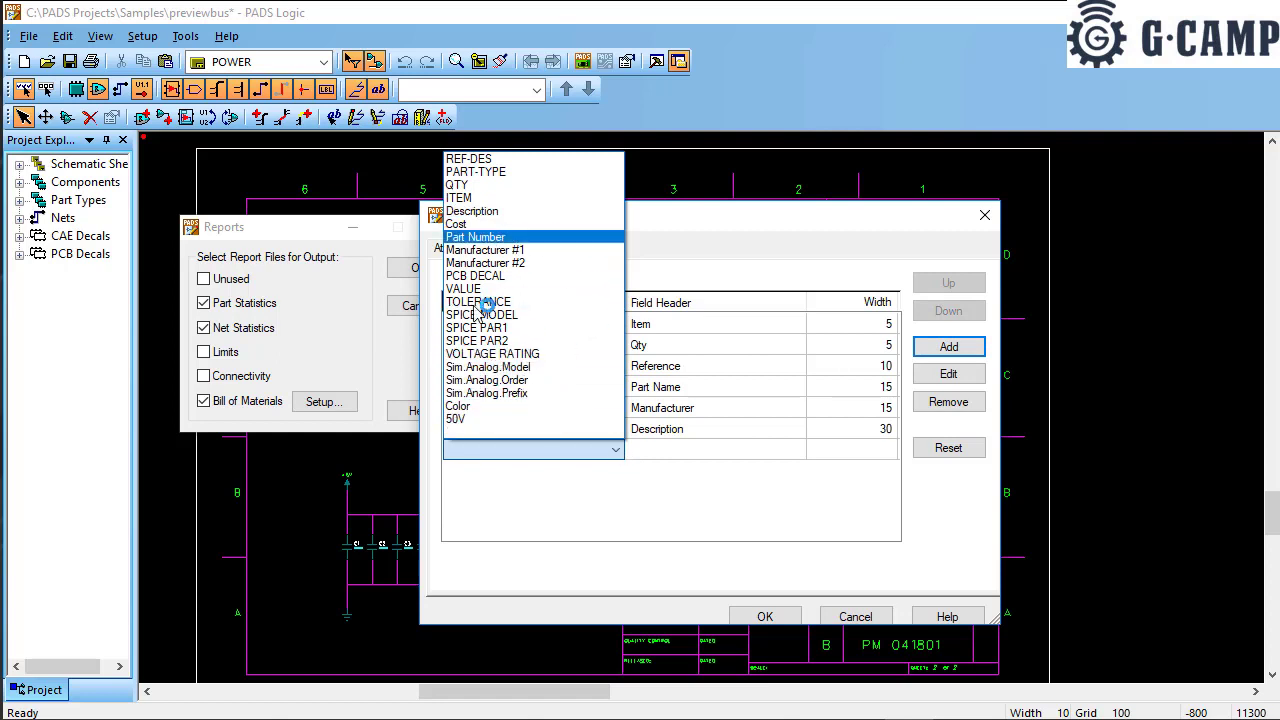
{"action": "left_click", "coordinate": [706, 426]}
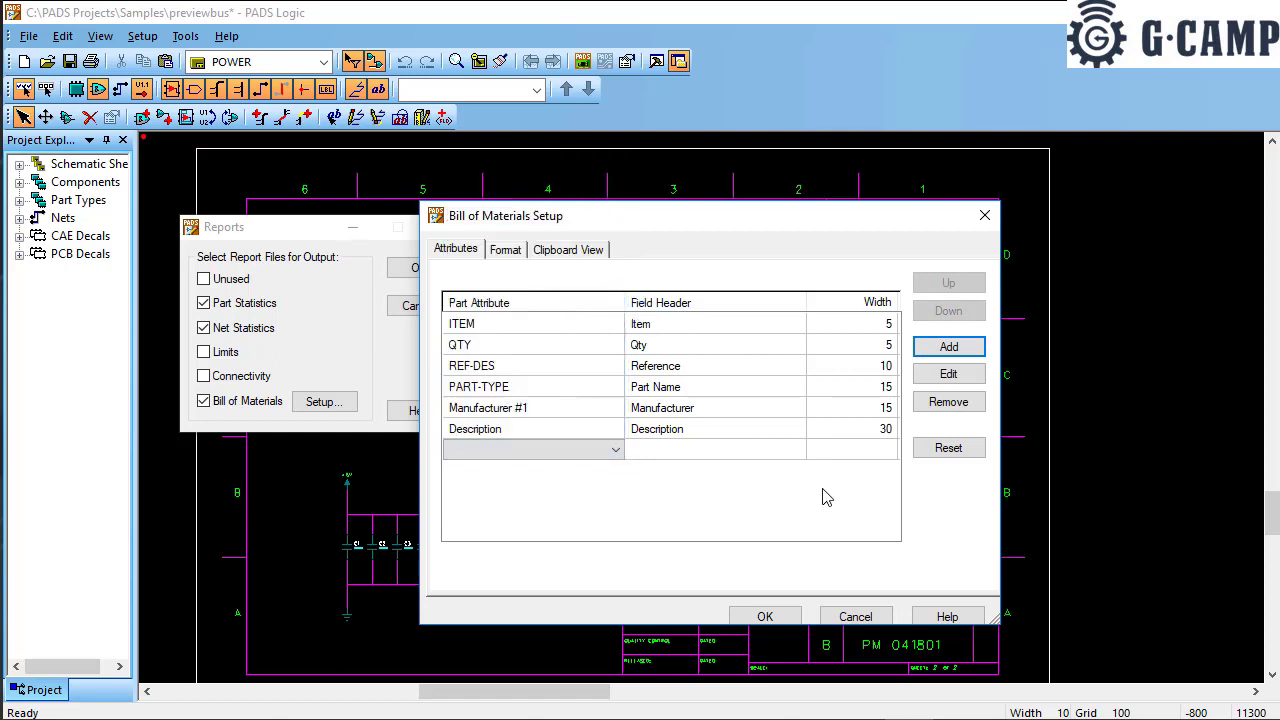
{"action": "left_click", "coordinate": [766, 618]}
{"action": "left_click", "coordinate": [420, 267]}
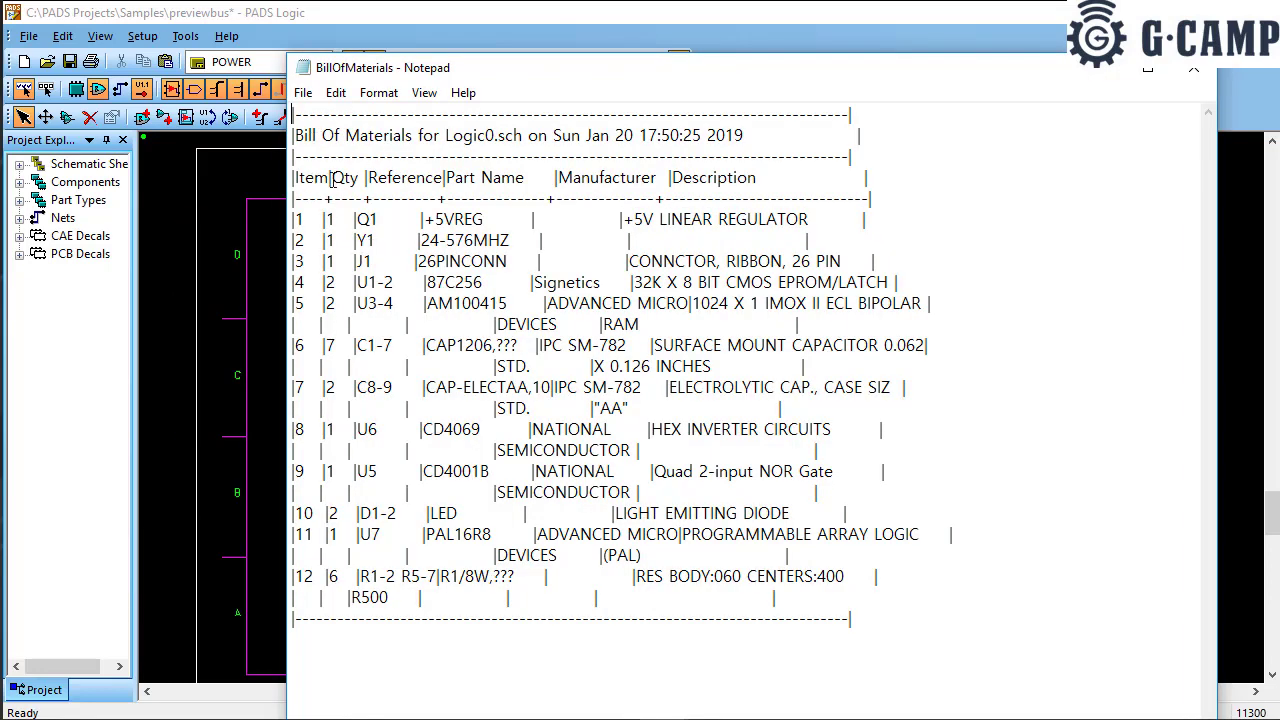
Step: Examine the quantity, reference and part name columns of the bill of materials report, and close it
{"action": "mouse_move", "coordinate": [333, 177]}
{"action": "left_mouse_down"}
{"action": "mouse_move", "coordinate": [294, 178]}
{"action": "mouse_move", "coordinate": [341, 178]}
{"action": "left_mouse_up"}
{"action": "left_click_drag", "start_coordinate": [436, 178], "coordinate": [375, 178]}
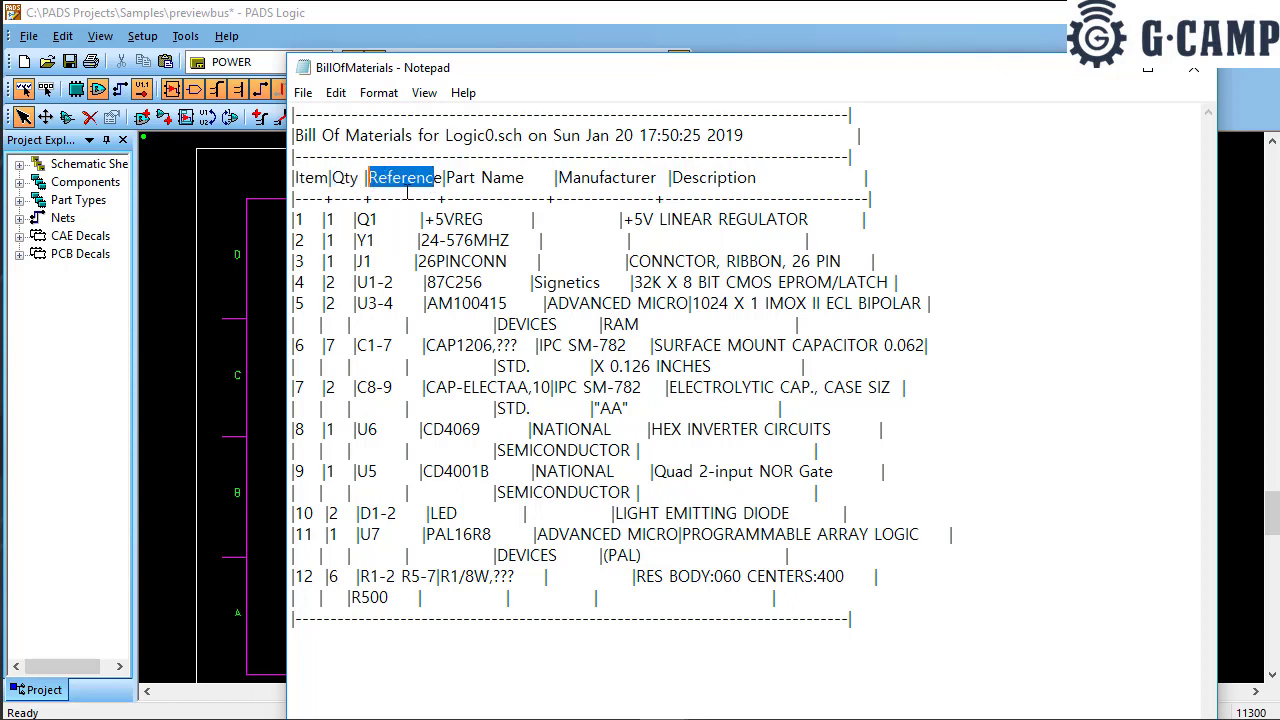
{"action": "left_click_drag", "start_coordinate": [536, 180], "coordinate": [457, 178]}
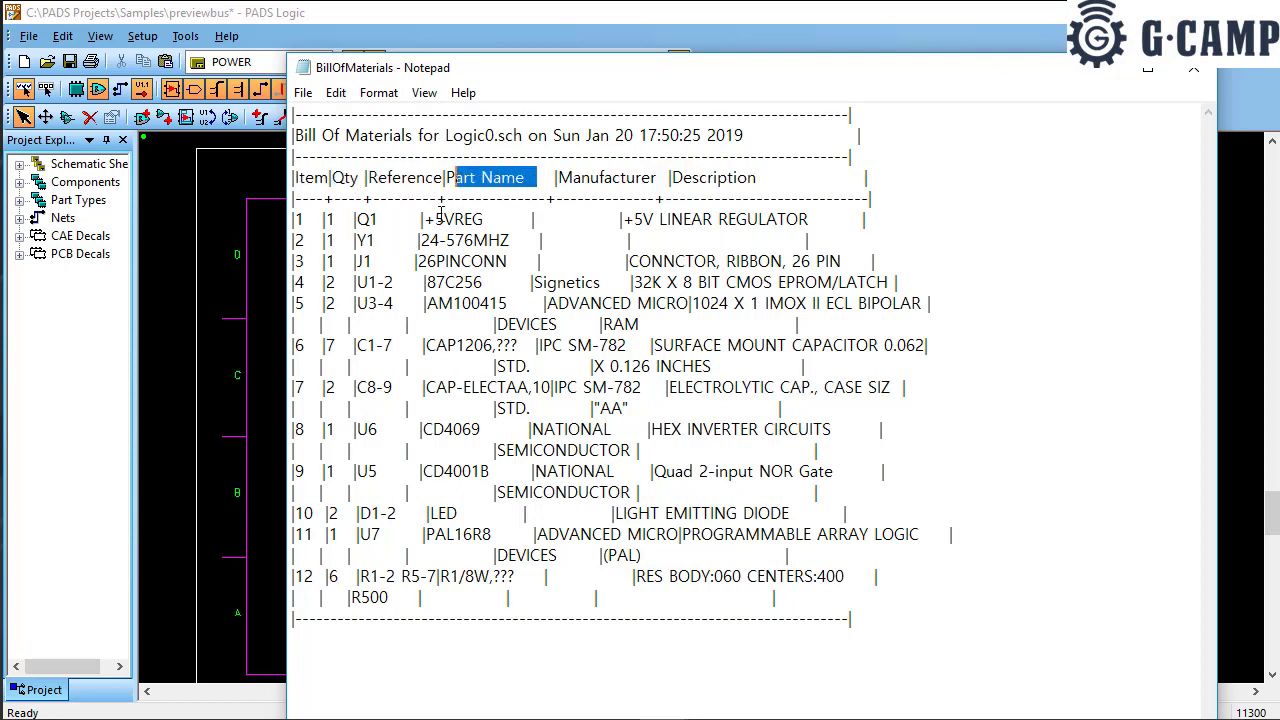
{"action": "left_click_drag", "start_coordinate": [697, 67], "coordinate": [429, 319]}
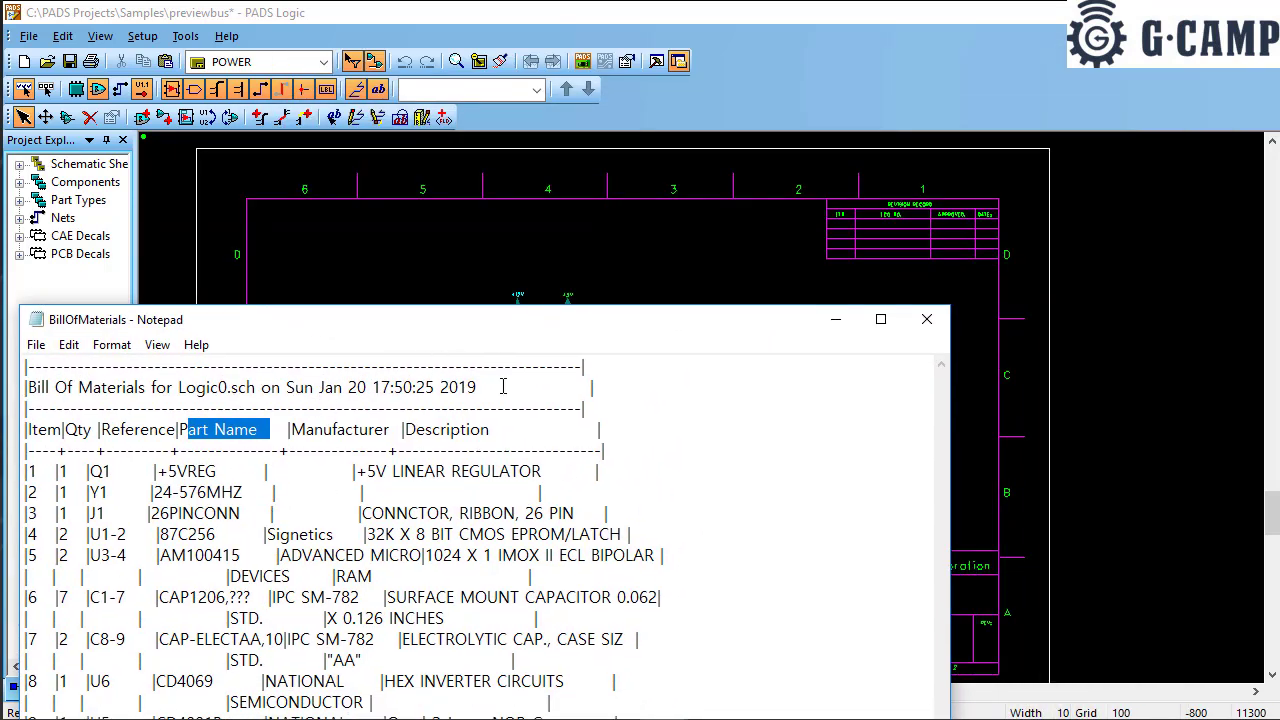
{"action": "left_click", "coordinate": [926, 319]}
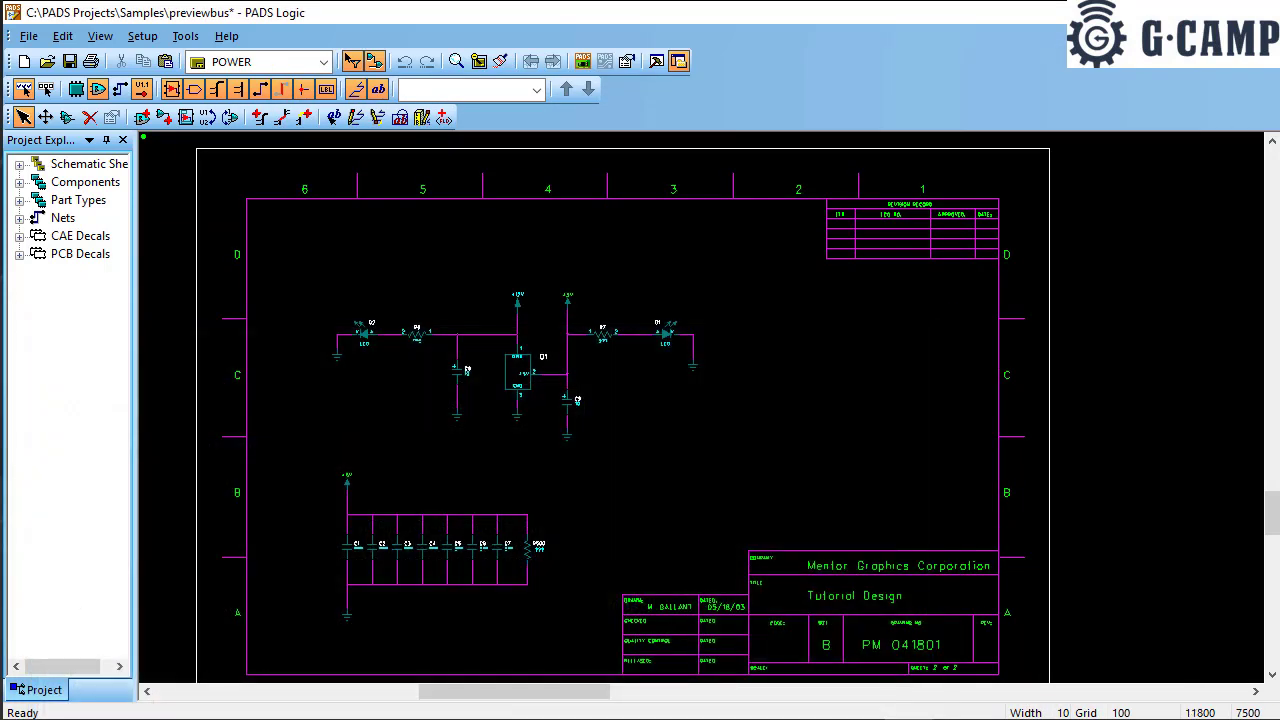
Step: Review the bill of materials format settings, including the delimiters, title, sorting and available file formats
{"action": "left_click", "coordinate": [29, 36]}
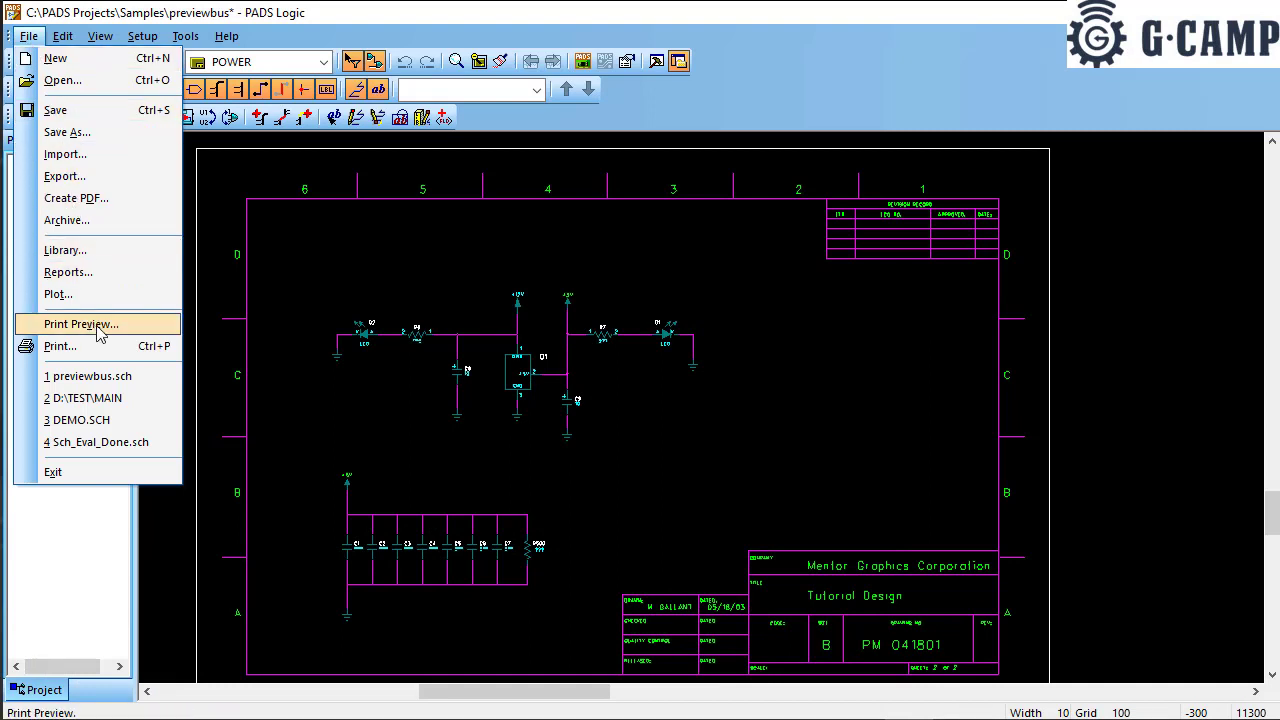
{"action": "left_click", "coordinate": [89, 276]}
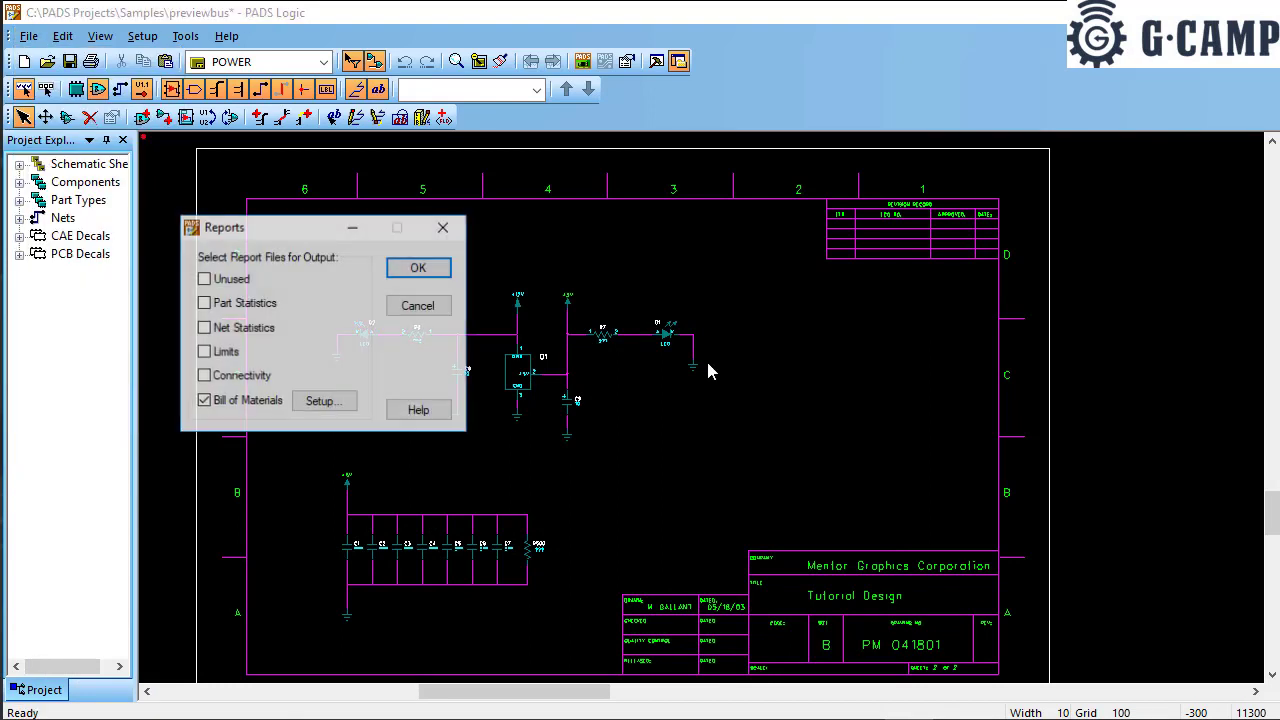
{"action": "left_click", "coordinate": [320, 402]}
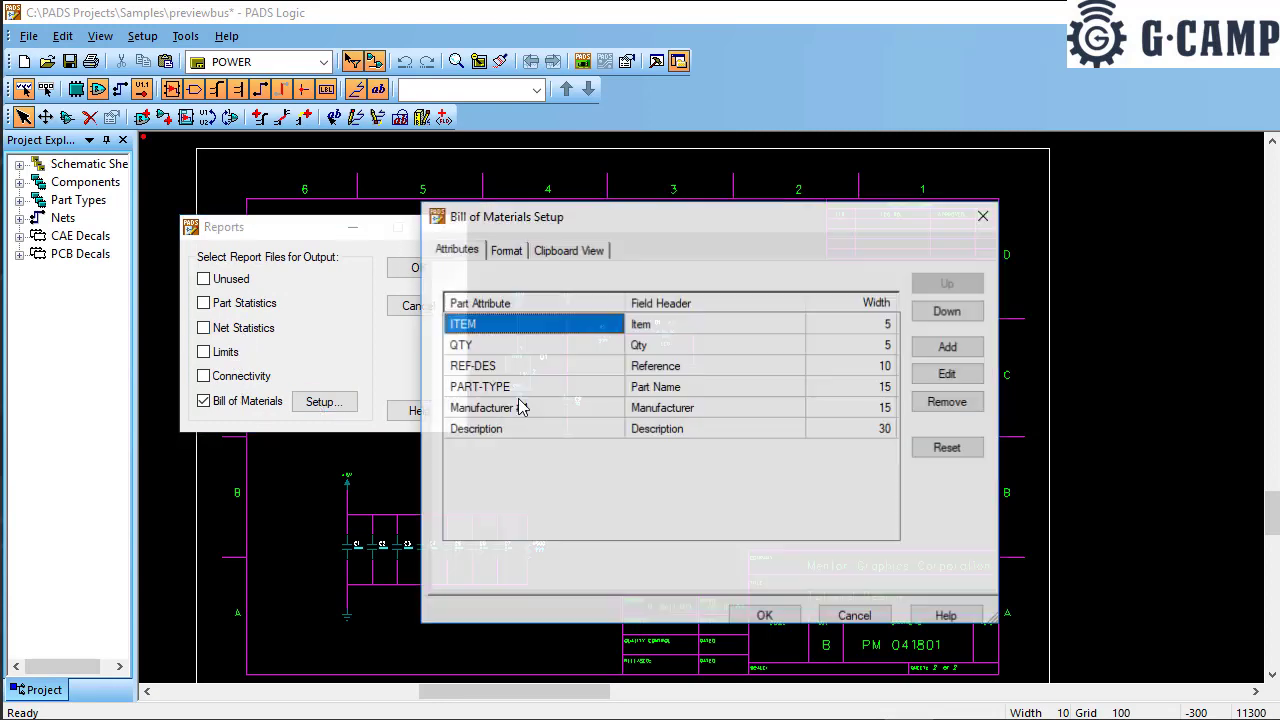
{"action": "left_click", "coordinate": [510, 252]}
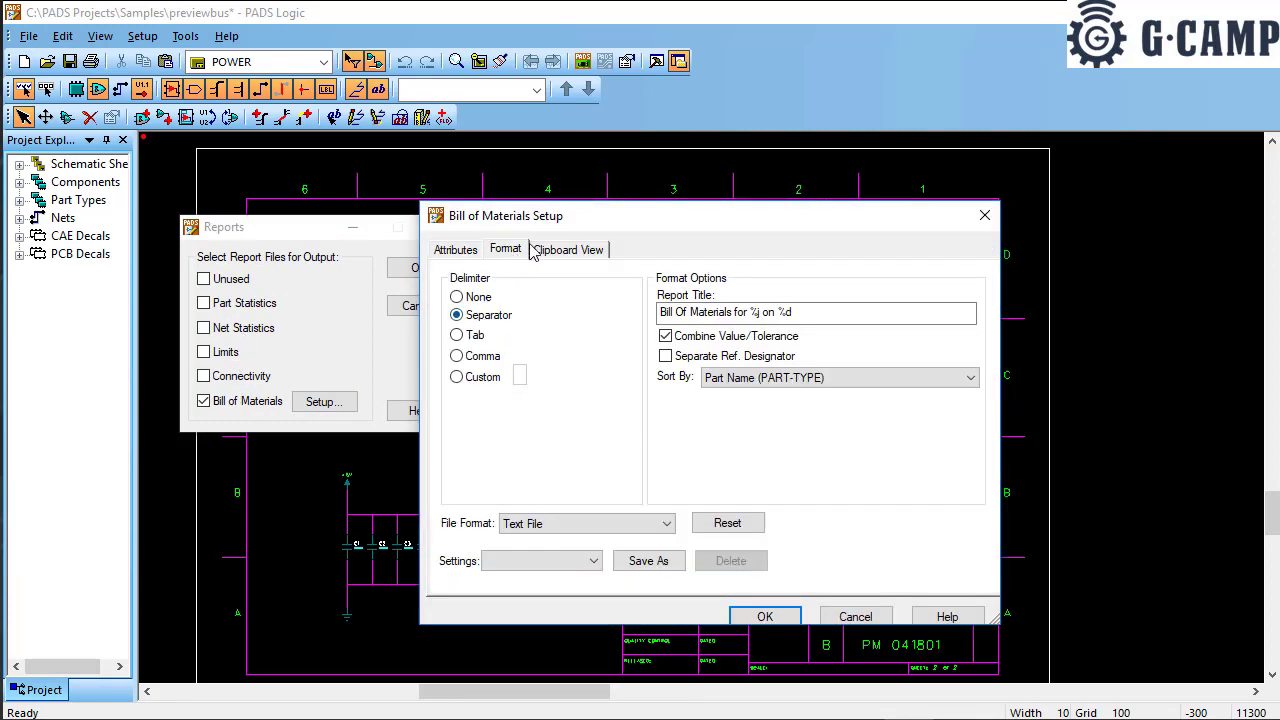
{"action": "left_click_drag", "start_coordinate": [553, 215], "coordinate": [473, 129]}
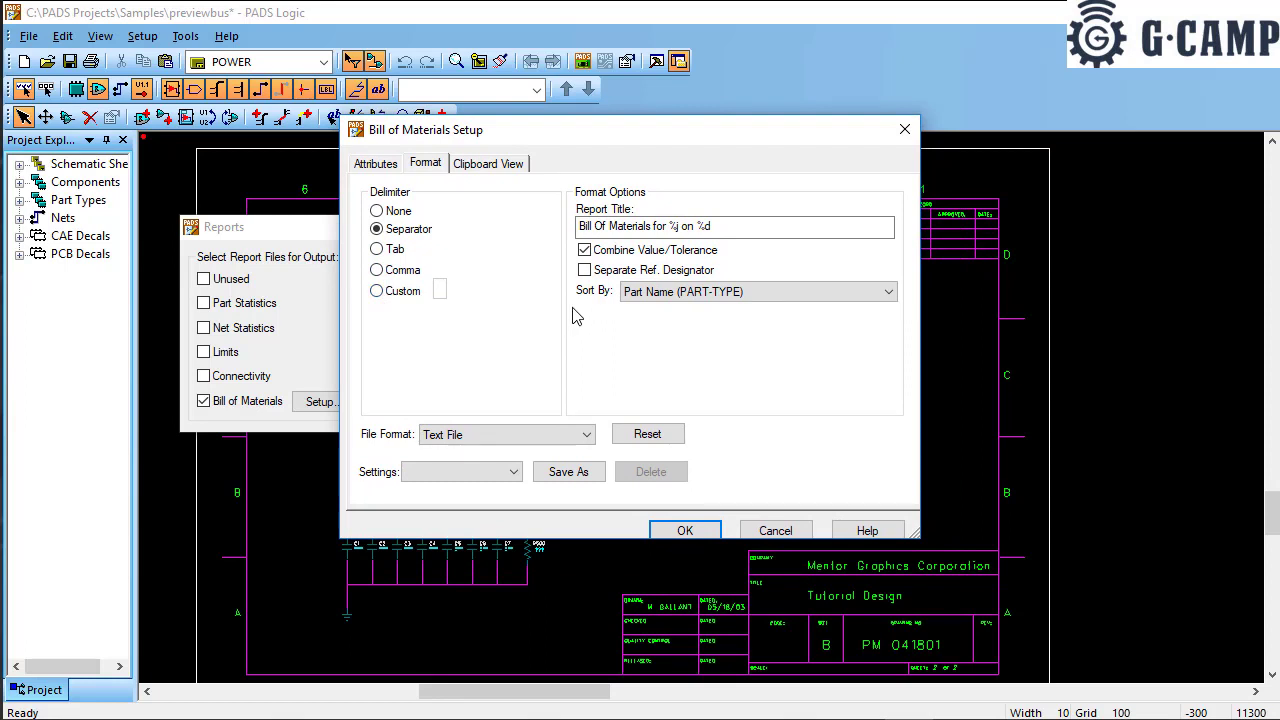
{"action": "left_click", "coordinate": [595, 439]}
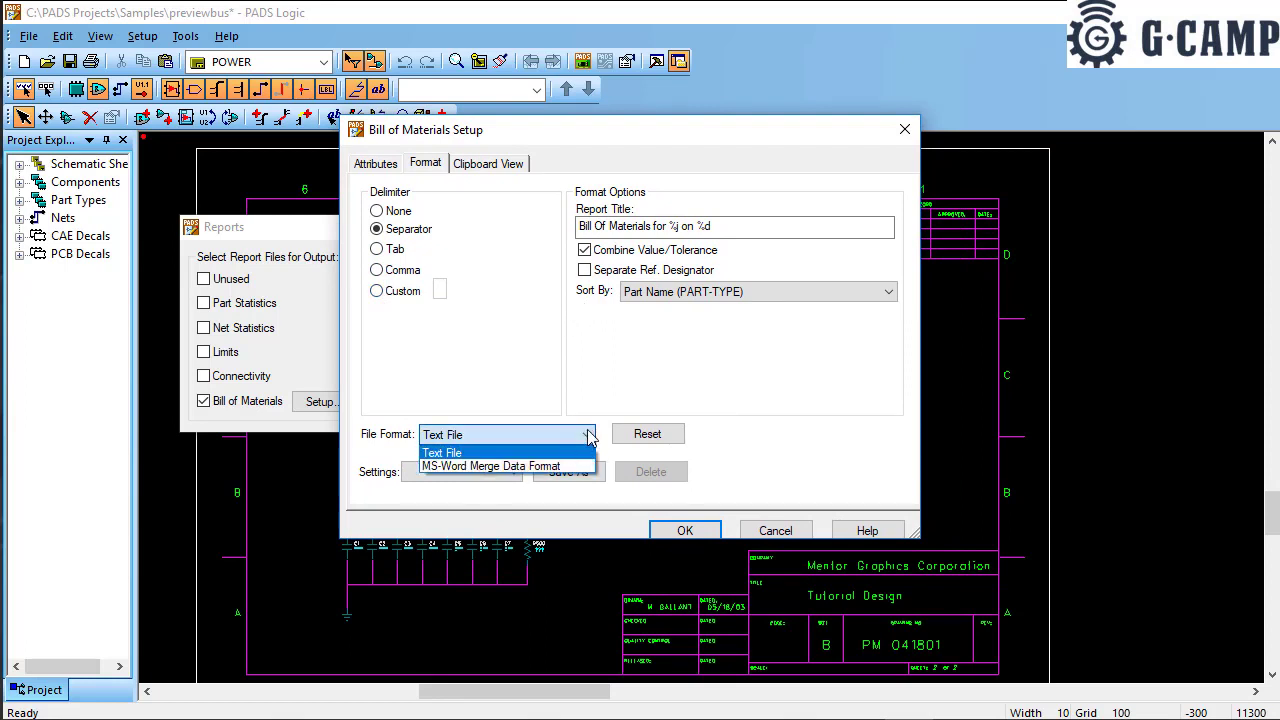
{"action": "left_click", "coordinate": [590, 438]}
Step: Inspect the bill of materials table in Clipboard View, widening the window and selecting the Q1 regulator row
{"action": "left_click", "coordinate": [457, 167]}
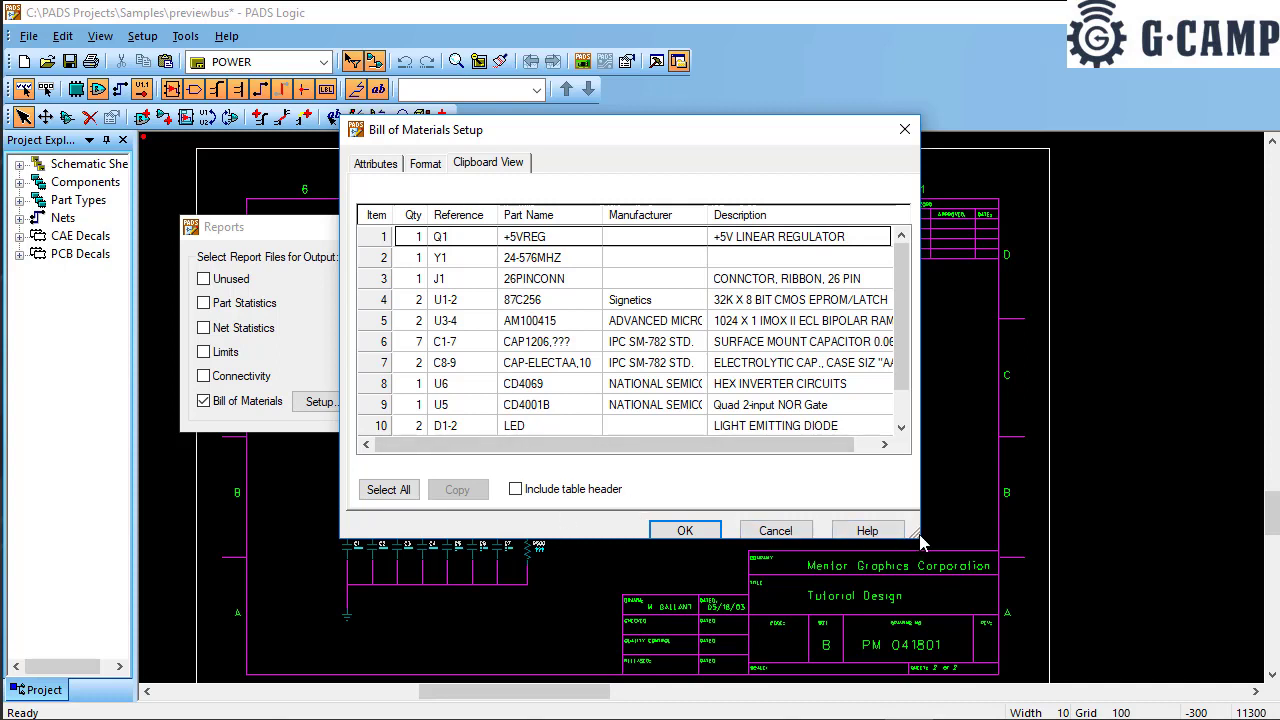
{"action": "left_click_drag", "start_coordinate": [922, 535], "coordinate": [1136, 535]}
{"action": "scroll", "coordinate": [814, 406], "scroll_direction": "down", "scroll_amount": 1}
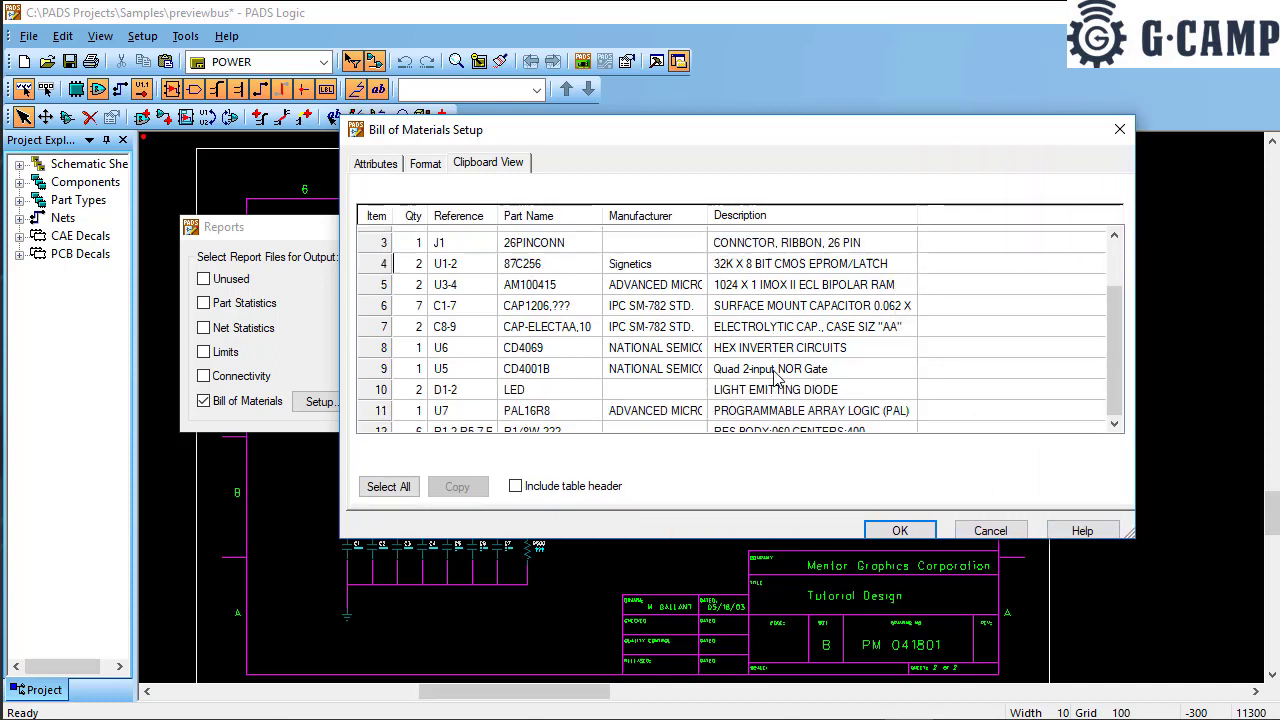
{"action": "scroll", "coordinate": [745, 370], "scroll_direction": "up", "scroll_amount": 1}
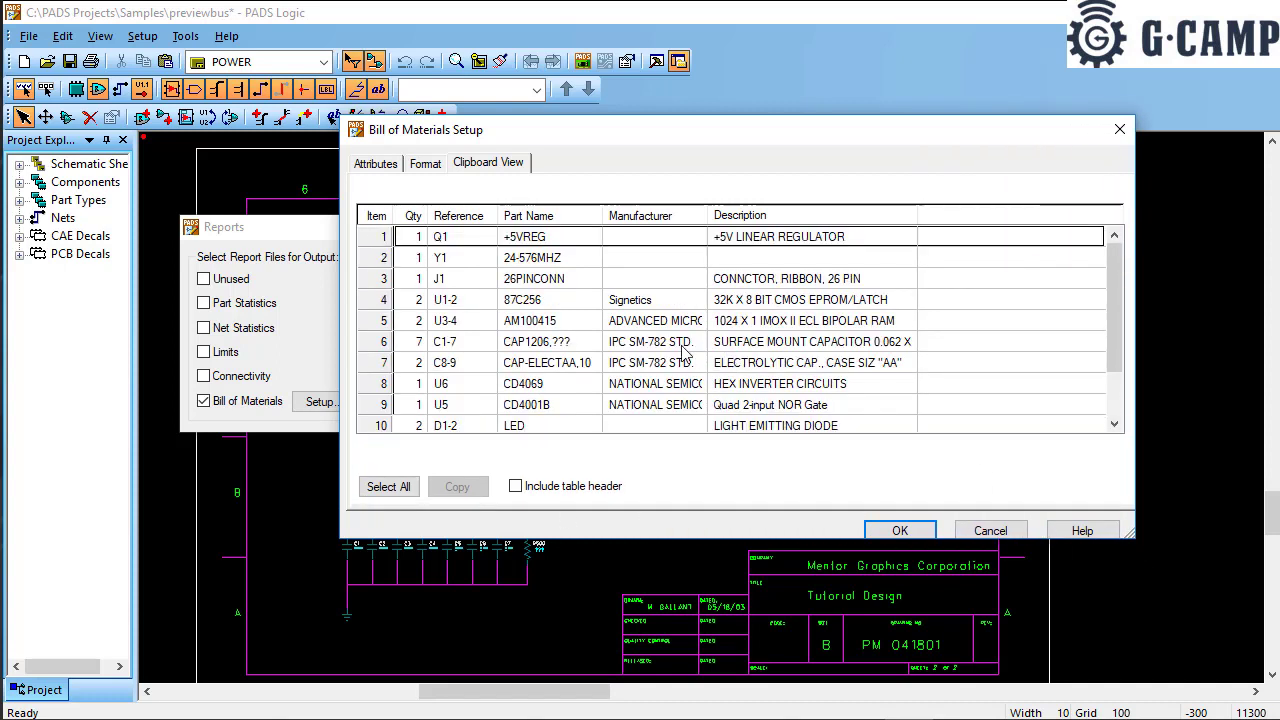
{"action": "left_click", "coordinate": [640, 241]}
{"action": "left_click", "coordinate": [649, 236]}
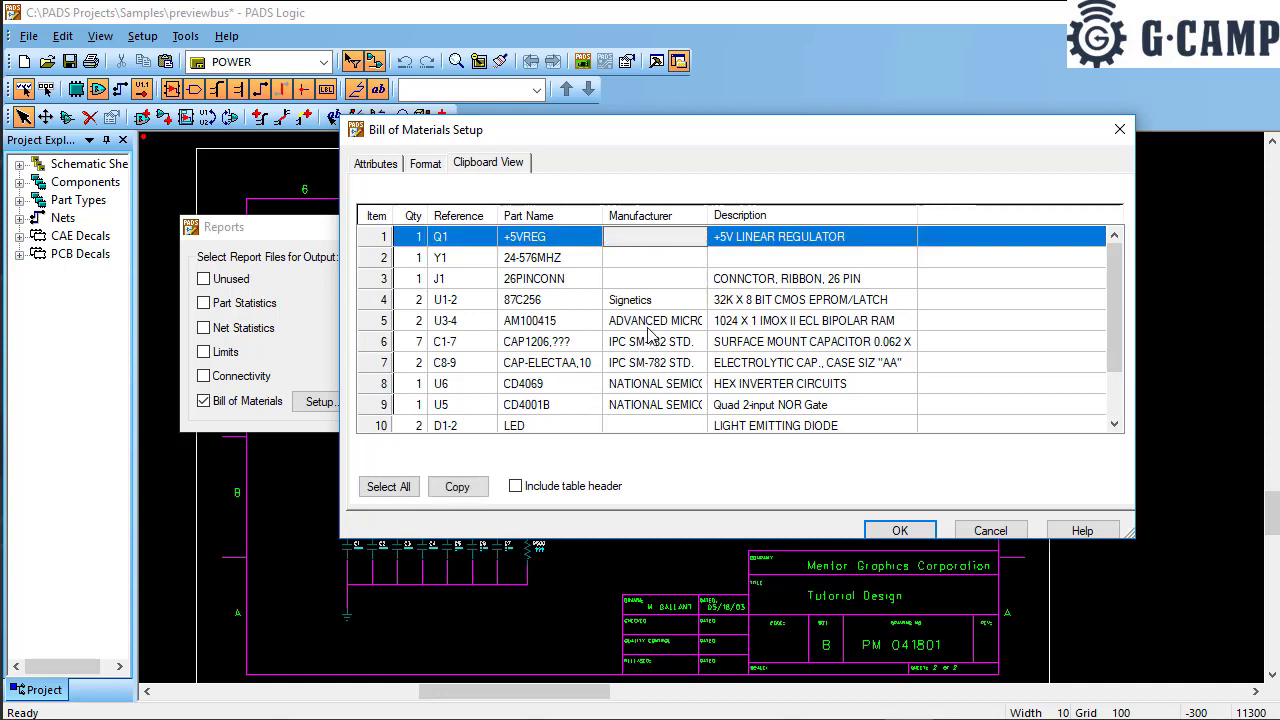
{"action": "scroll", "coordinate": [650, 335], "scroll_direction": "down", "scroll_amount": 1}
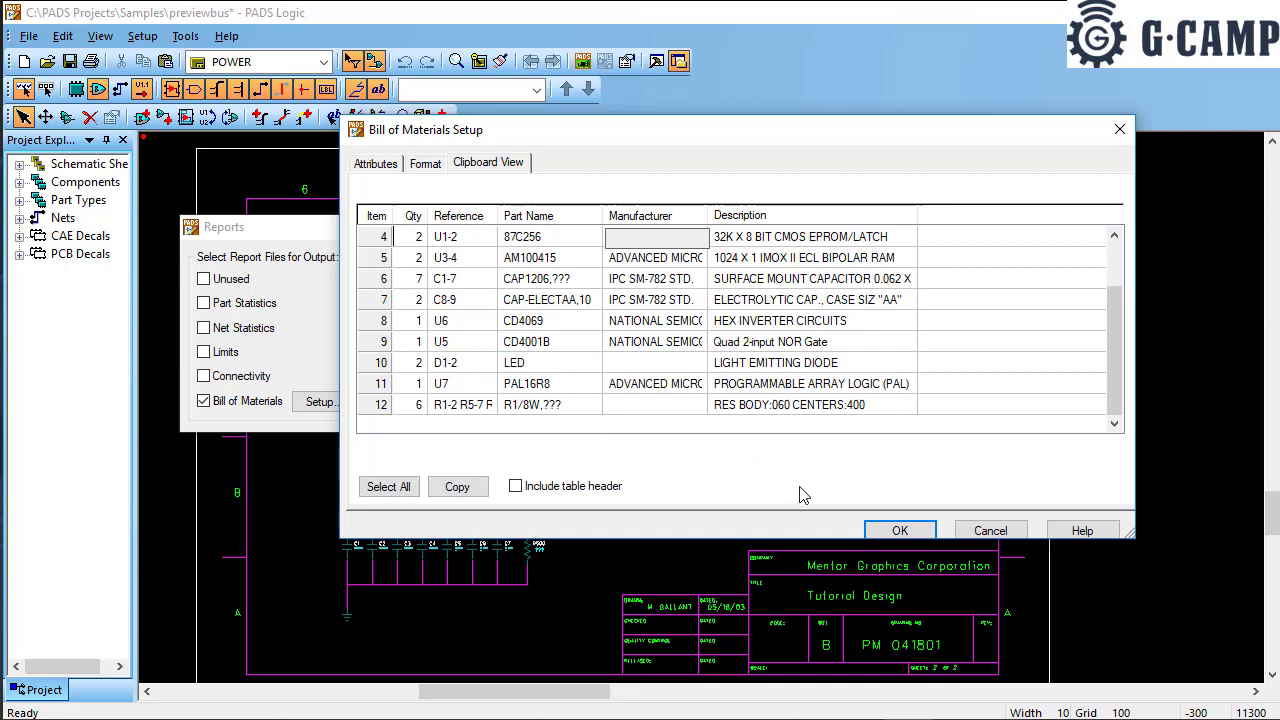
Step: Accept the bill of materials setup and regenerate the report, moving its text window up for reading
{"action": "left_click", "coordinate": [893, 532]}
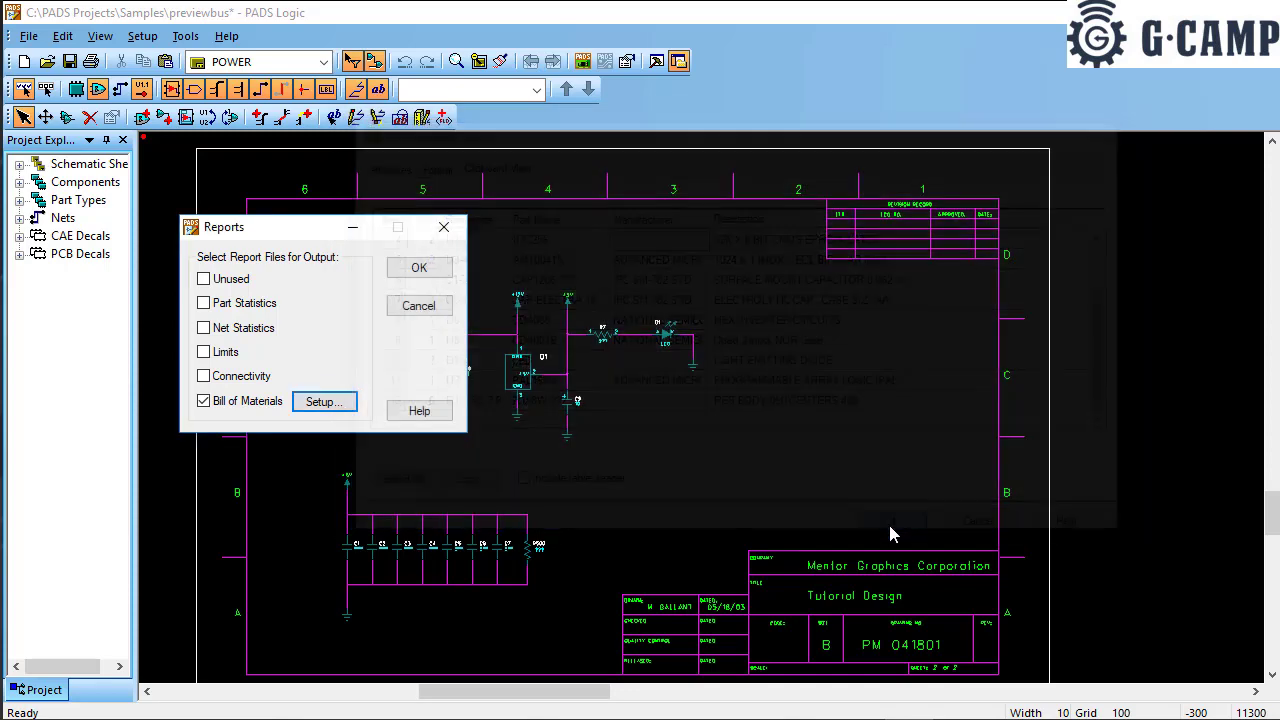
{"action": "left_click", "coordinate": [416, 270]}
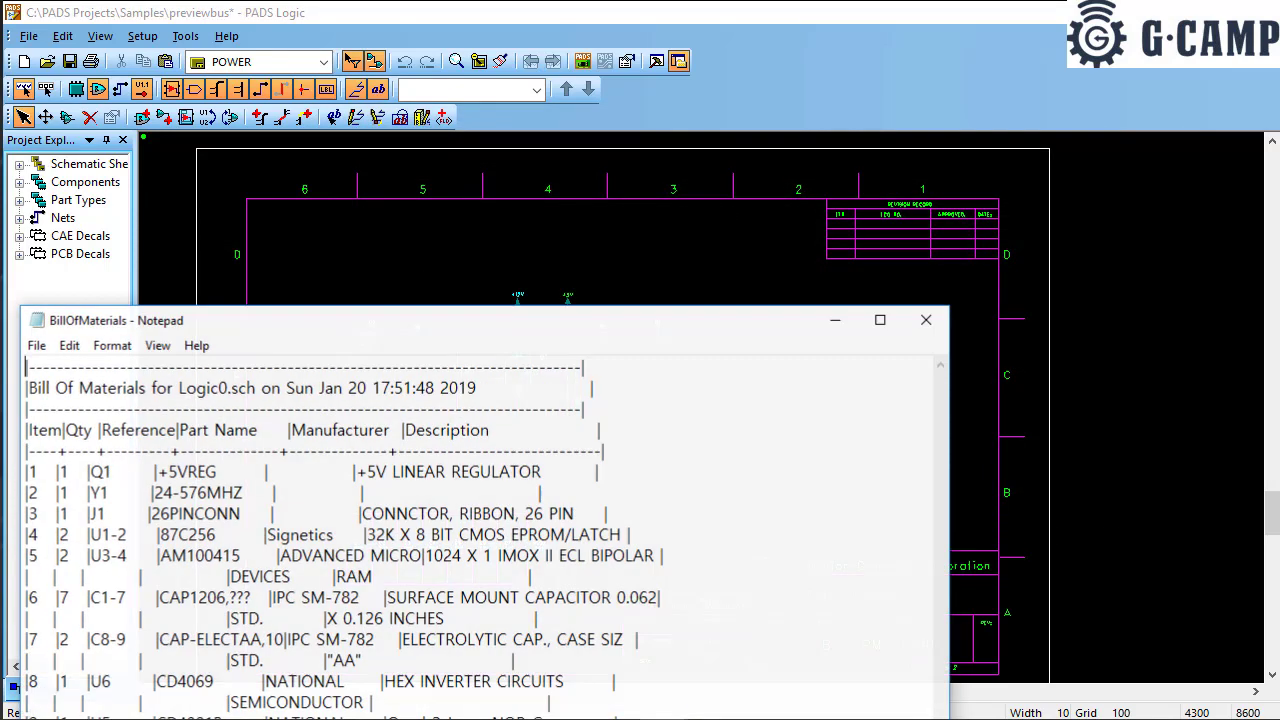
{"action": "left_click_drag", "start_coordinate": [439, 322], "coordinate": [529, 158]}
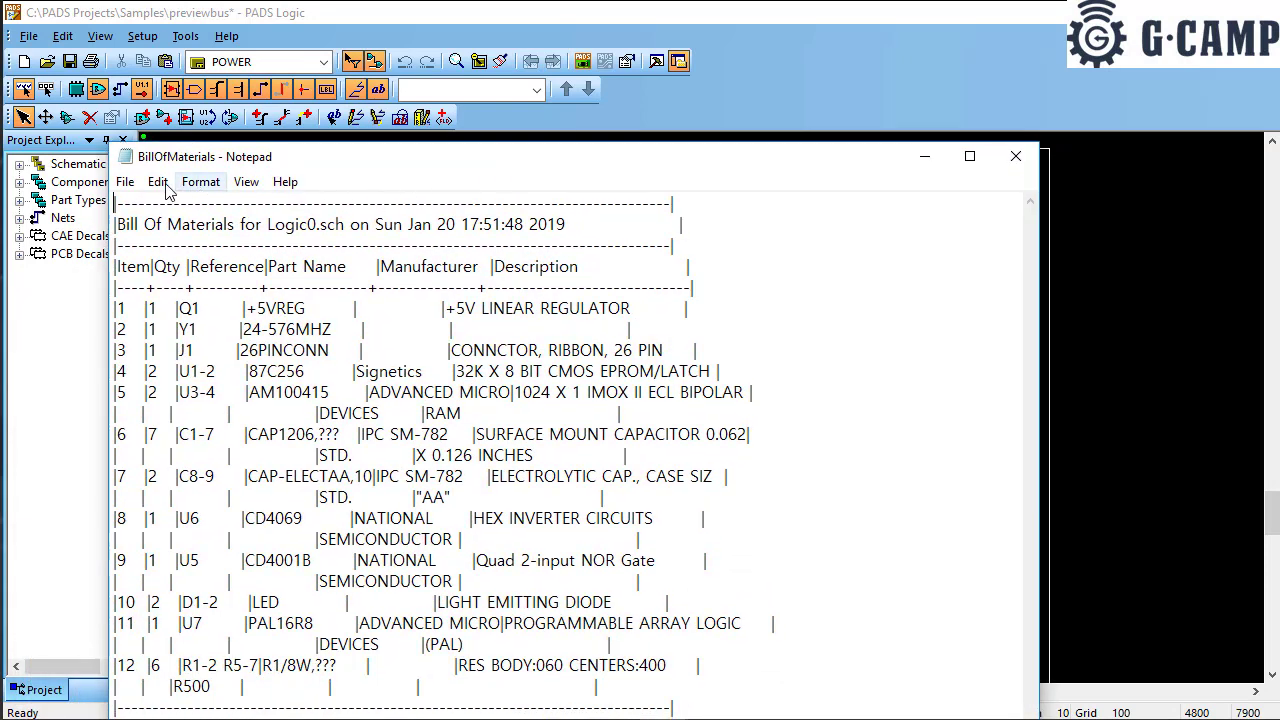
Step: Save the bill of materials report, switch to Excel and open BillOfMaterials from D:\TEST with all file types listed
{"action": "left_click", "coordinate": [126, 183]}
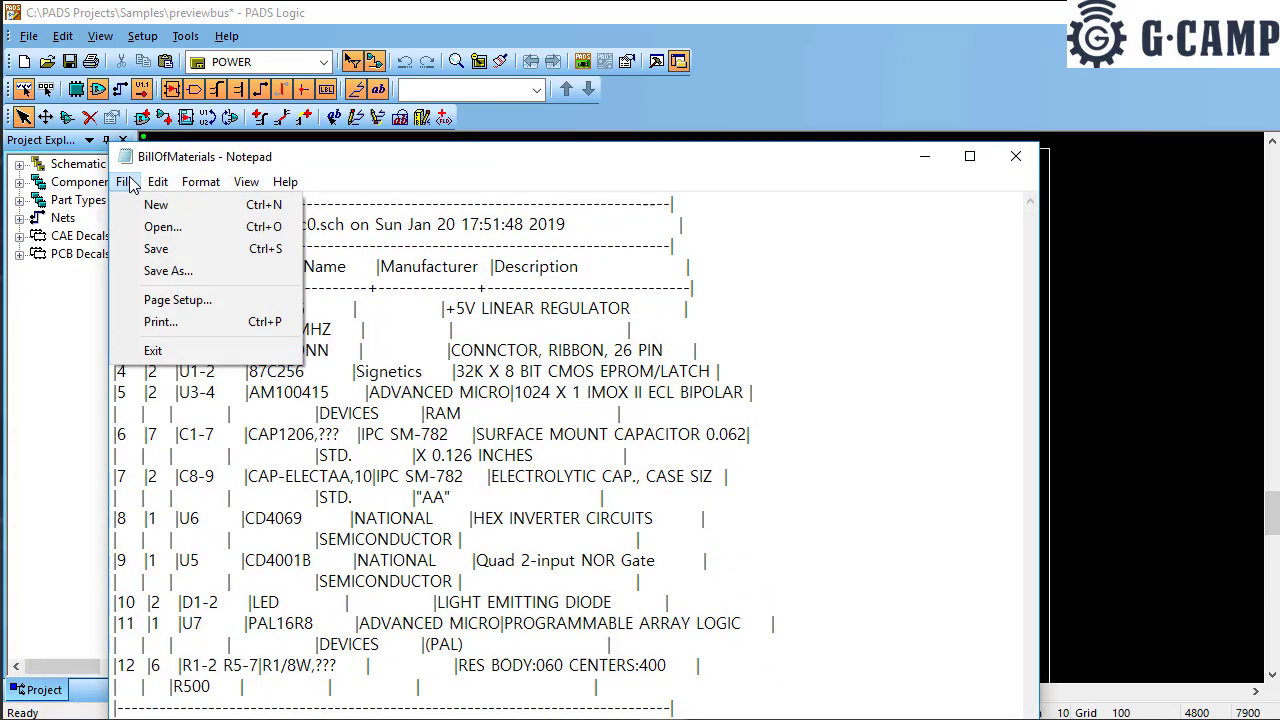
{"action": "left_click", "coordinate": [169, 251]}
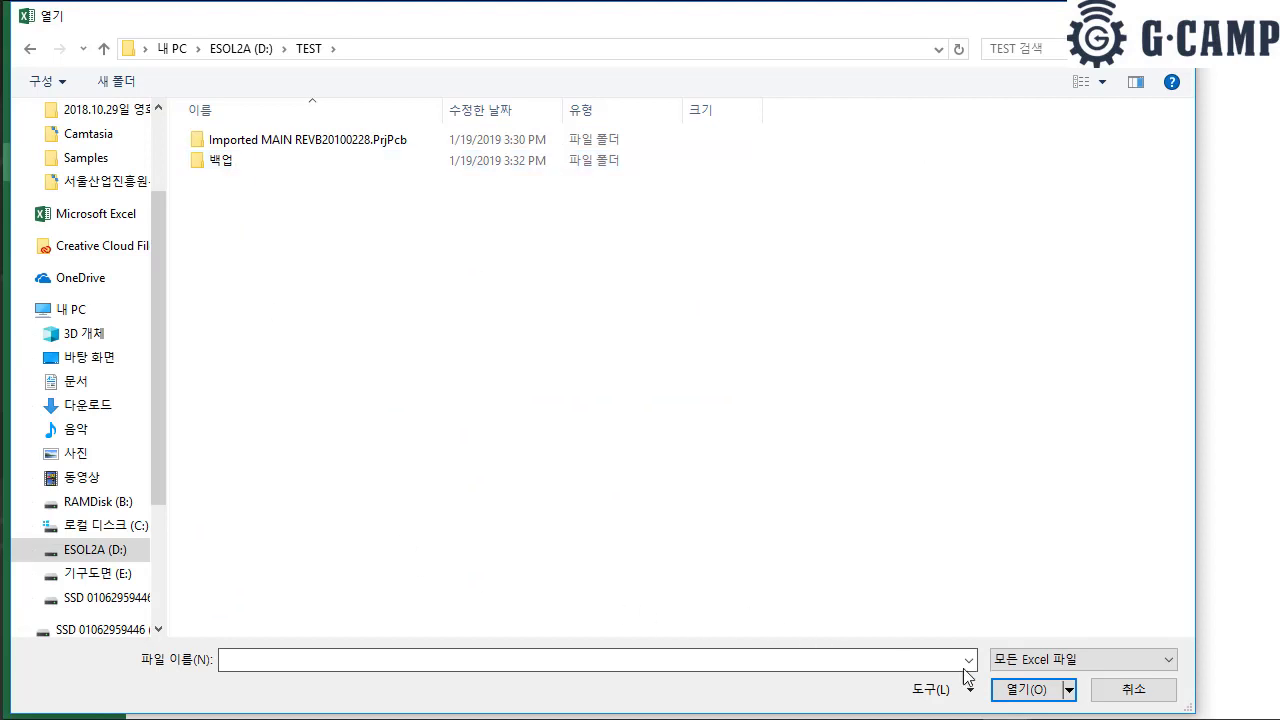
{"action": "left_click", "coordinate": [1075, 659]}
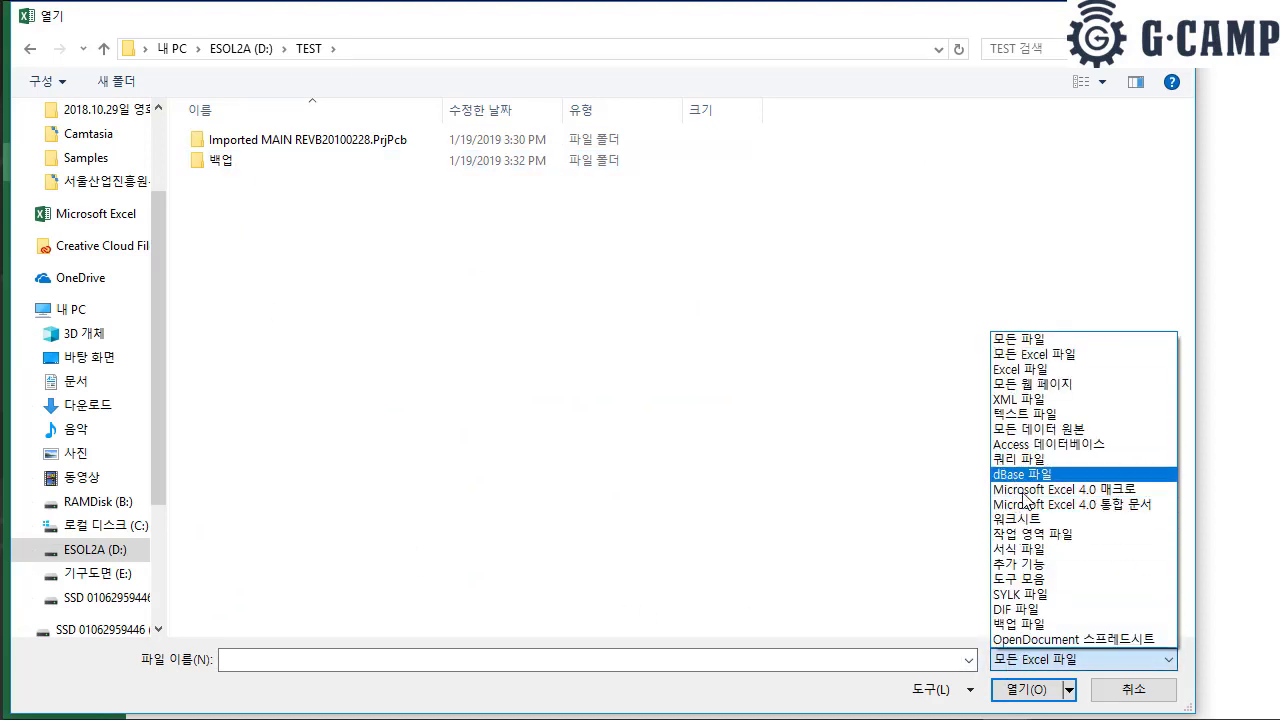
{"action": "left_click", "coordinate": [1019, 339]}
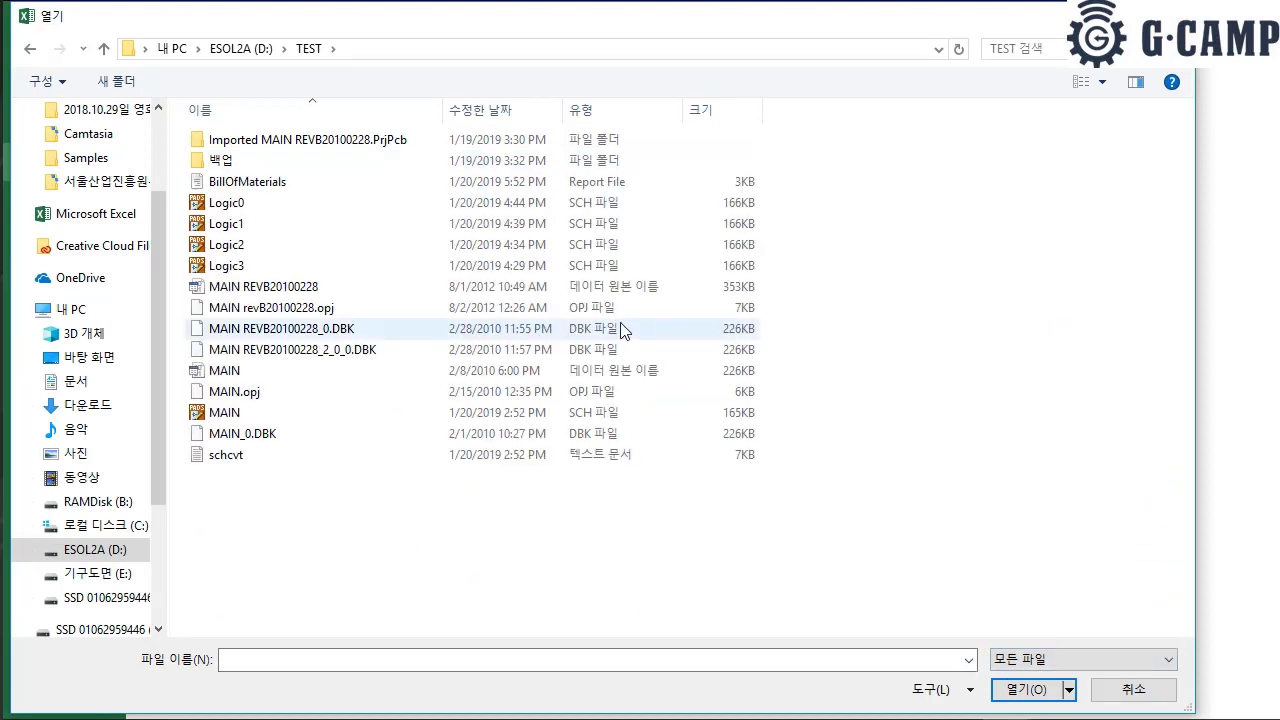
{"action": "left_click", "coordinate": [232, 183]}
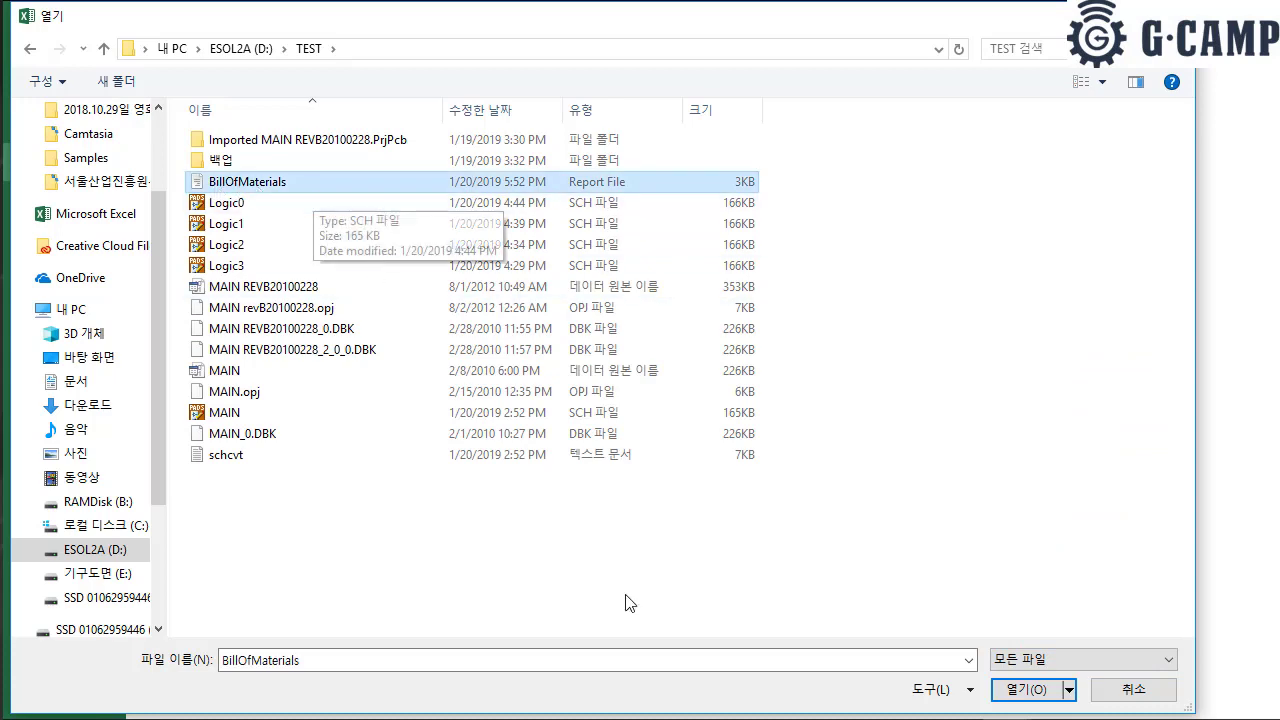
{"action": "left_click", "coordinate": [1025, 689]}
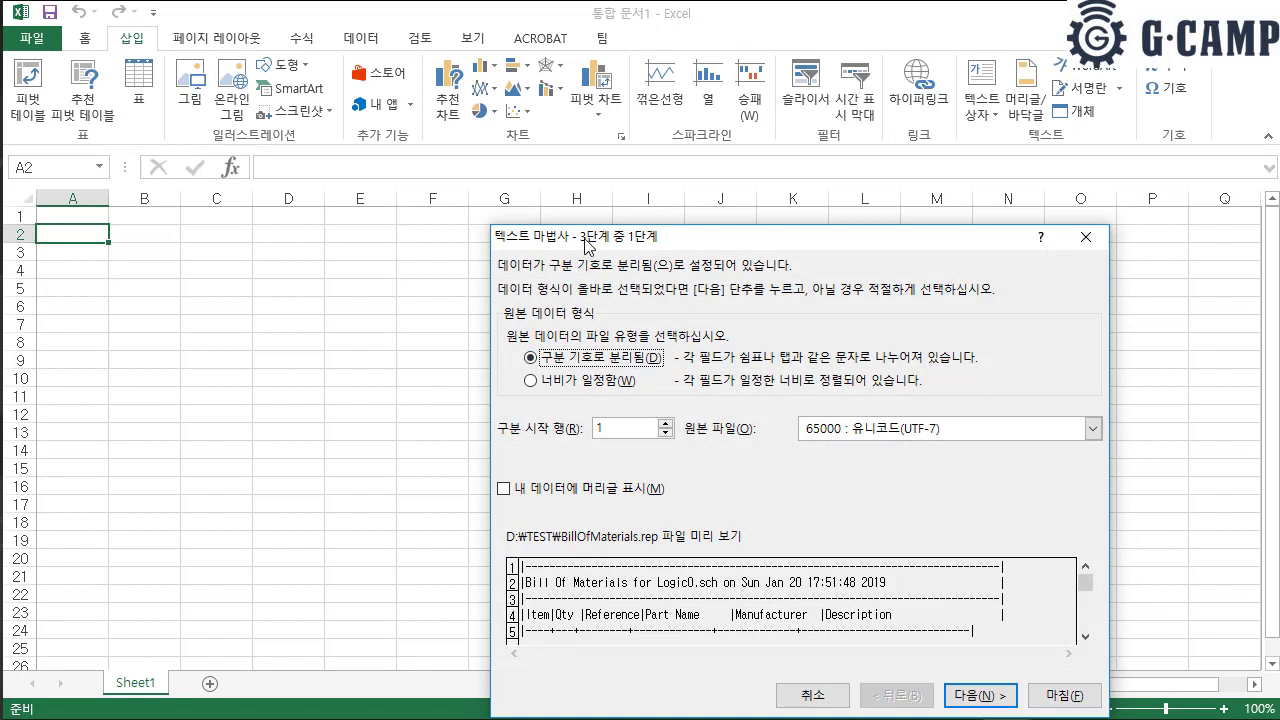
Step: Import the report as delimited text, replacing the tab delimiter with the custom character | and keeping the General column format
{"action": "left_click_drag", "start_coordinate": [587, 243], "coordinate": [203, 98]}
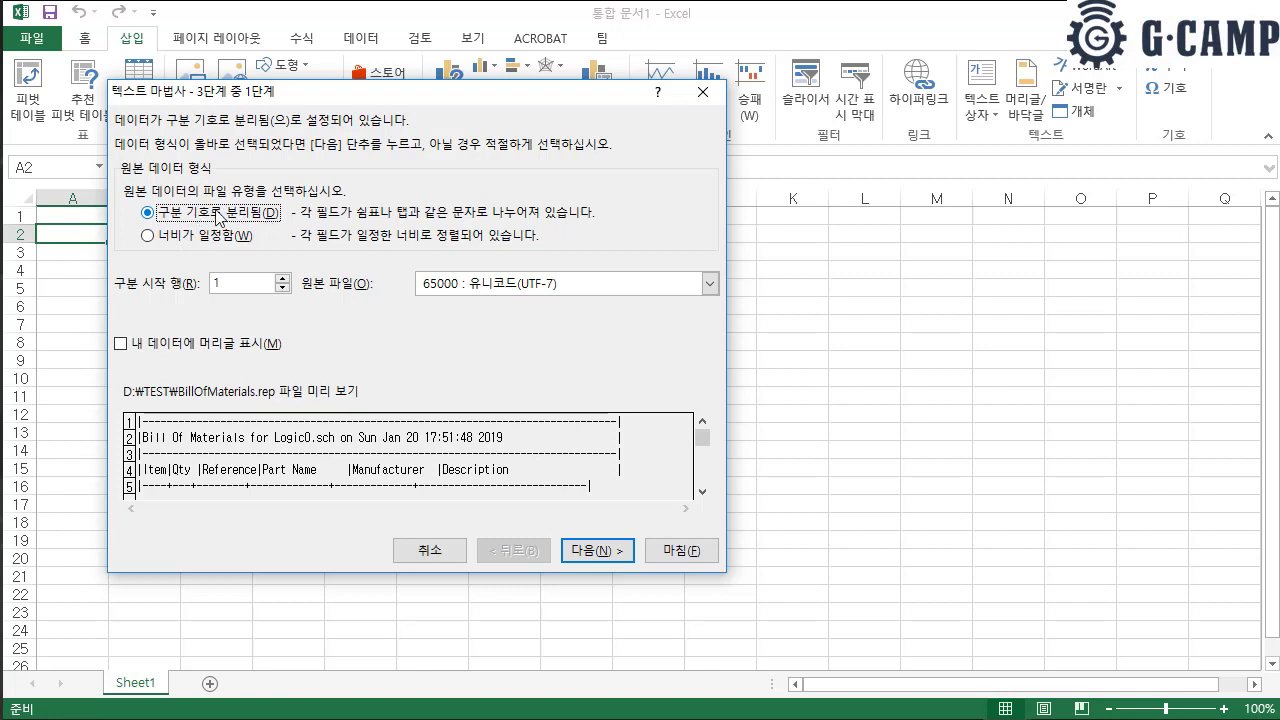
{"action": "left_click", "coordinate": [594, 551]}
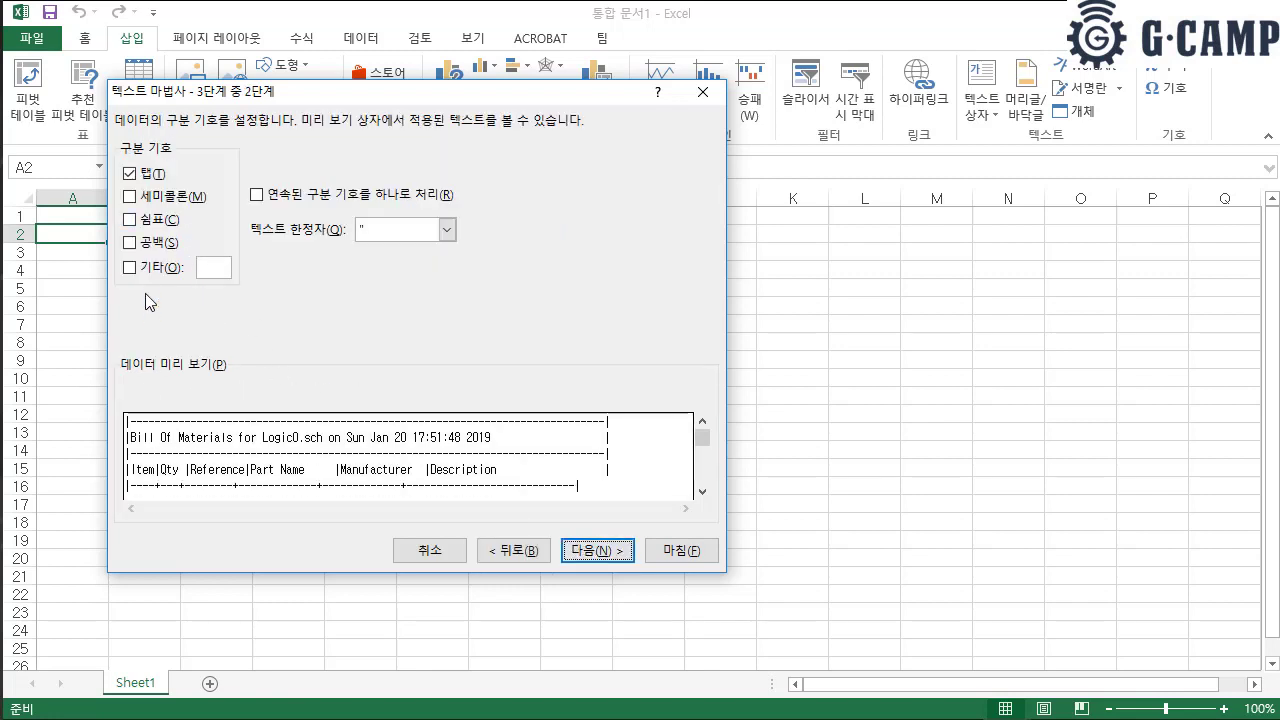
{"action": "left_click", "coordinate": [129, 267]}
{"action": "left_click", "coordinate": [129, 174]}
{"action": "left_click", "coordinate": [219, 267]}
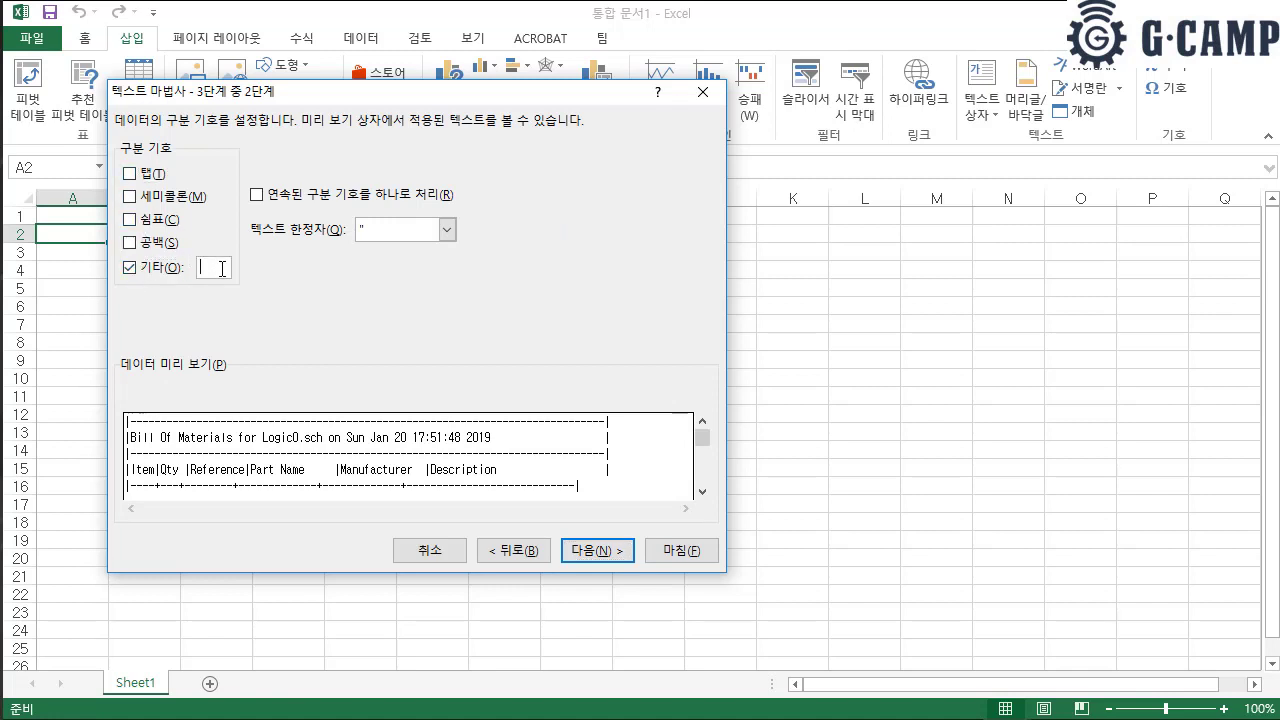
{"action": "type", "text": "|"}
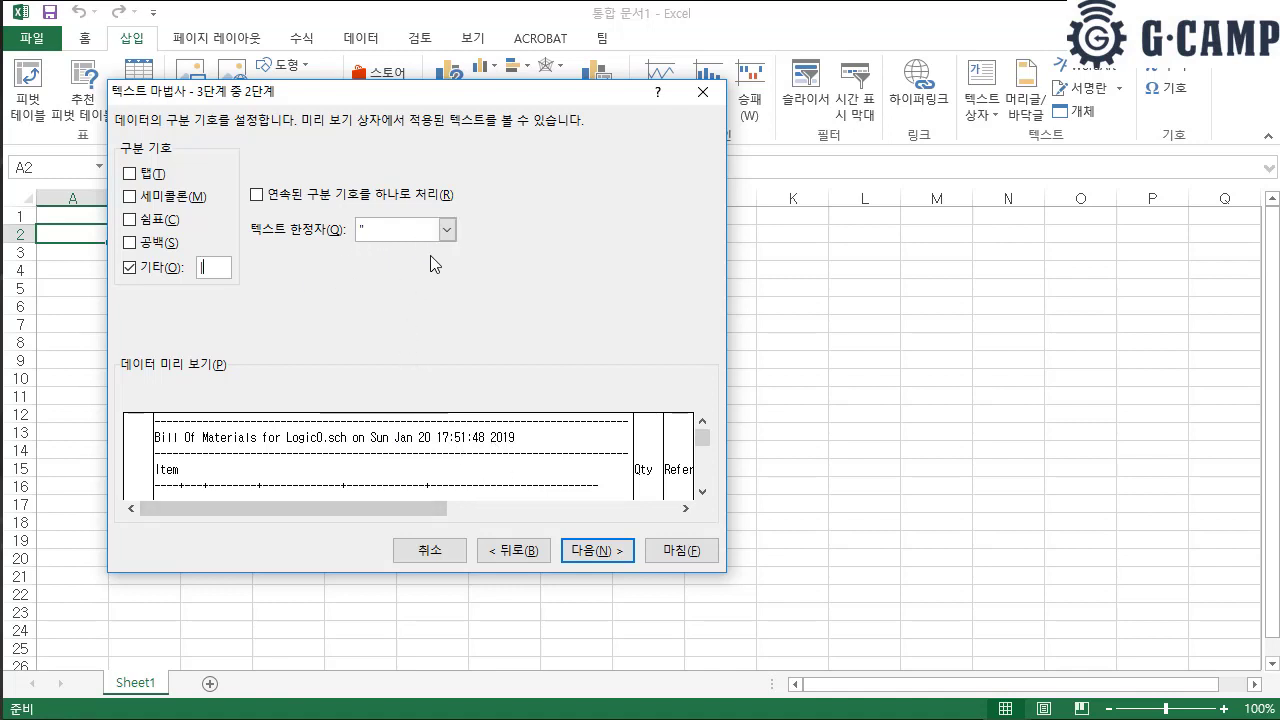
{"action": "left_click", "coordinate": [593, 551]}
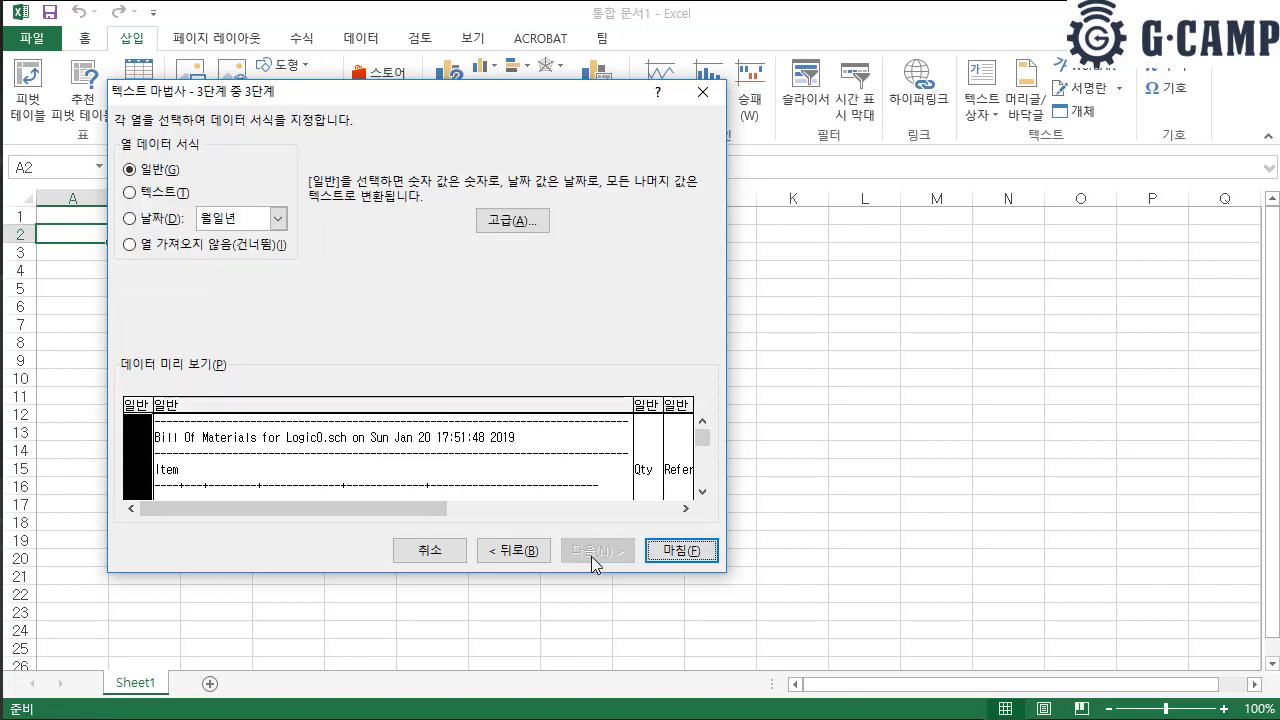
{"action": "left_click", "coordinate": [681, 551]}
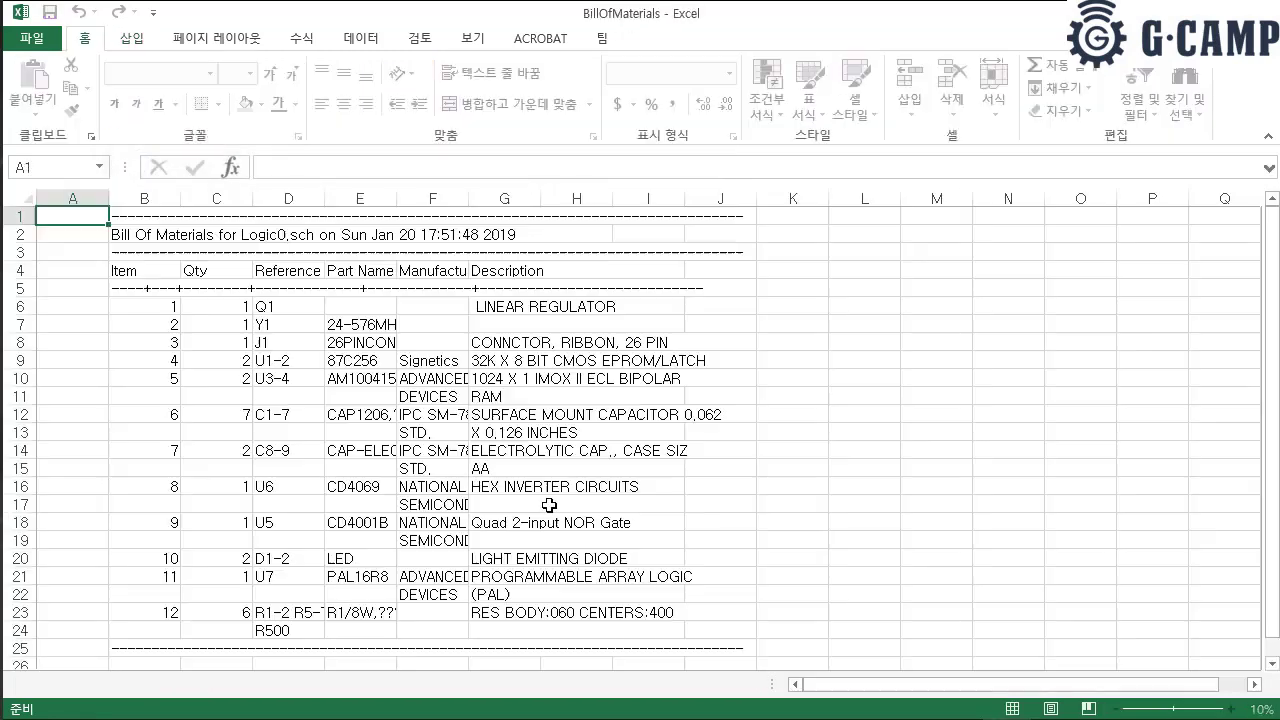
Step: Inspect the item, part name and heading cells of the imported bill of materials
{"action": "left_click", "coordinate": [372, 433]}
{"action": "left_click", "coordinate": [171, 304]}
{"action": "left_click_drag", "start_coordinate": [157, 209], "coordinate": [591, 231]}
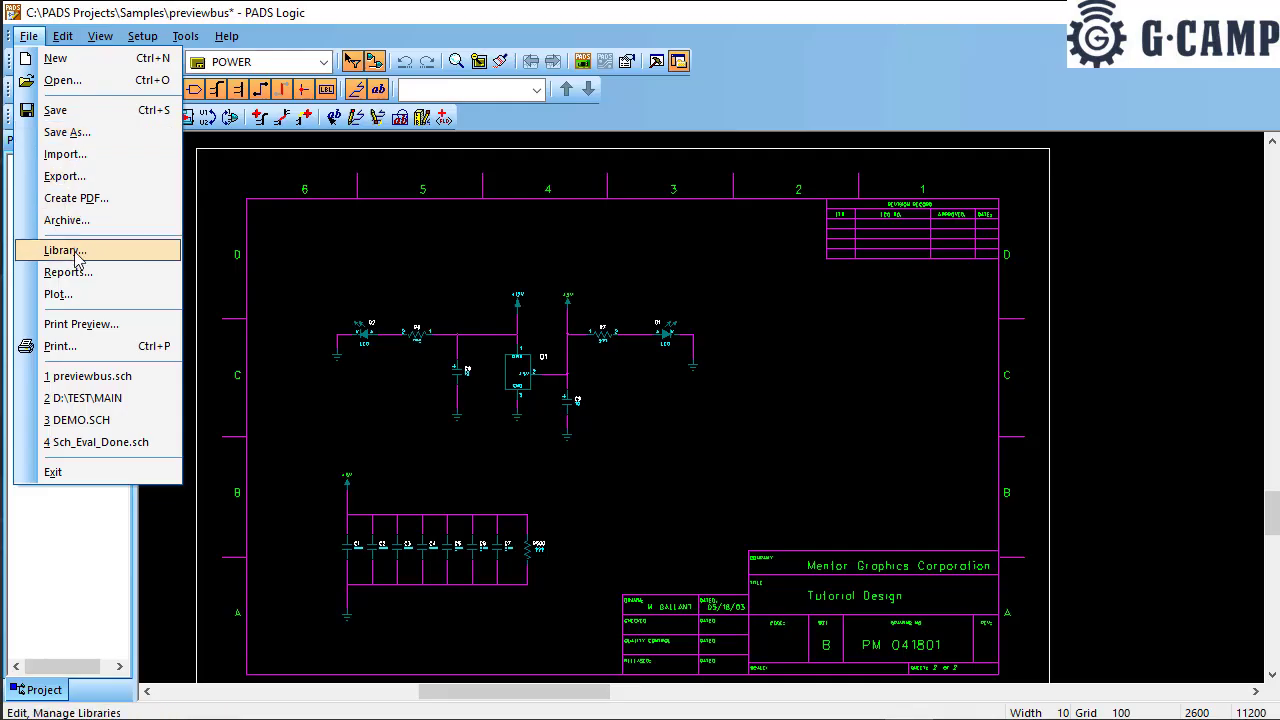
Step: Switch back to PADS Logic, view the Library Manager for the common library, and close it
{"action": "left_click", "coordinate": [80, 252]}
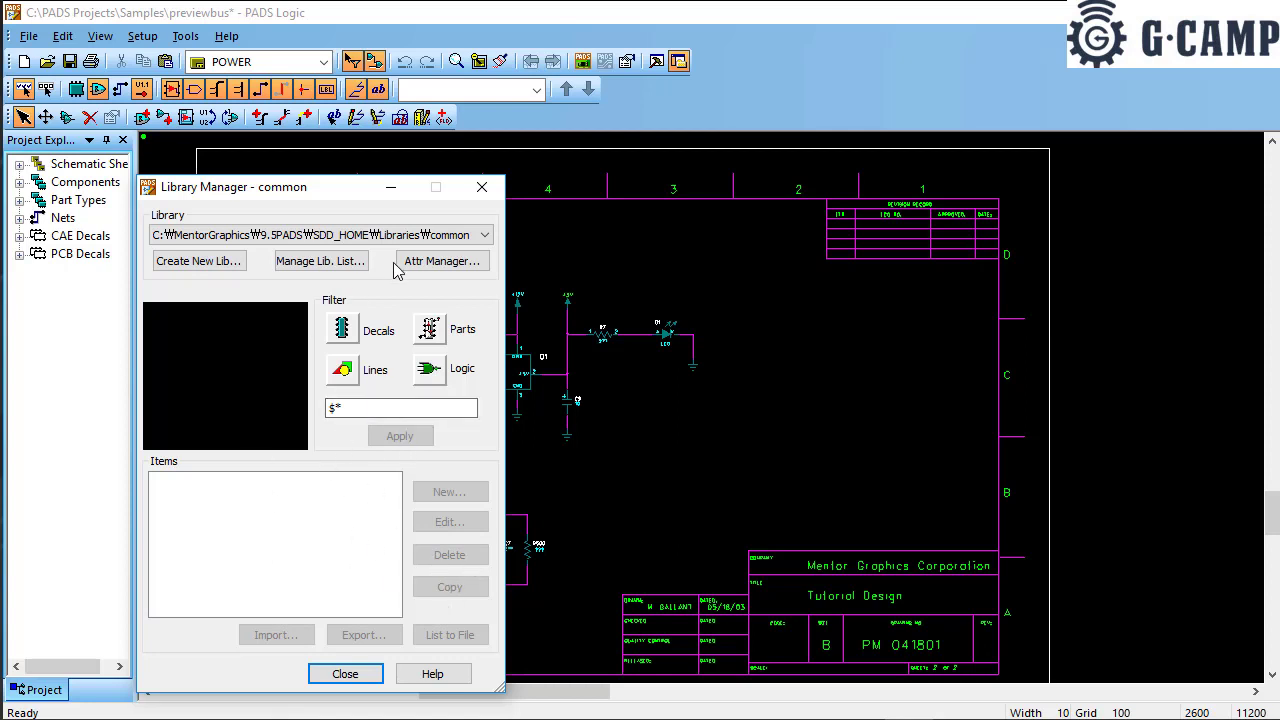
{"action": "left_click", "coordinate": [482, 188]}
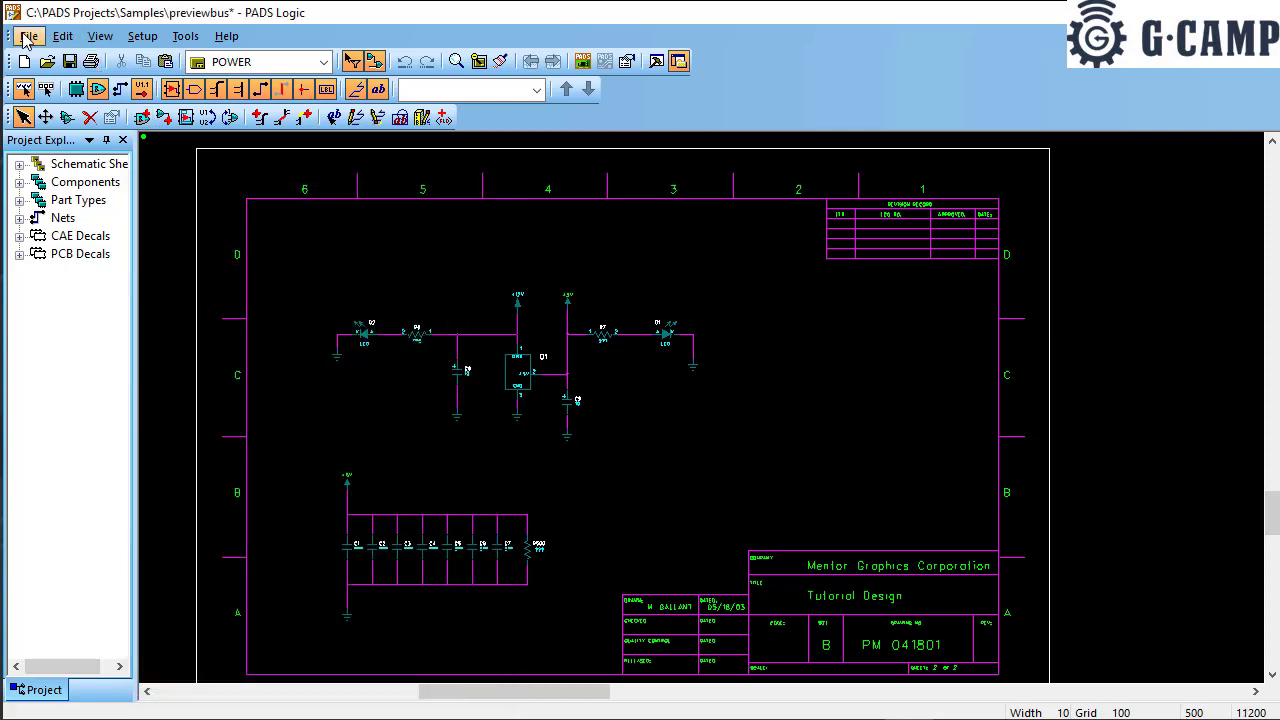
{"action": "left_click", "coordinate": [29, 36]}
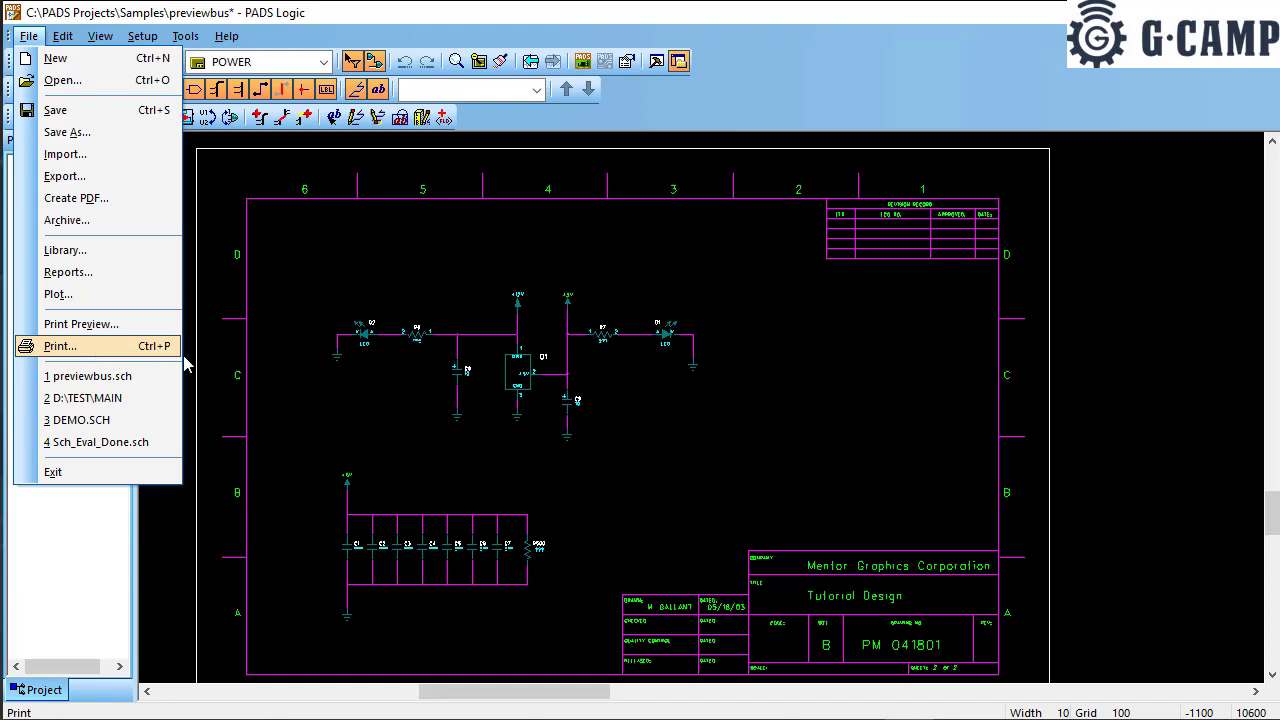